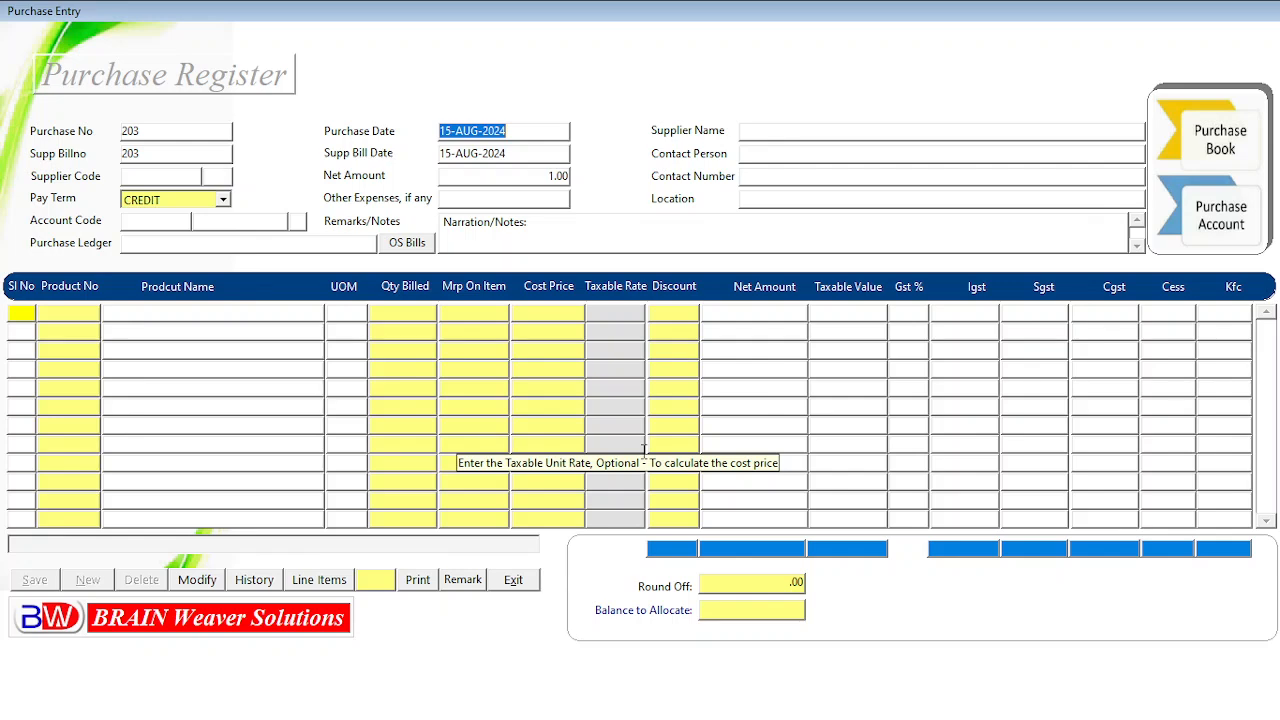
Close the purchase entry and start a new general ledger account named RAMLORD APPARELS.
click(511, 582)
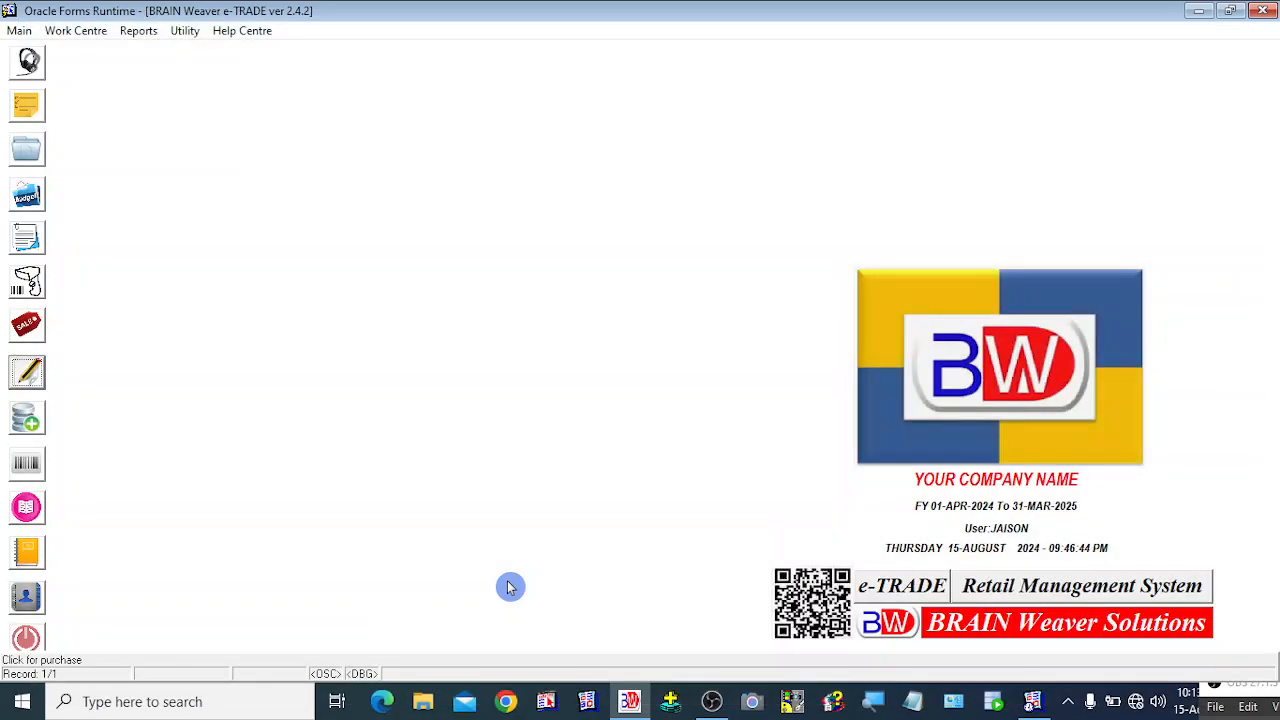
click(20, 31)
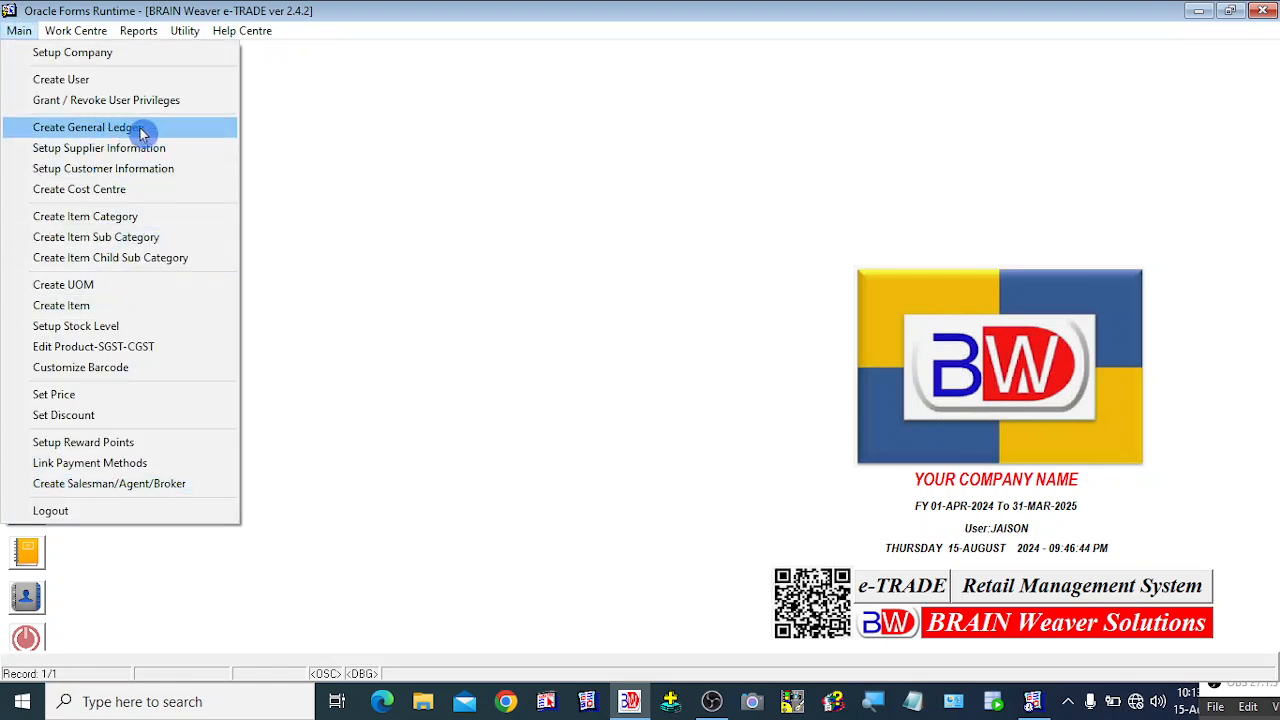
click(146, 133)
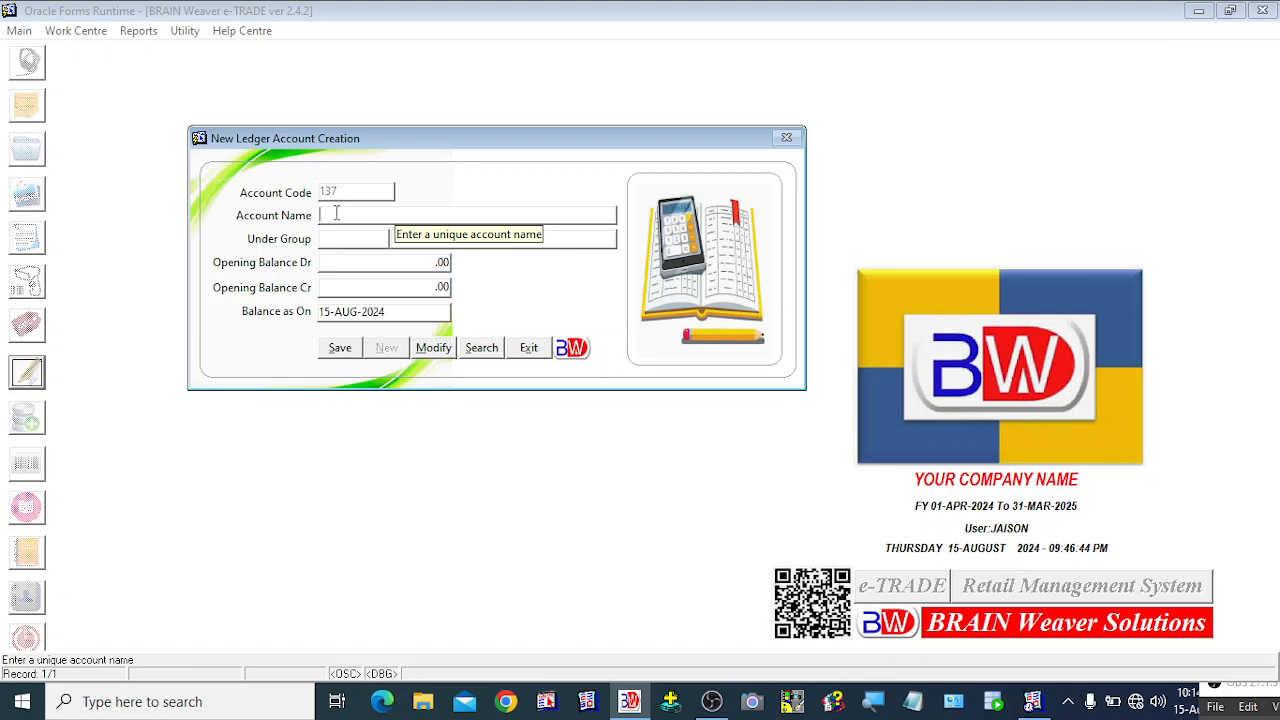
text(R)
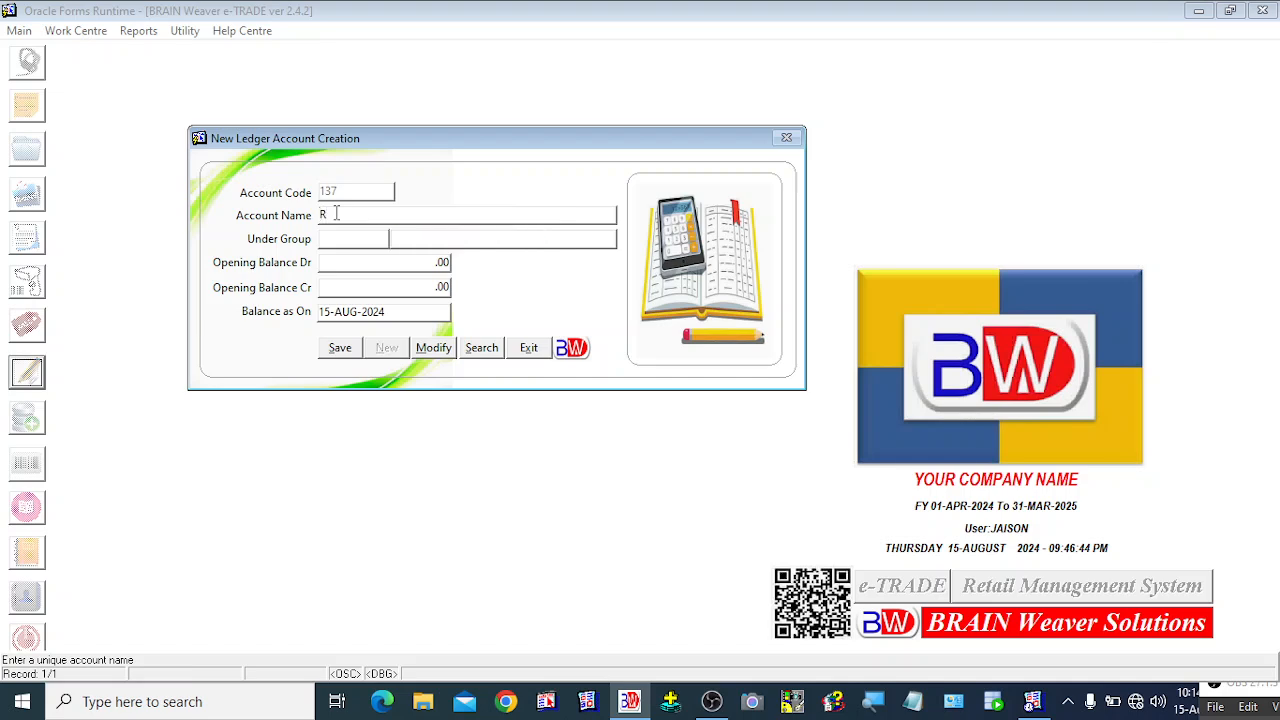
text(AMLORD APPARELS)
key(Tab)
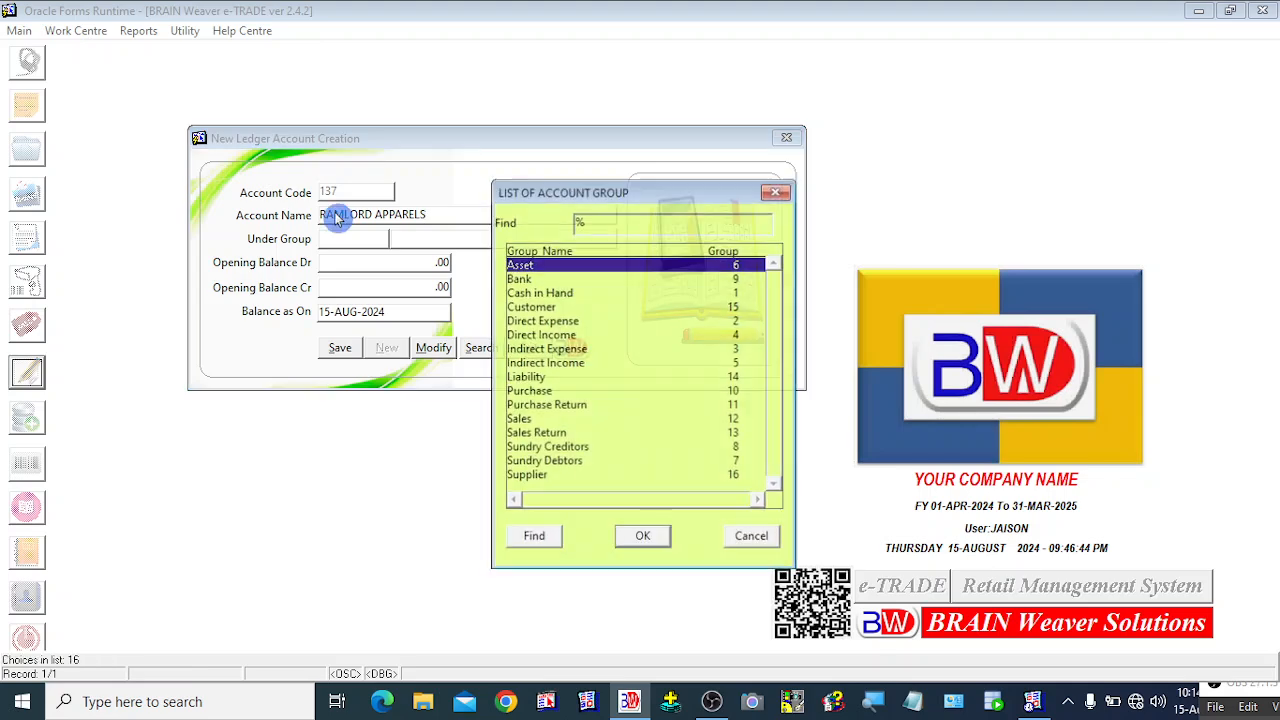
Assign the new ledger account to the Supplier account group.
key(Down)
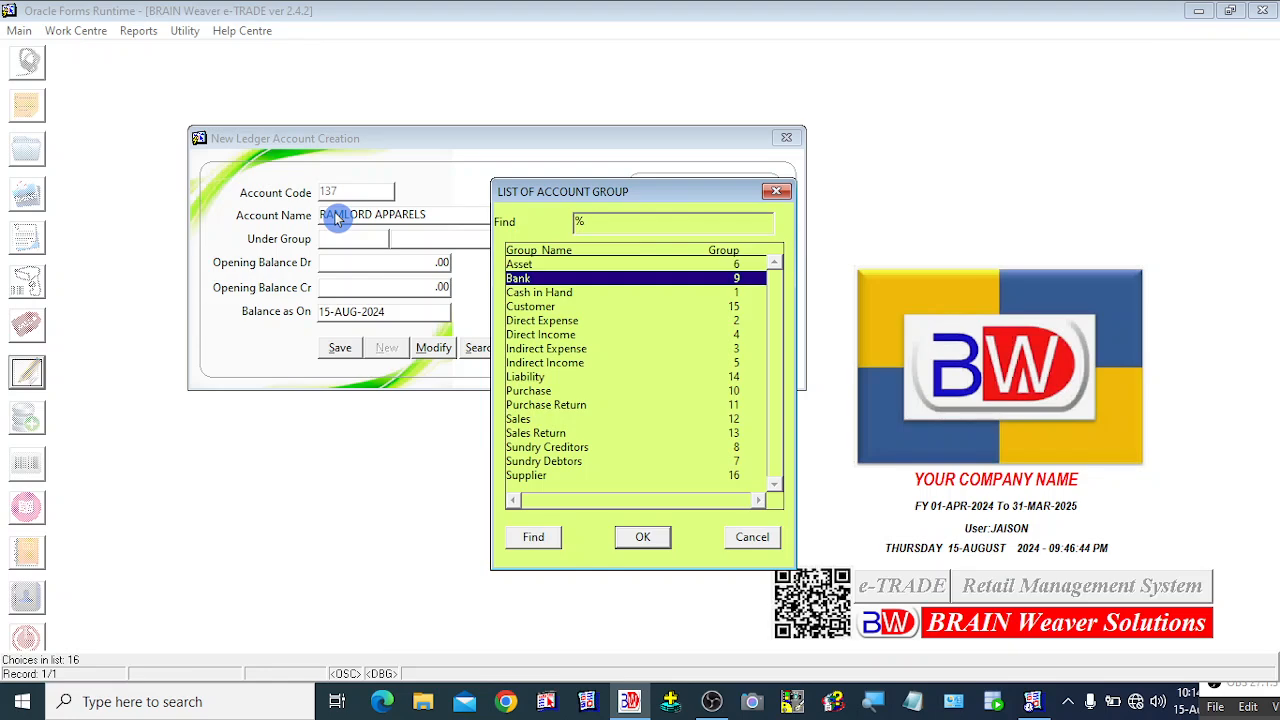
key(Down)
key(Down)
key(Down)
key(Down)
key(Down)
key(Down)
key(Down)
key(Down)
key(Down)
key(Down)
key(Down)
key(Down)
key(Down)
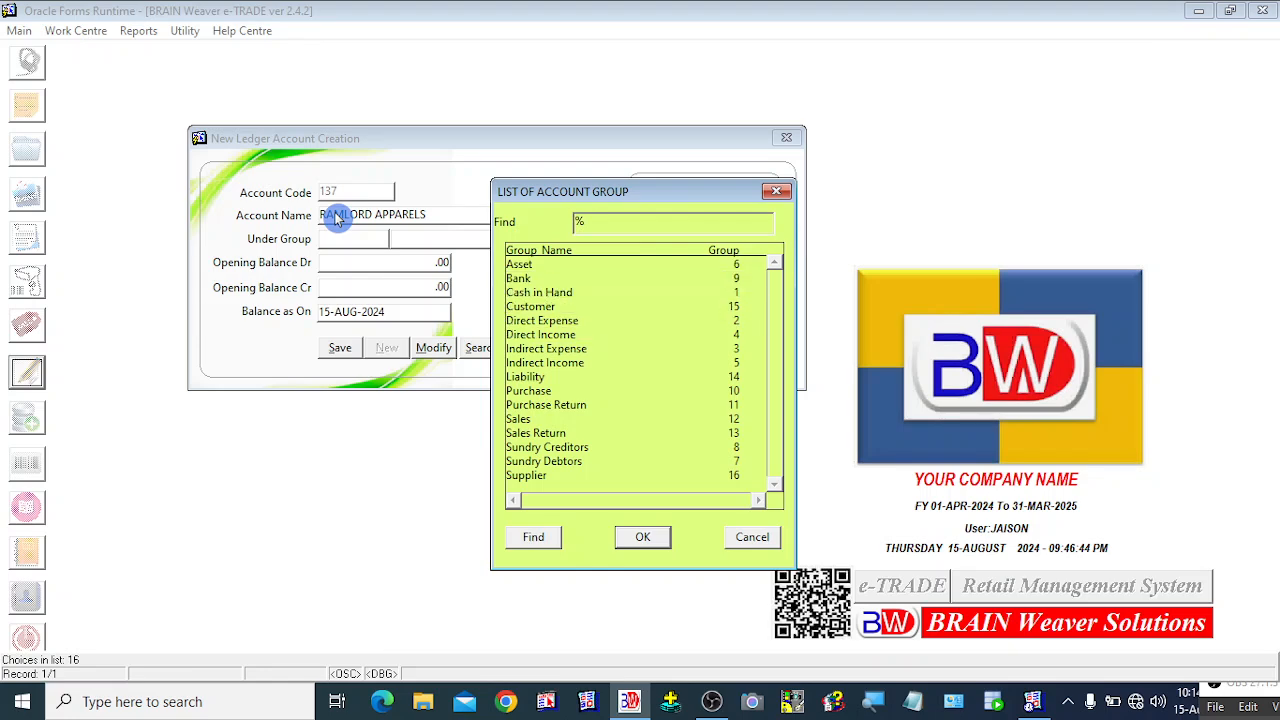
key(Down)
key(Down)
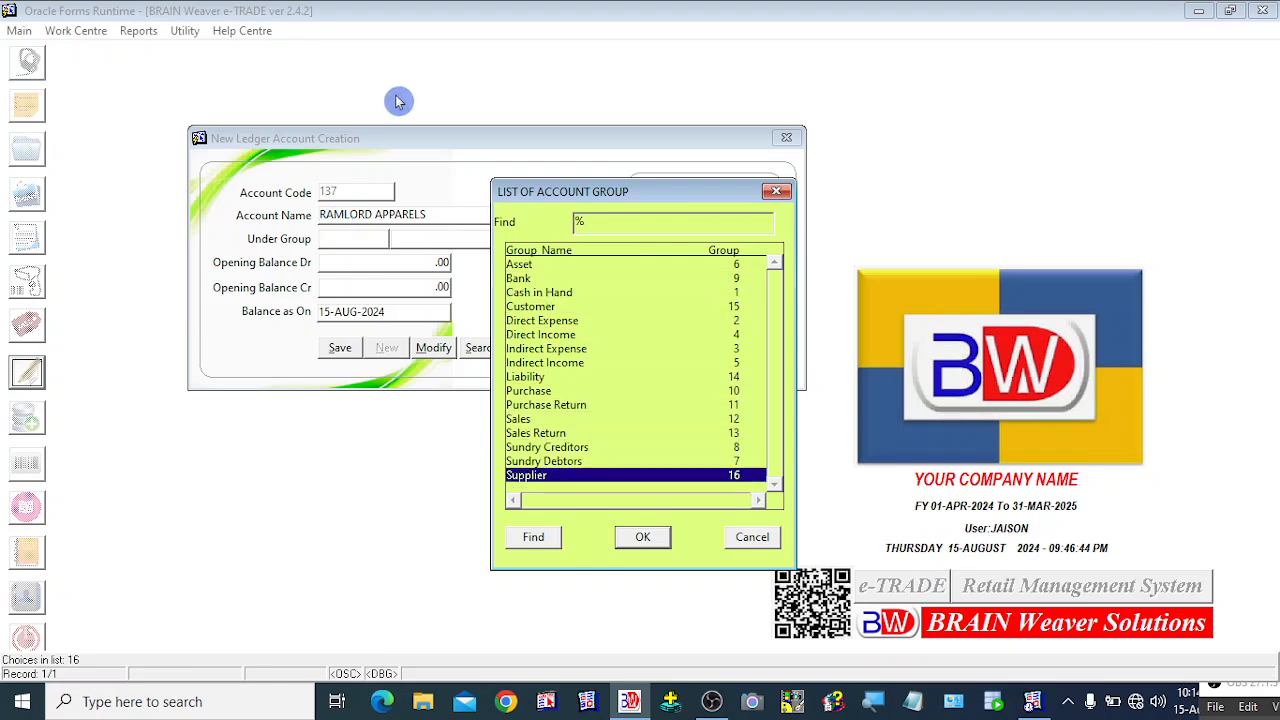
drag(603, 199, 692, 159)
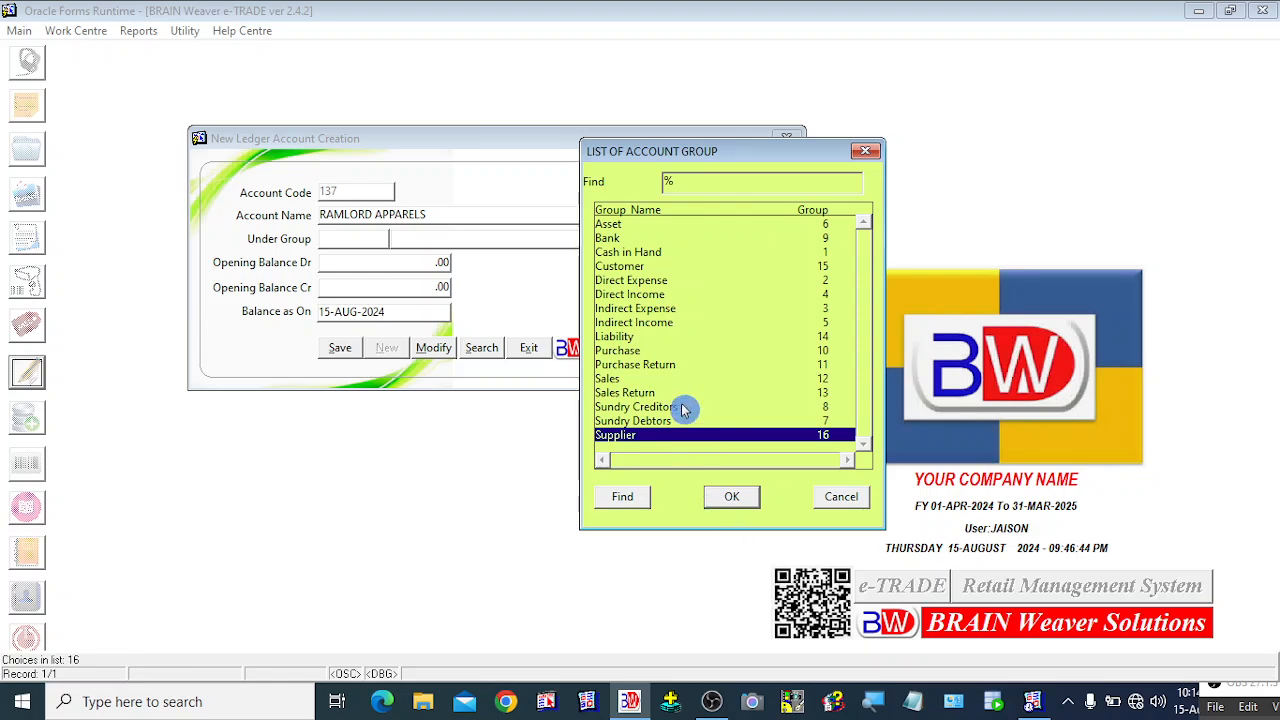
click(725, 499)
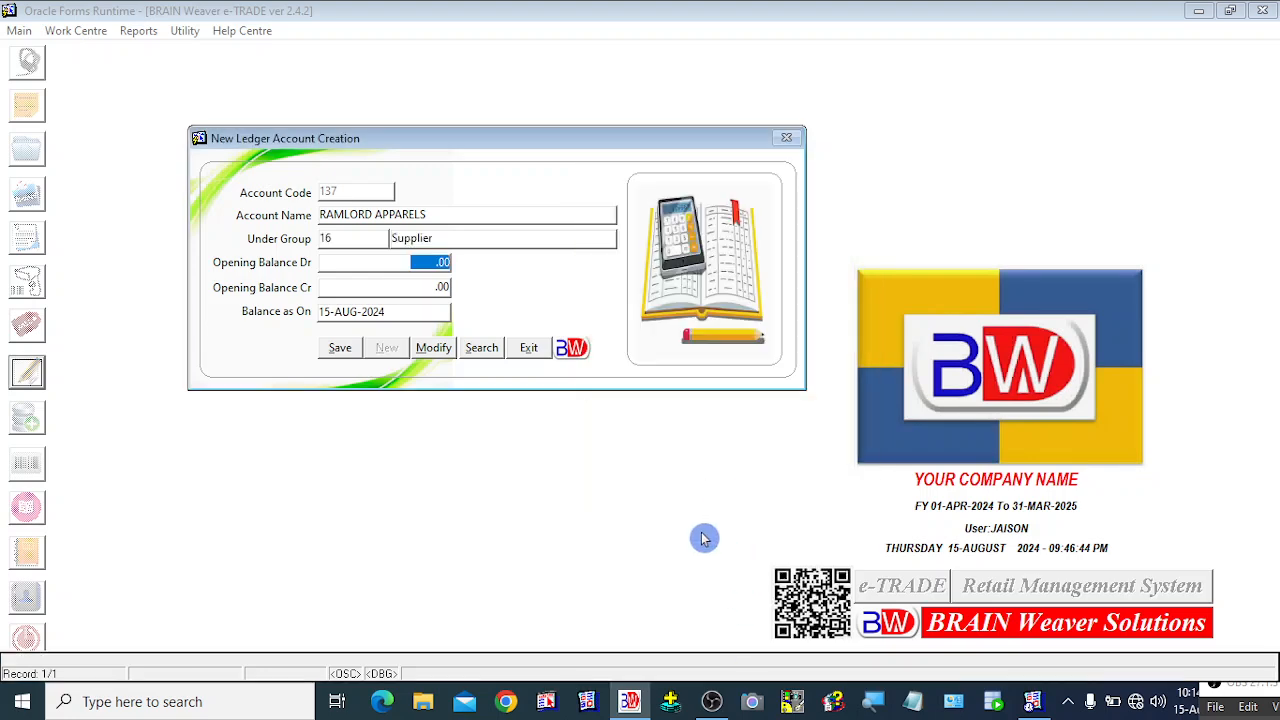
Save the new ledger account with the default opening balances and balance date, and acknowledge the confirmation.
key(Tab)
key(Tab)
key(Return)
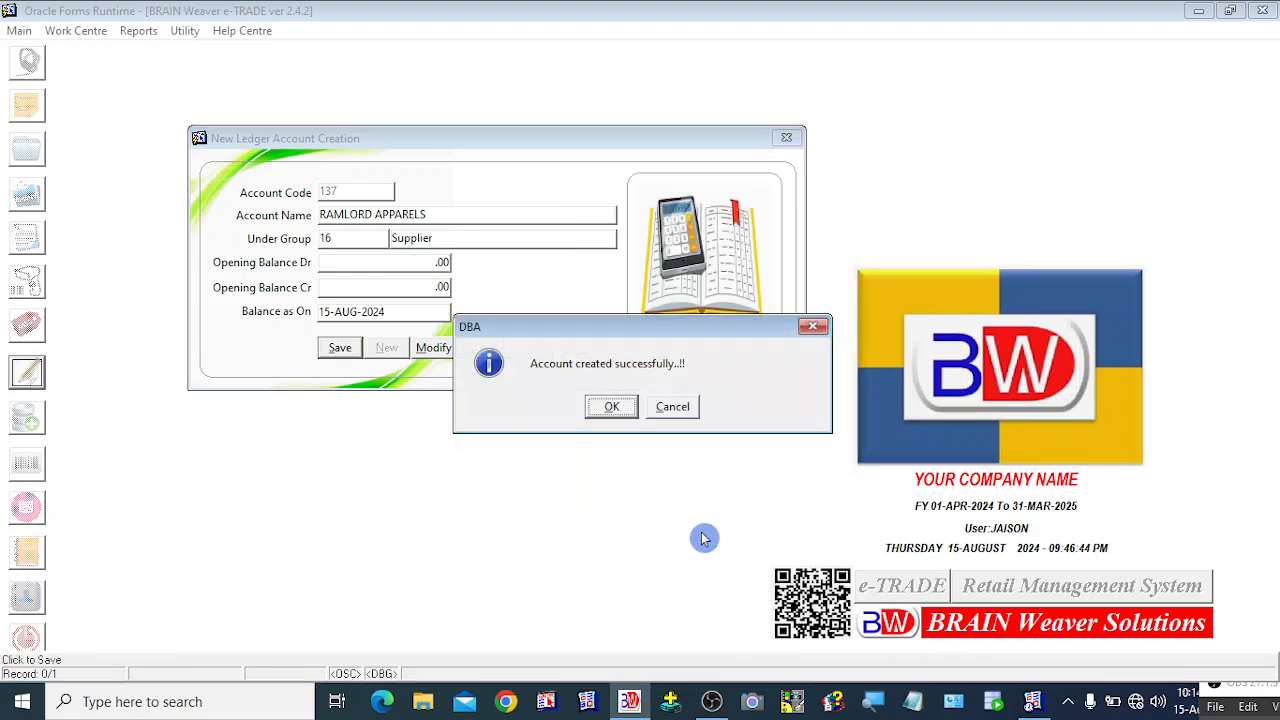
key(Return)
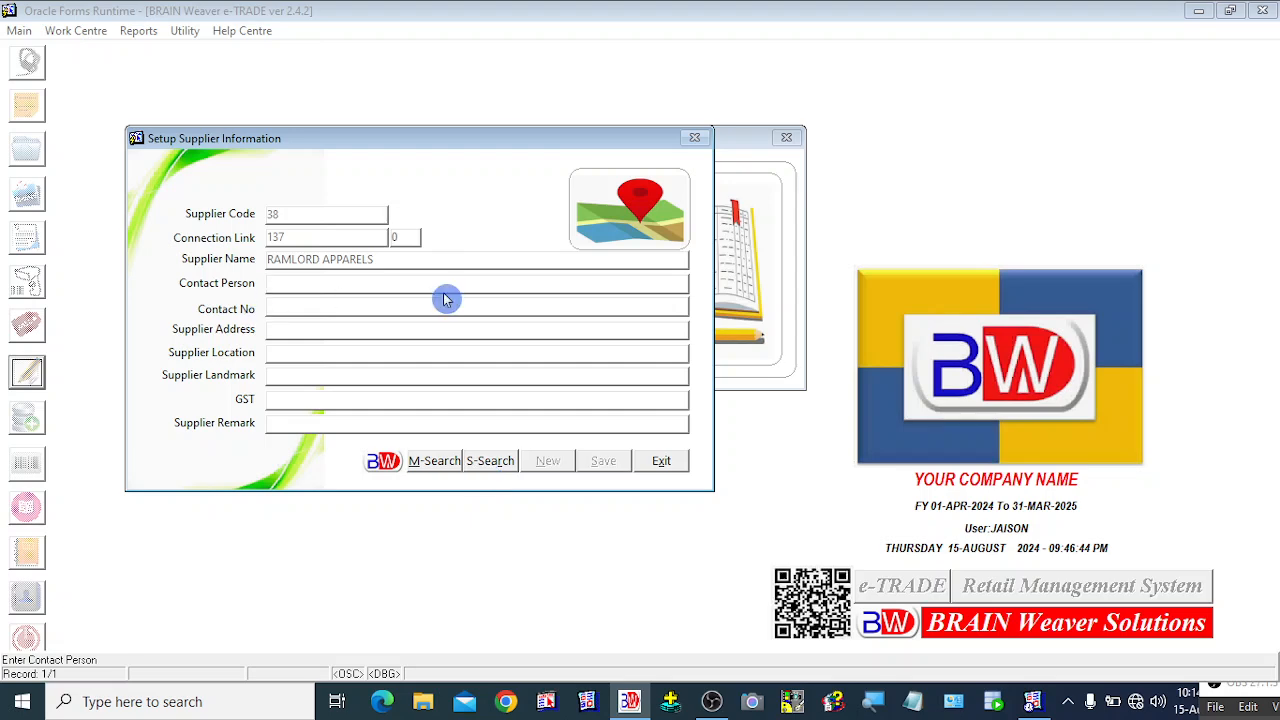
Enter RAMLORD APPARELS as the supplier's contact person and fill in the contact number.
drag(392, 148, 617, 123)
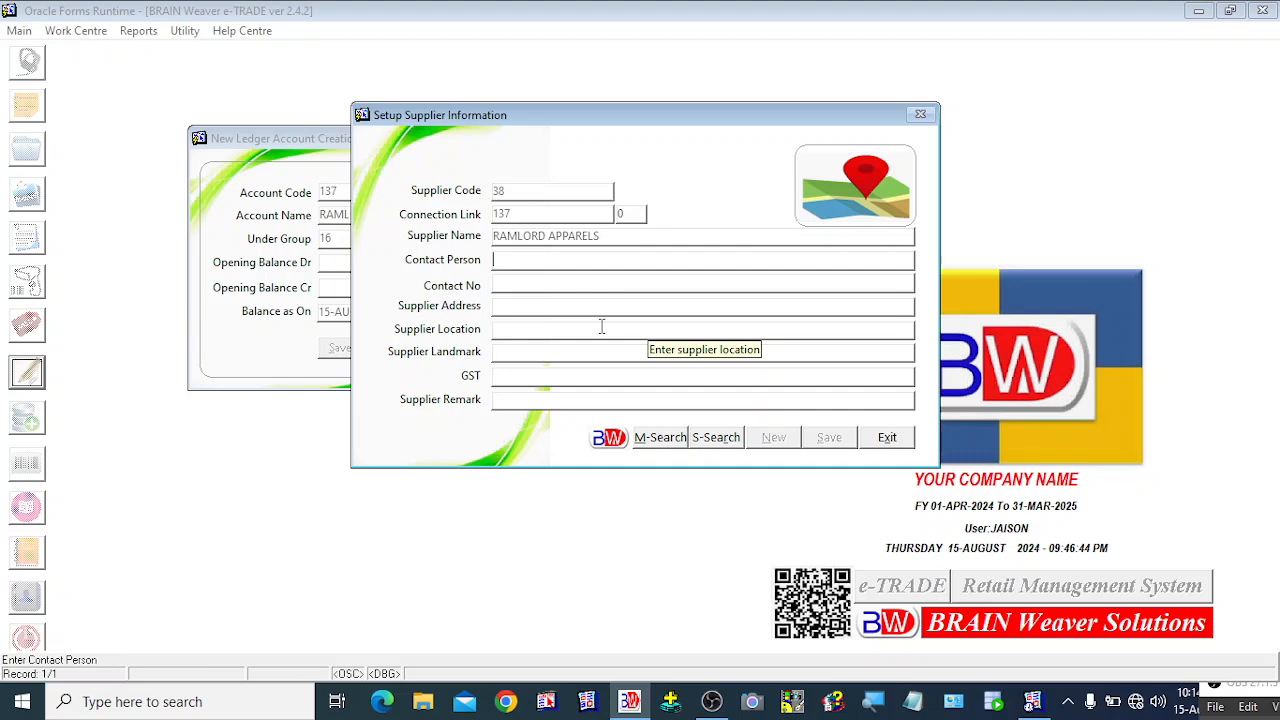
text(RAMLOADR)
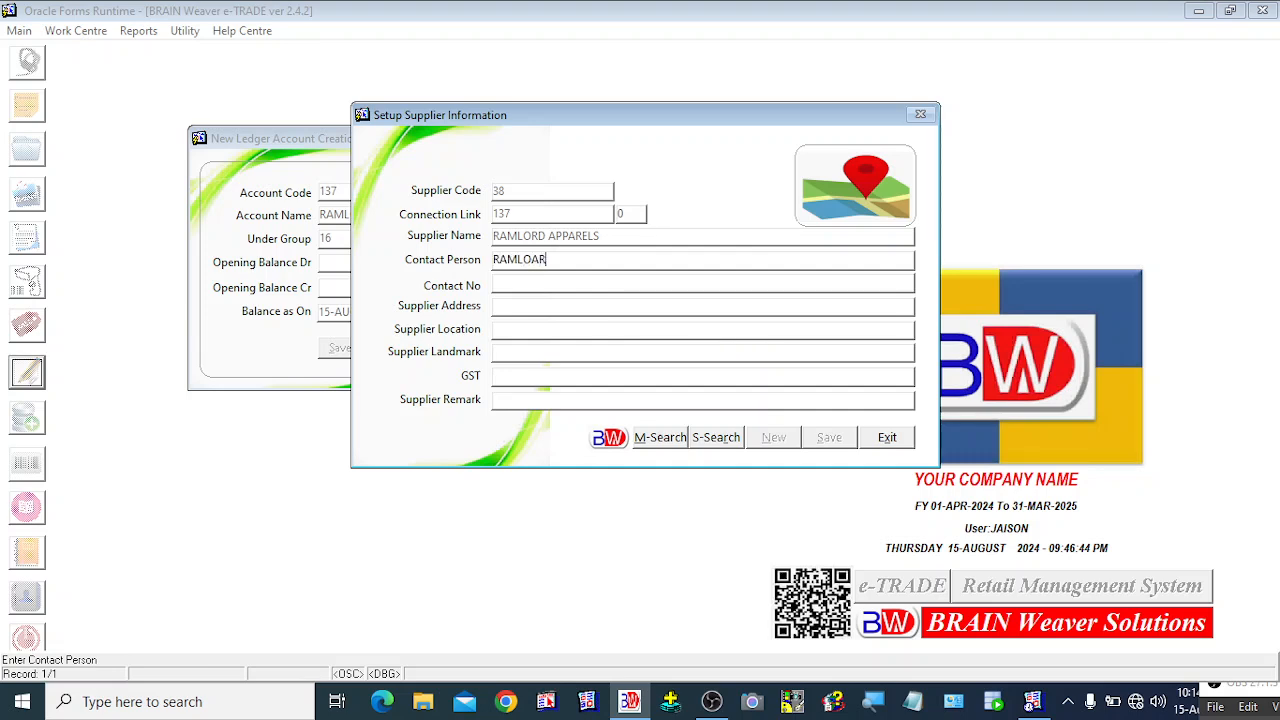
key(BackSpace)
key(BackSpace)
key(BackSpace)
text(RD APPARELS)
key(Tab)
text(393939)
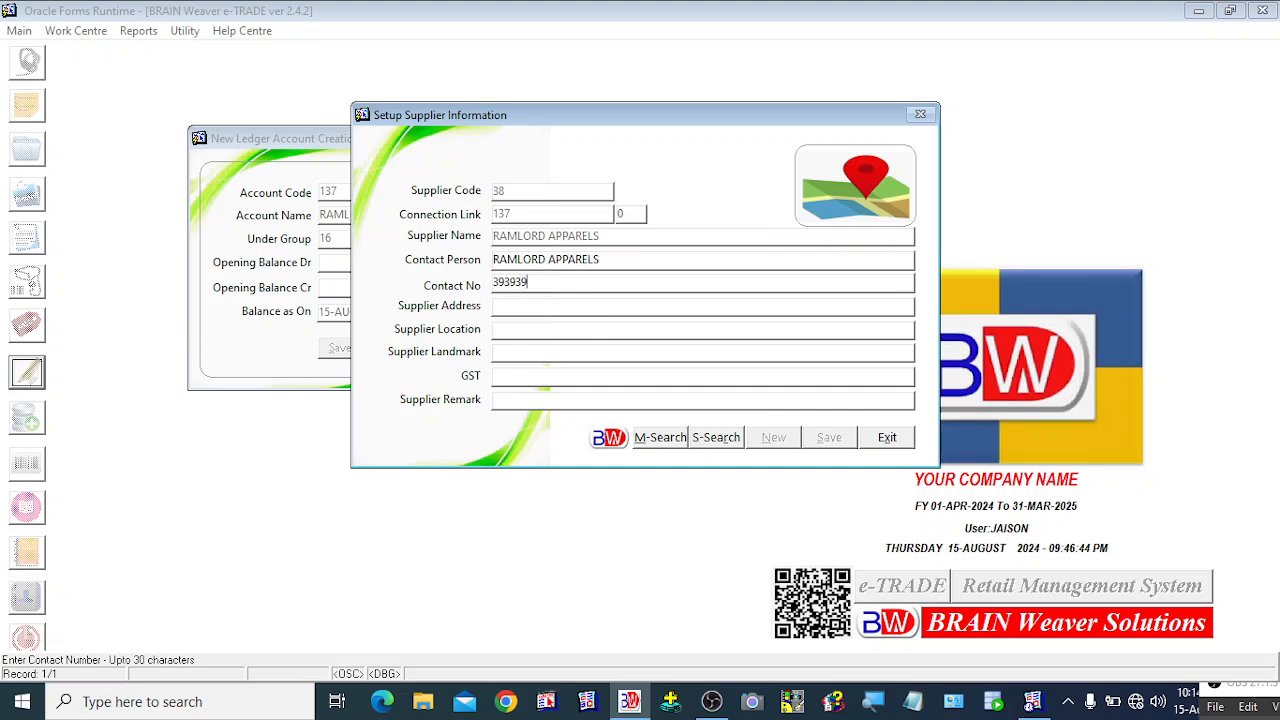
text(334)
key(Tab)
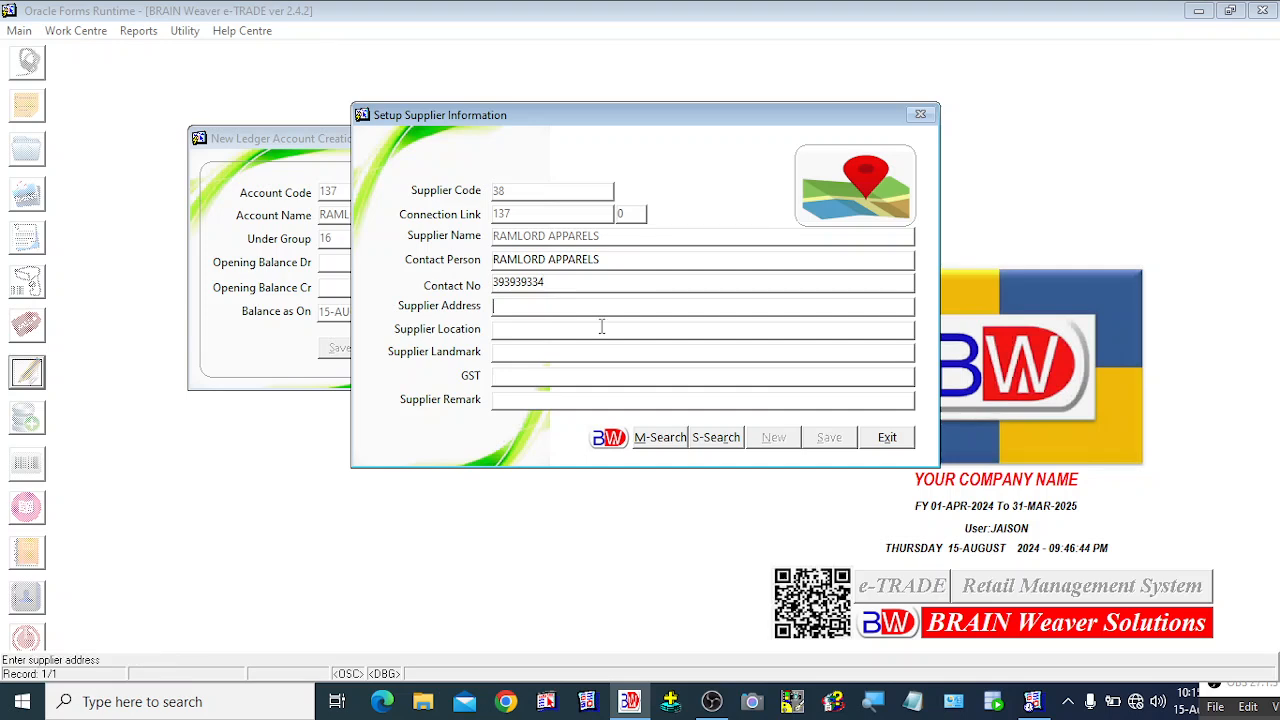
Fill in the supplier's address and location, and set the supplier landmark to TEST.
text(ADDRESS1)
click(602, 327)
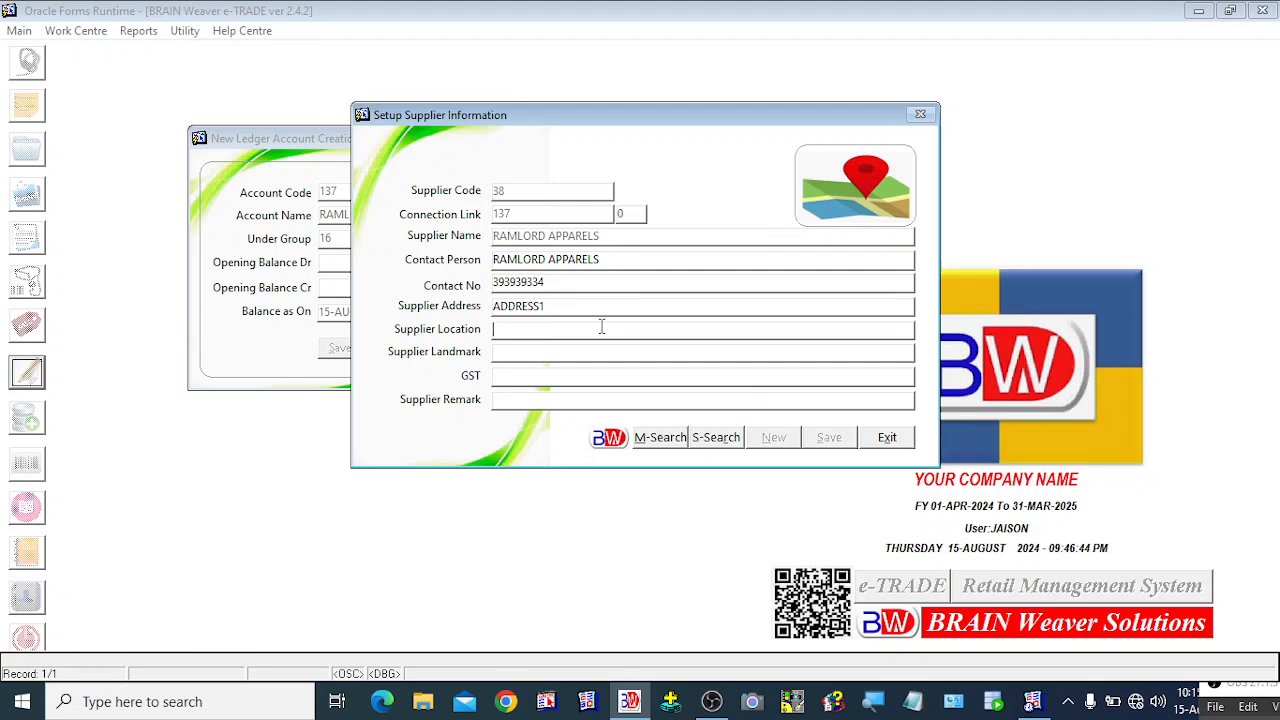
text(ADDRESS2)
key(Tab)
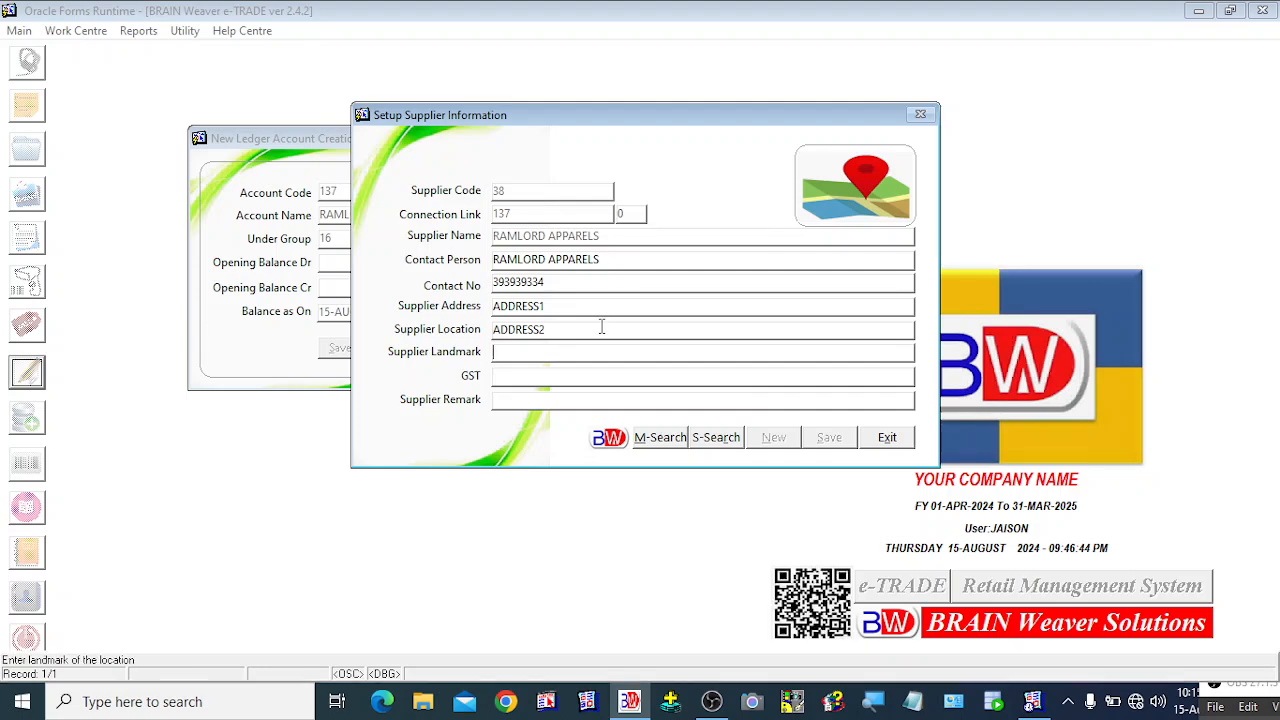
text(TEST)
key(Tab)
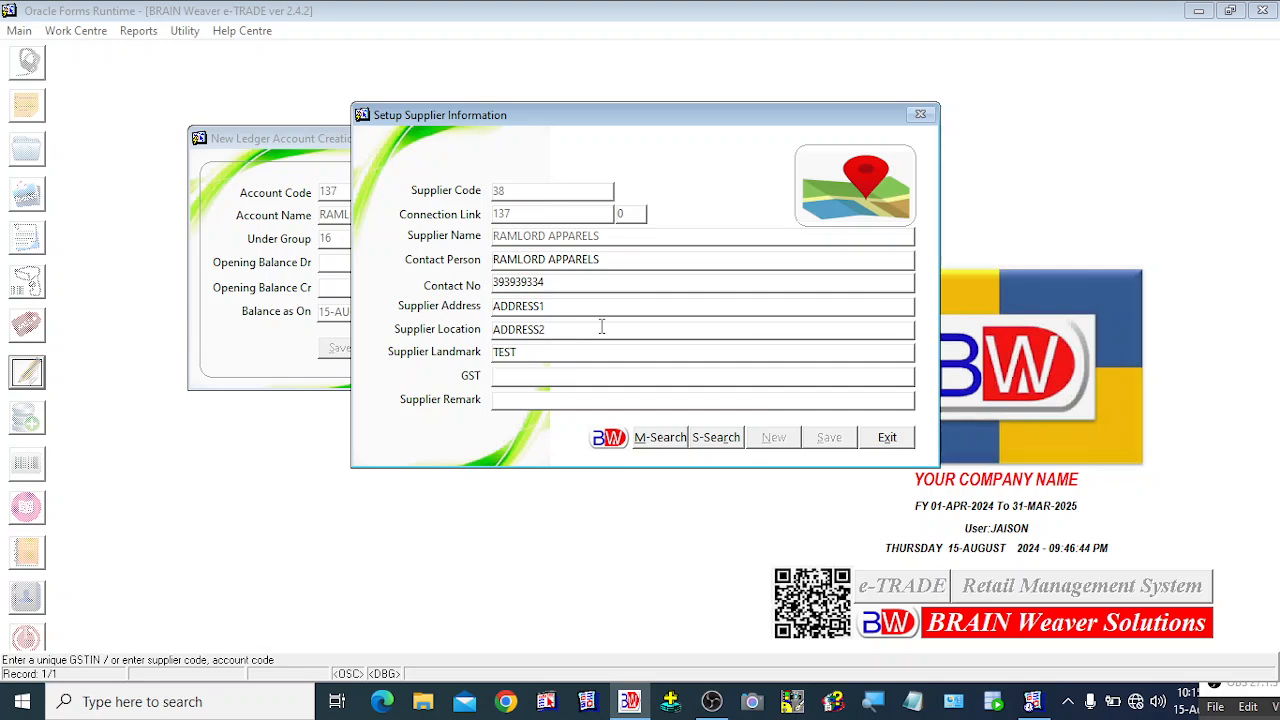
Enter the supplier's GST number and the supplier remark SUPPLIERS OF MENS JEANS.
text(9494KD9KDKEK)
key(Tab)
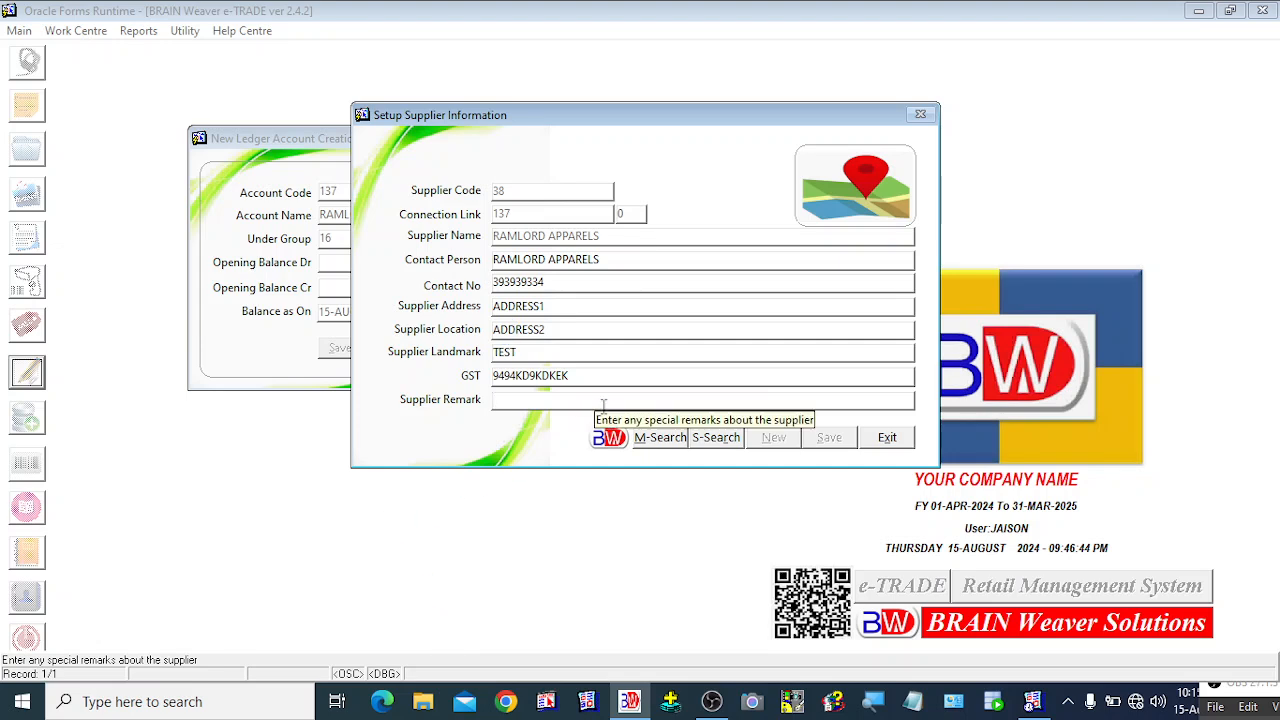
text(SUPPLIERS O)
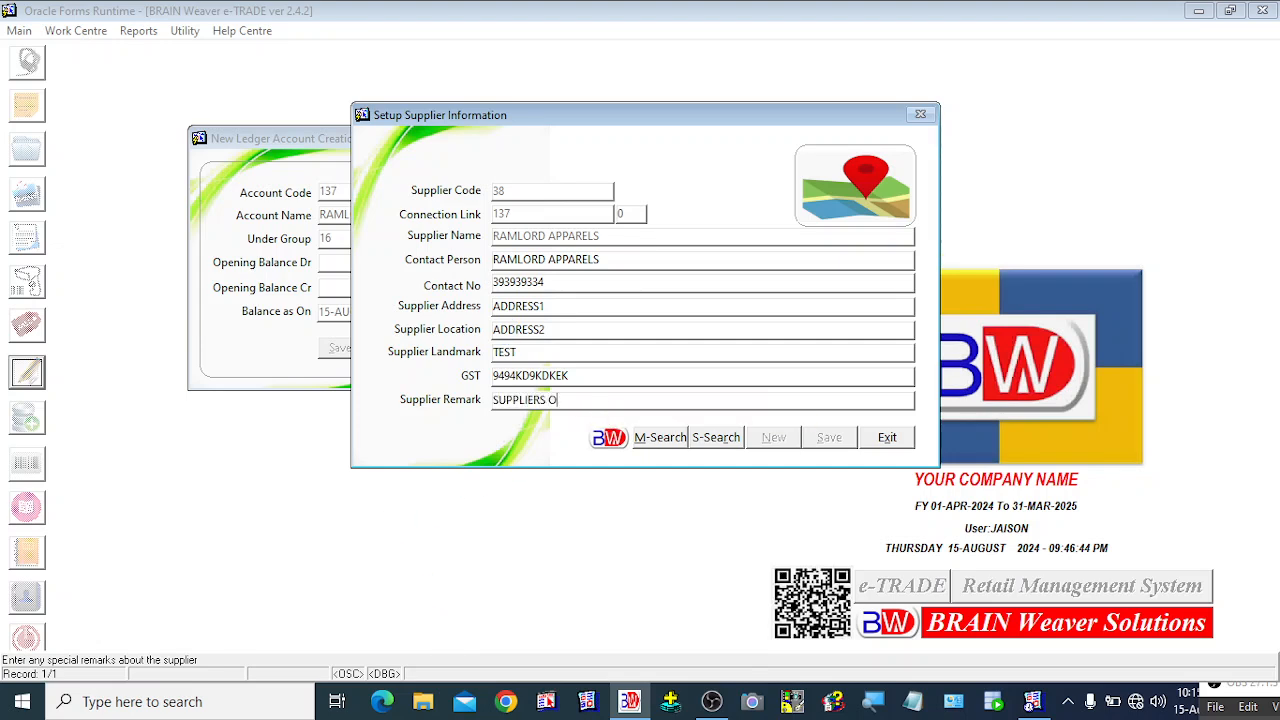
text(F MENS JEANS)
key(Return)
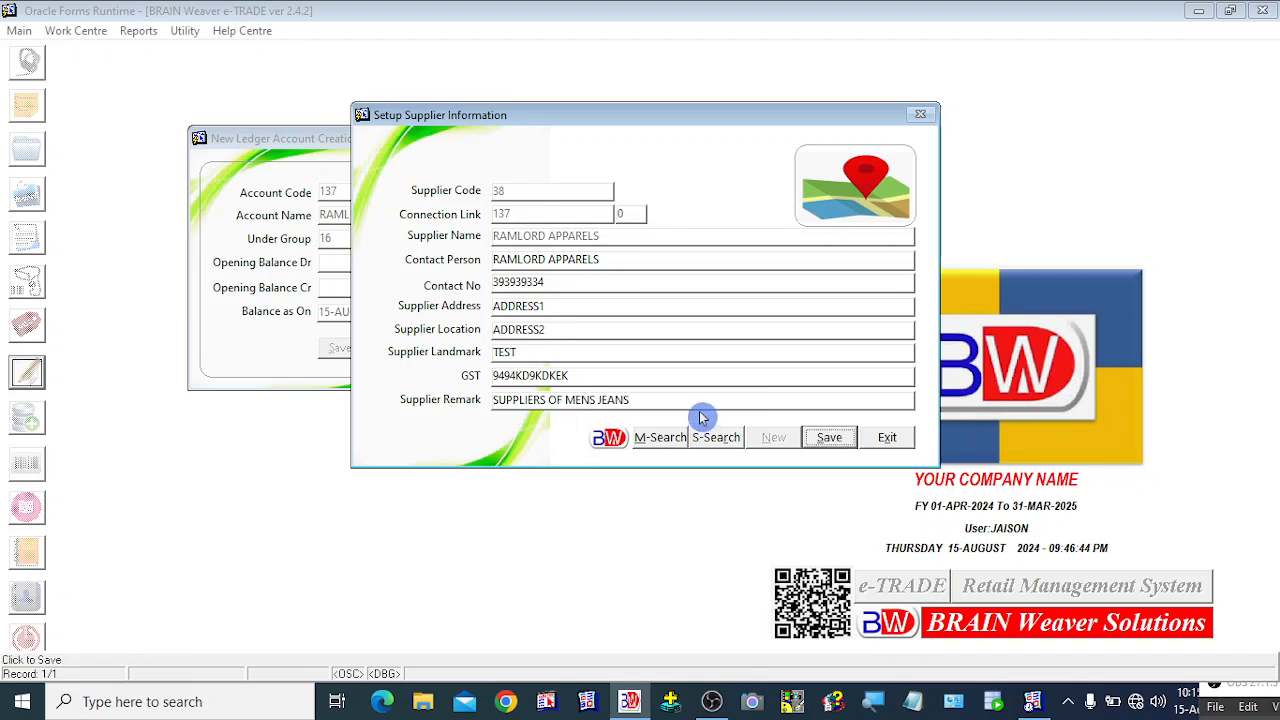
Save the supplier information and close the ledger account creation form.
click(830, 440)
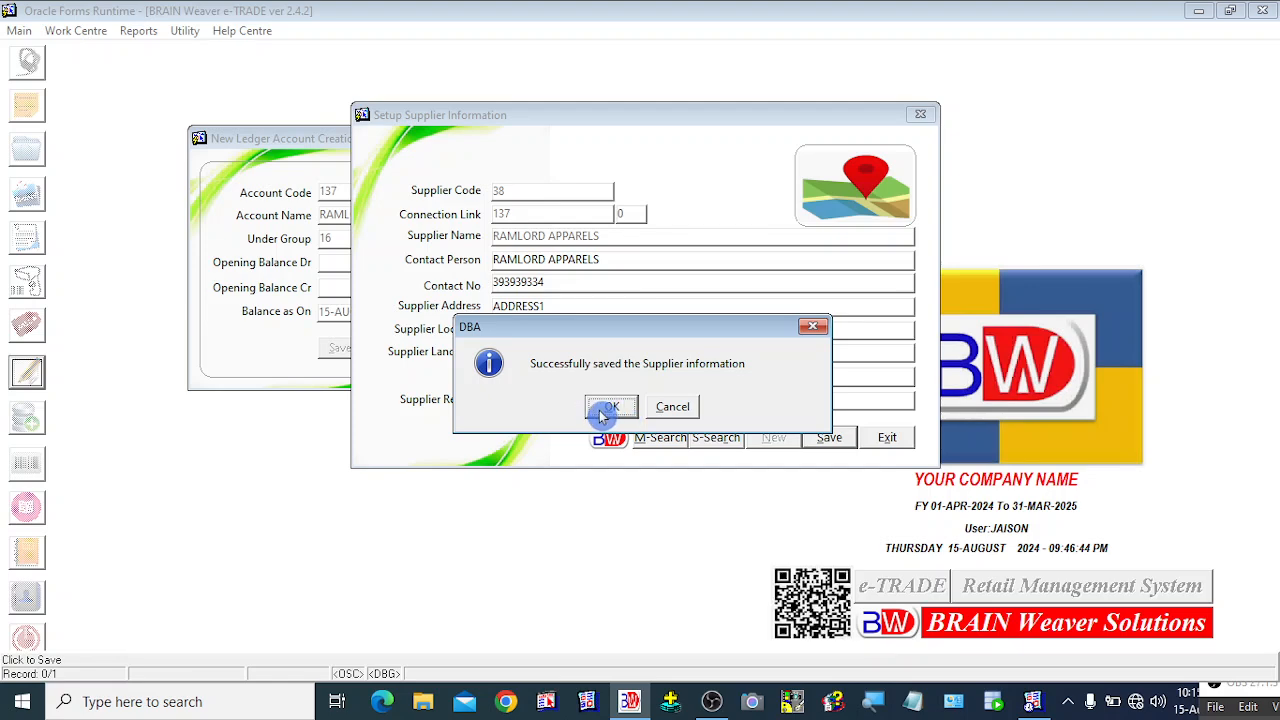
click(603, 410)
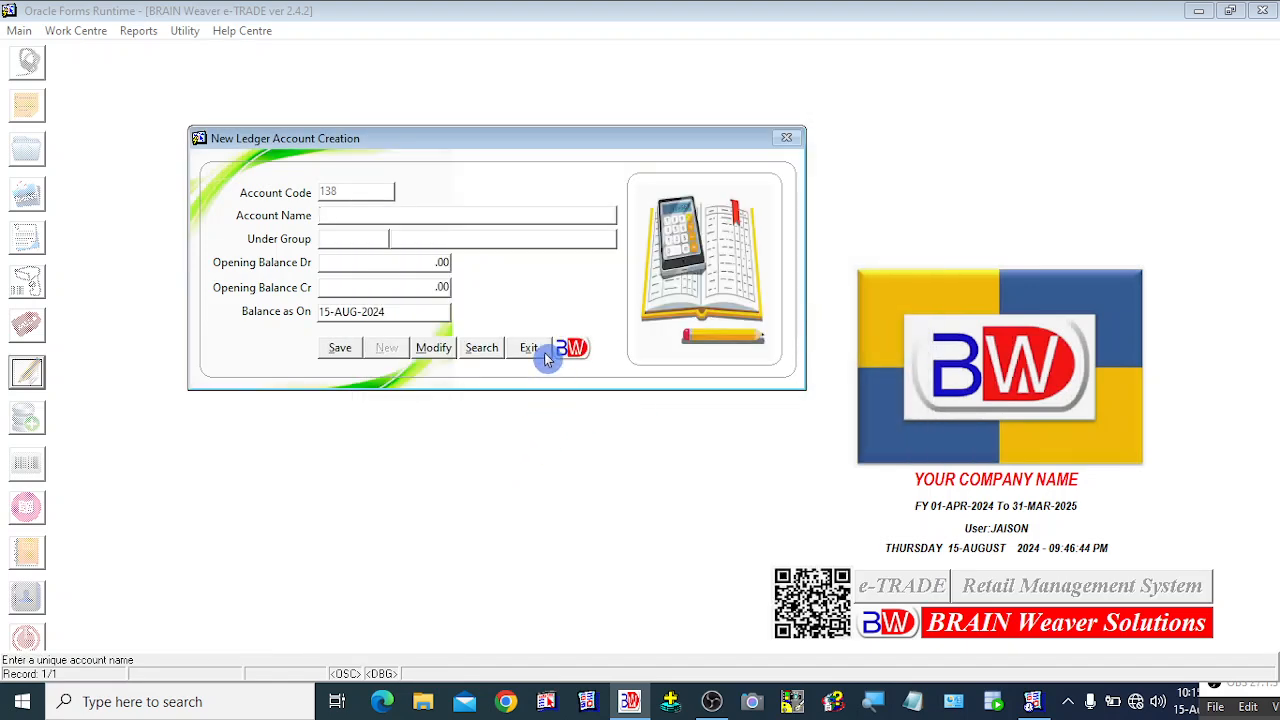
click(528, 347)
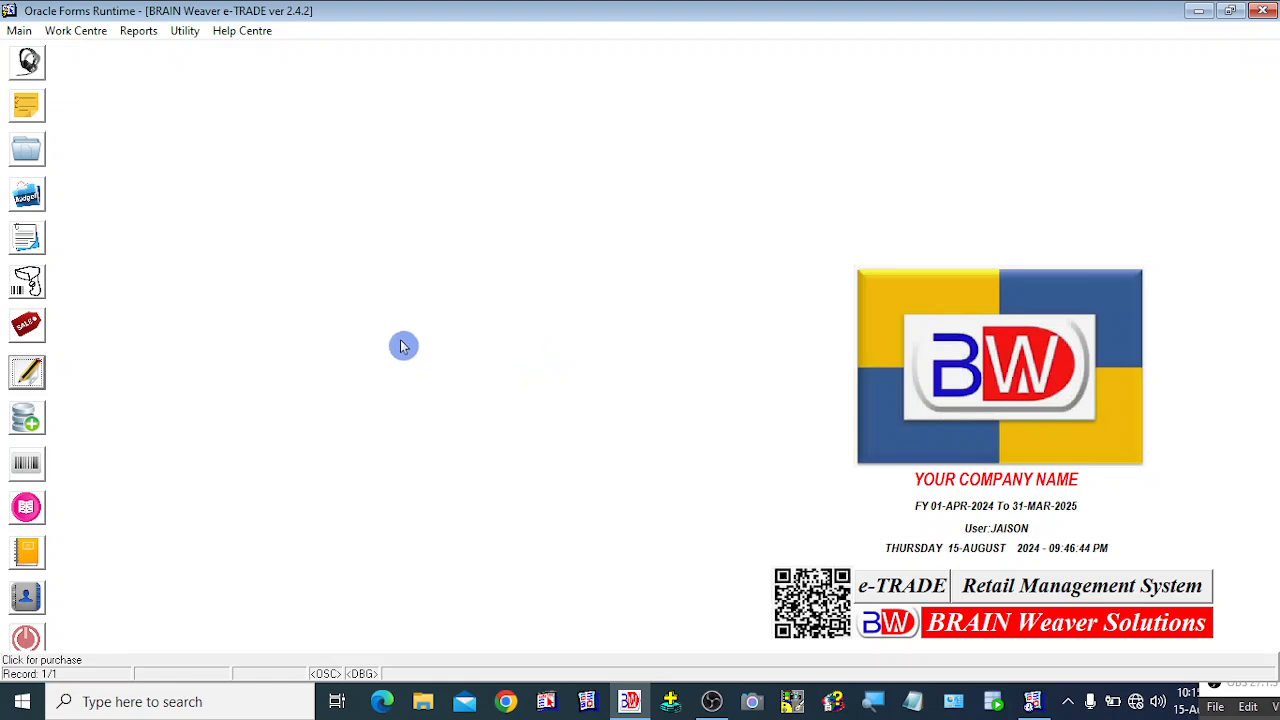
Check the RAMLORD APPARELS record in the Supplier List report, including its further columns, and close the report.
click(139, 31)
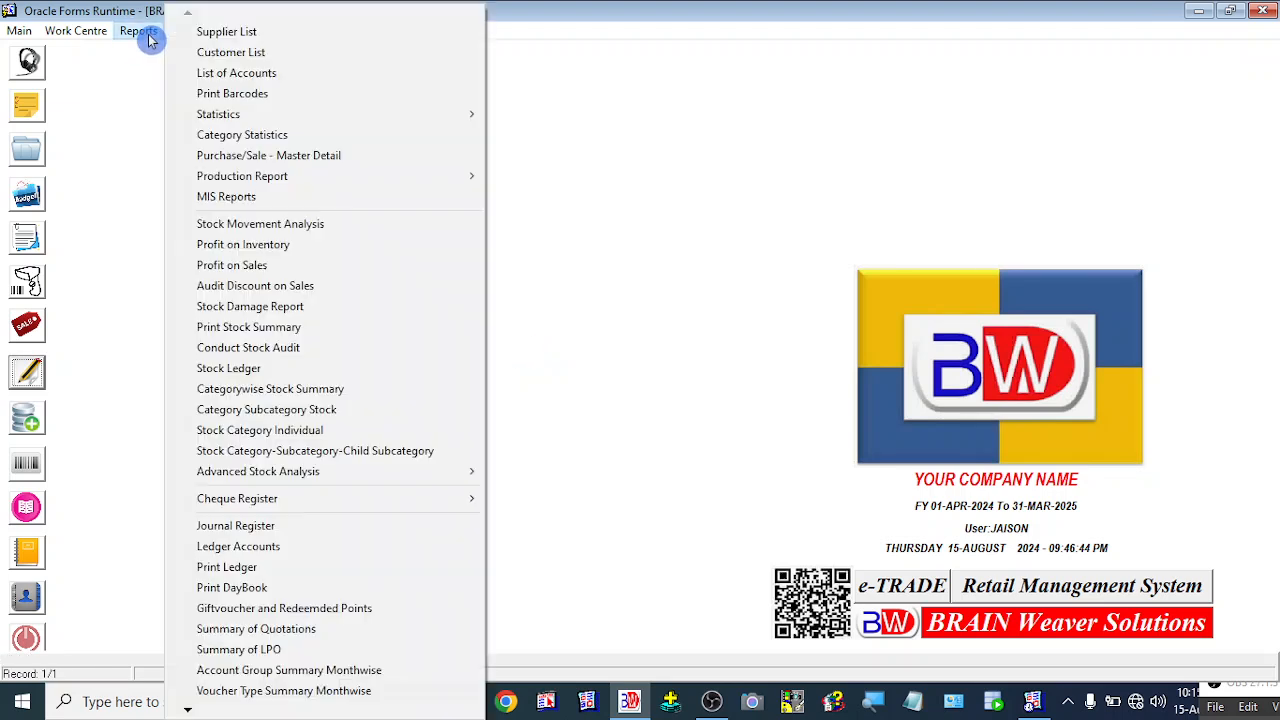
click(246, 32)
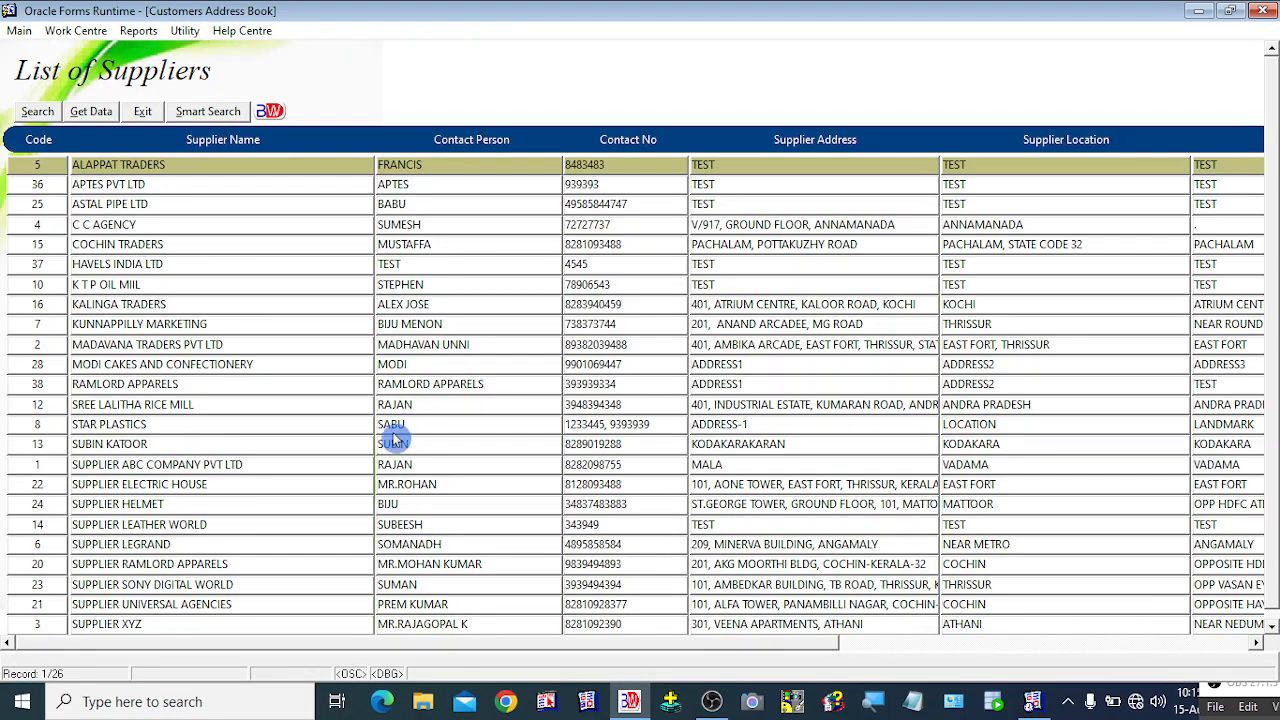
click(140, 384)
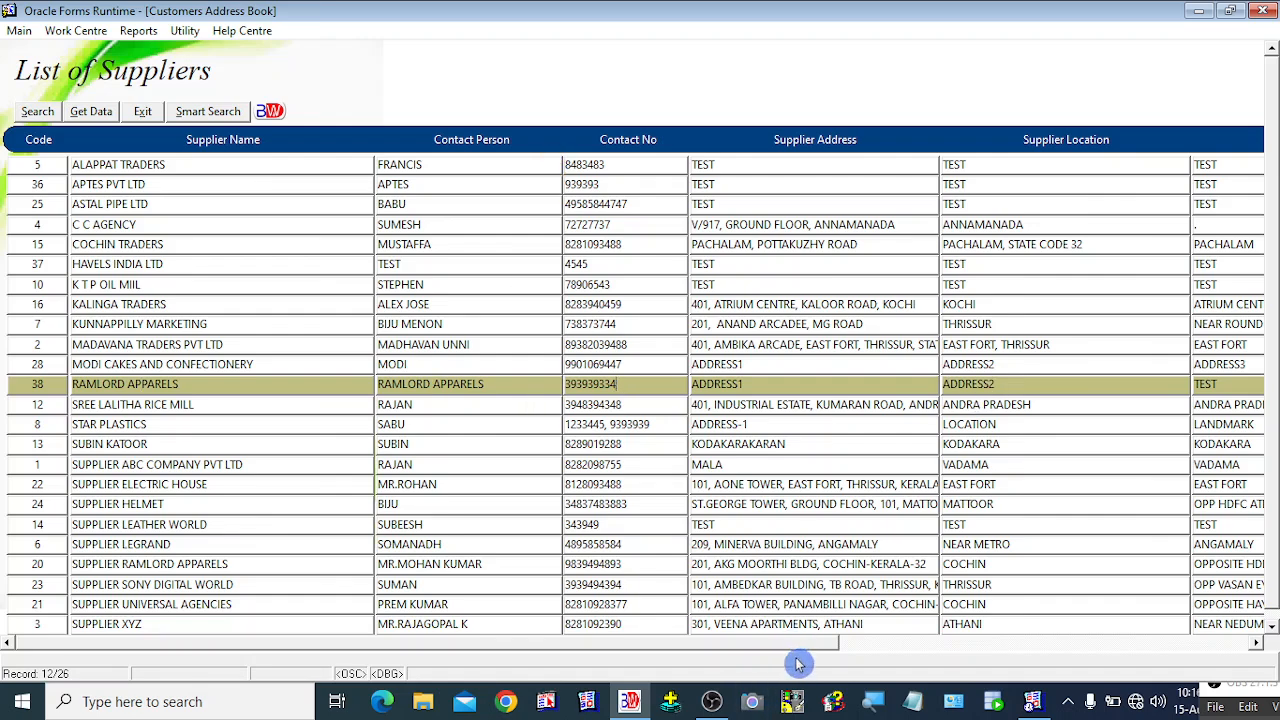
drag(797, 645, 420, 656)
click(144, 114)
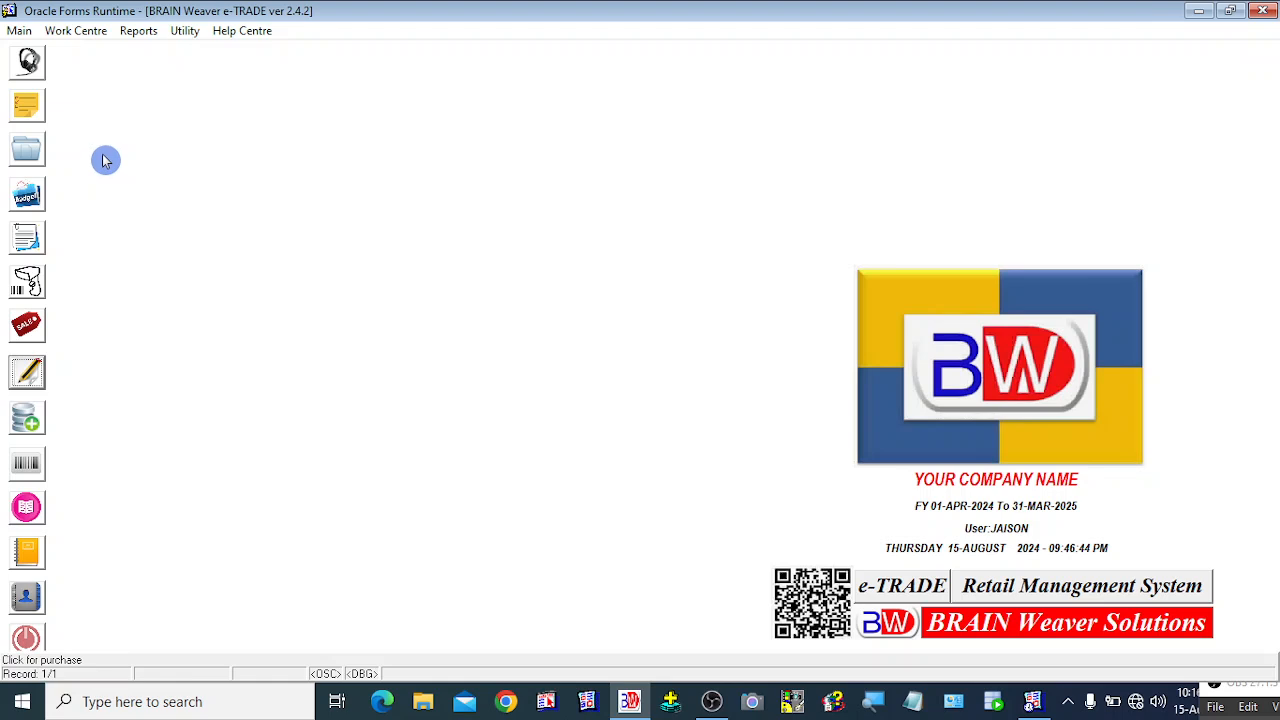
Start creating a new item with the product name MENS JEANS SIZE 32 BLUE 9090.
click(20, 31)
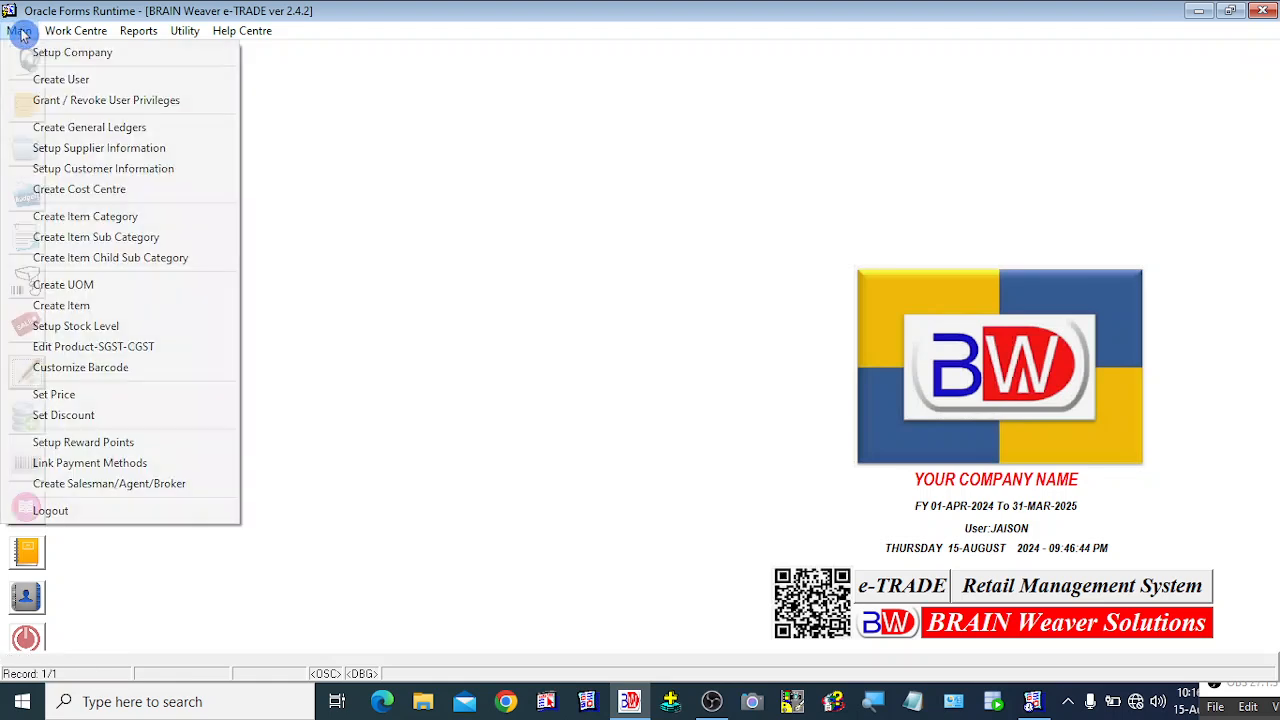
click(85, 312)
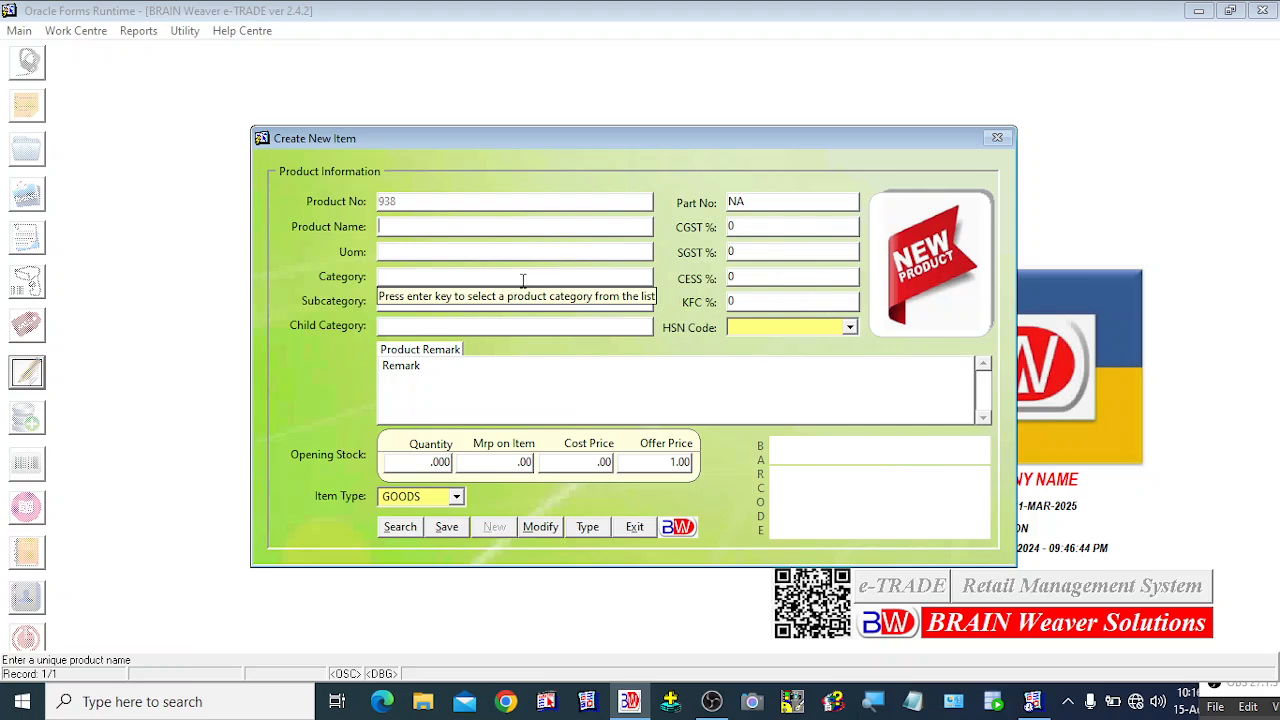
text(MENS JEANS)
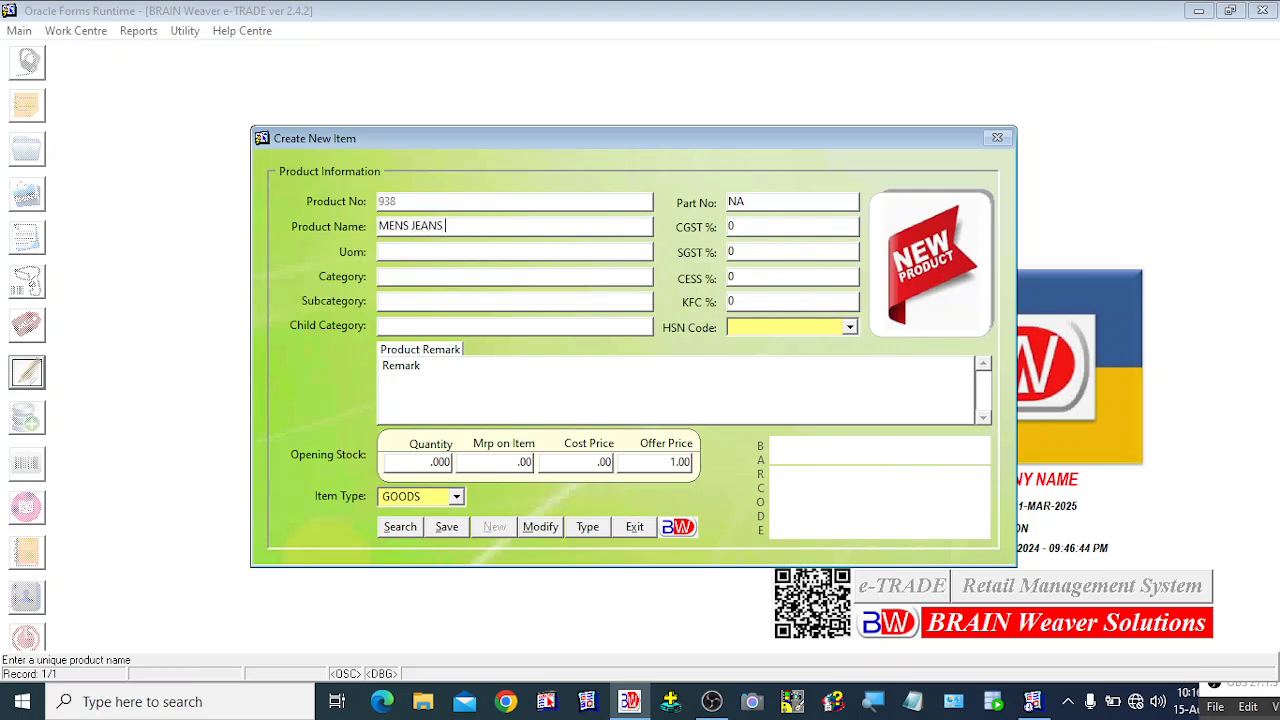
text( SIZE 32 BLUE 9090)
Insert the brand name LEVIS between MENS JEANS and SIZE 32 in the product name.
key(Left)
key(Left)
key(Left)
key(Left)
key(Left)
key(Left)
key(Left)
key(Left)
key(Left)
key(Left)
key(Left)
key(Left)
key(Left)
text(KILLE)
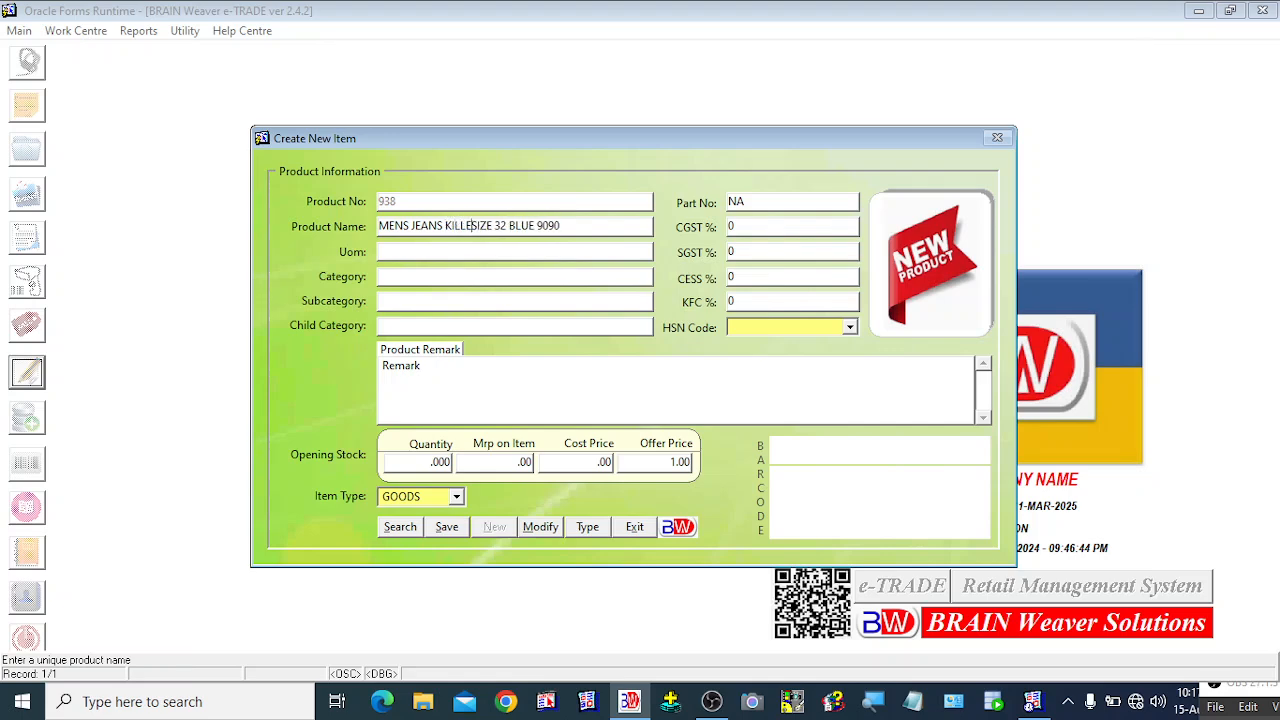
key(BackSpace)
key(BackSpace)
key(BackSpace)
key(BackSpace)
key(BackSpace)
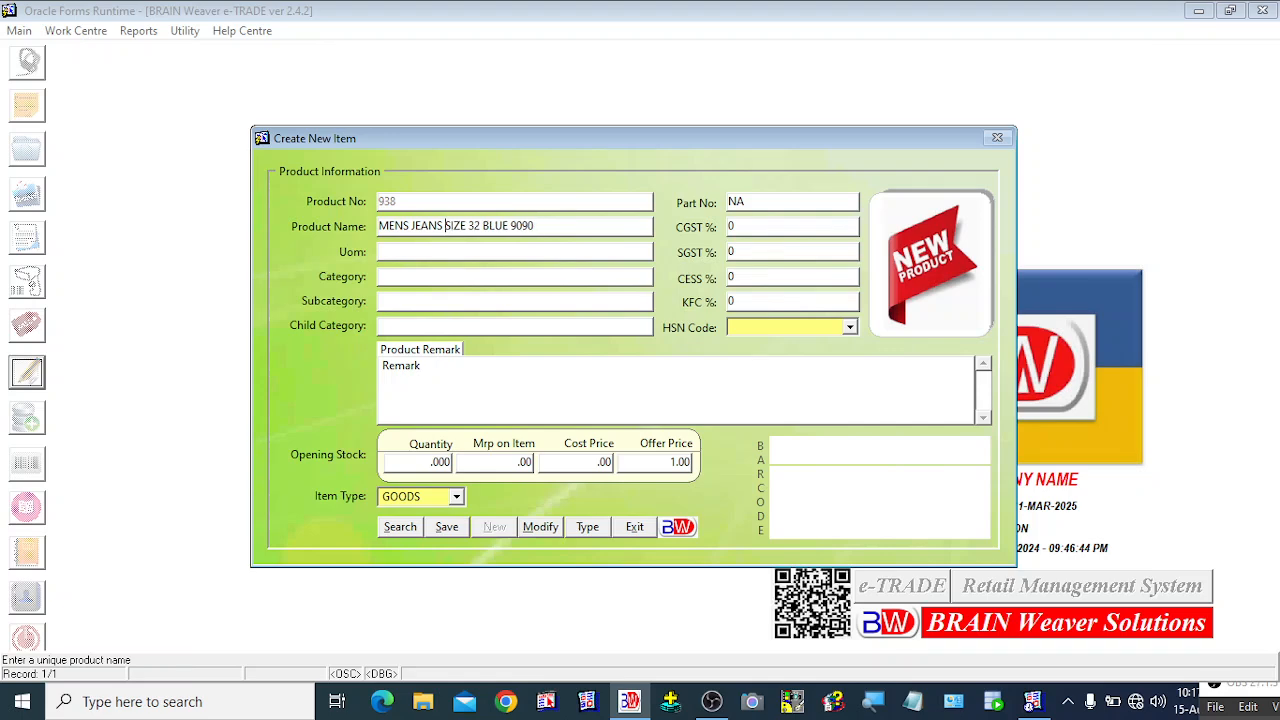
text(LEVIS)
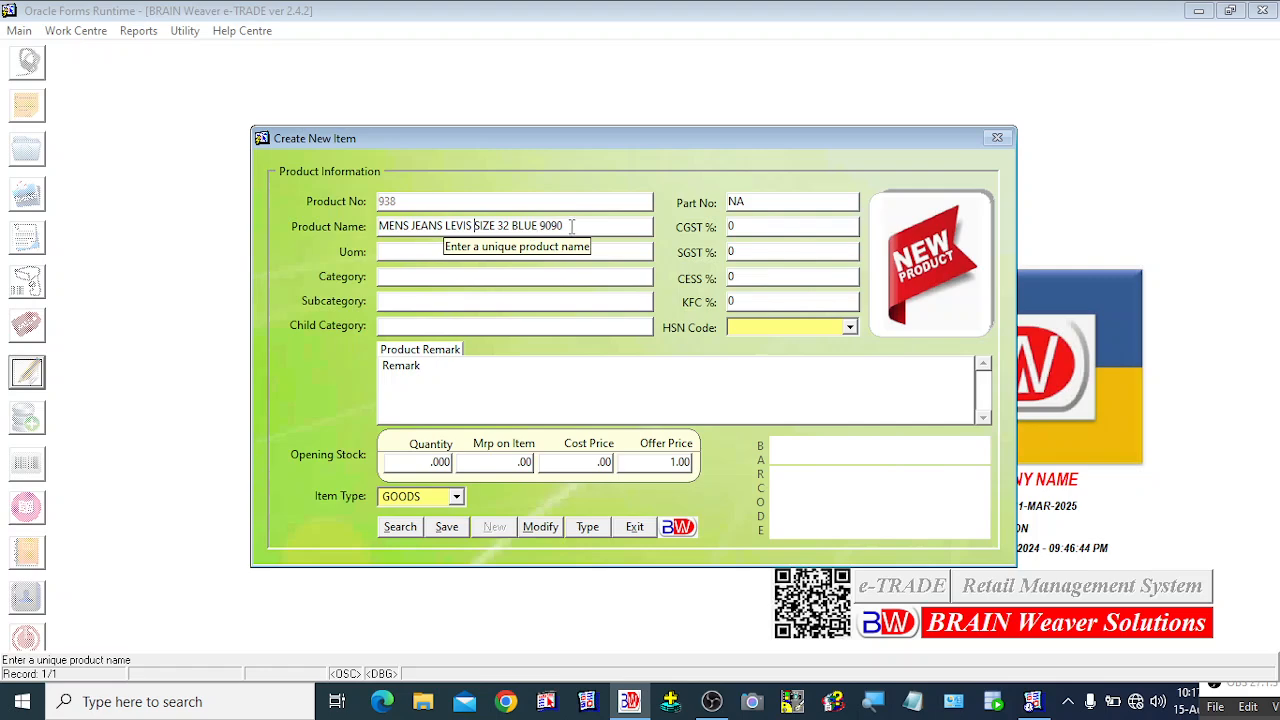
Set the new item's unit of measure to NOS and its category, subcategory and child category to GARMENTS.
click(679, 388)
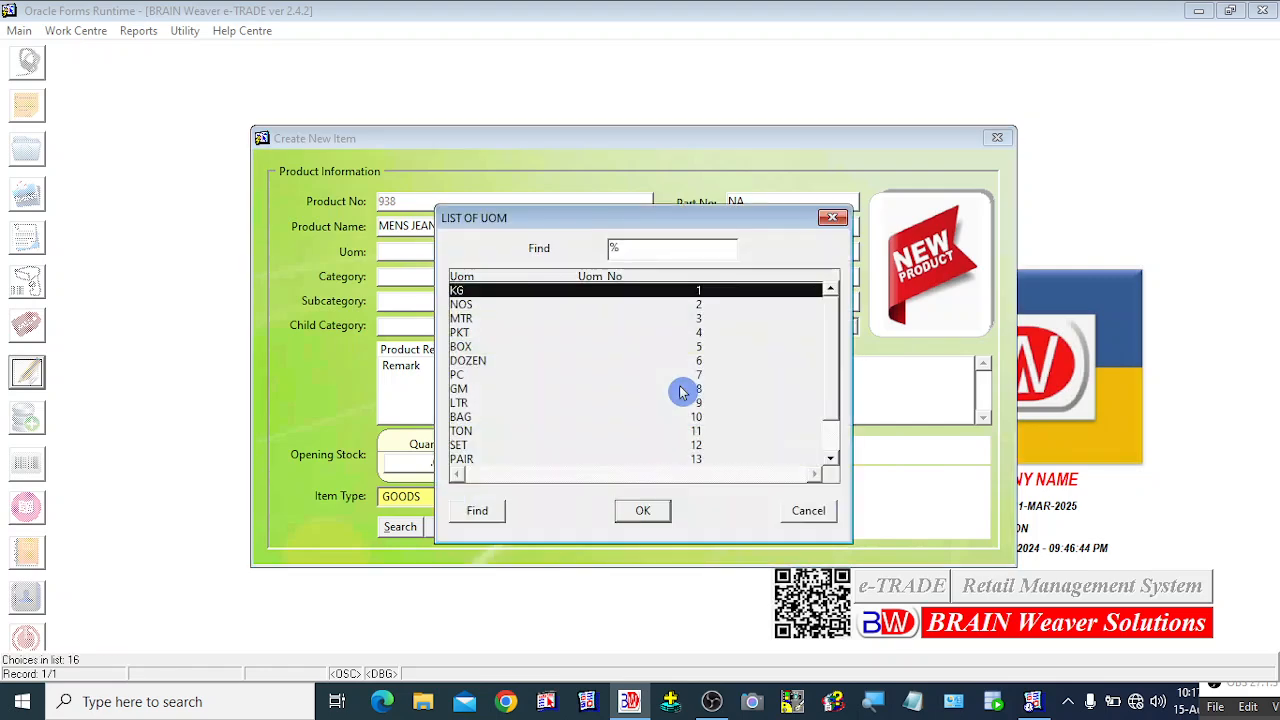
text(n)
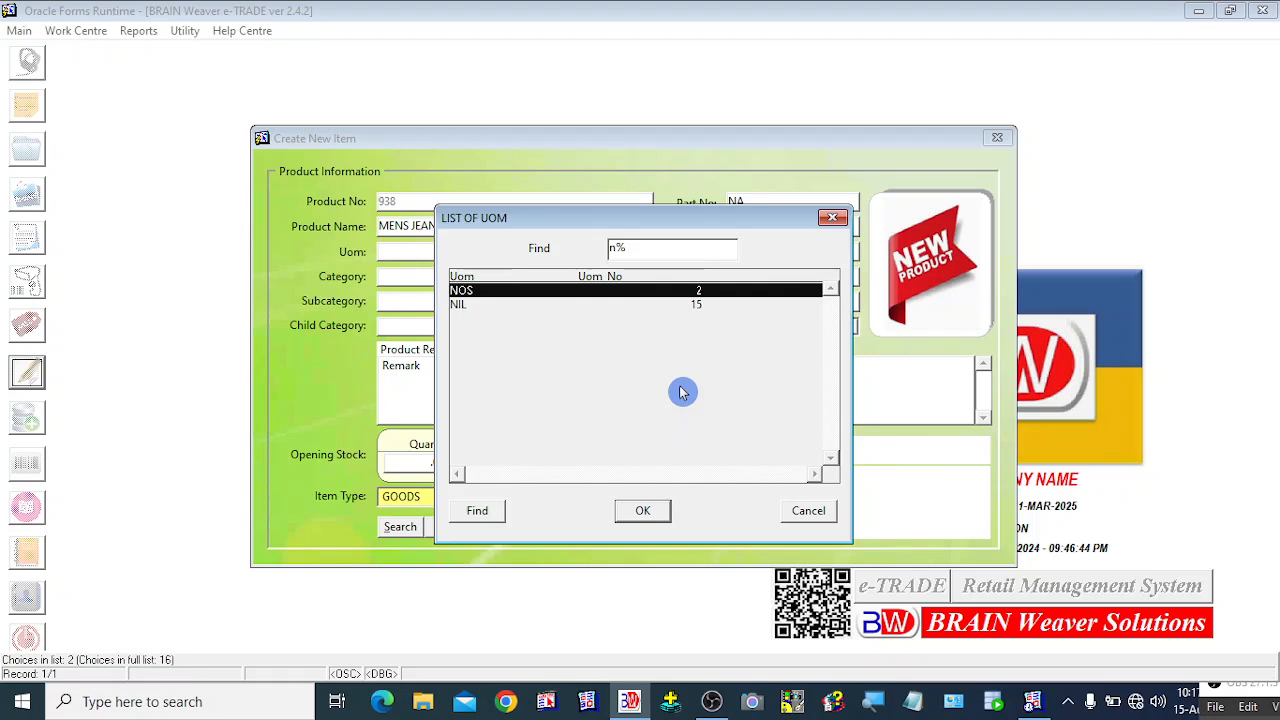
key(Return)
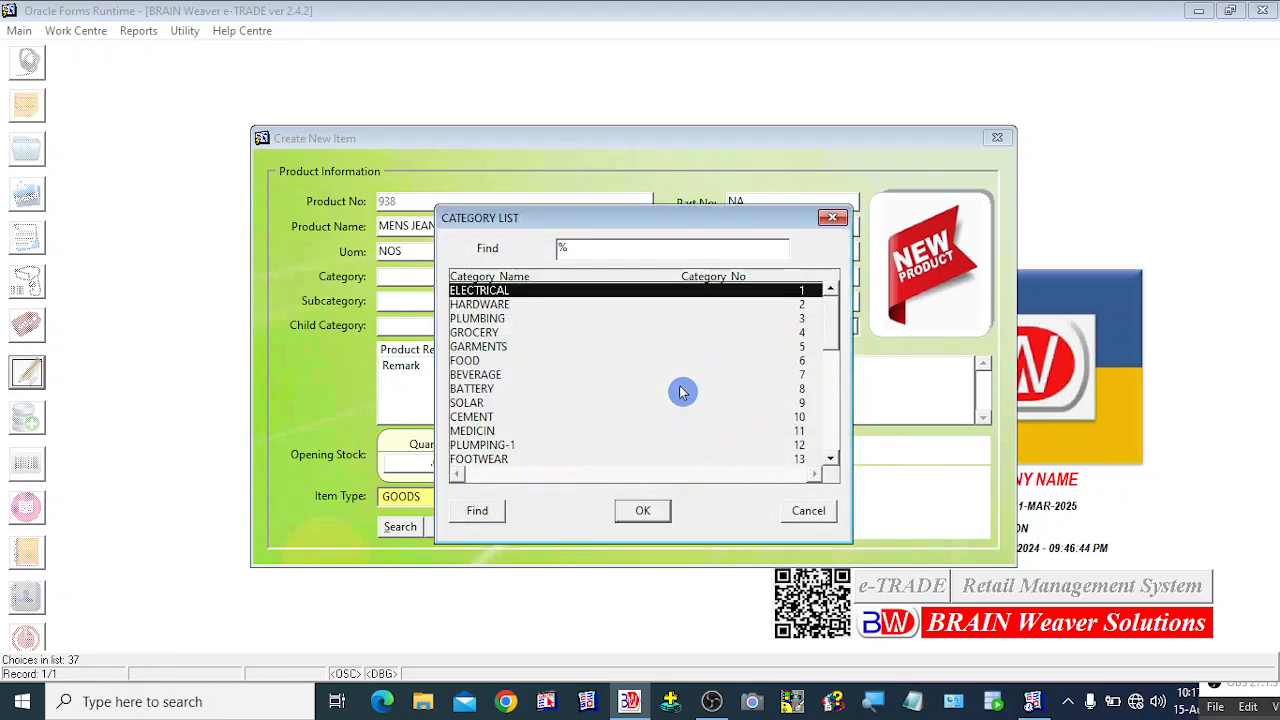
text(gaRMENTS)
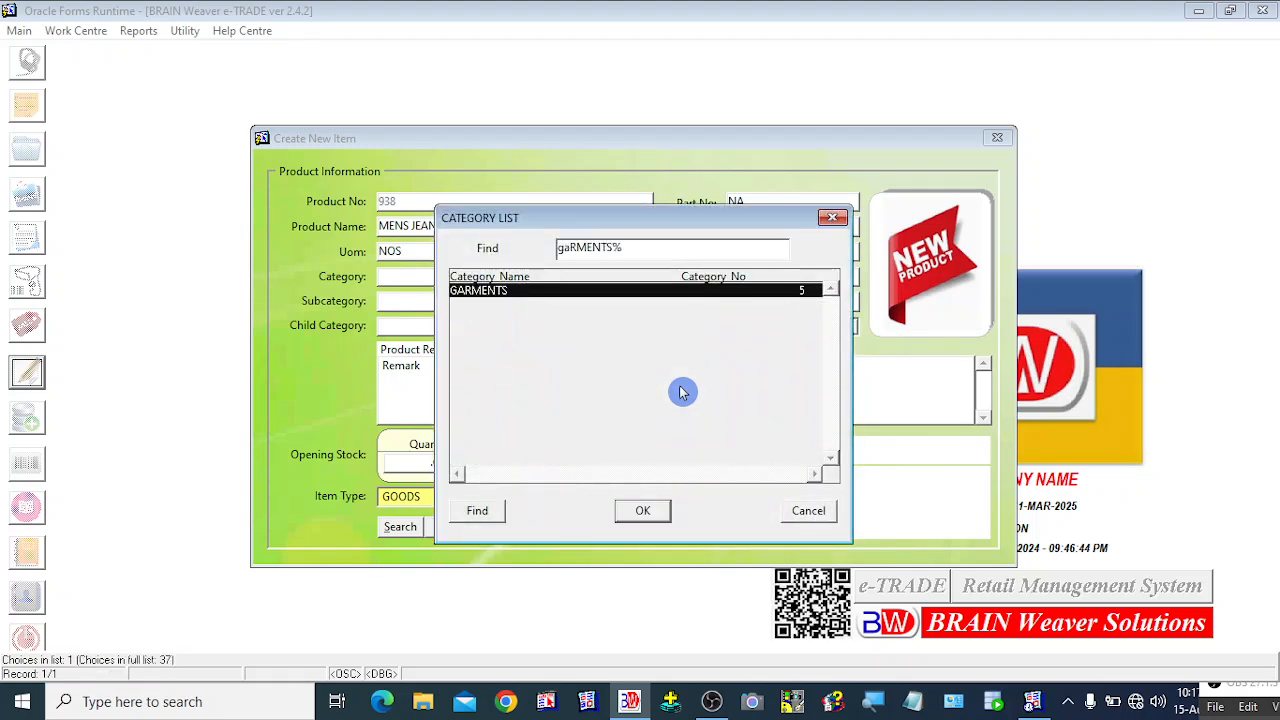
key(Return)
text(gaRMENTS%)
key(Return)
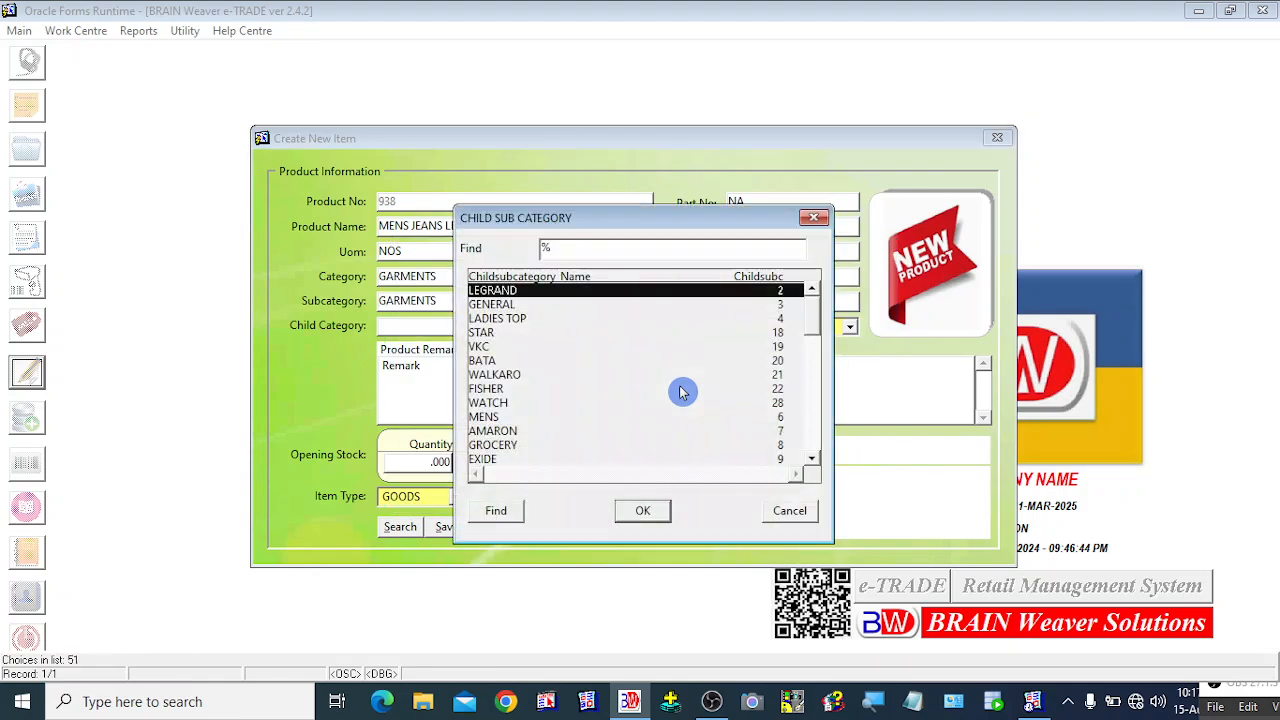
text(gaRMENTS)
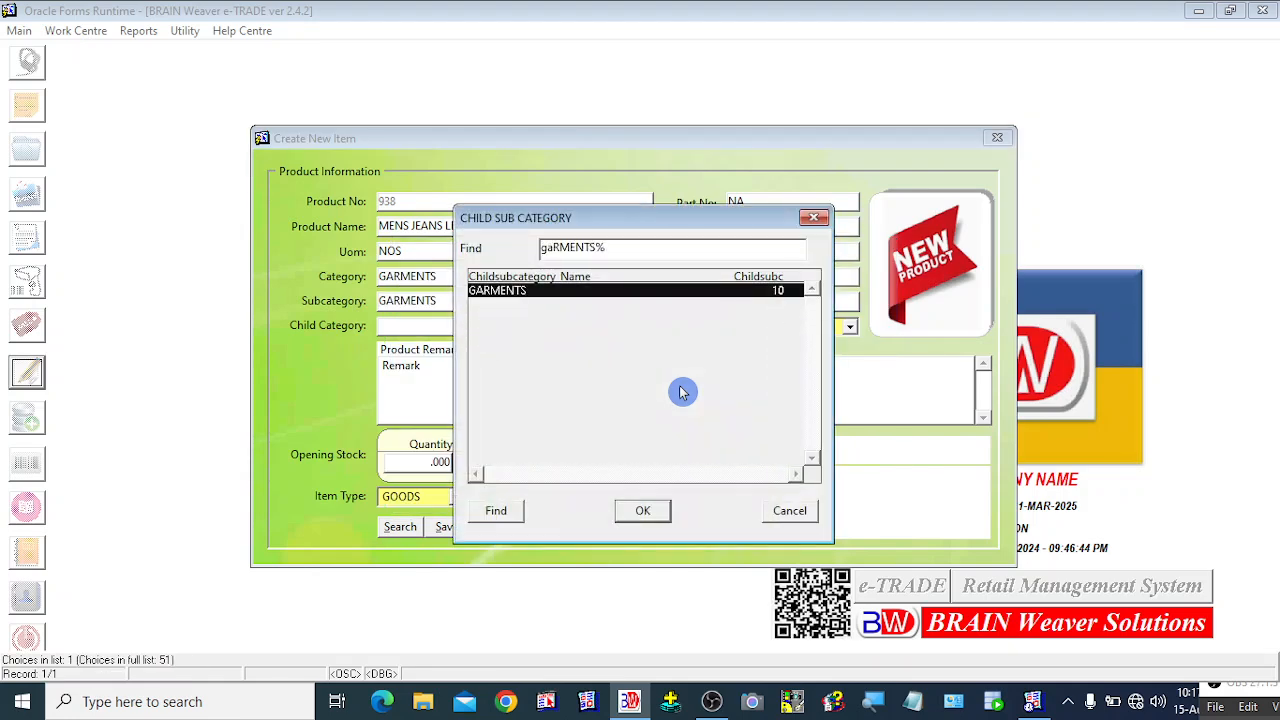
key(Return)
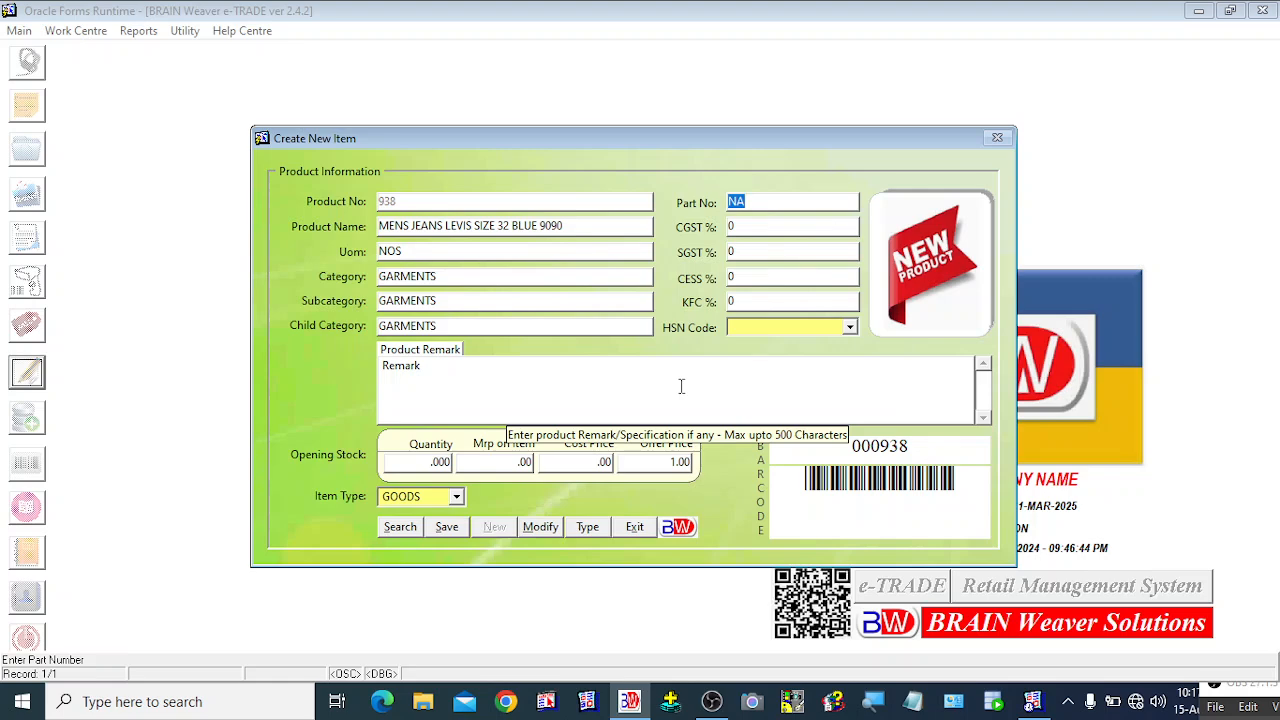
Set the item's CGST and SGST to 9 percent each and its HSN code to 65666665, leaving the opening stock empty.
key(Return)
text(9)
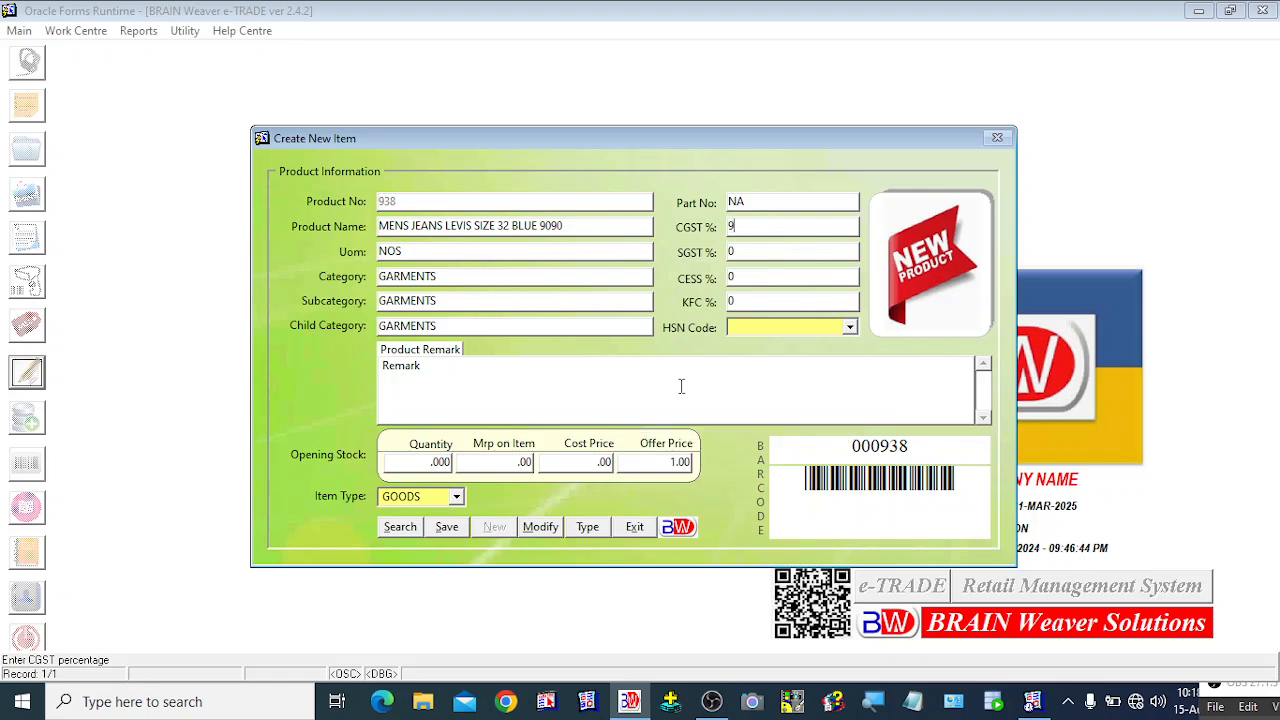
key(Tab)
text(9)
key(Tab)
key(Tab)
key(Tab)
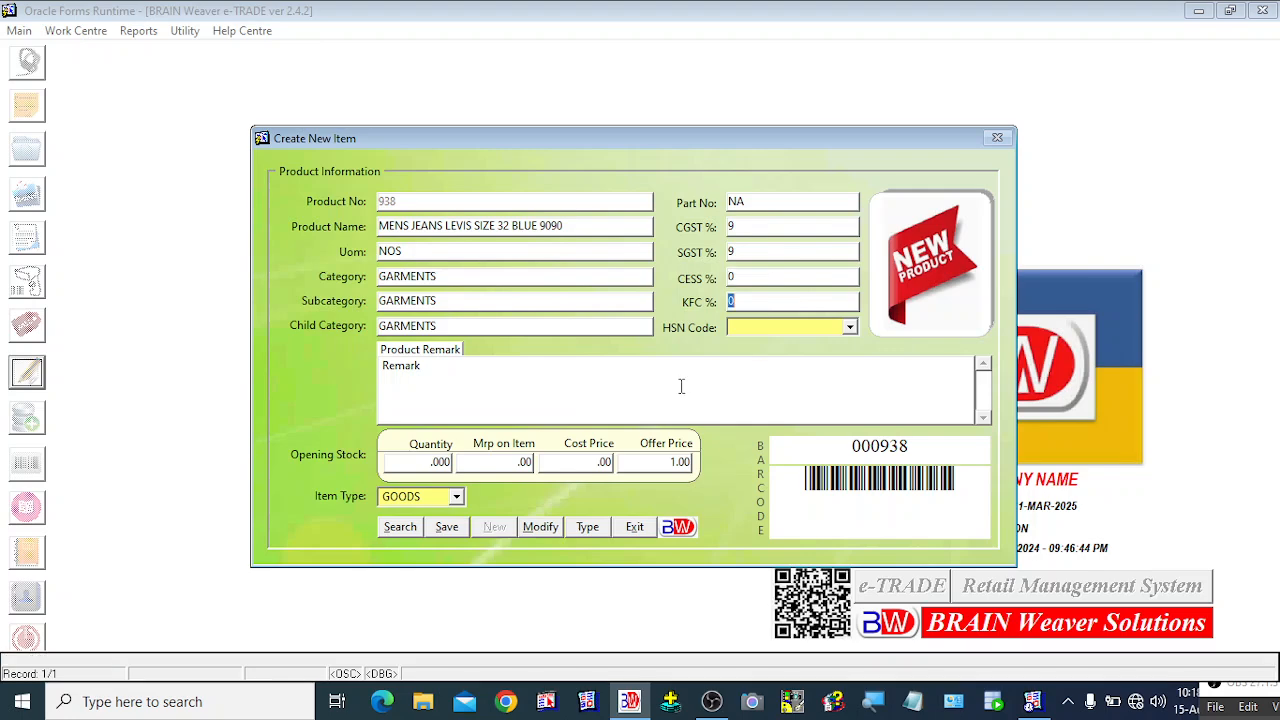
text(656)
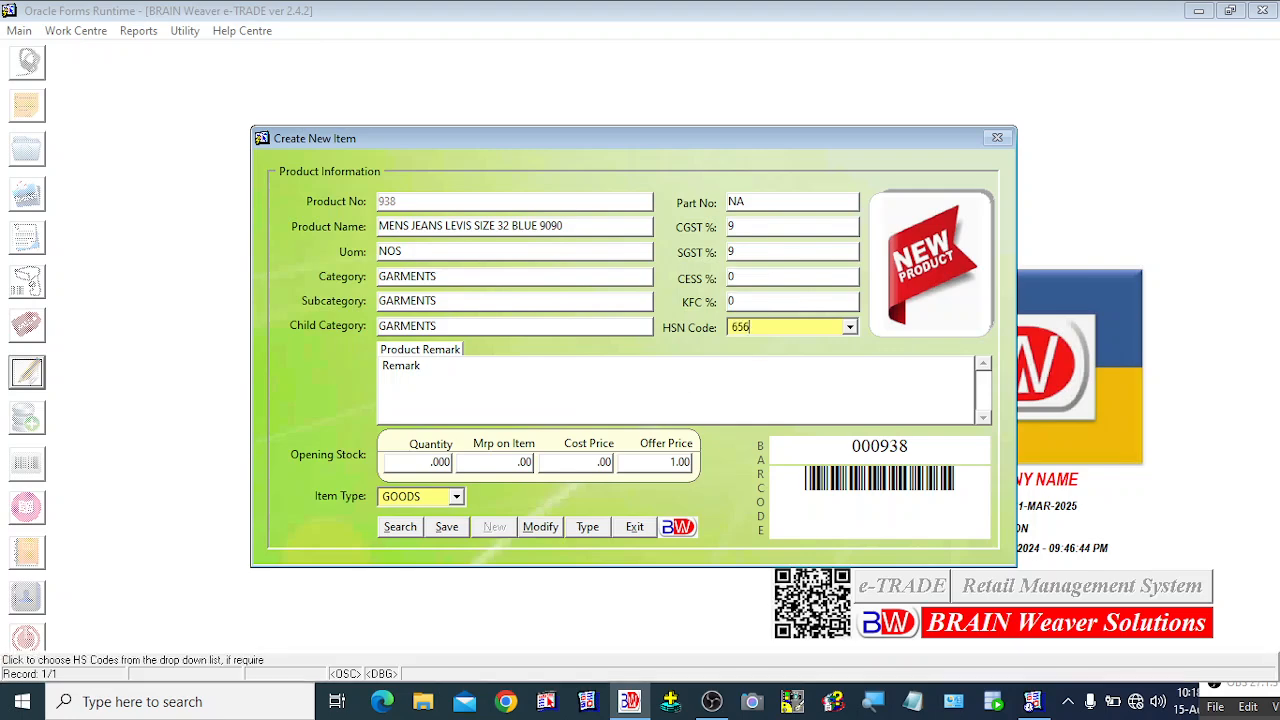
text(66665)
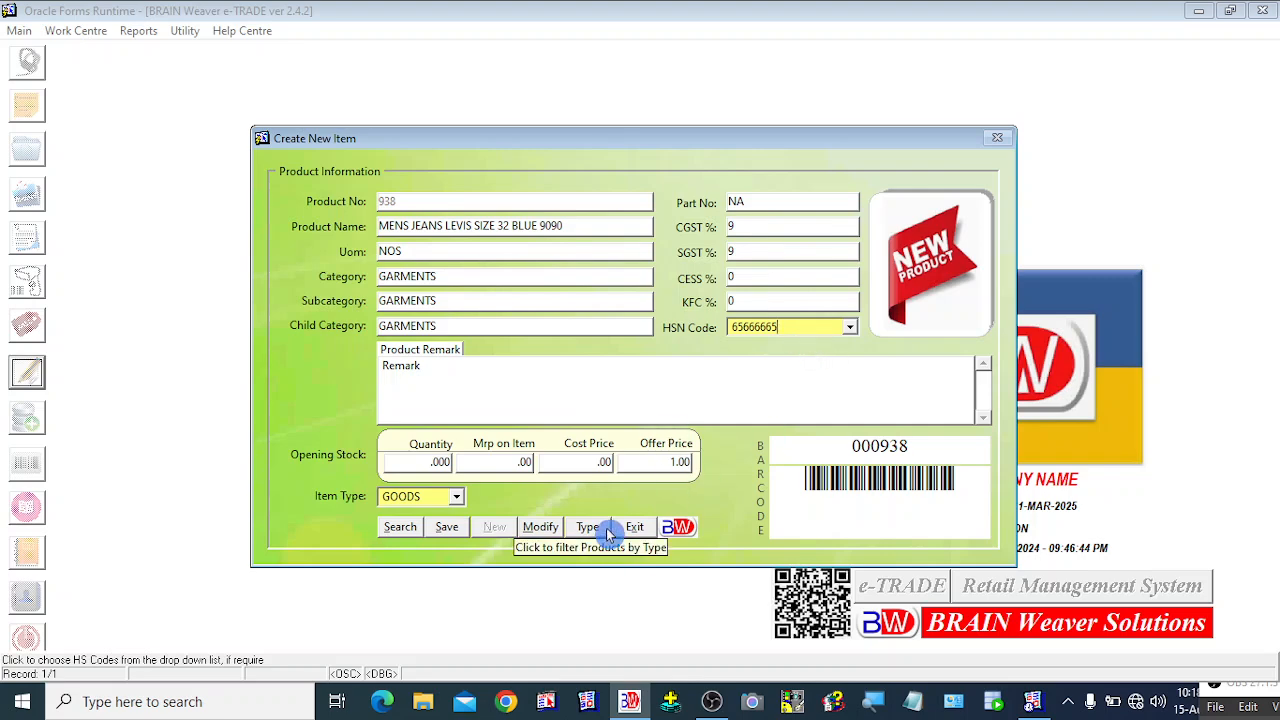
key(Tab)
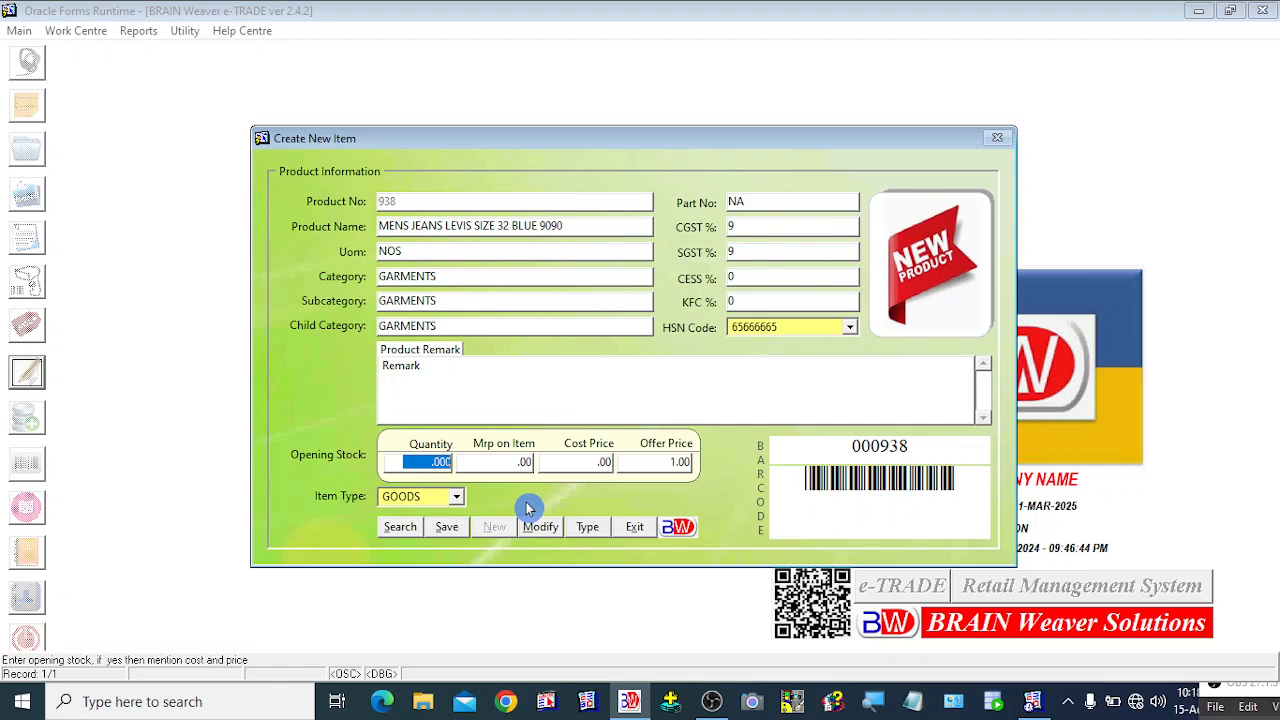
key(Tab)
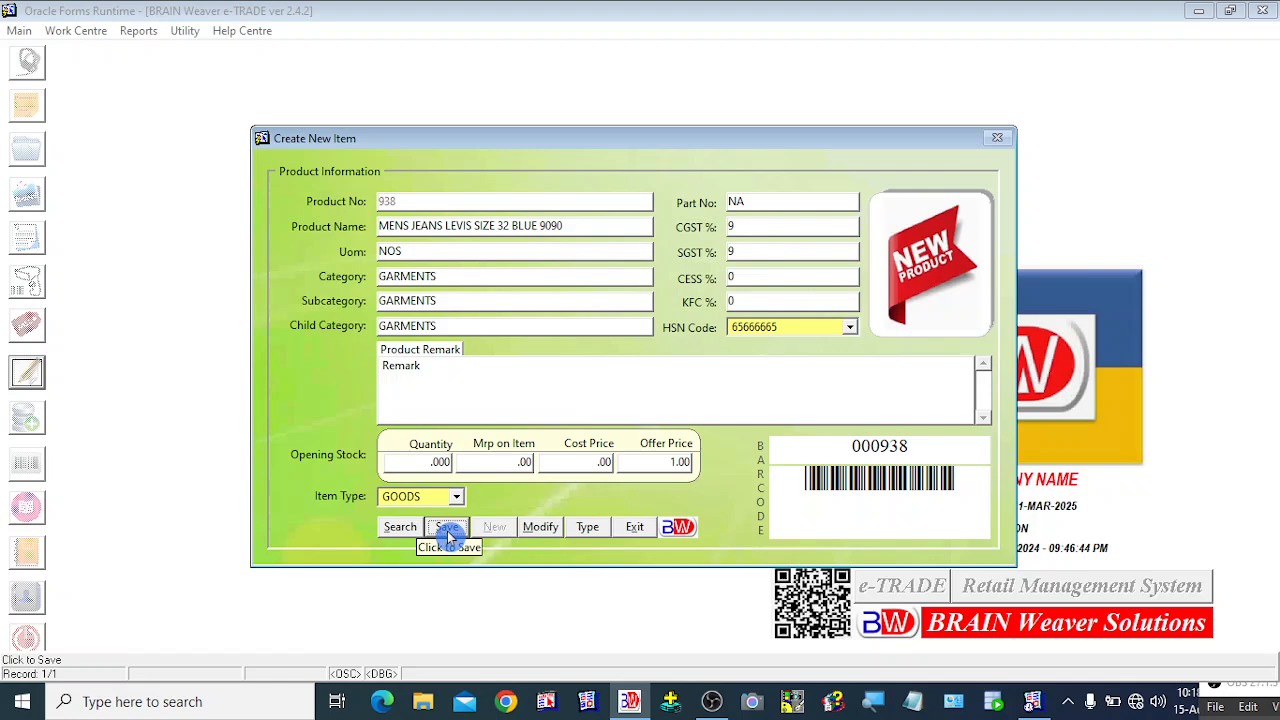
Save the new jeans item with its generated barcode and close the item creation form.
click(926, 446)
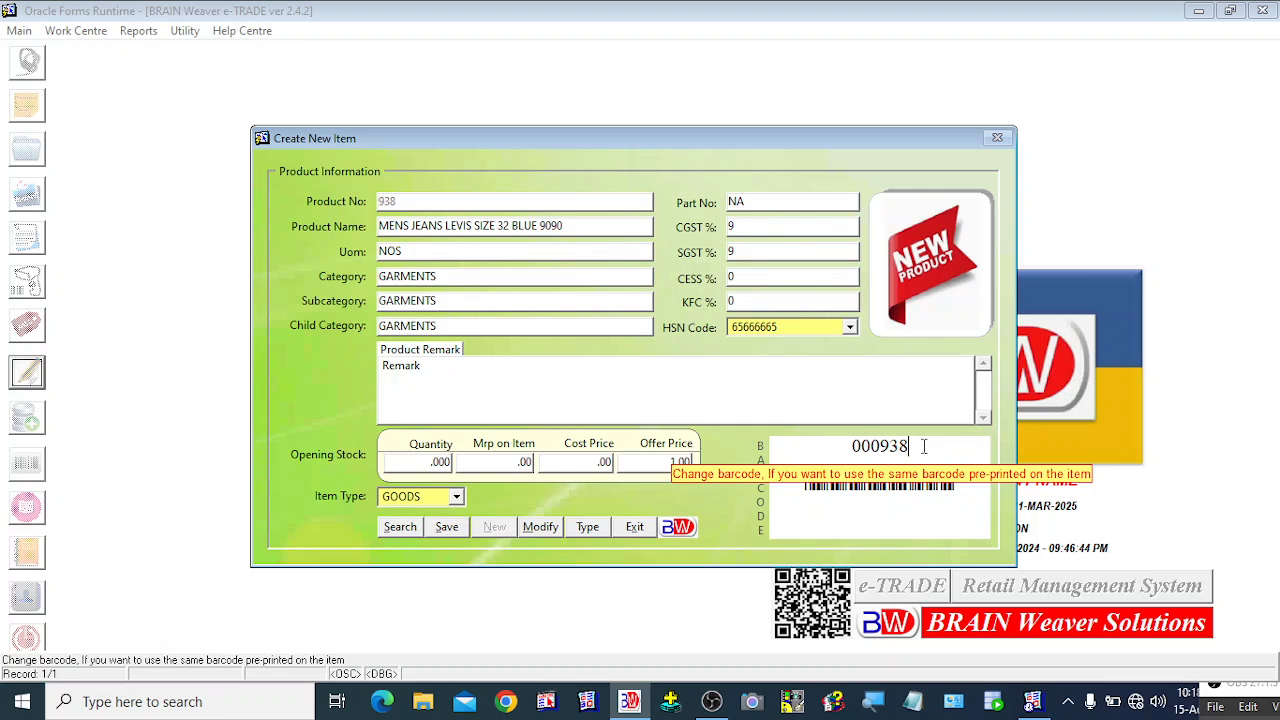
drag(918, 446, 850, 447)
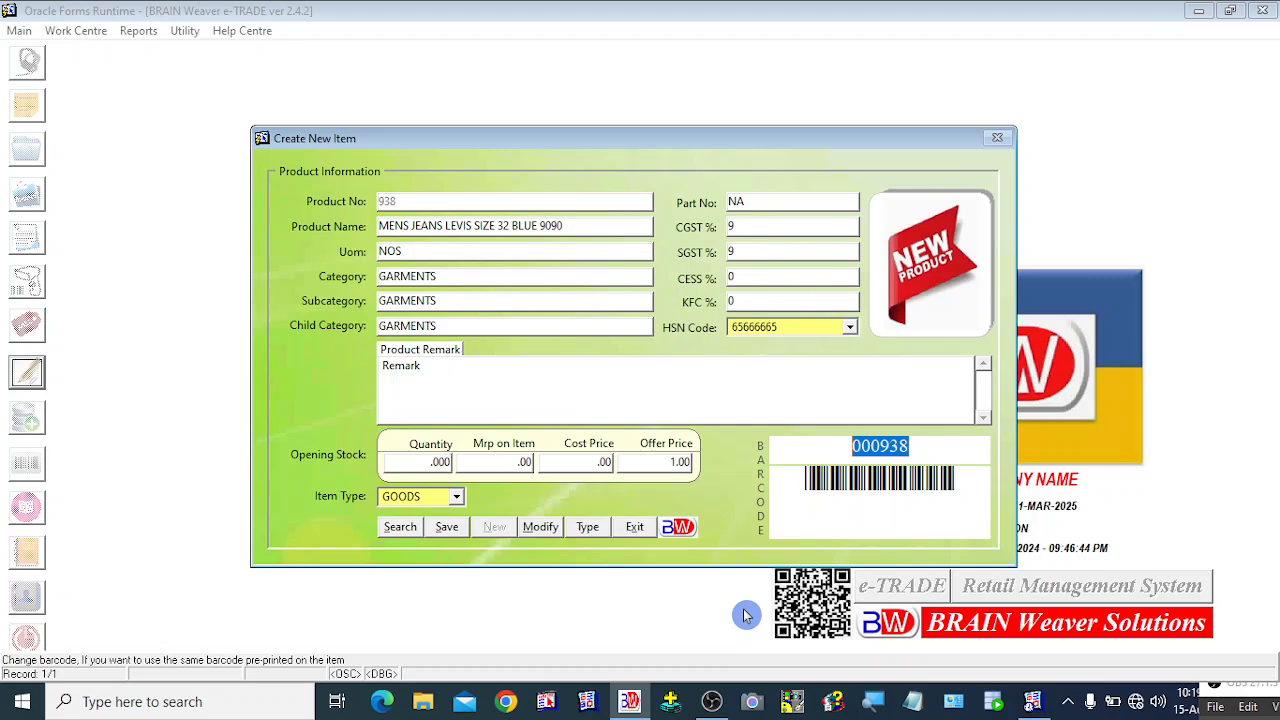
key(Tab)
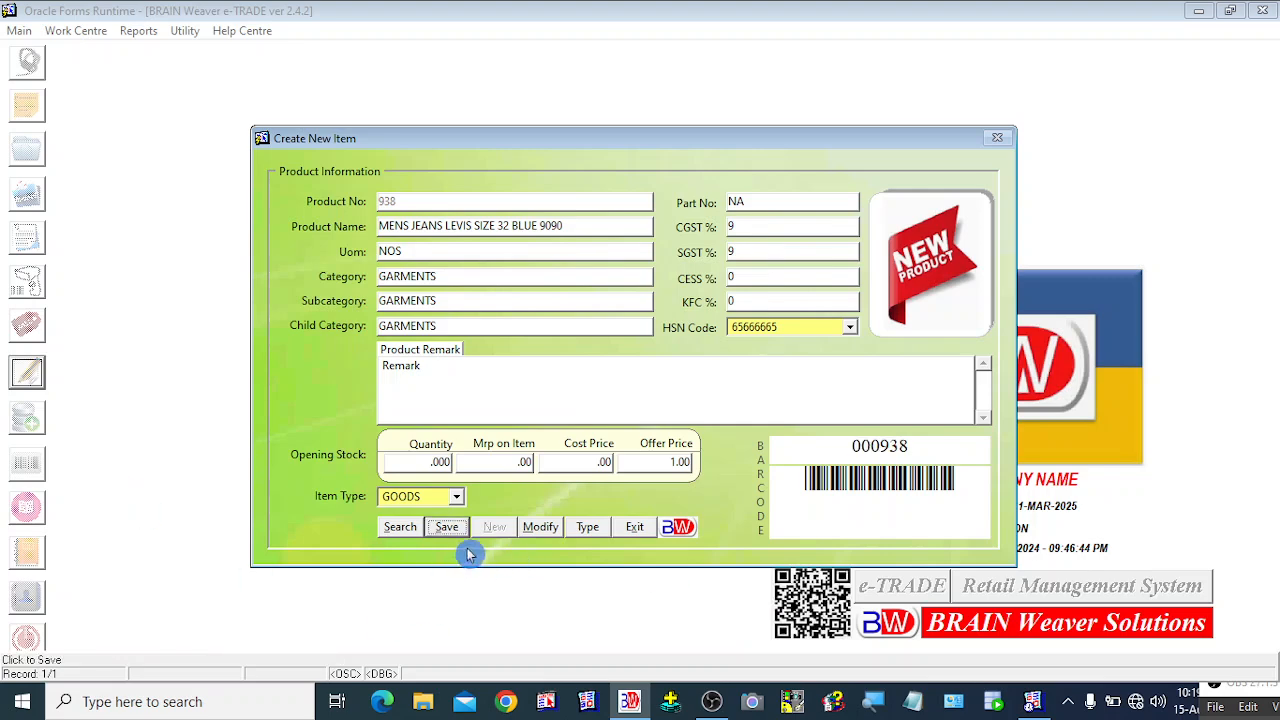
click(447, 528)
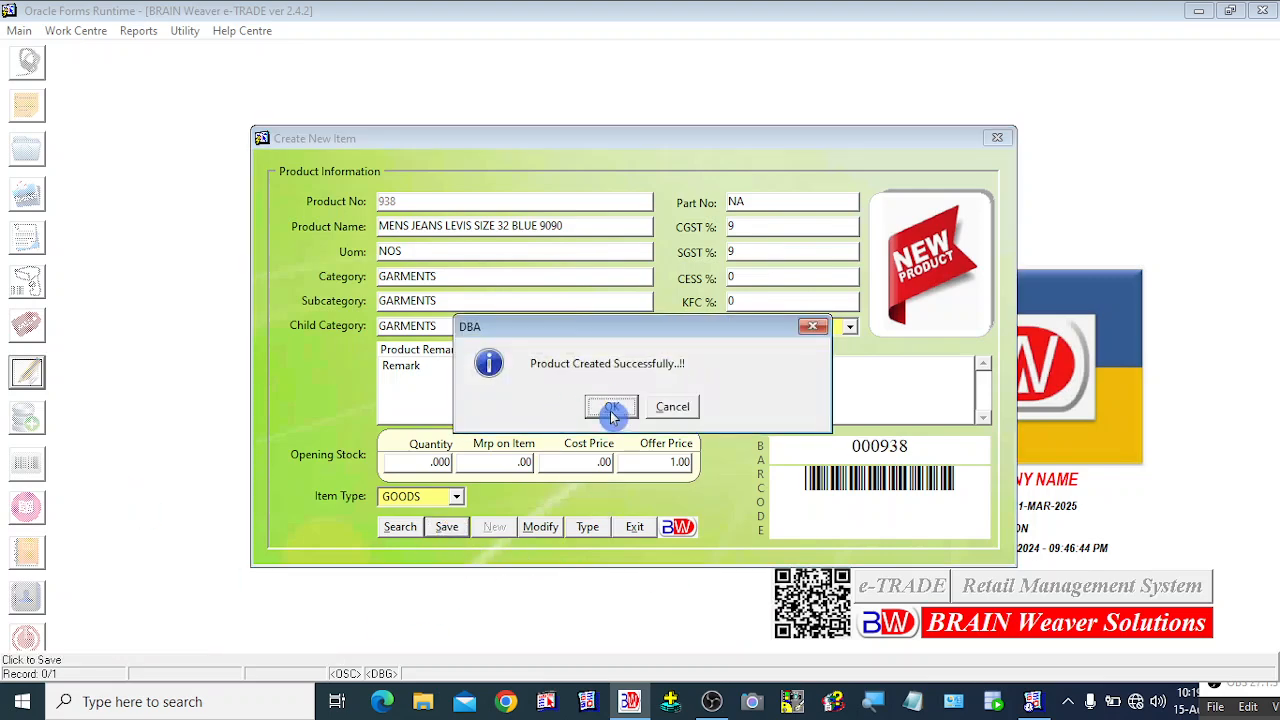
click(611, 407)
click(634, 530)
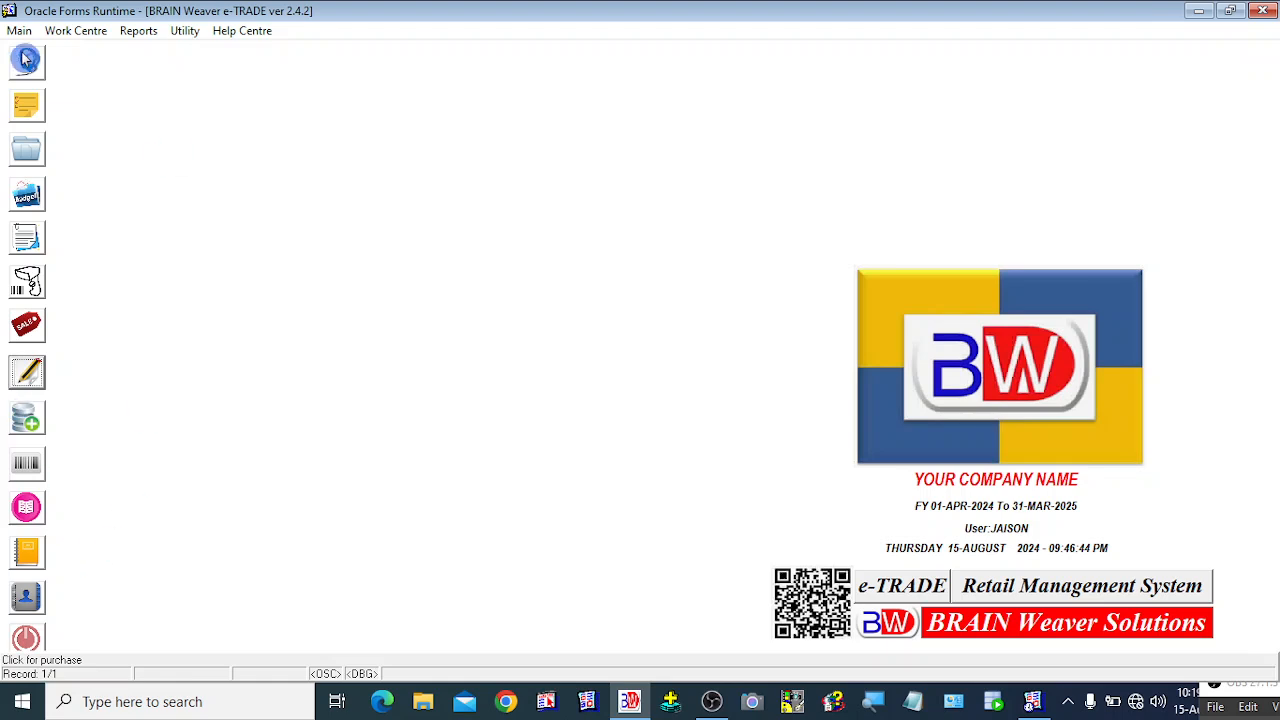
Open the purchase entry form to record a new purchase.
click(74, 34)
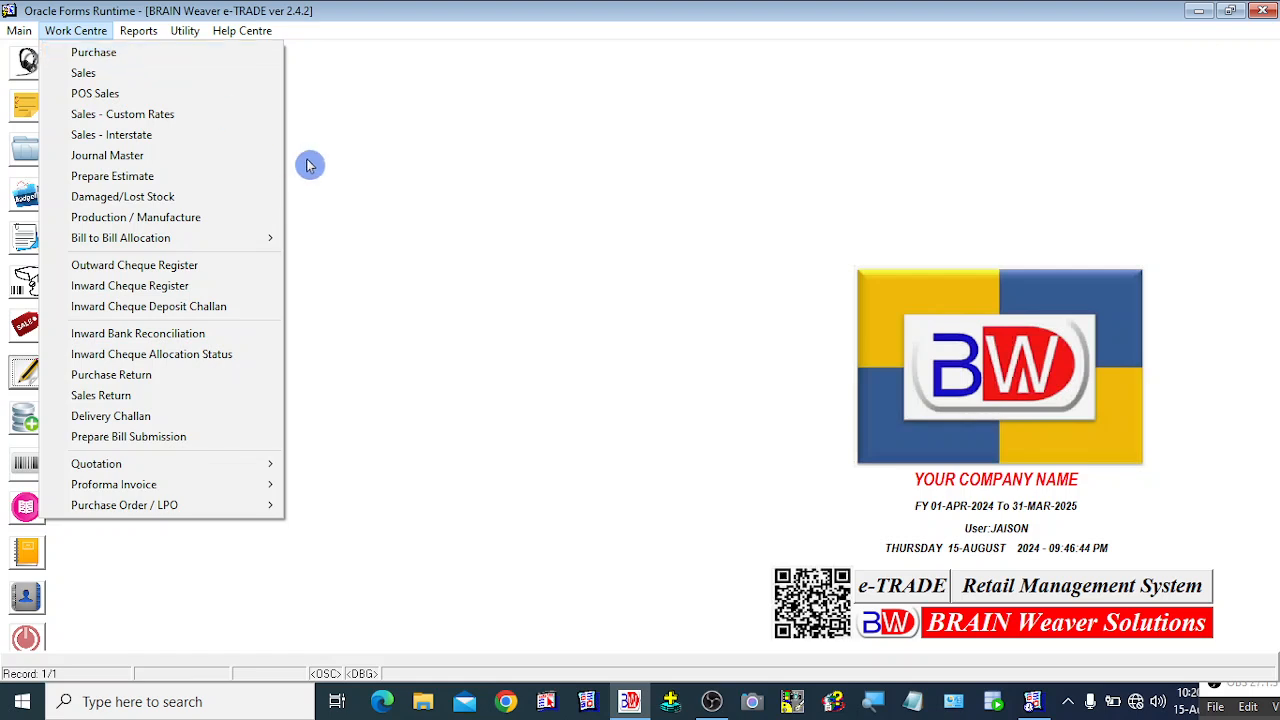
click(453, 227)
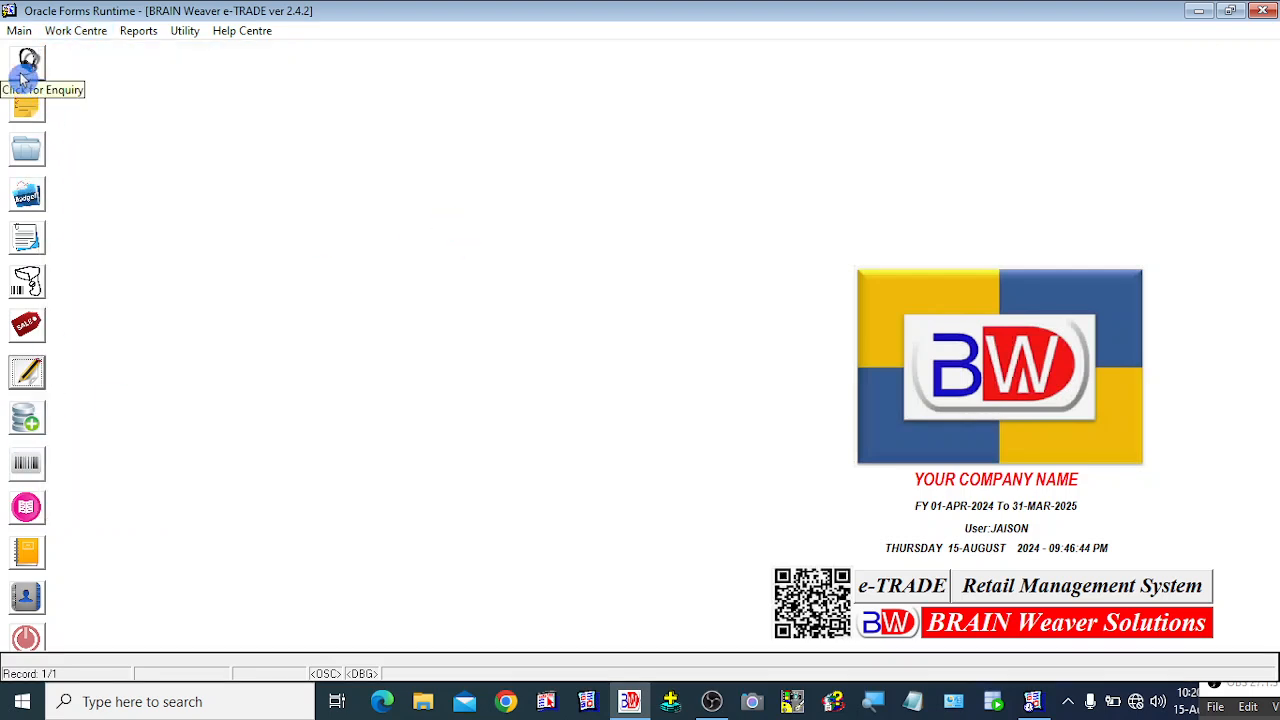
click(30, 373)
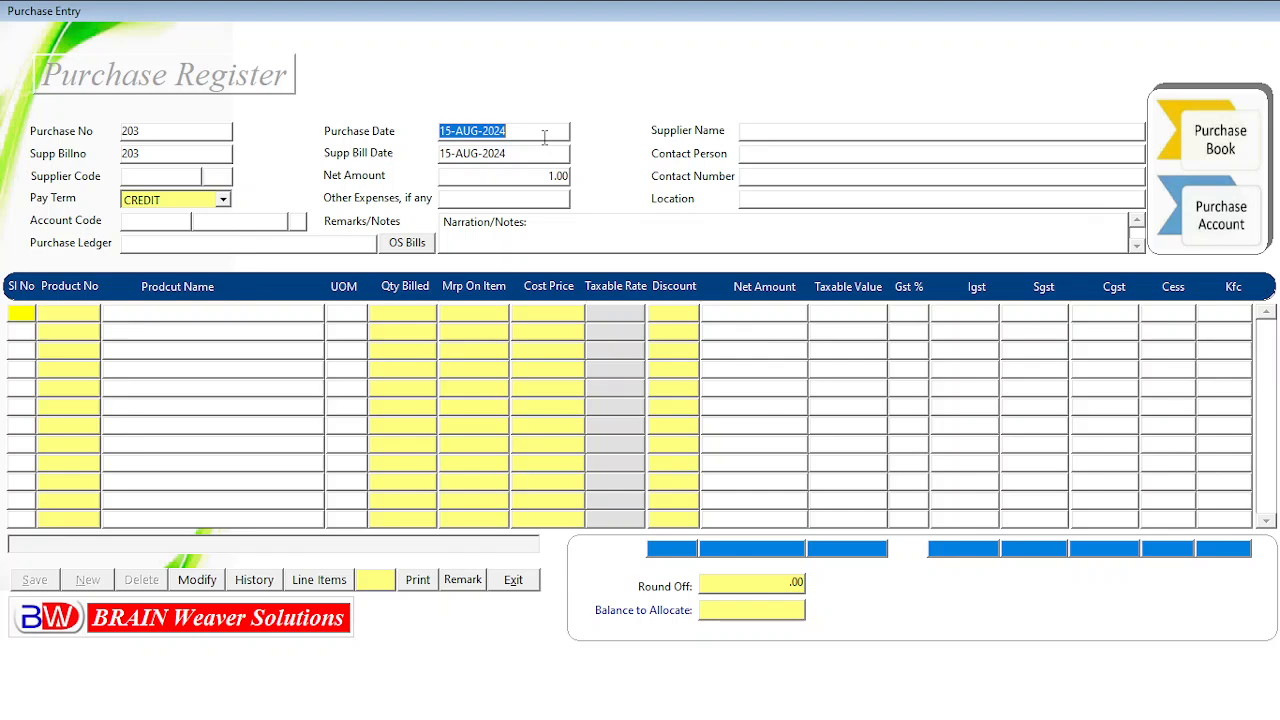
Replace the default supplier bill number with RA/2425/006, keeping the purchase number and purchase date.
click(160, 131)
key(Return)
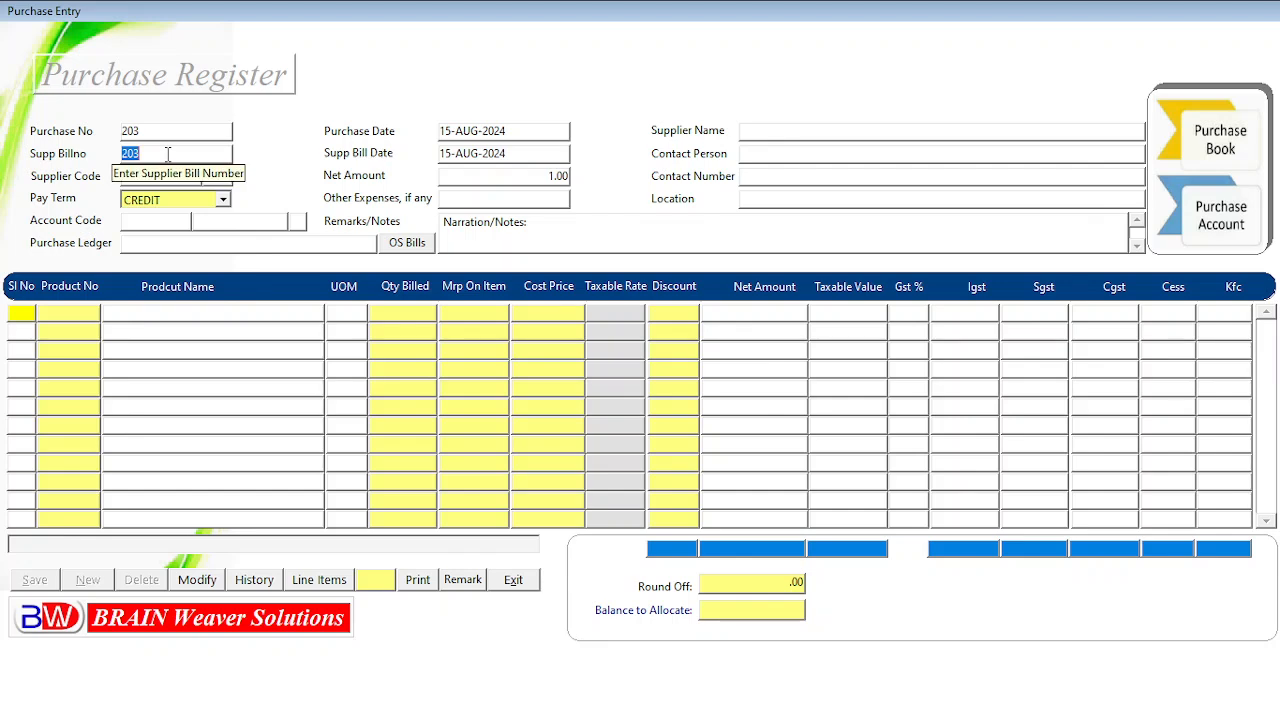
key(Return)
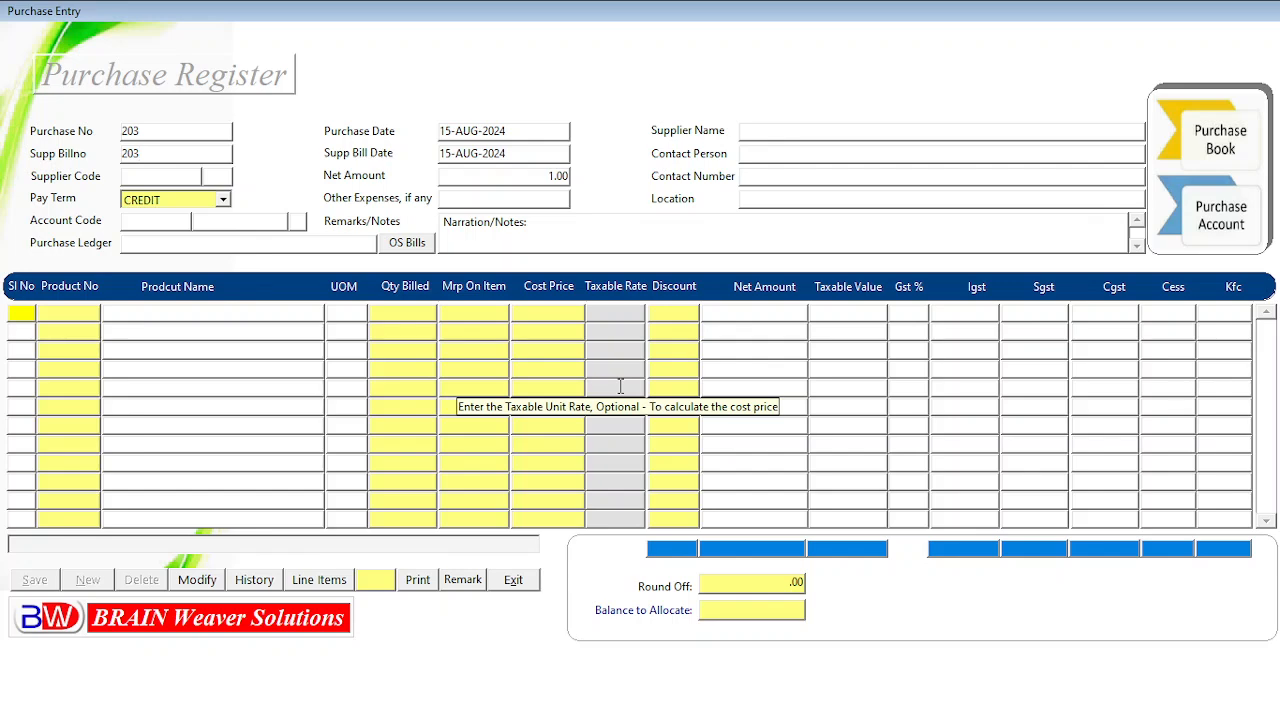
key(BackSpace)
key(BackSpace)
key(BackSpace)
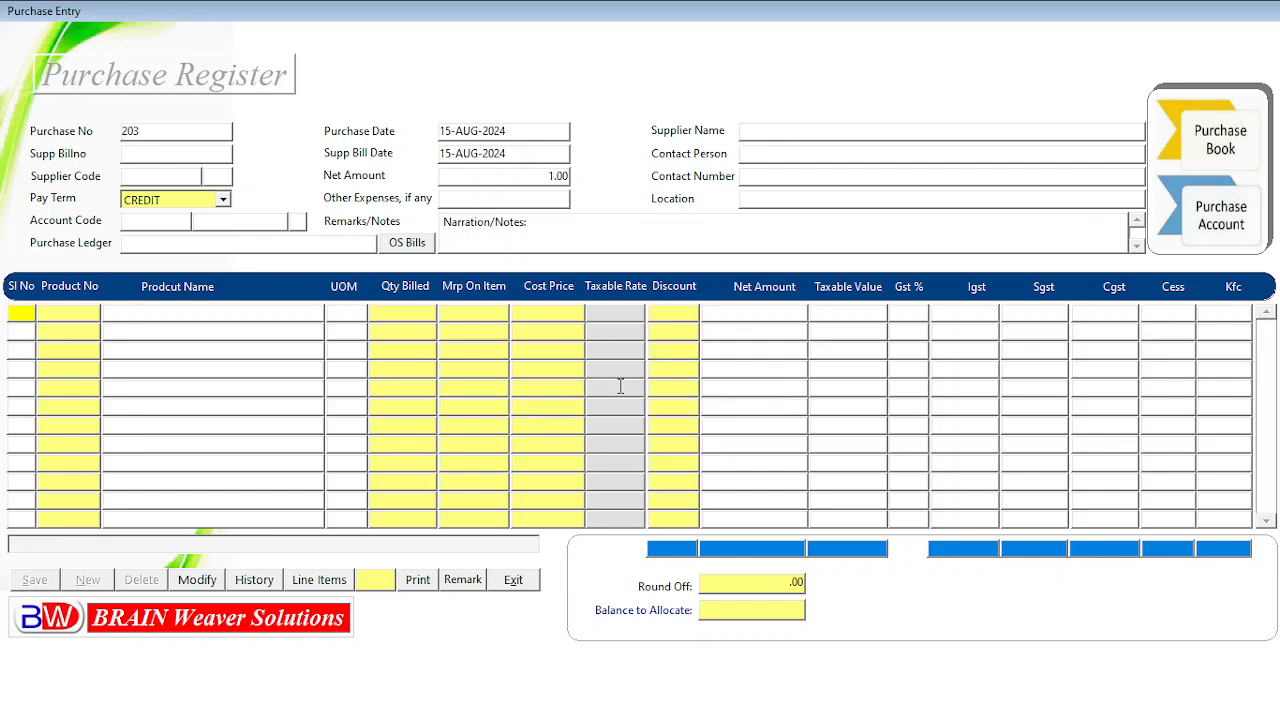
text(RA/2425/006)
key(Tab)
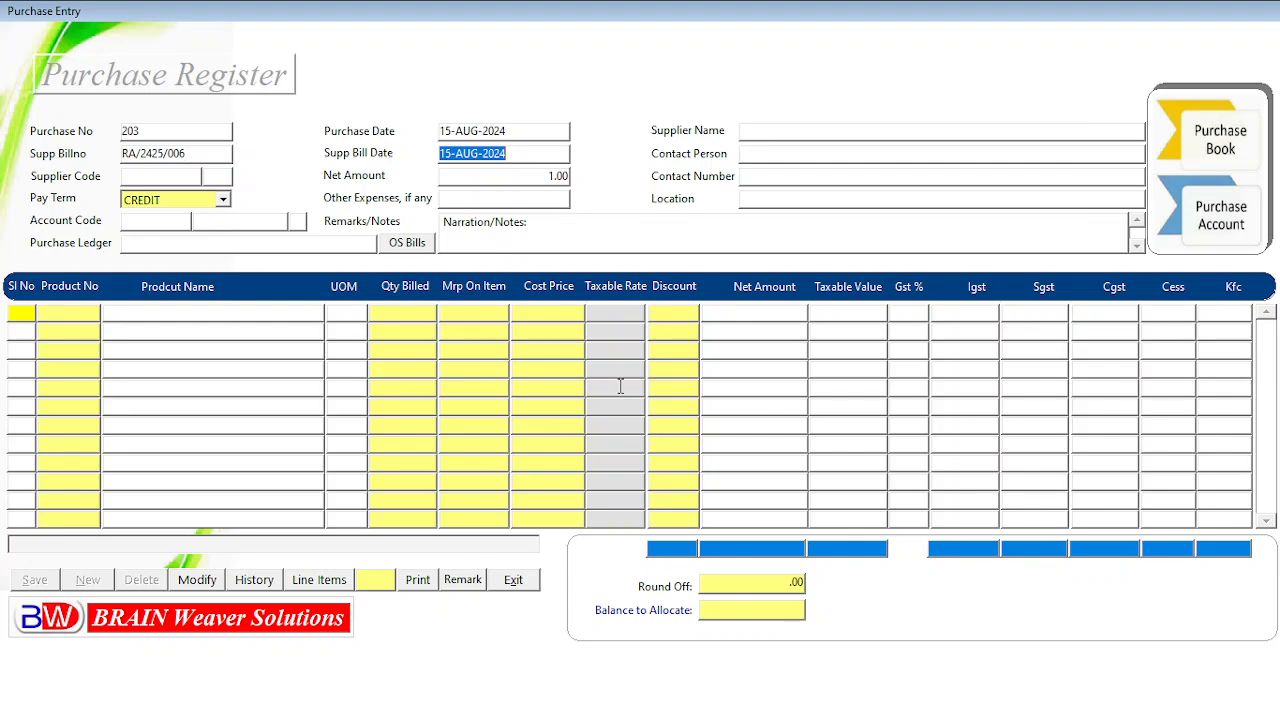
Keep the supplier bill date and choose RAMLORD APPARELS as the supplier of the purchase.
key(Tab)
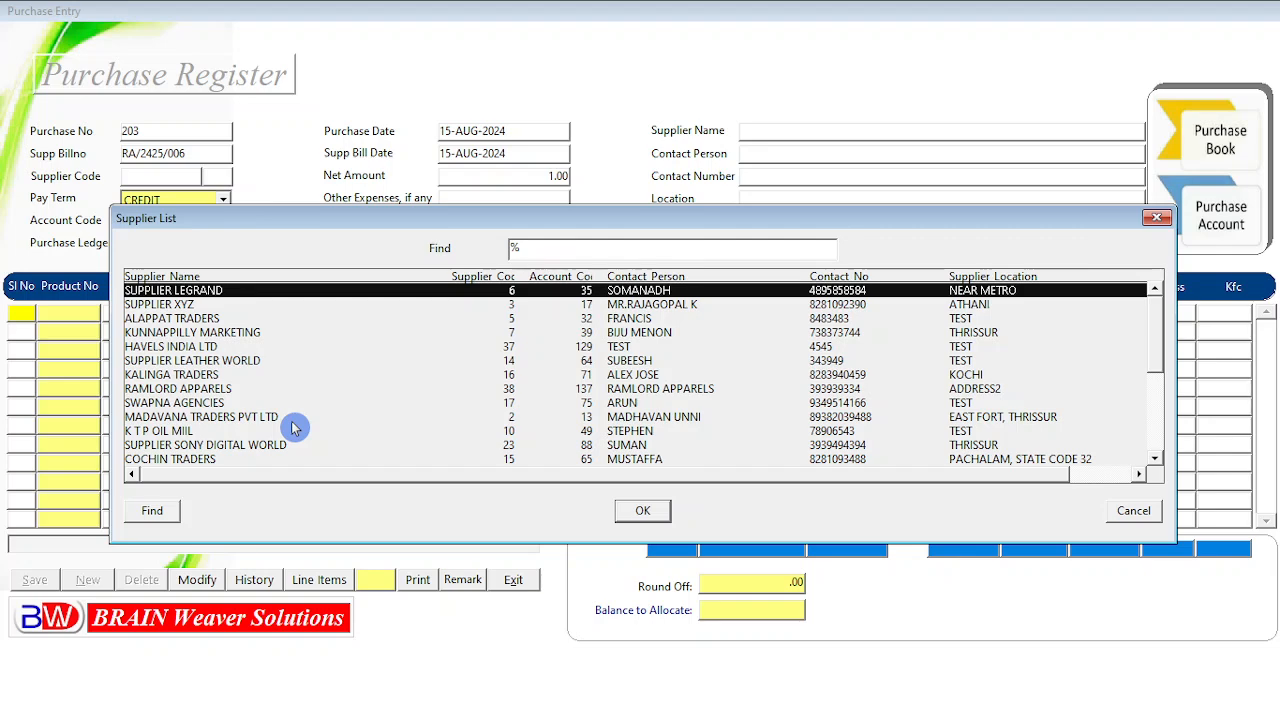
text(rAMLORD APPARELS)
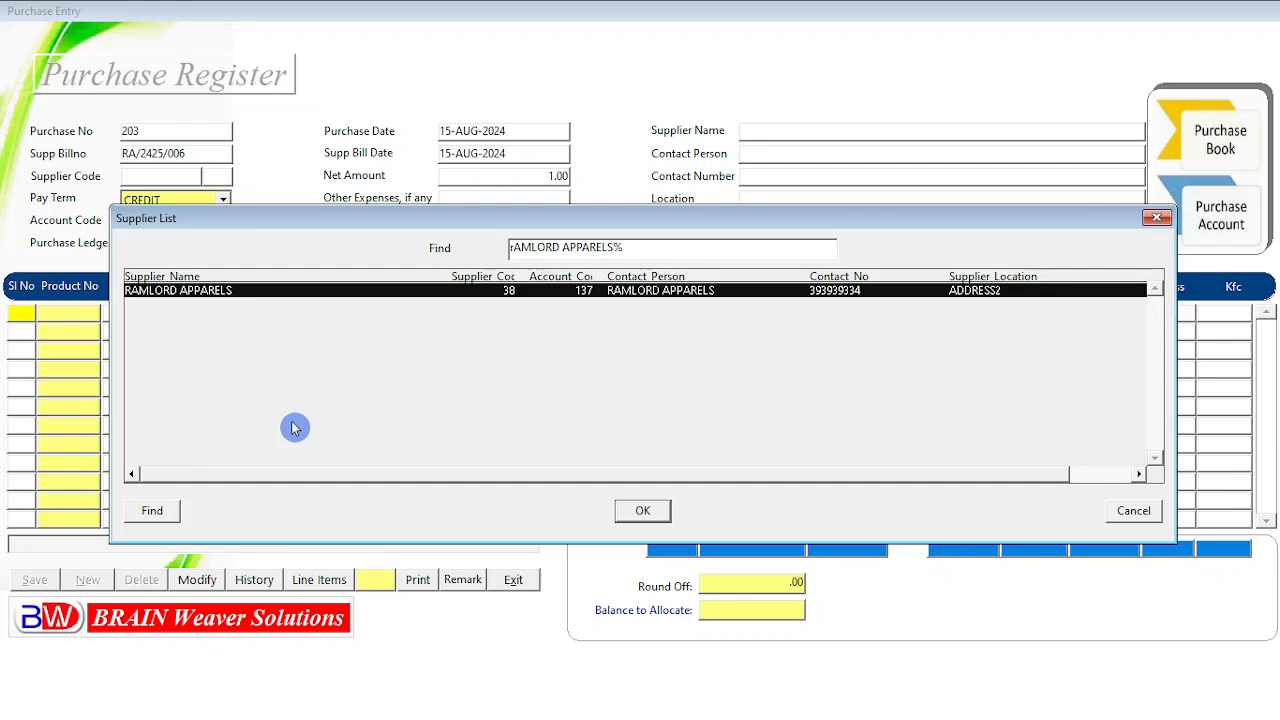
key(Return)
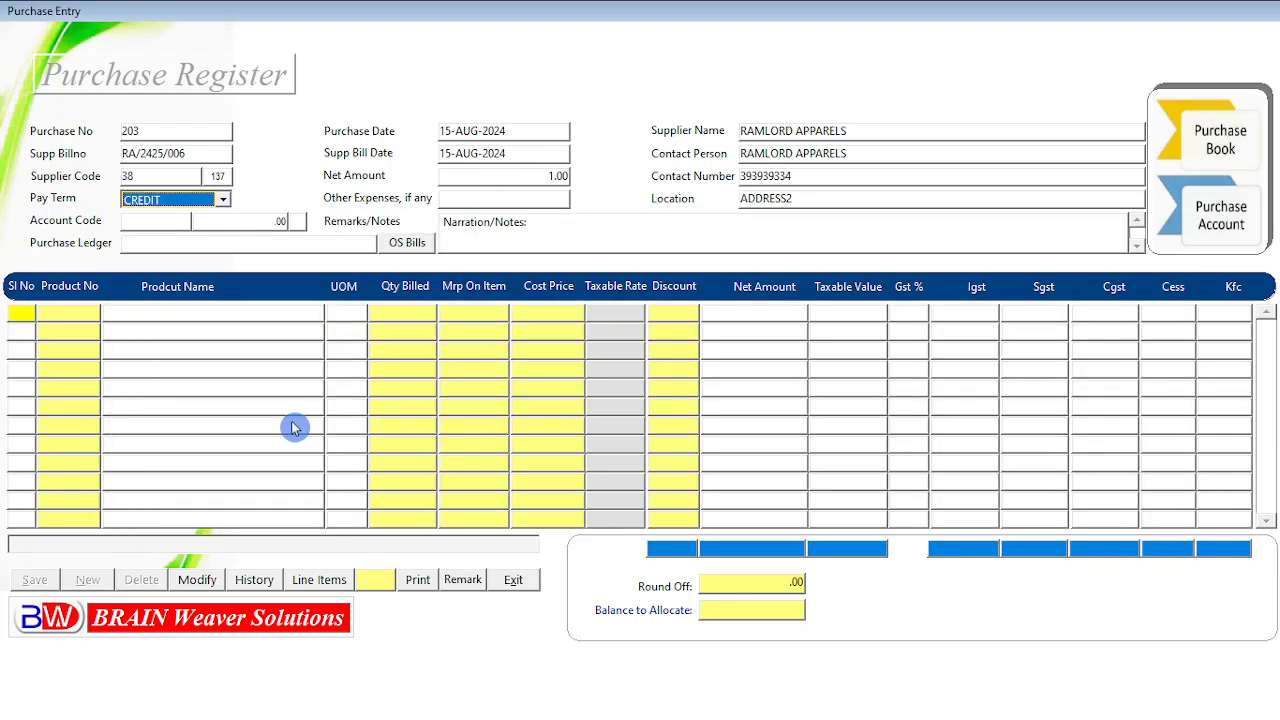
Keep the CREDIT pay term, assign PURCHASE ACCOUNT as the purchase ledger and set the net amount to 10000.
key(Return)
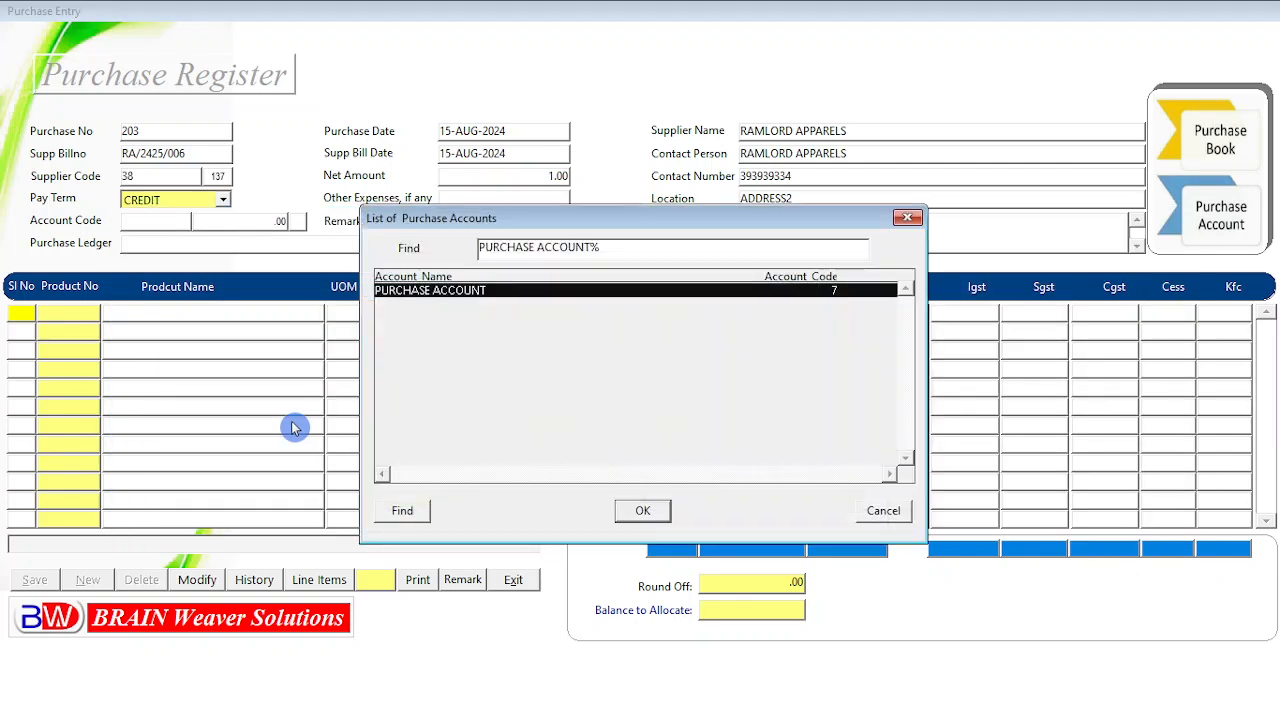
key(Return)
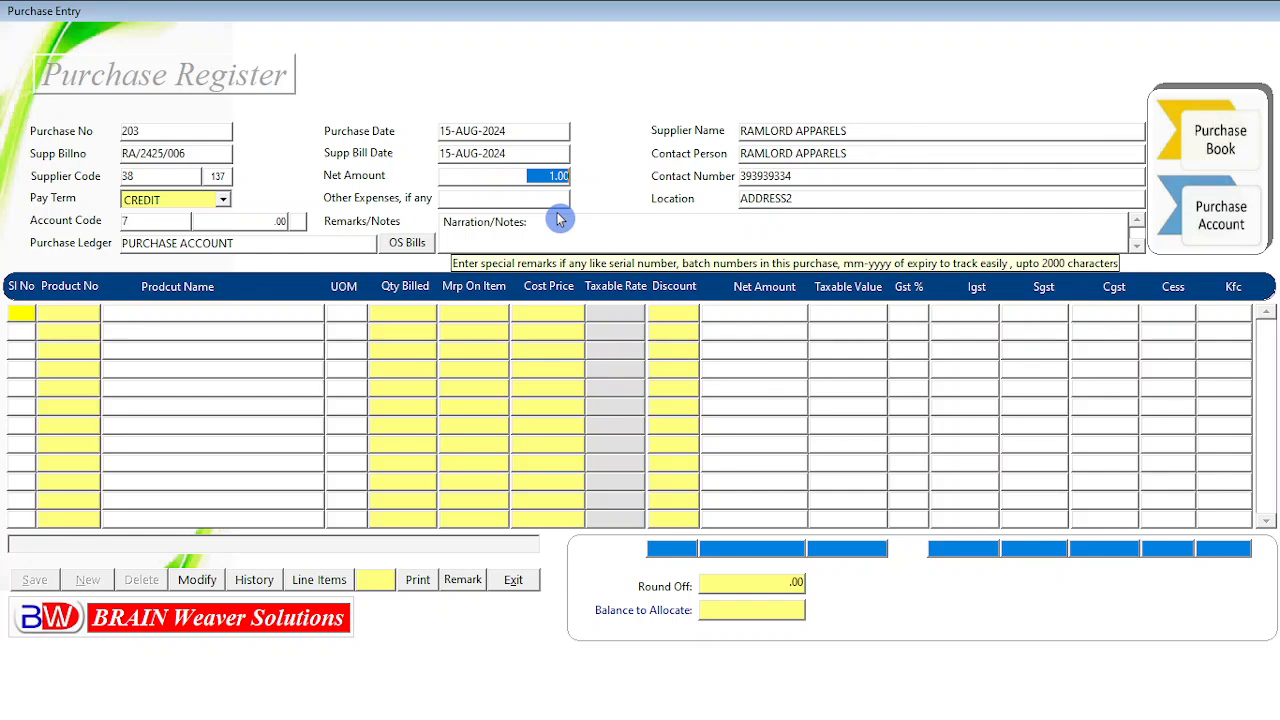
text(10000)
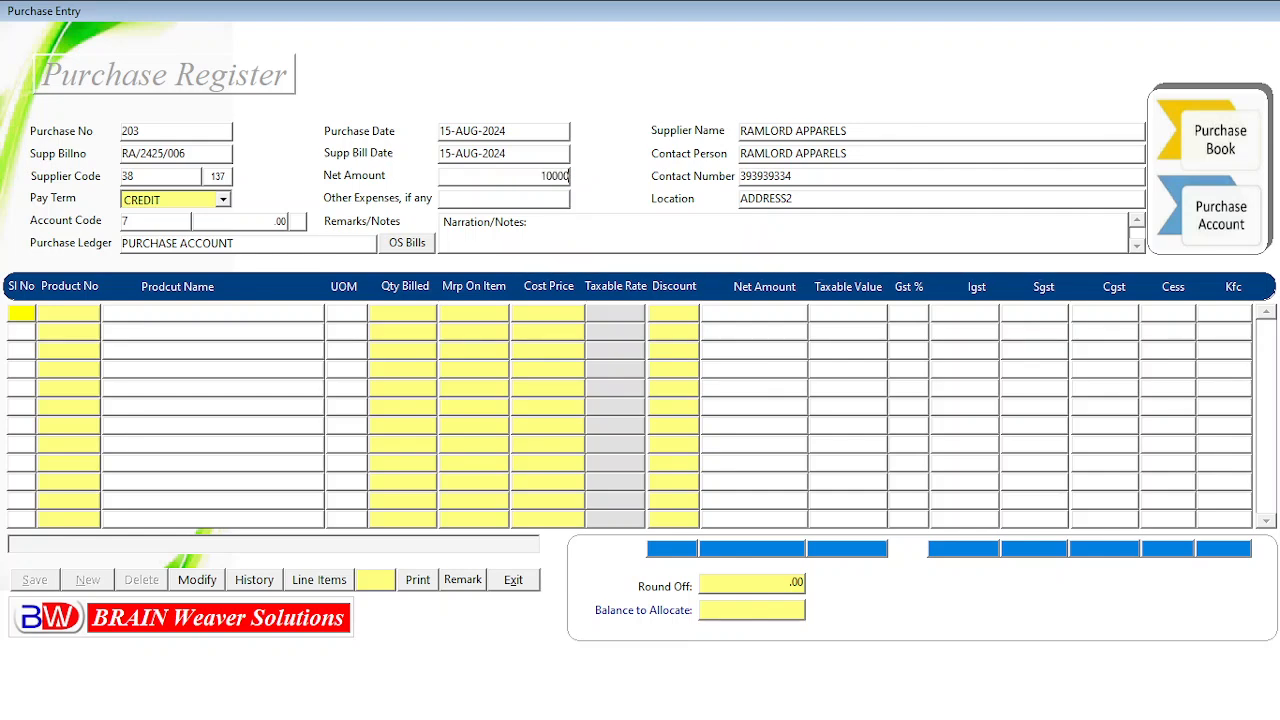
key(Return)
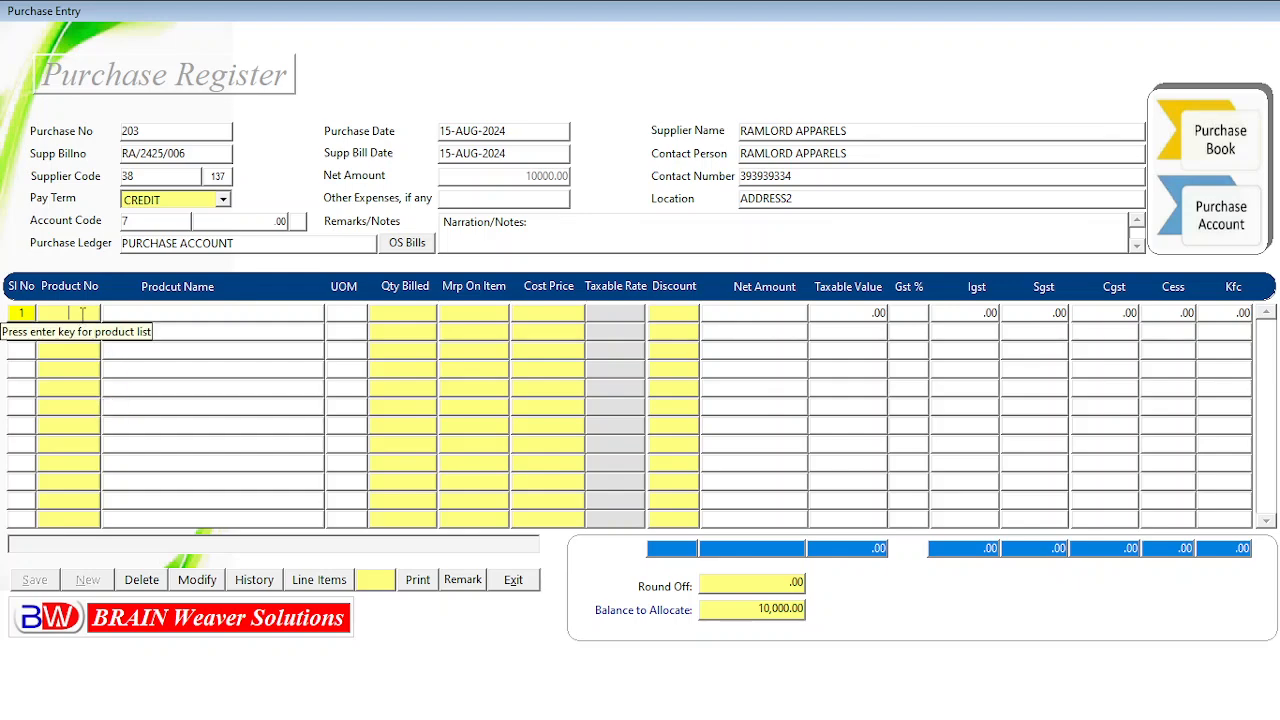
Look up products starting with "men" and add MENS JEANS LEVIS SIZE 32 BLUE 9090 as the first purchase line.
key(Return)
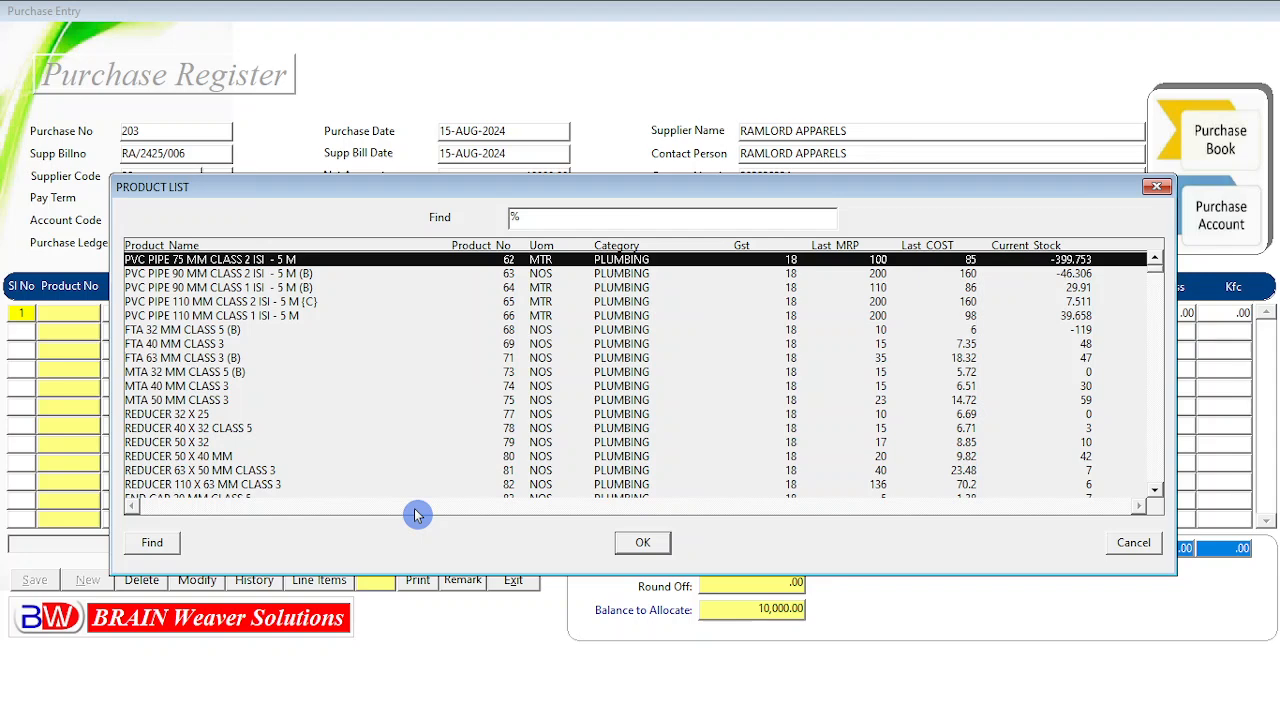
text(men)
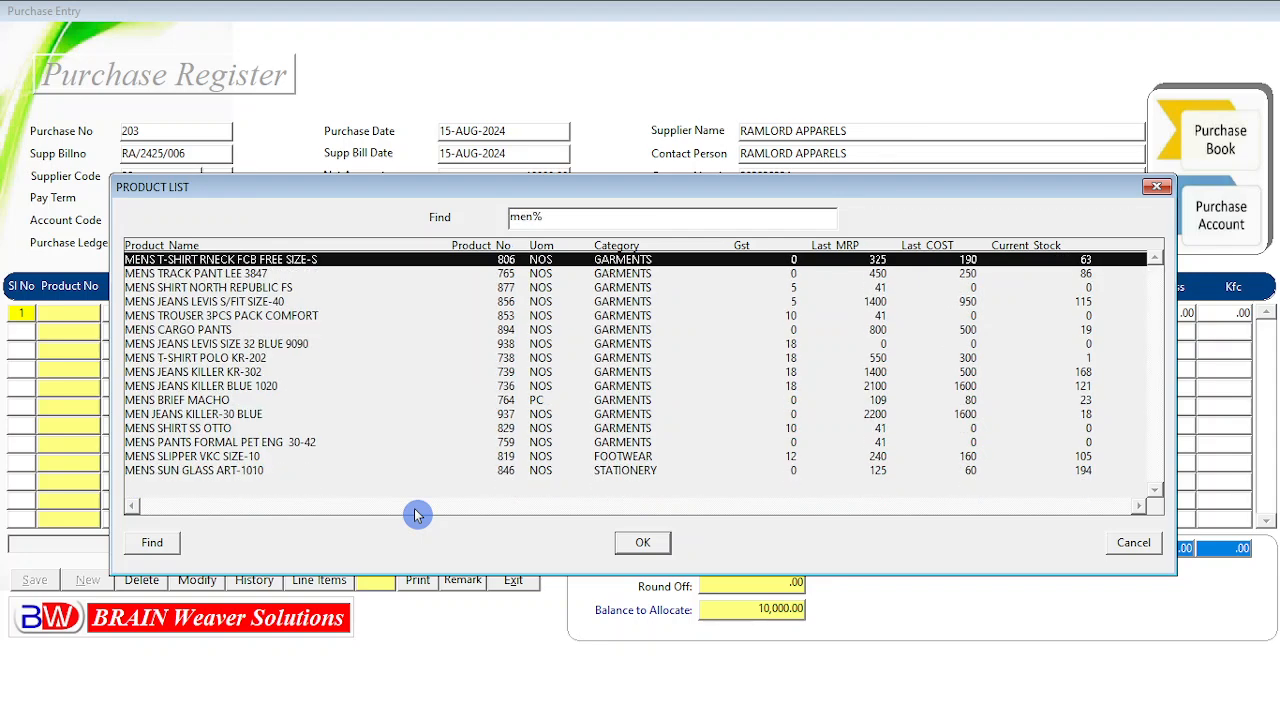
key(Down)
key(Down)
key(Down)
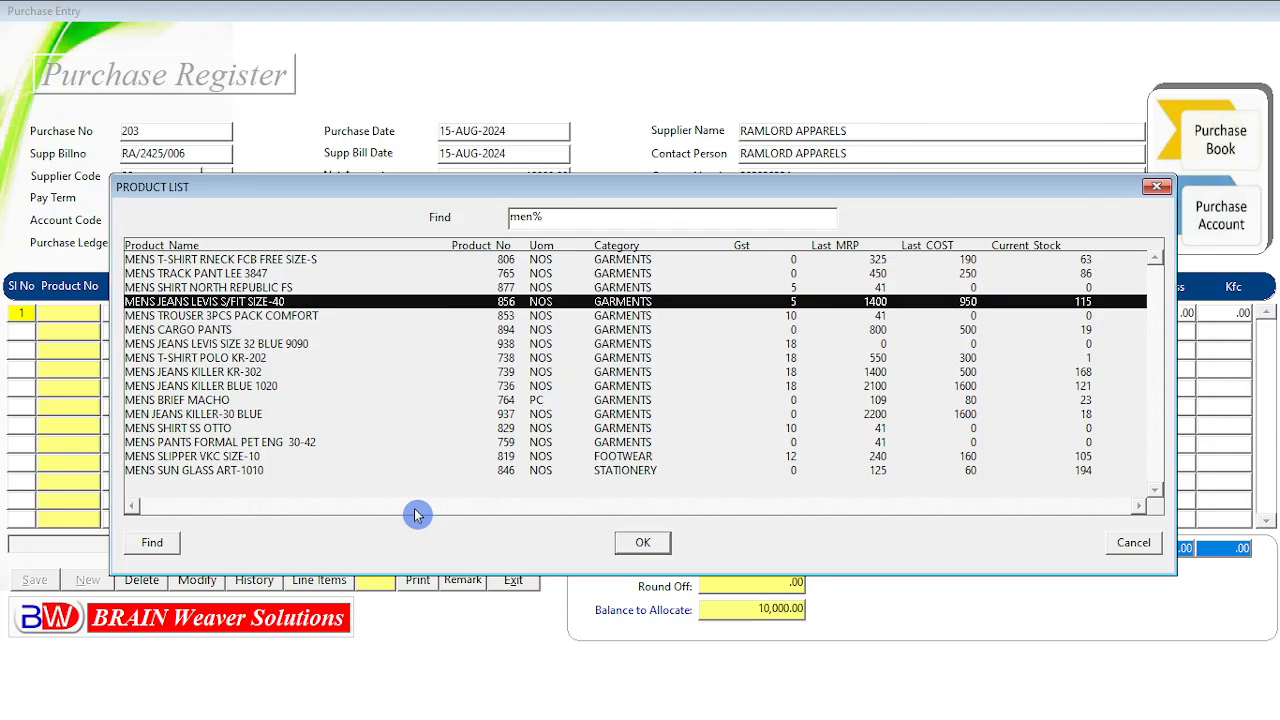
key(Down)
key(Down)
key(Down)
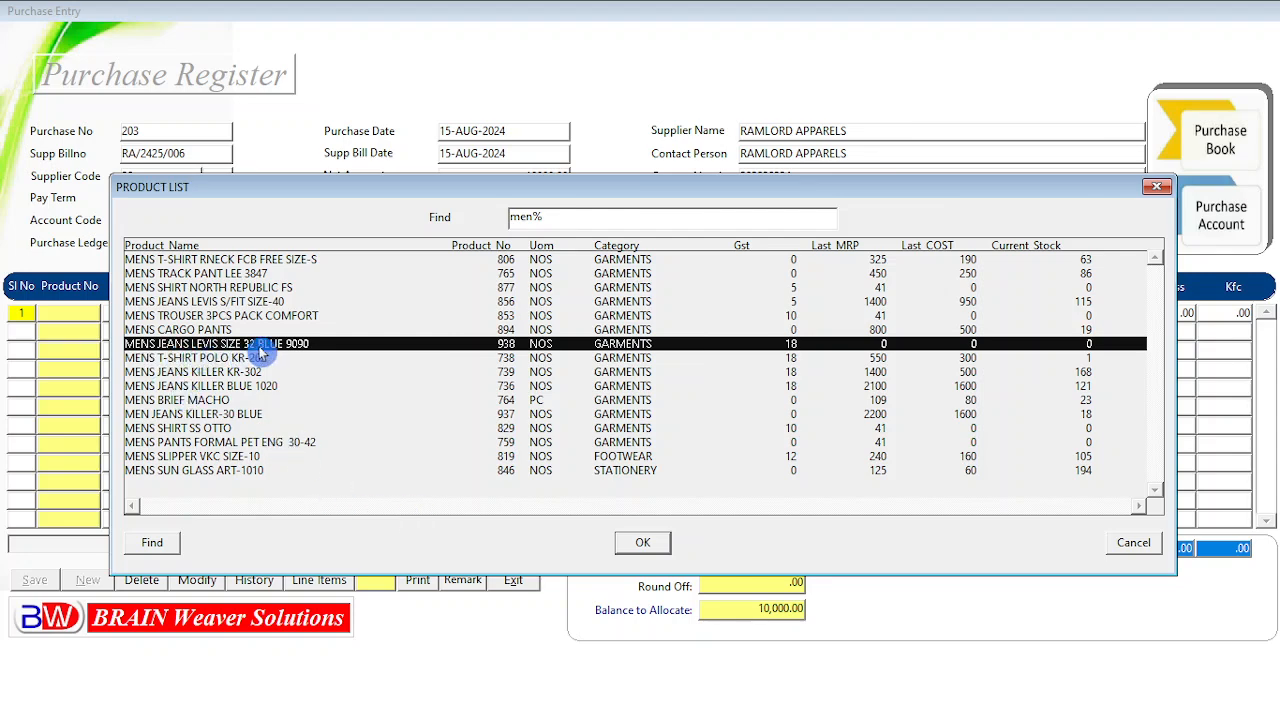
double_click(326, 354)
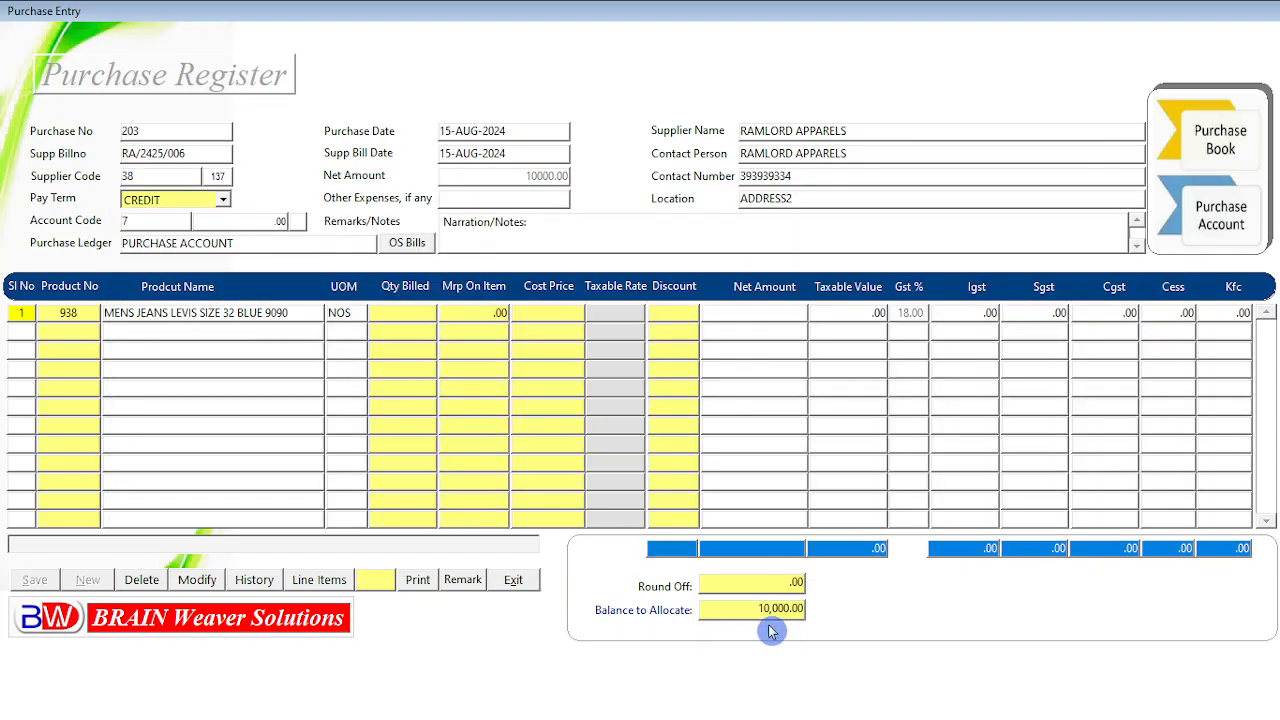
Set the jeans line's billed quantity to 10, its MRP to 1600 and its cost price to 1000.
text(0)
key(Return)
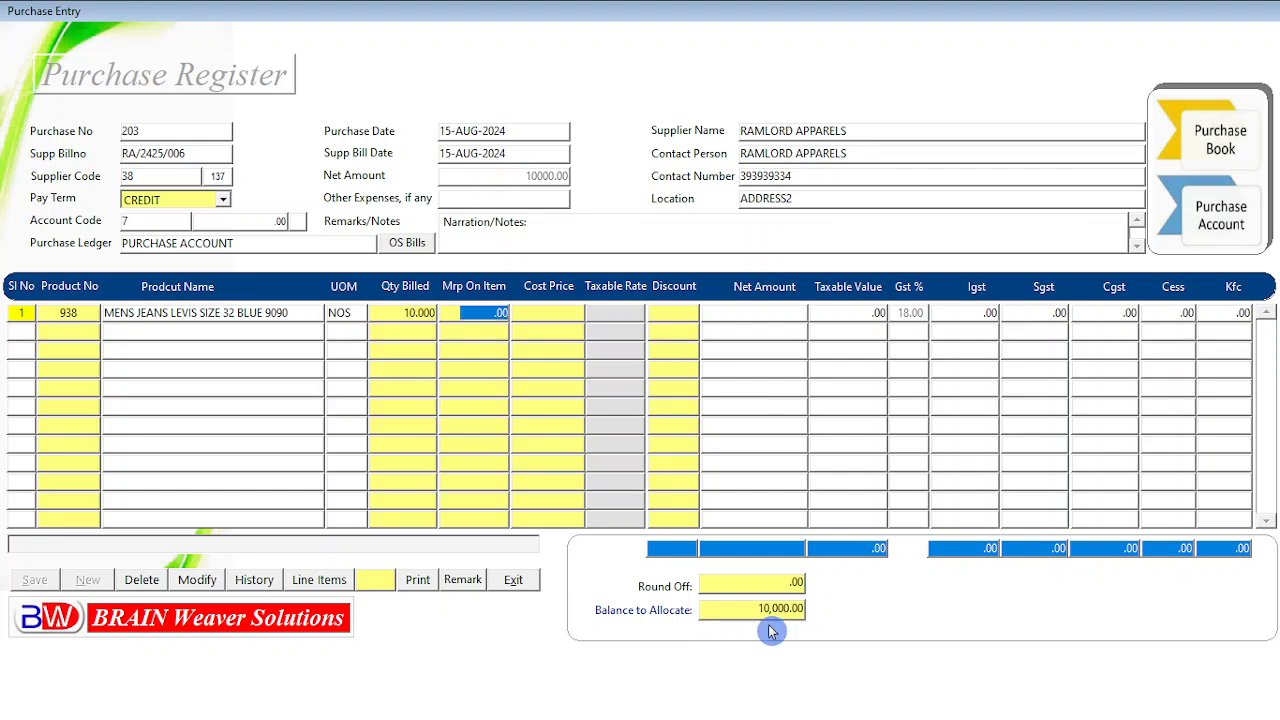
text(1600)
key(Return)
text(1000)
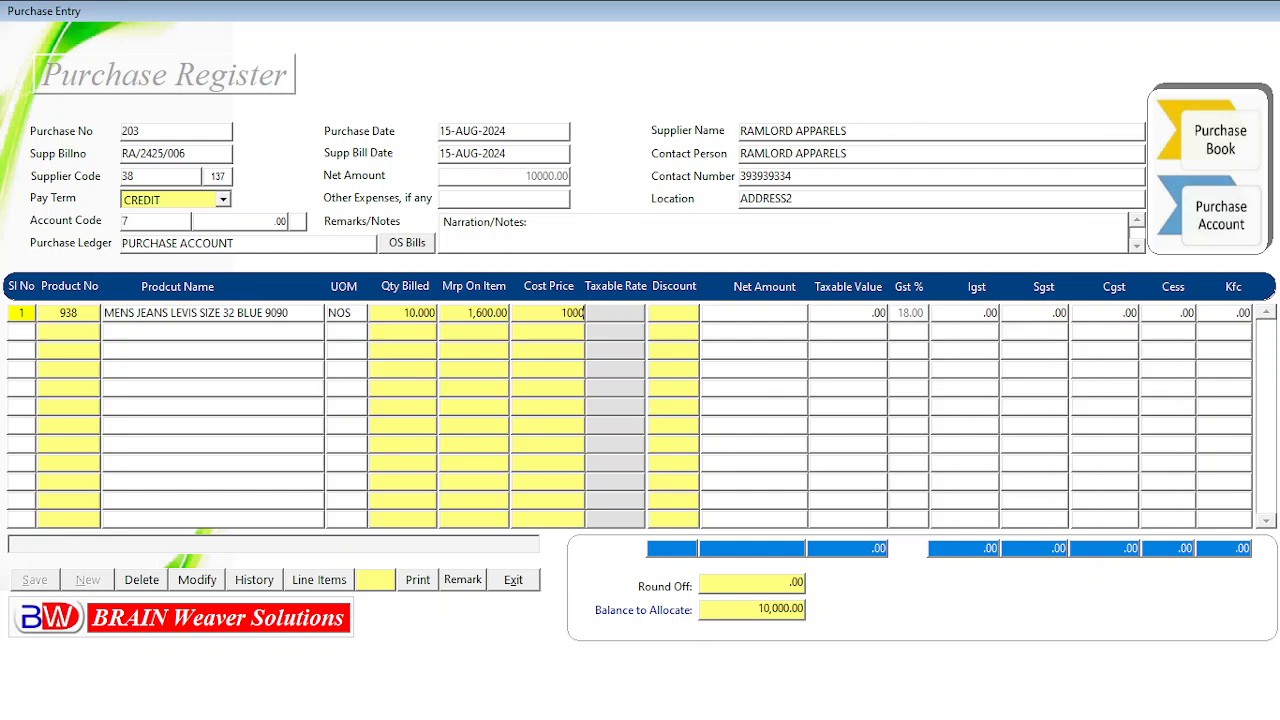
key(Return)
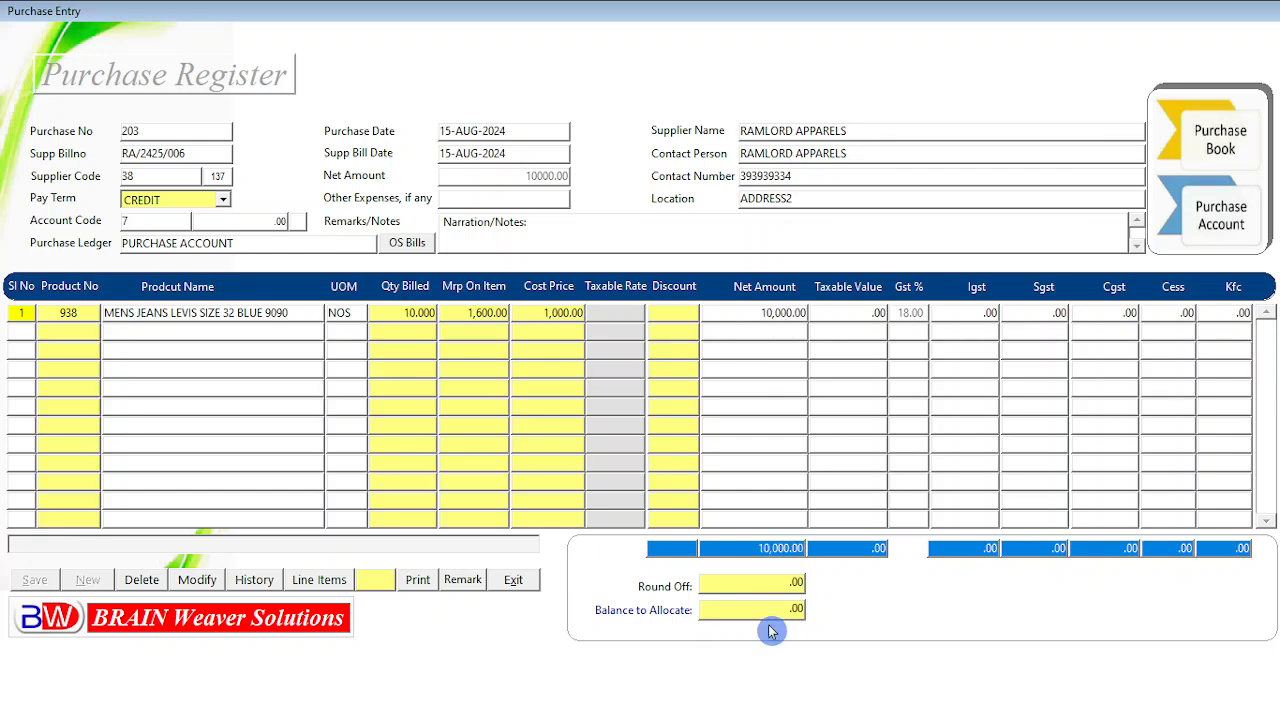
Keep the jeans line's discount at zero and accept its net amount, taxable value and calculated GST amounts.
click(783, 326)
click(790, 326)
click(790, 325)
key(Return)
key(Return)
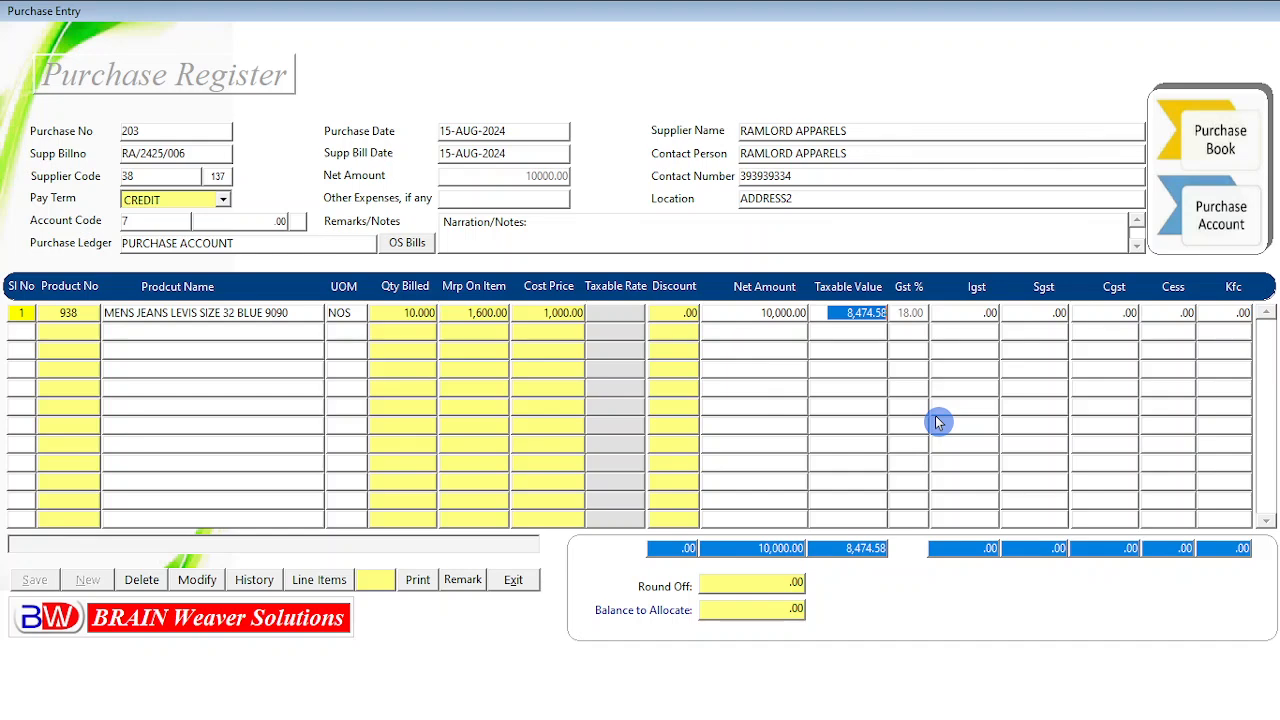
key(Tab)
key(Tab)
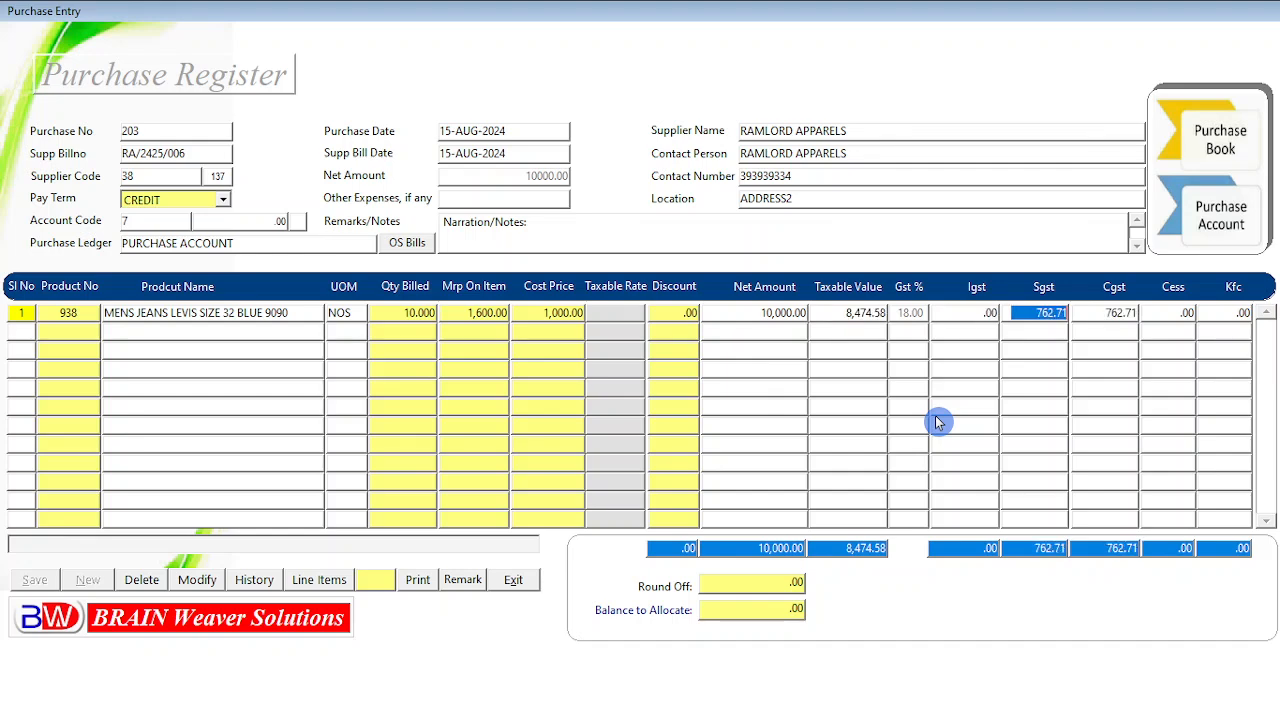
key(Tab)
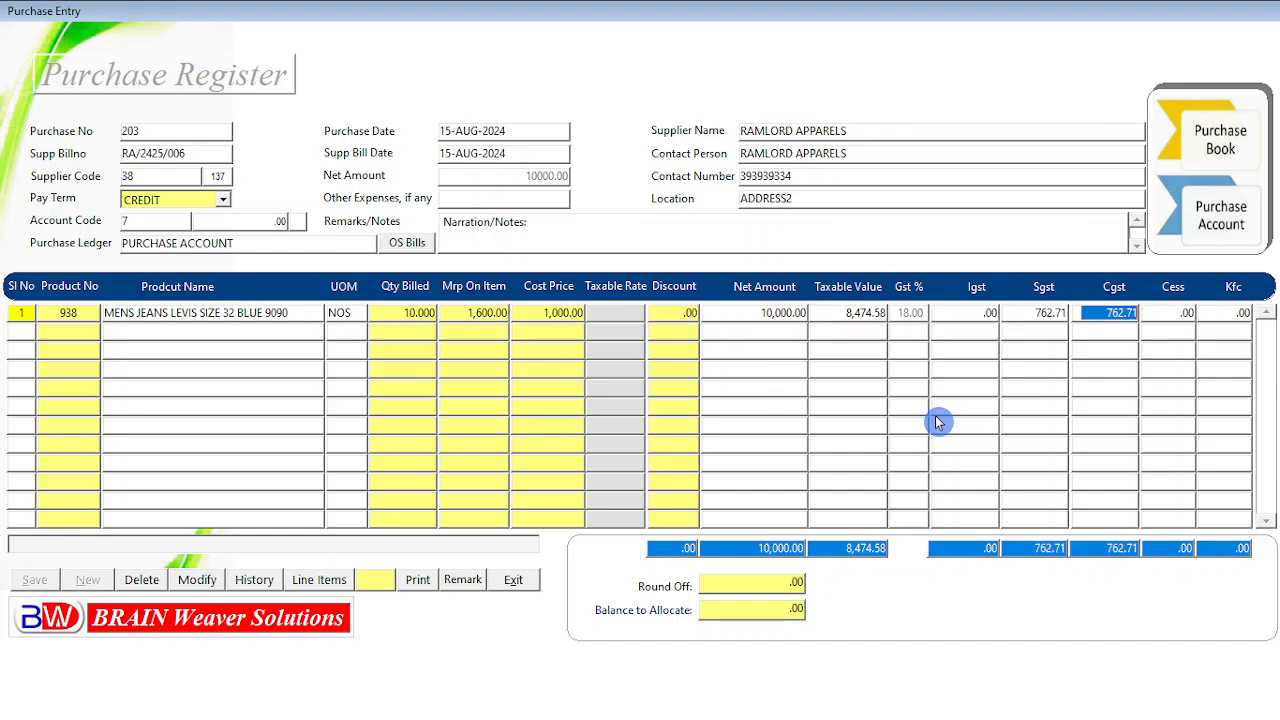
key(Tab)
key(Tab)
key(Tab)
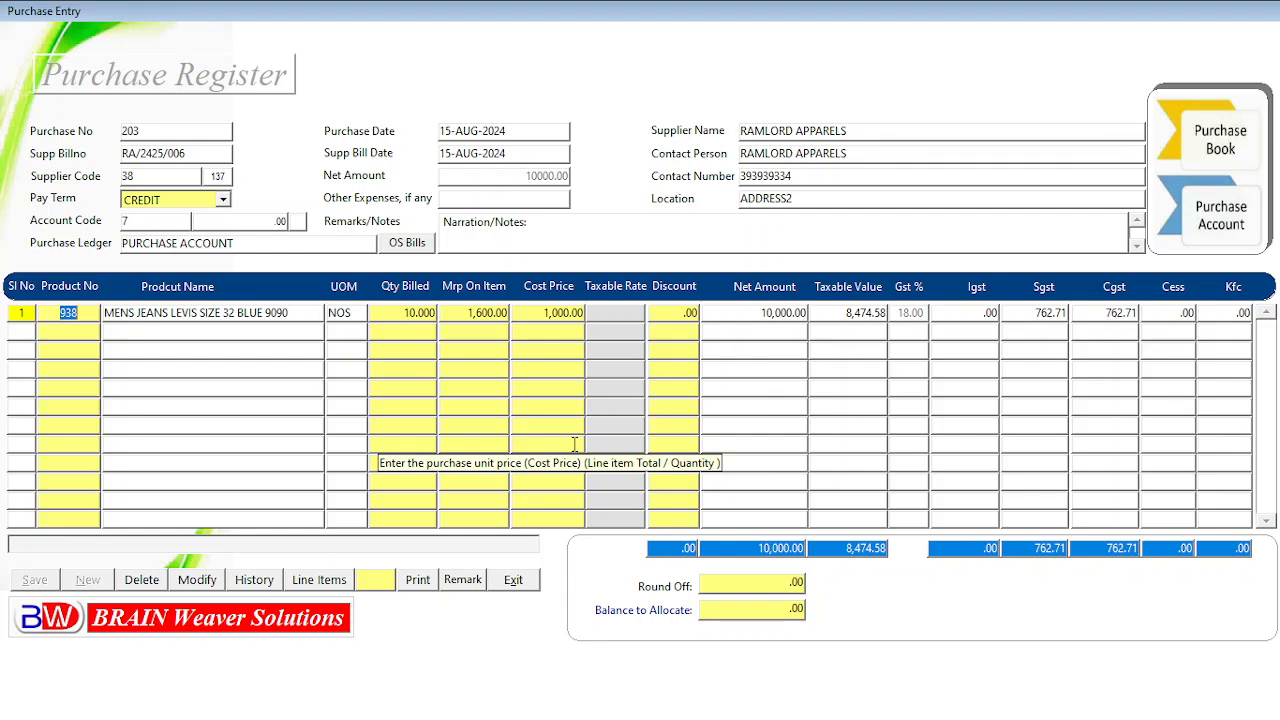
Keep the round off at zero, save the purchase bill and exit the purchase entry form.
click(764, 585)
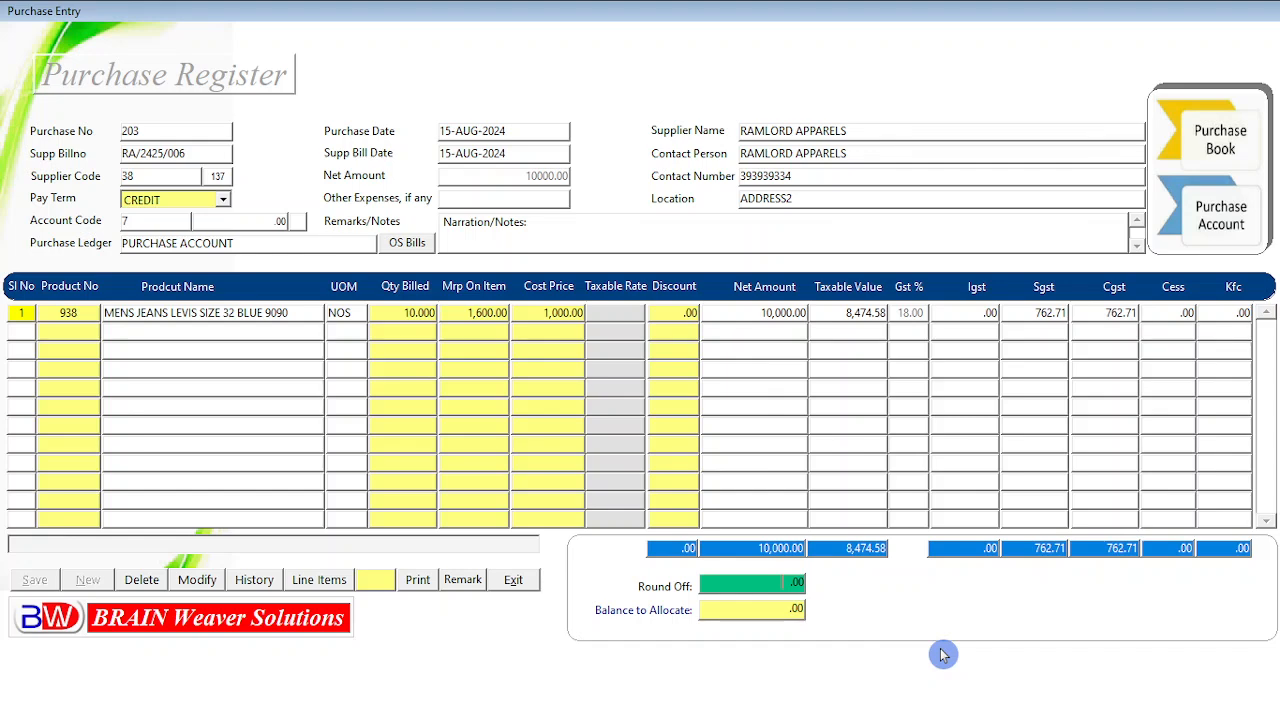
key(Return)
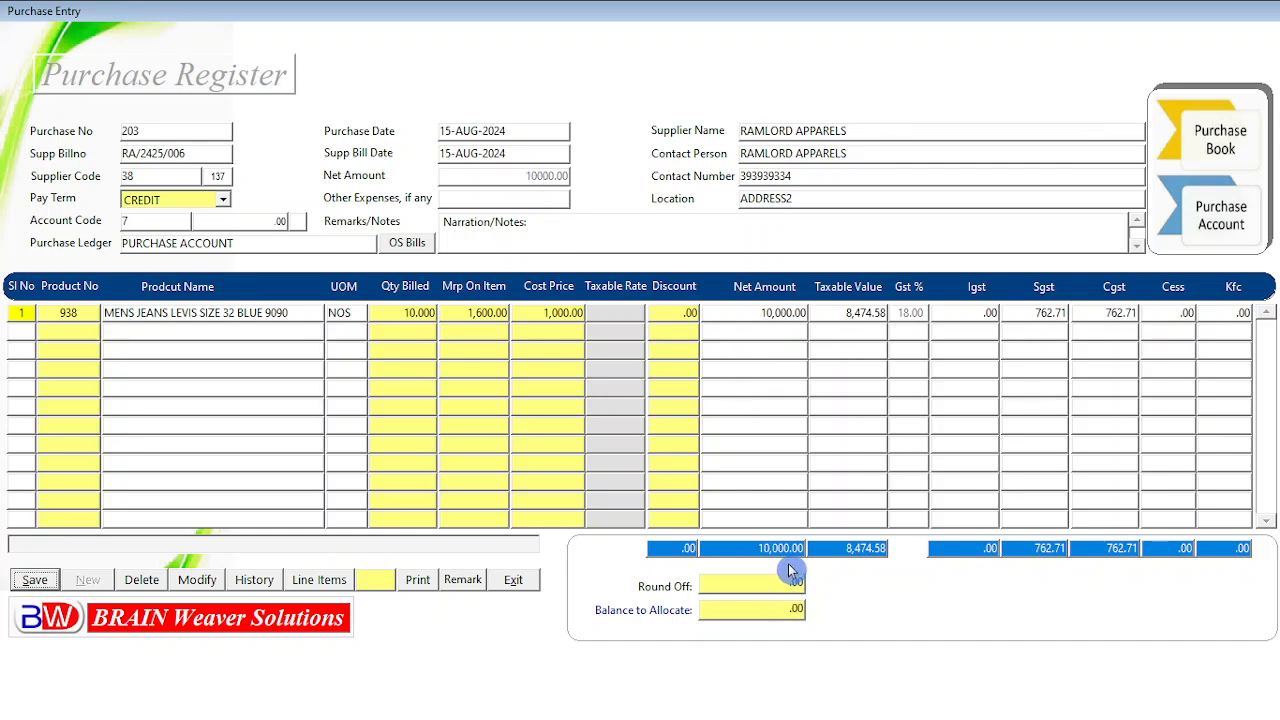
click(36, 582)
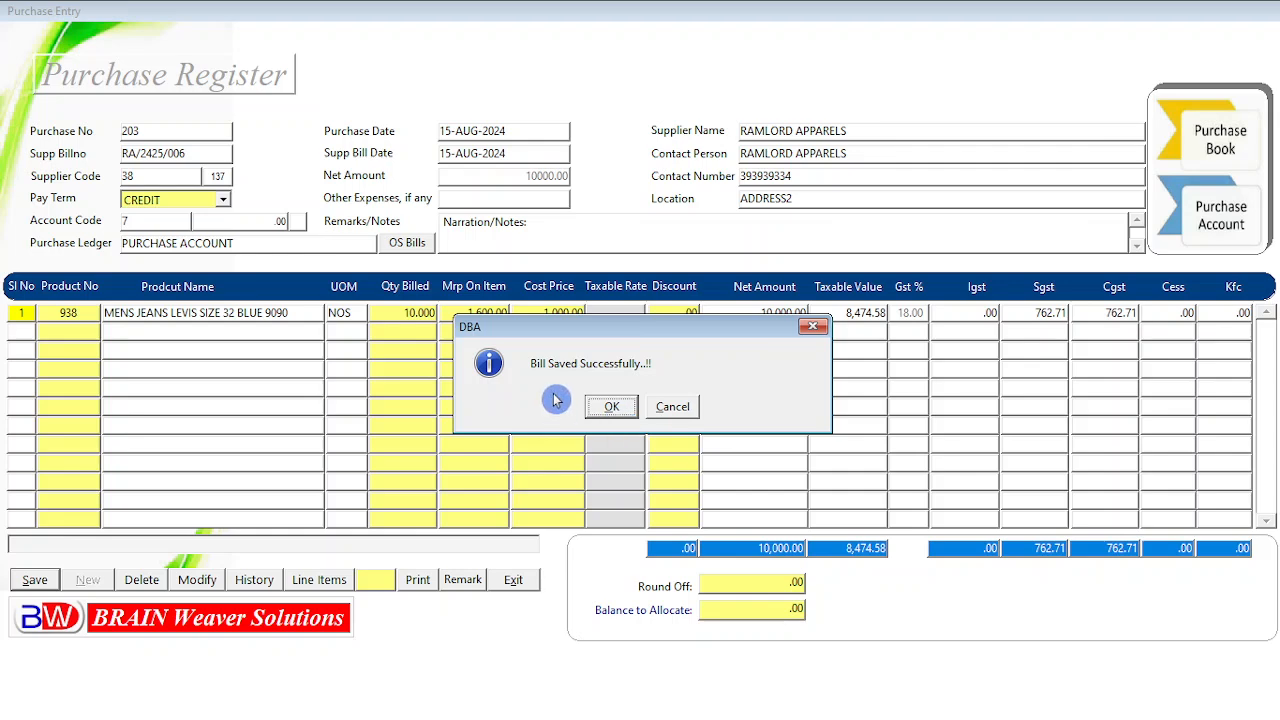
click(623, 411)
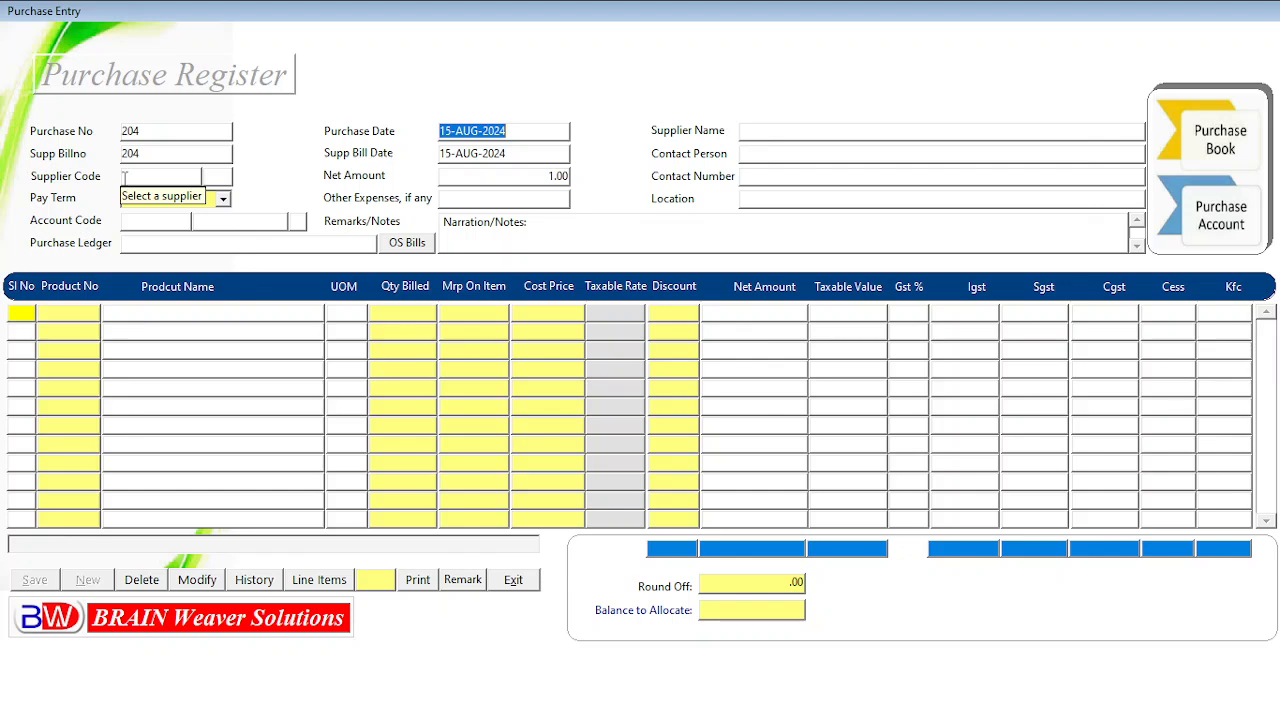
click(510, 584)
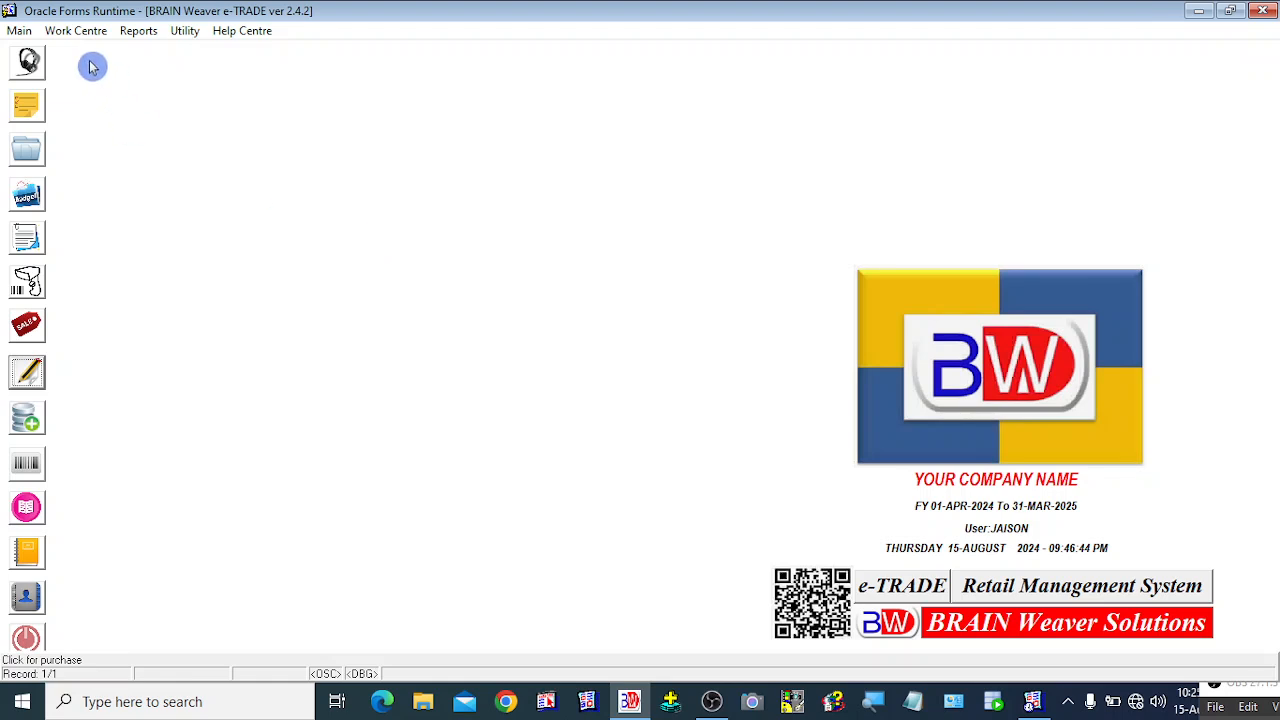
Open the selling price setup and check the MRP and last cost price of the last item, MENS JEANS LEVIS SIZE 32 BLUE 9090.
click(18, 32)
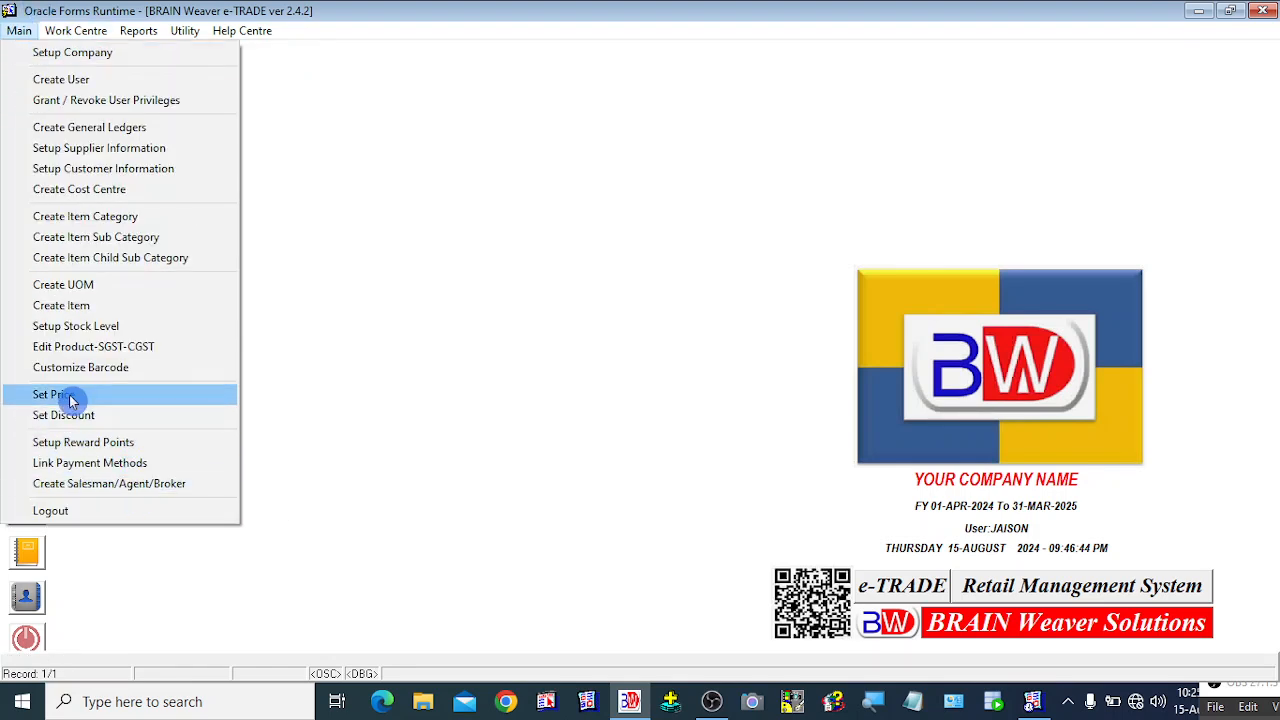
click(67, 404)
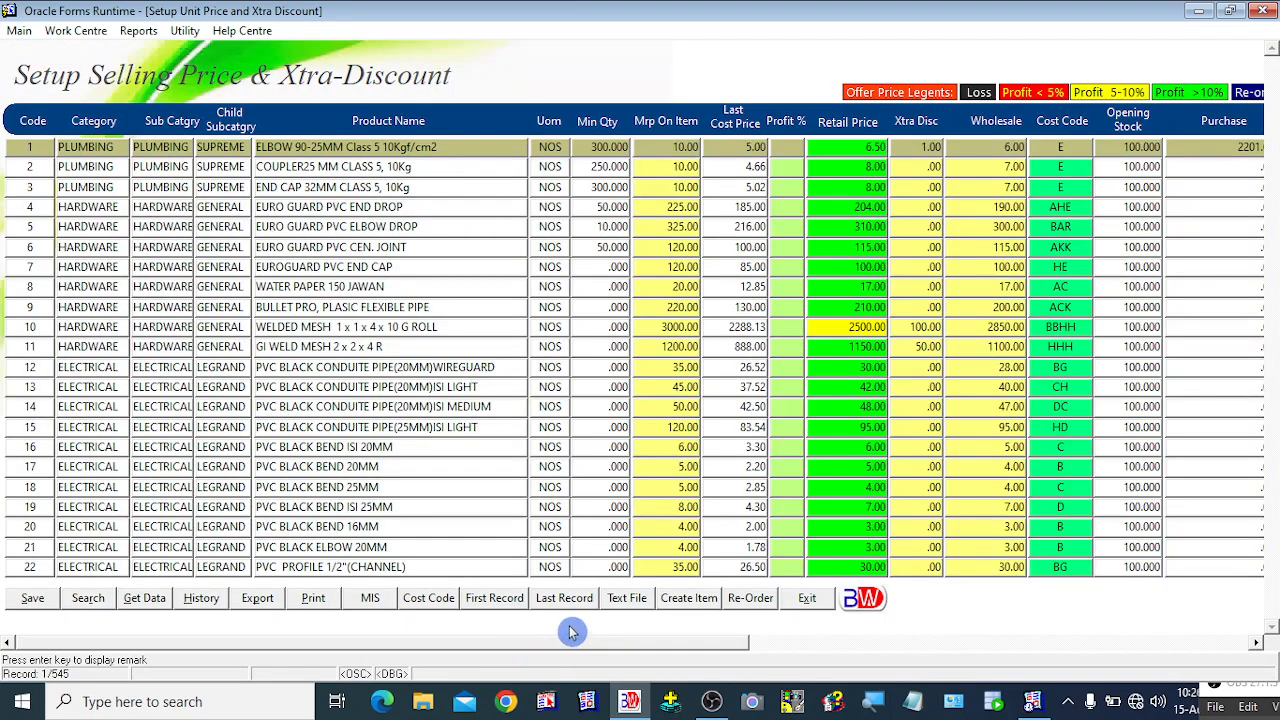
click(563, 600)
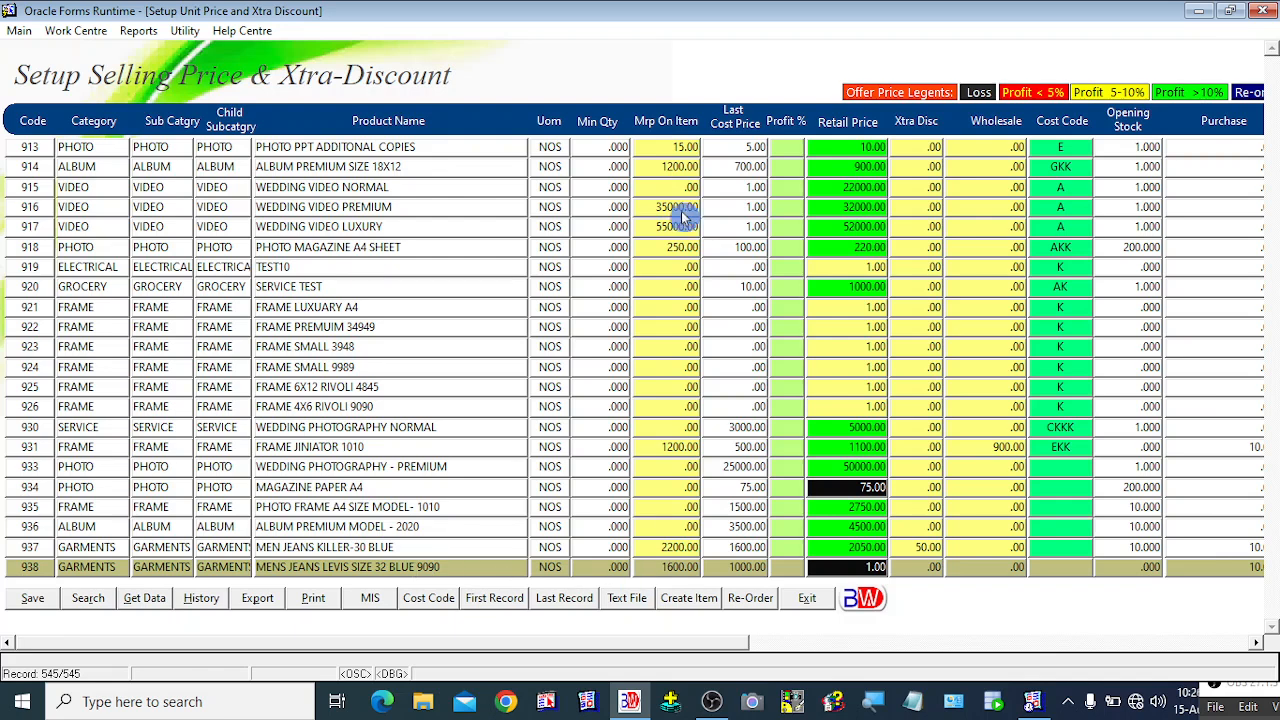
click(672, 566)
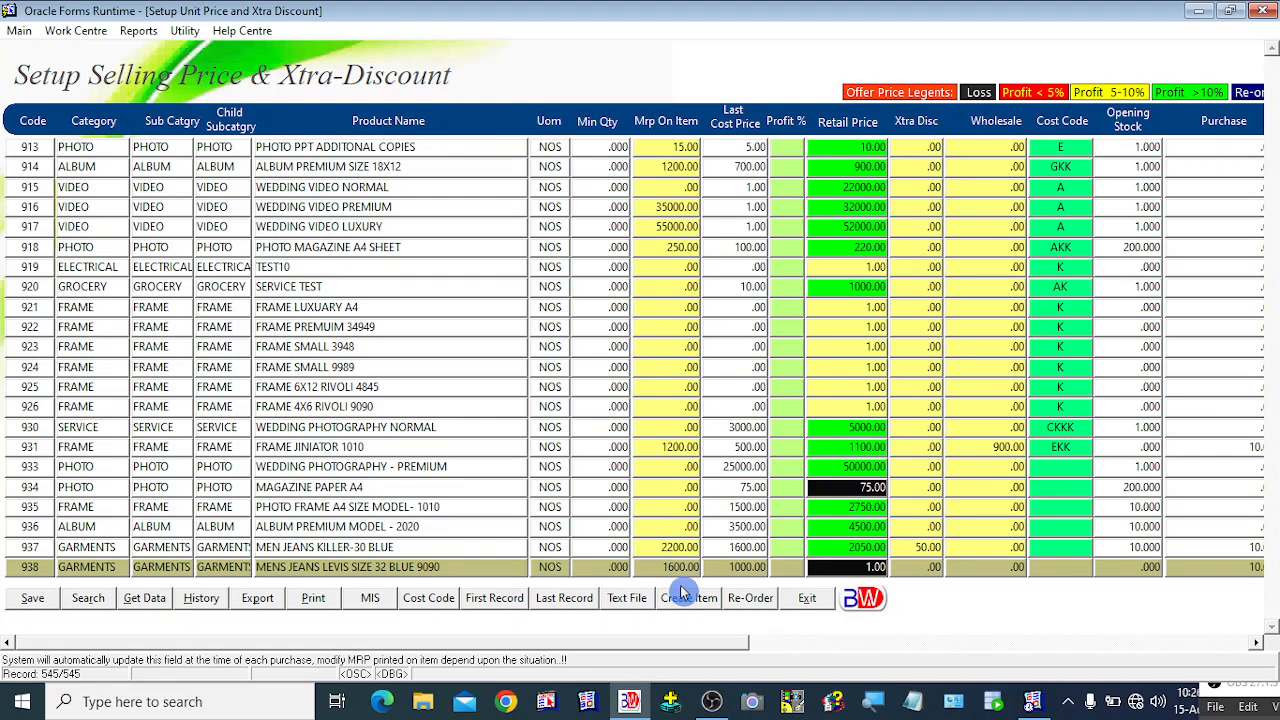
click(750, 597)
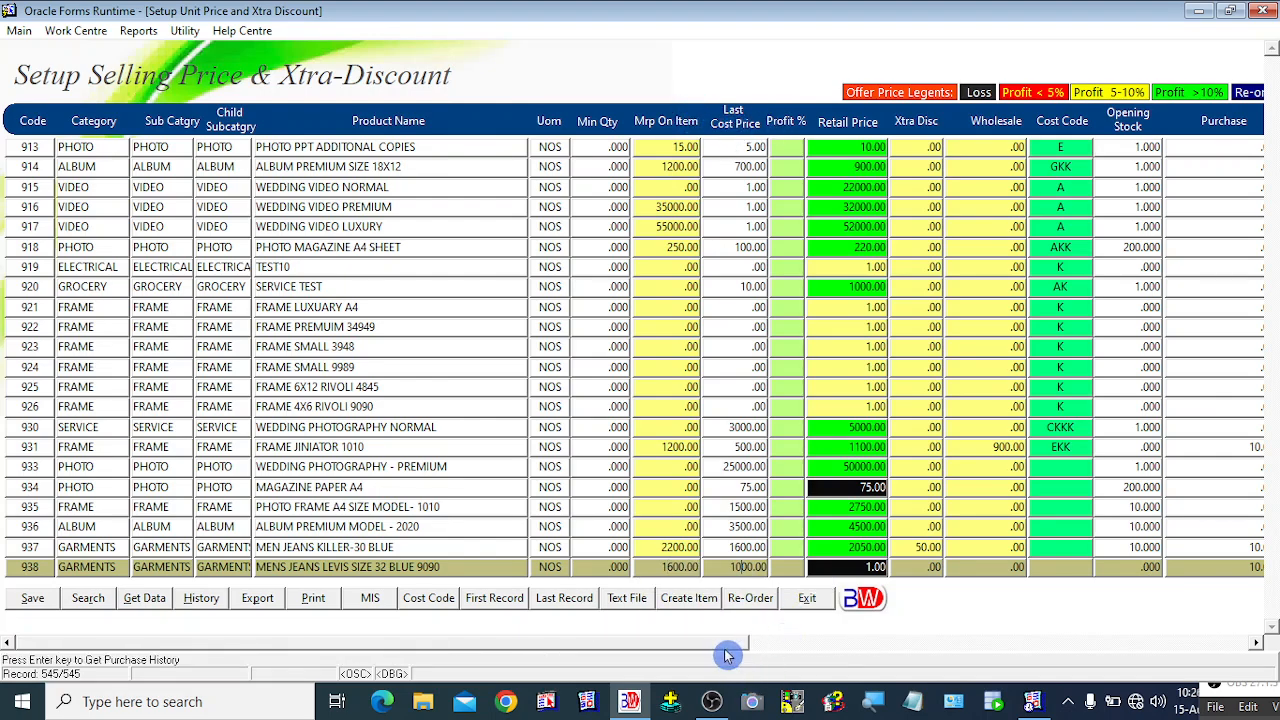
Check the purchased quantity, closing stock and stock value of the Levis jeans item.
drag(728, 644, 971, 651)
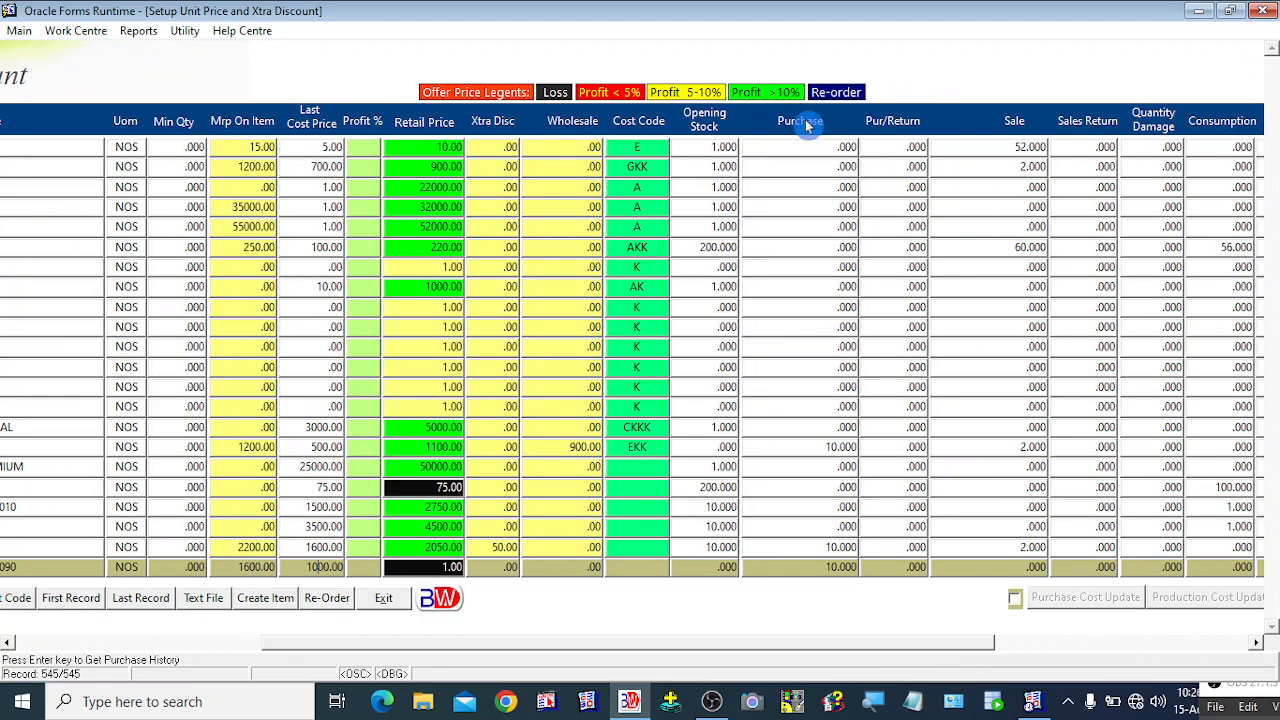
click(815, 566)
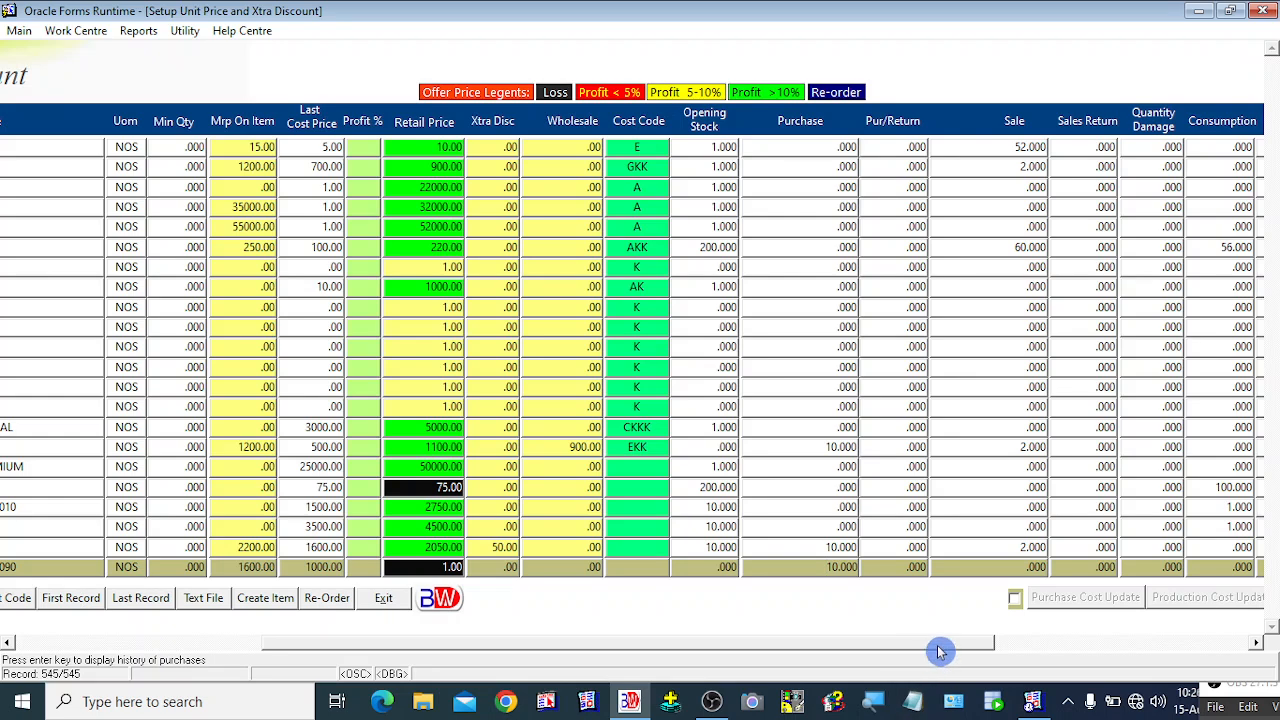
drag(943, 651, 1183, 656)
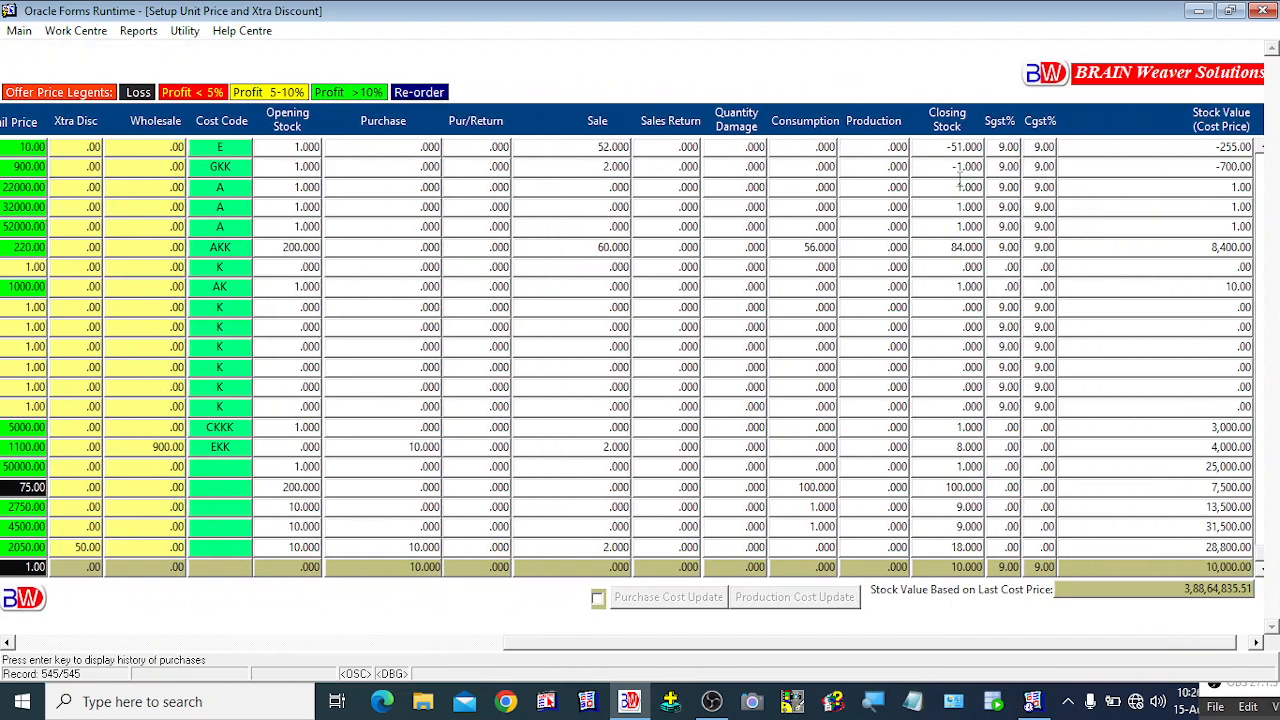
click(951, 568)
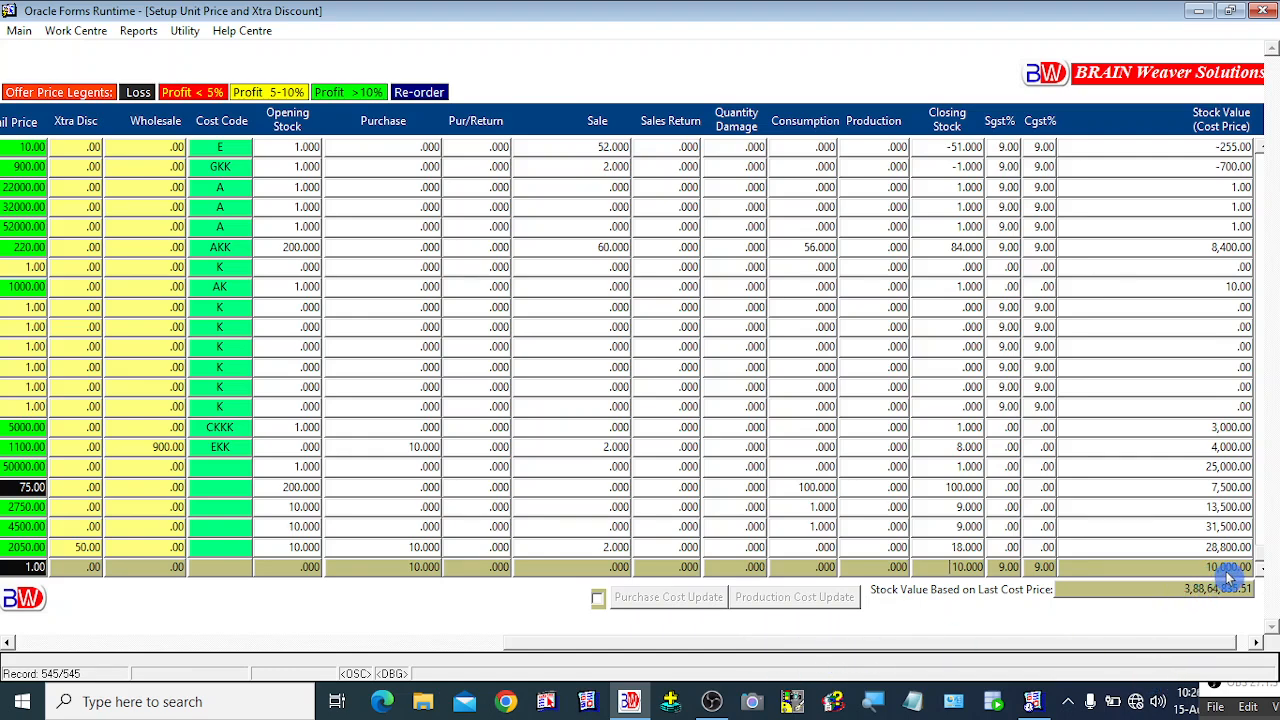
Display the purchase history of the Levis jeans item, close it and exit the selling price setup.
drag(986, 651, 780, 652)
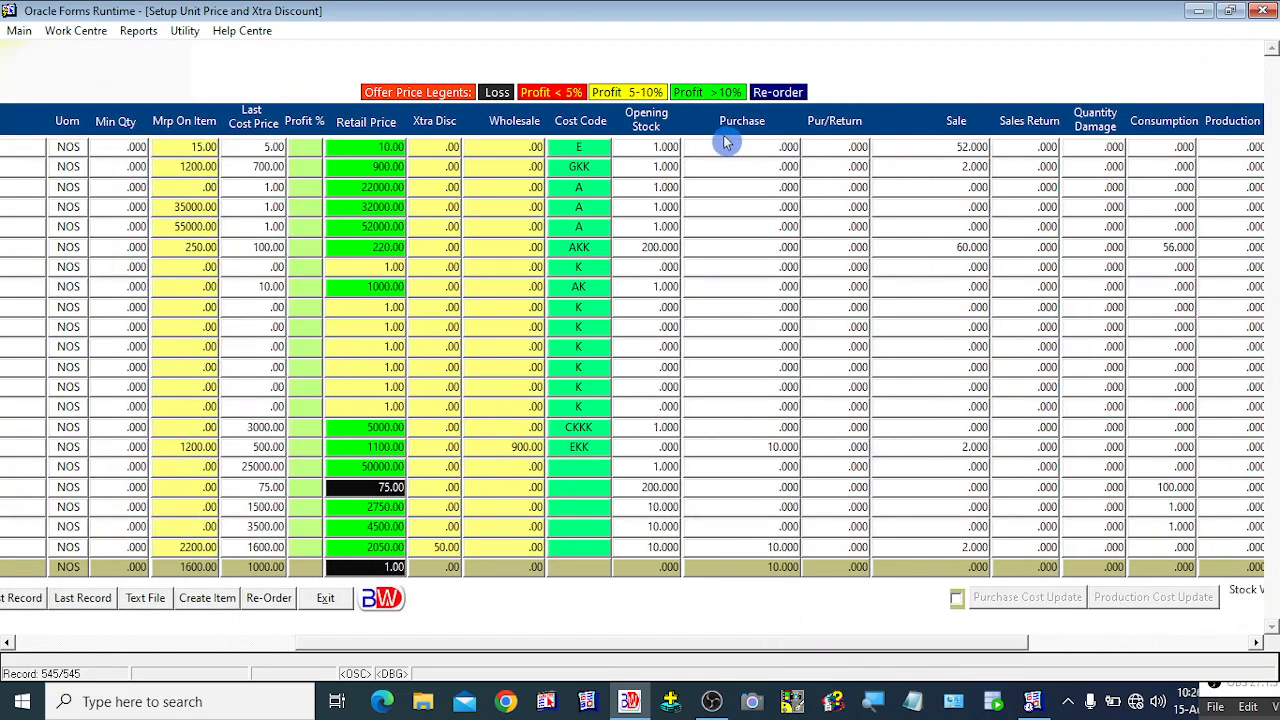
click(766, 567)
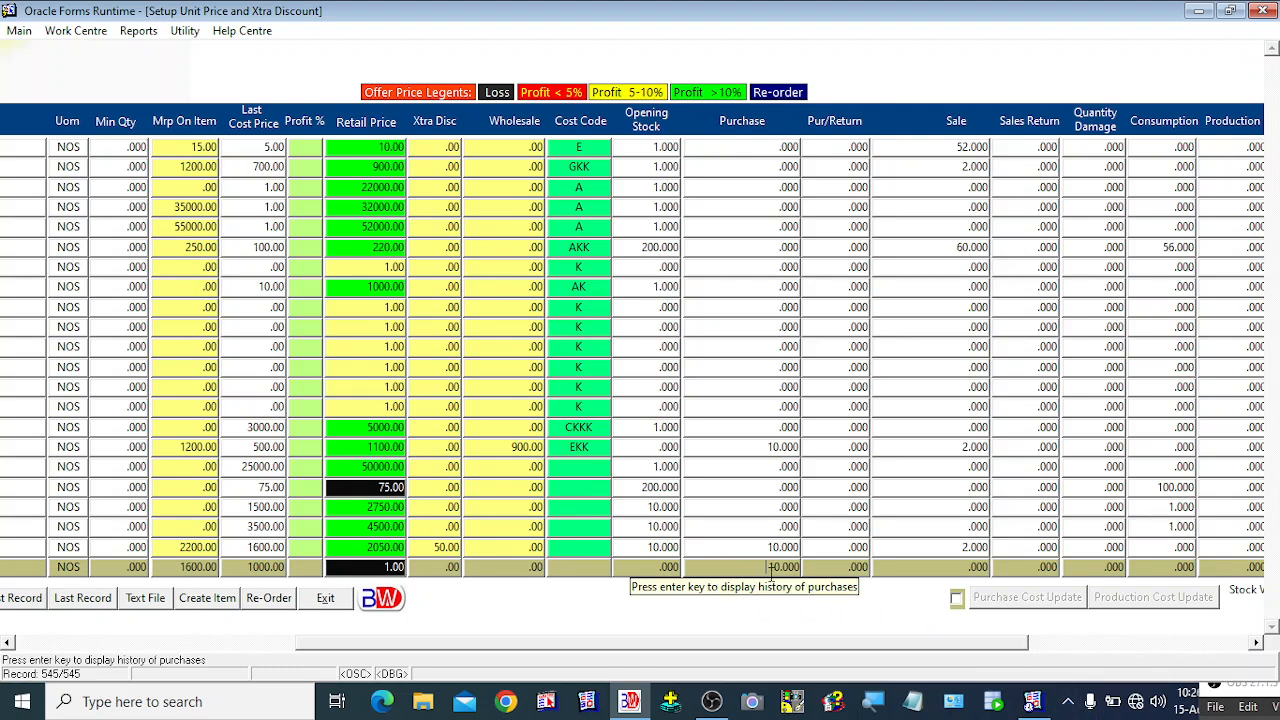
key(Return)
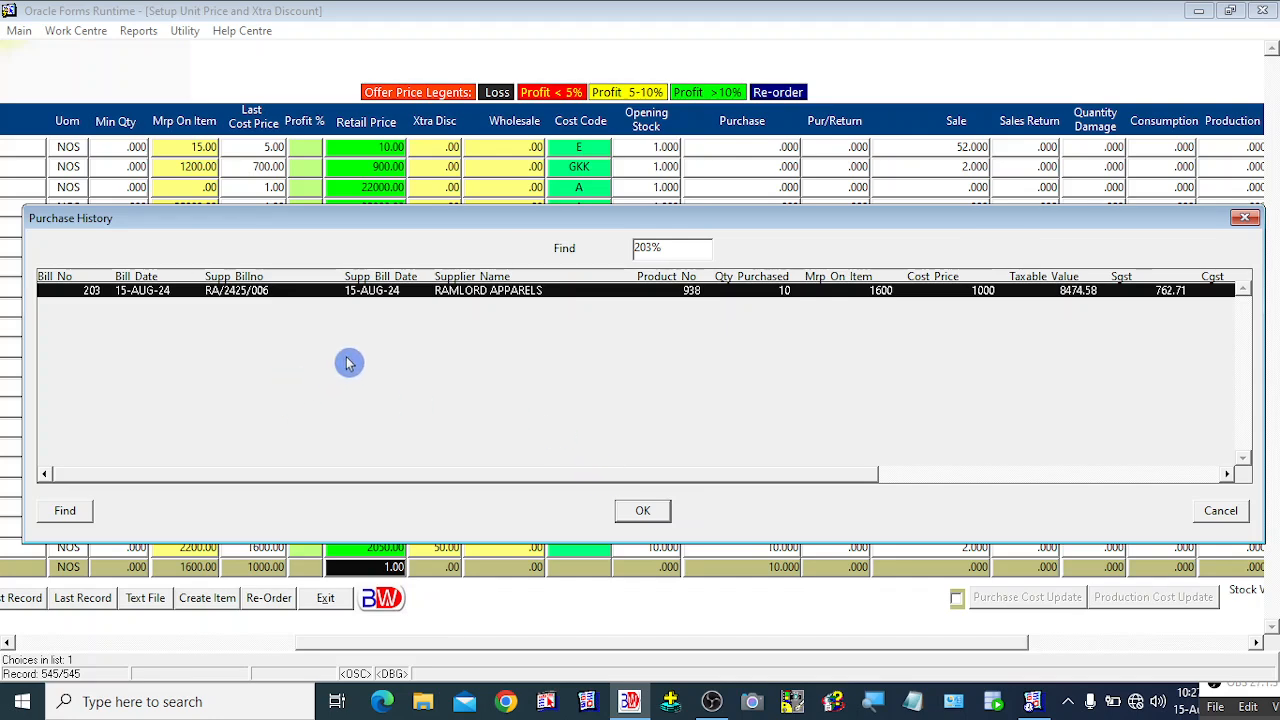
click(643, 511)
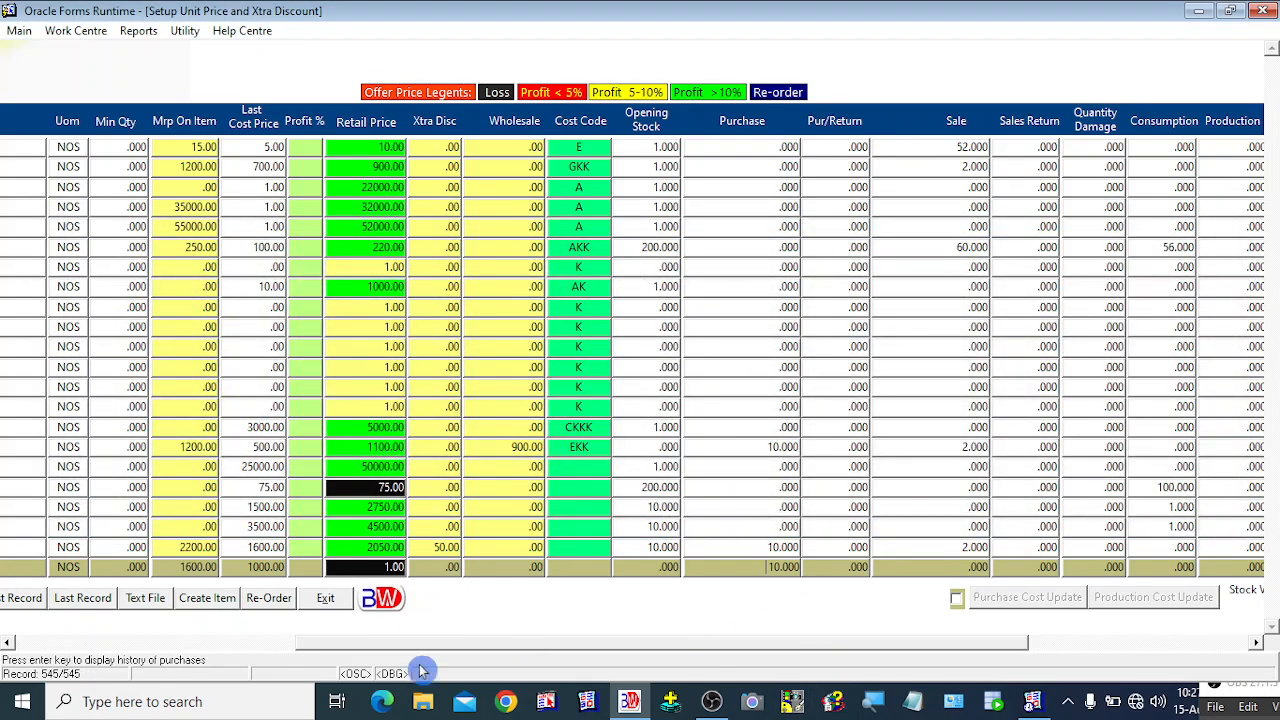
drag(463, 650, 118, 651)
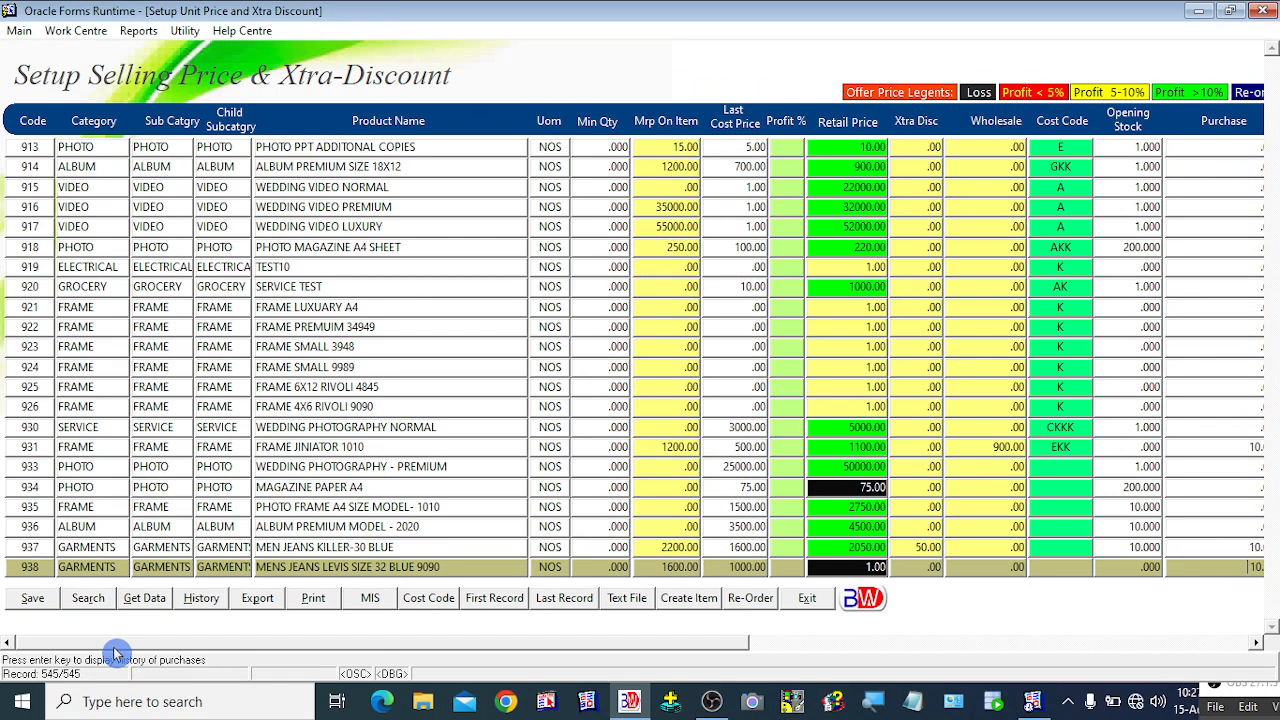
click(810, 600)
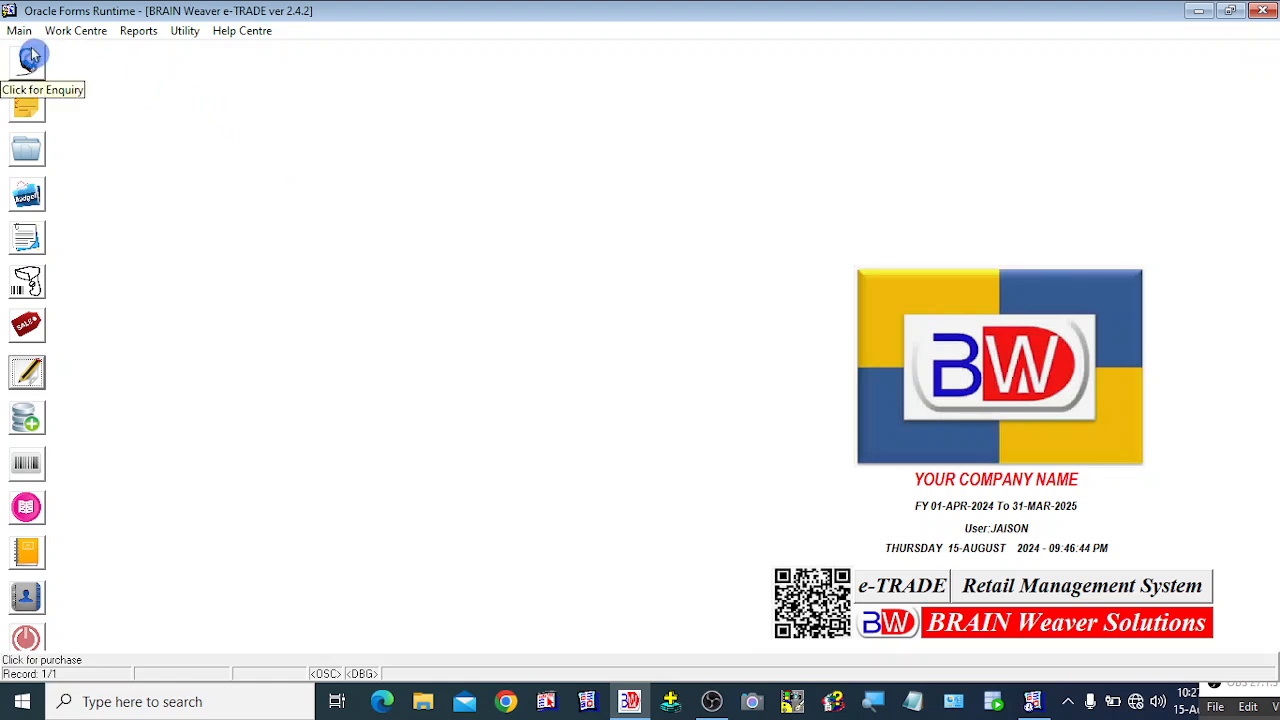
Open the Sale Purchase - Master Detail view and examine the items of purchase bill 200.
right_click(142, 90)
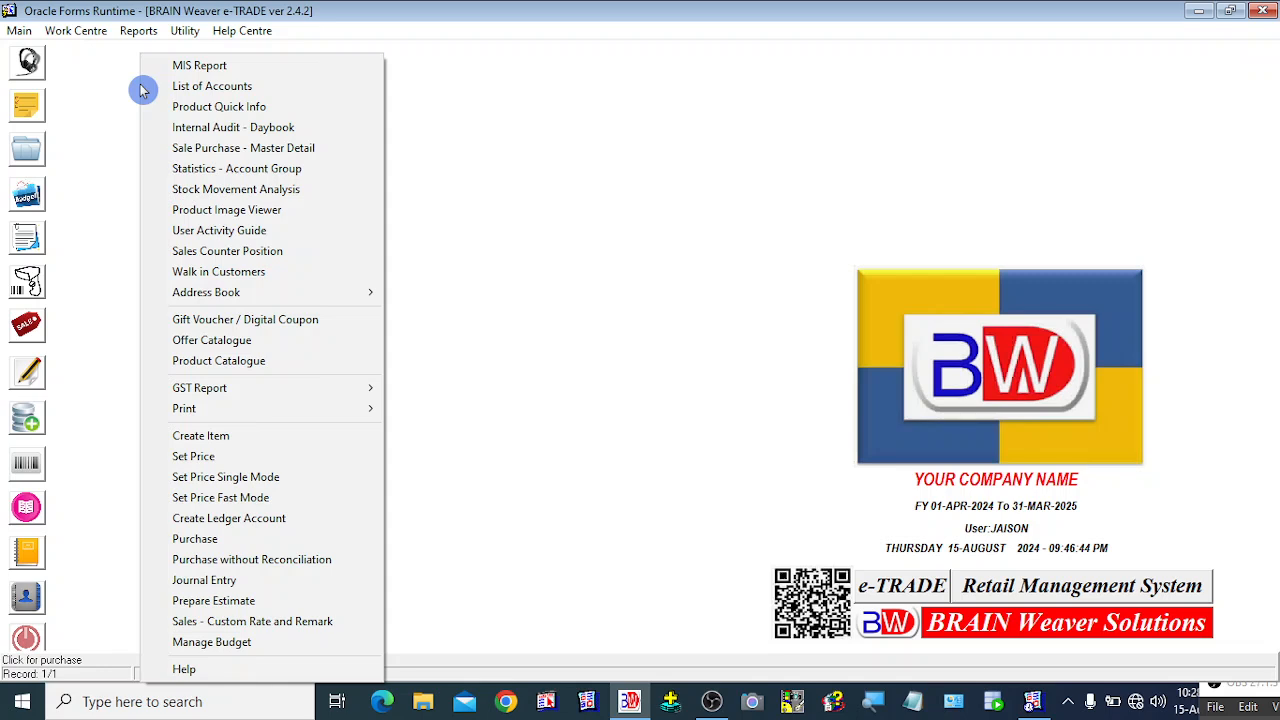
click(229, 150)
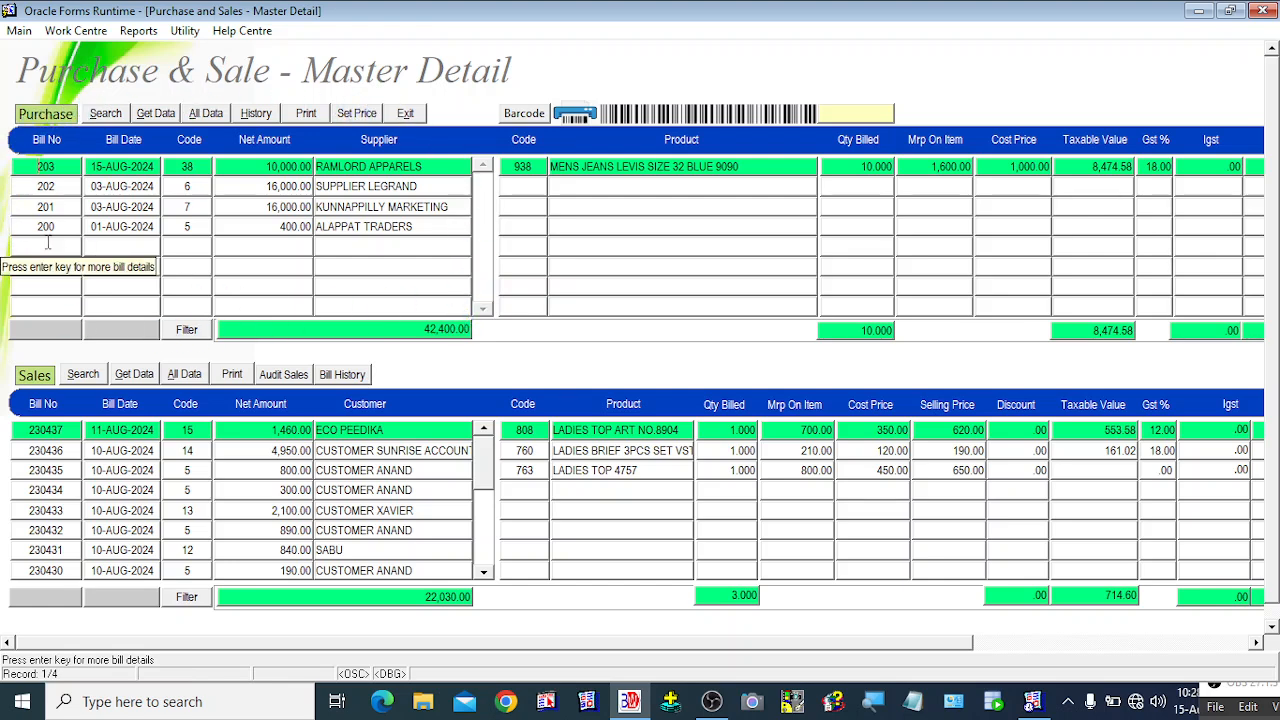
click(110, 222)
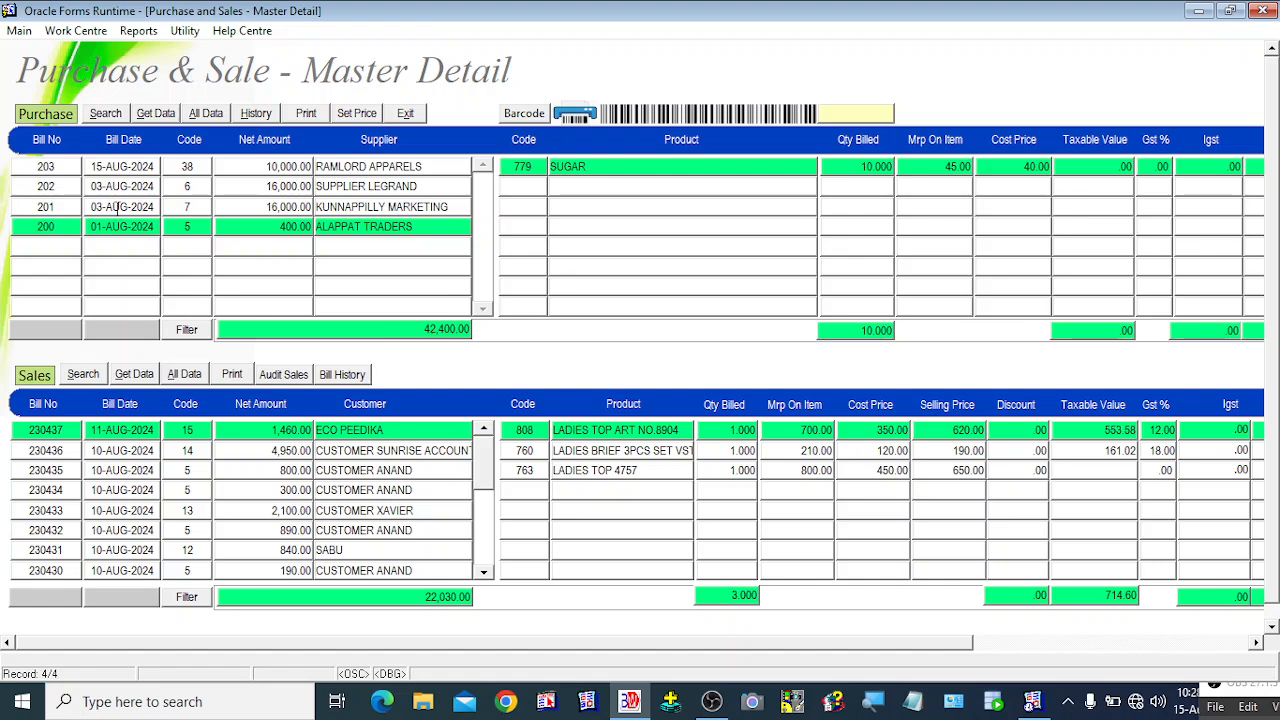
Examine the items of purchase bills 201, 202 and 203 one after another.
click(117, 203)
click(118, 186)
click(110, 166)
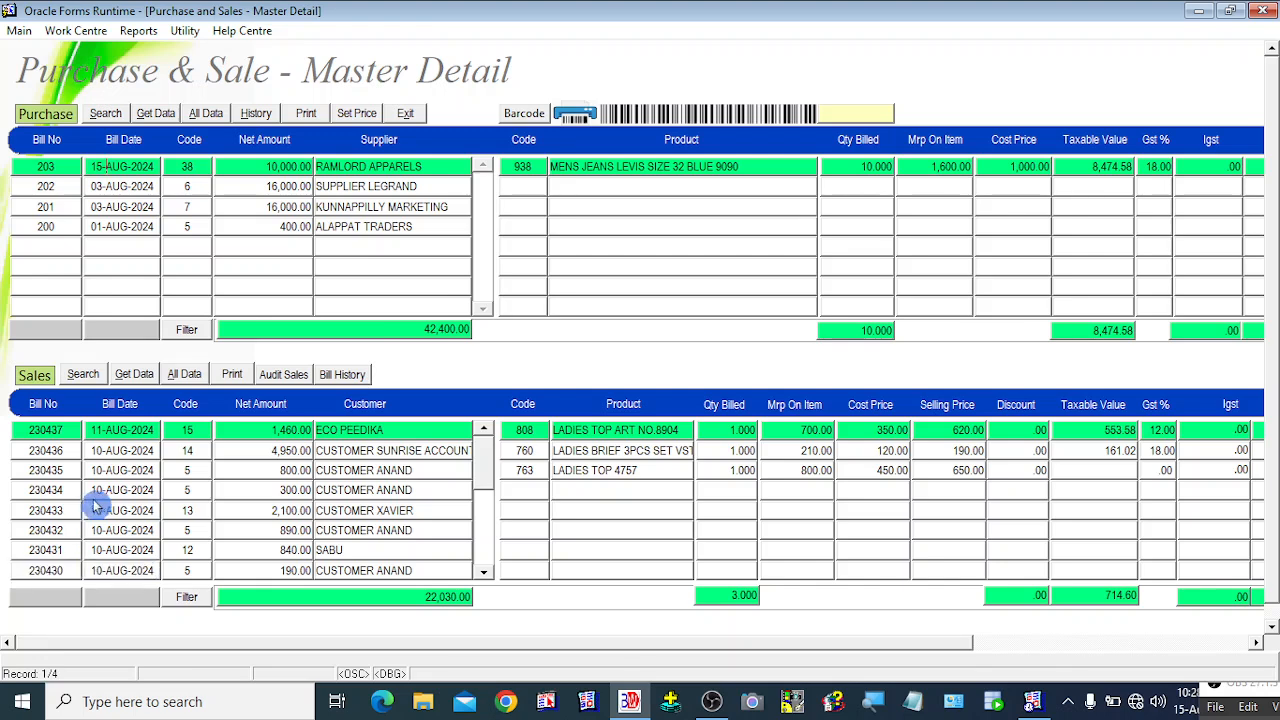
Examine the items of several sales bills between 230431 and 230437 in the sales list.
click(50, 470)
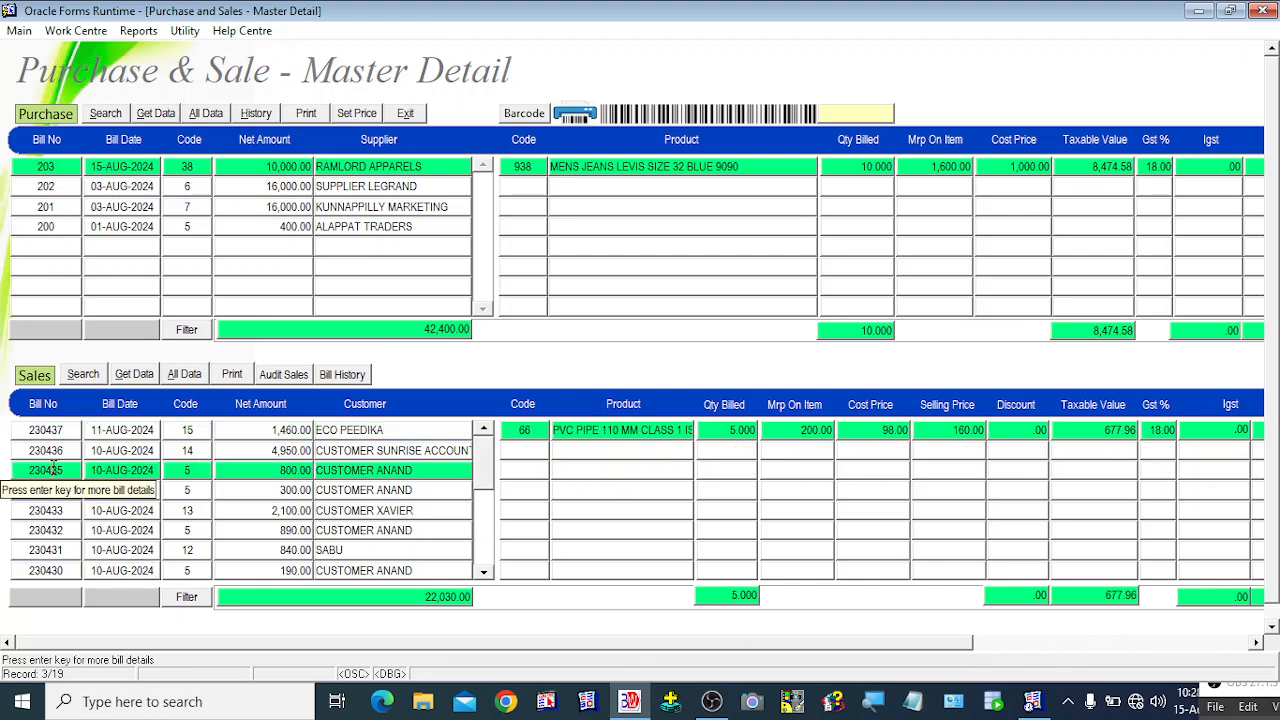
click(60, 450)
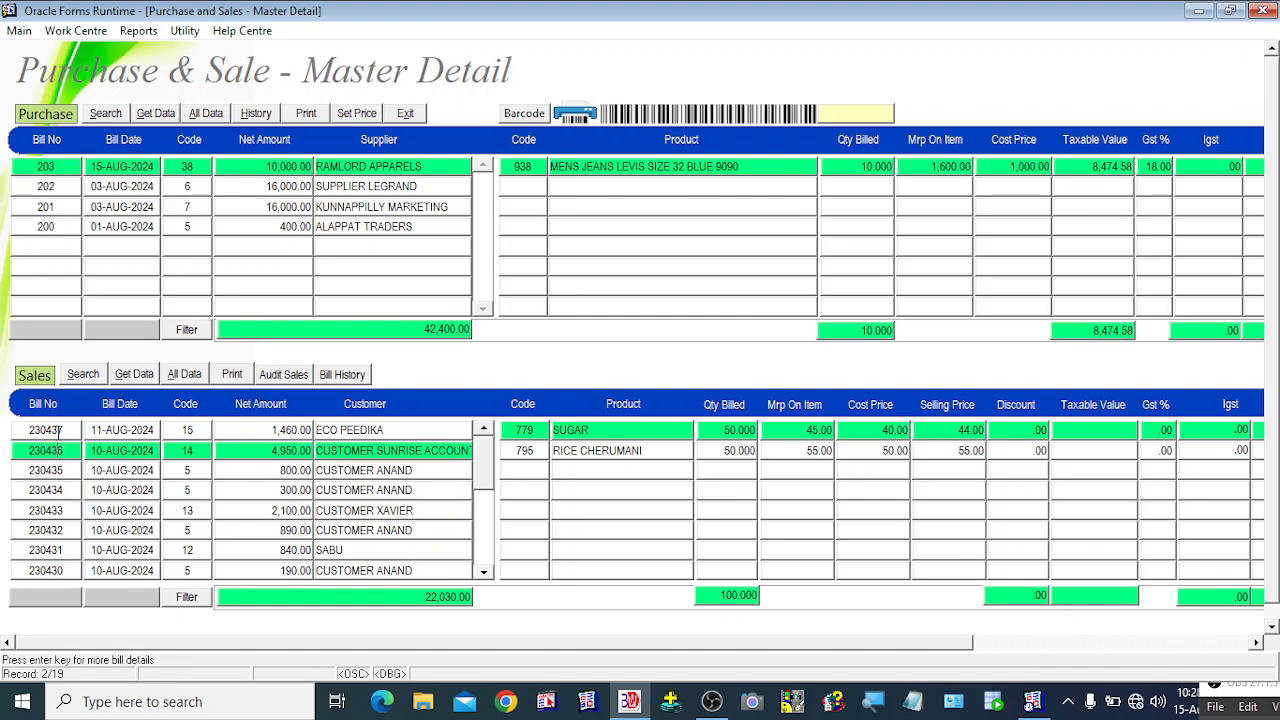
click(58, 430)
click(60, 490)
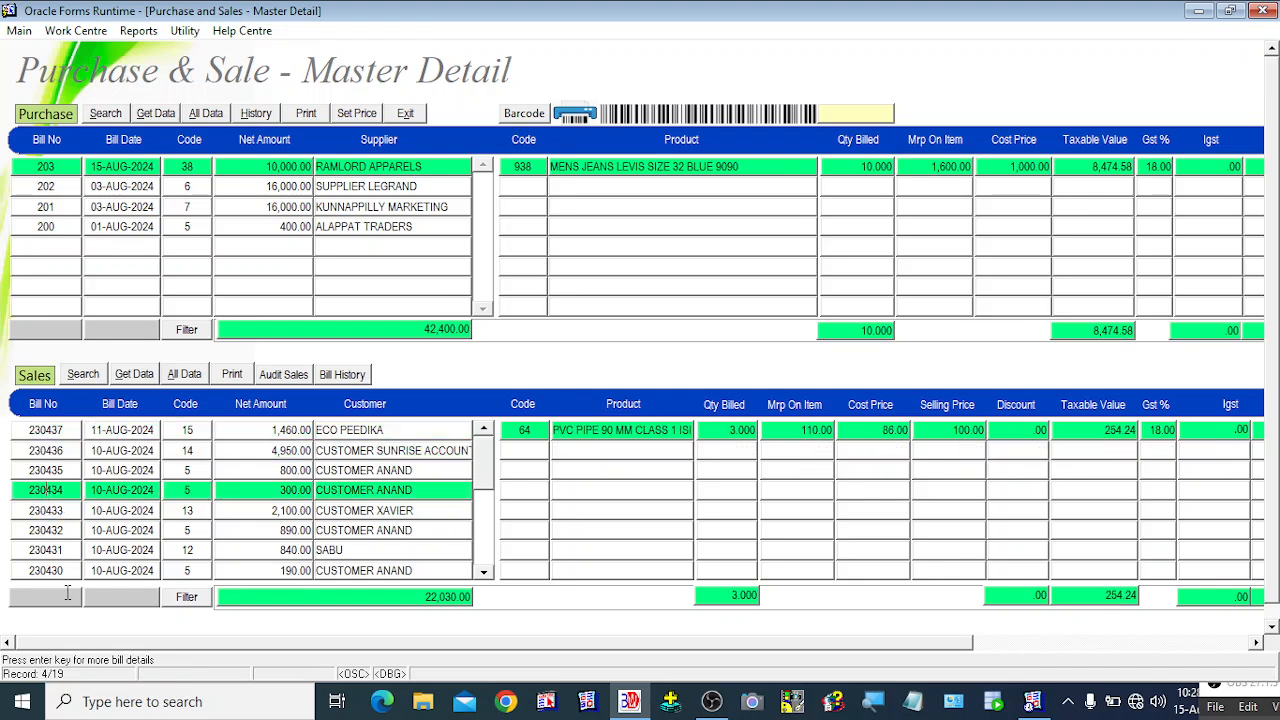
click(55, 530)
click(51, 552)
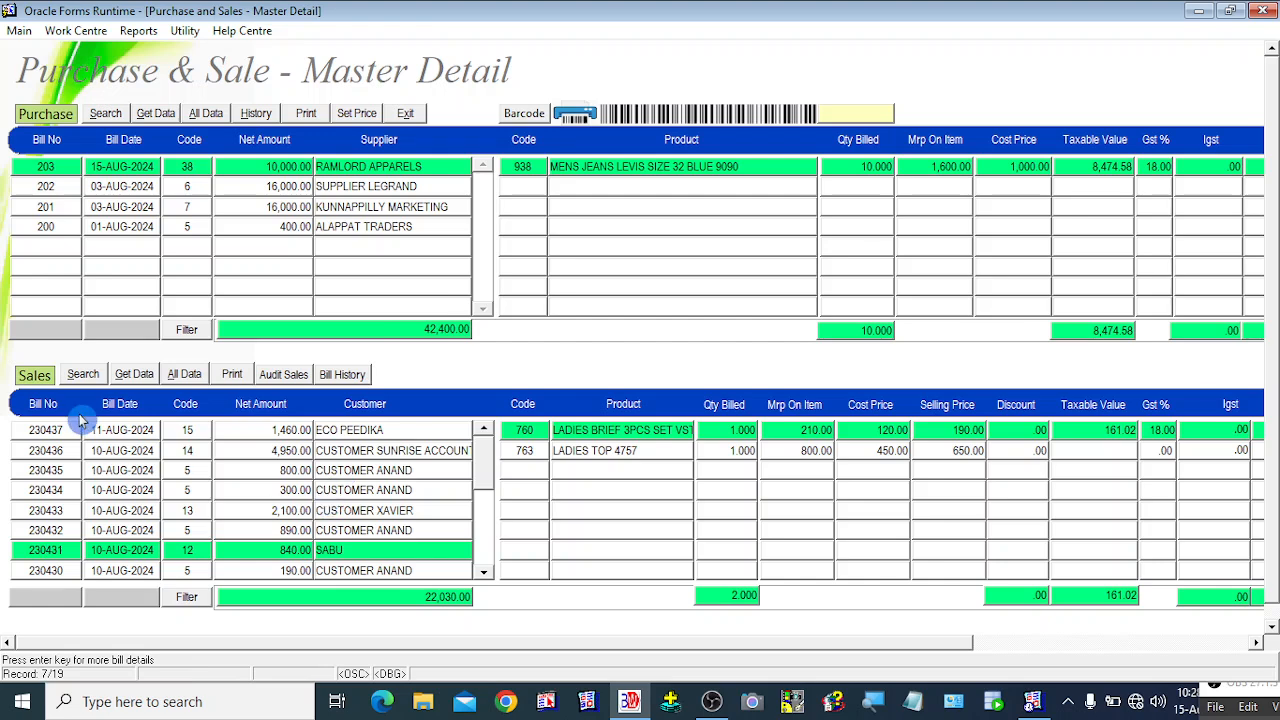
Go through the purchase bills from 200 to 203 again, reviewing their items and finishing on bill 203.
click(110, 224)
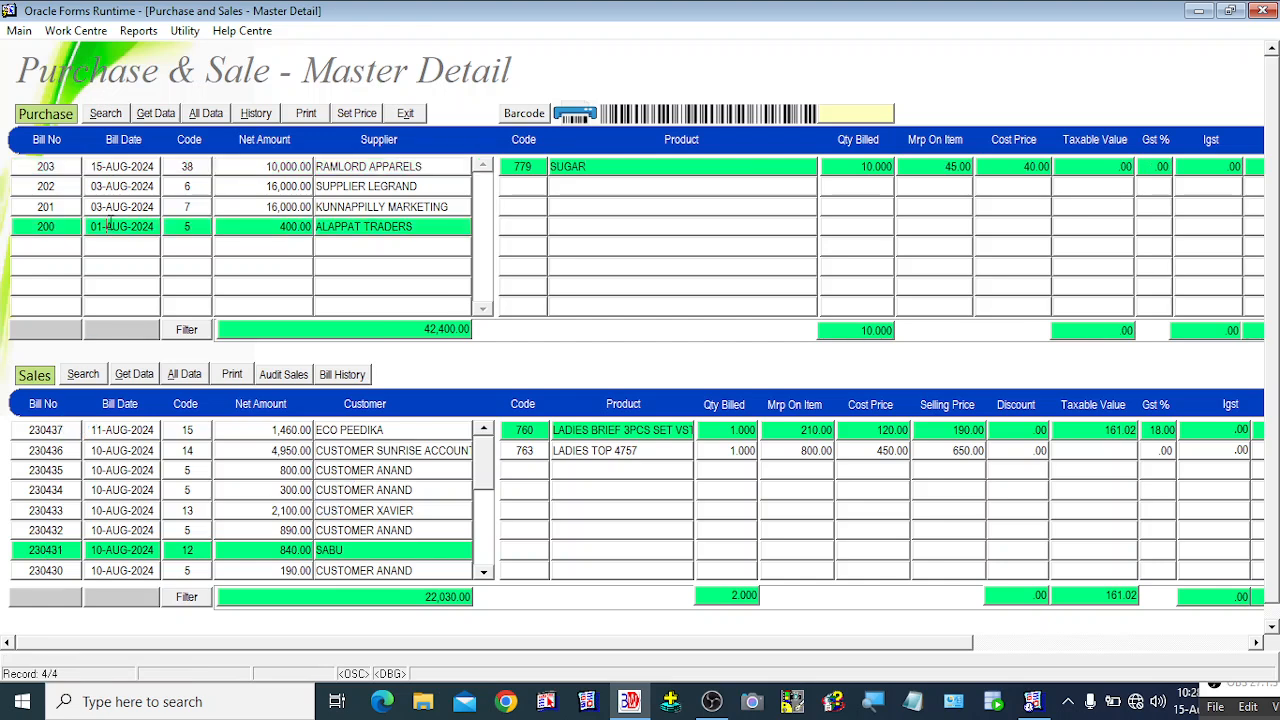
click(112, 186)
click(98, 167)
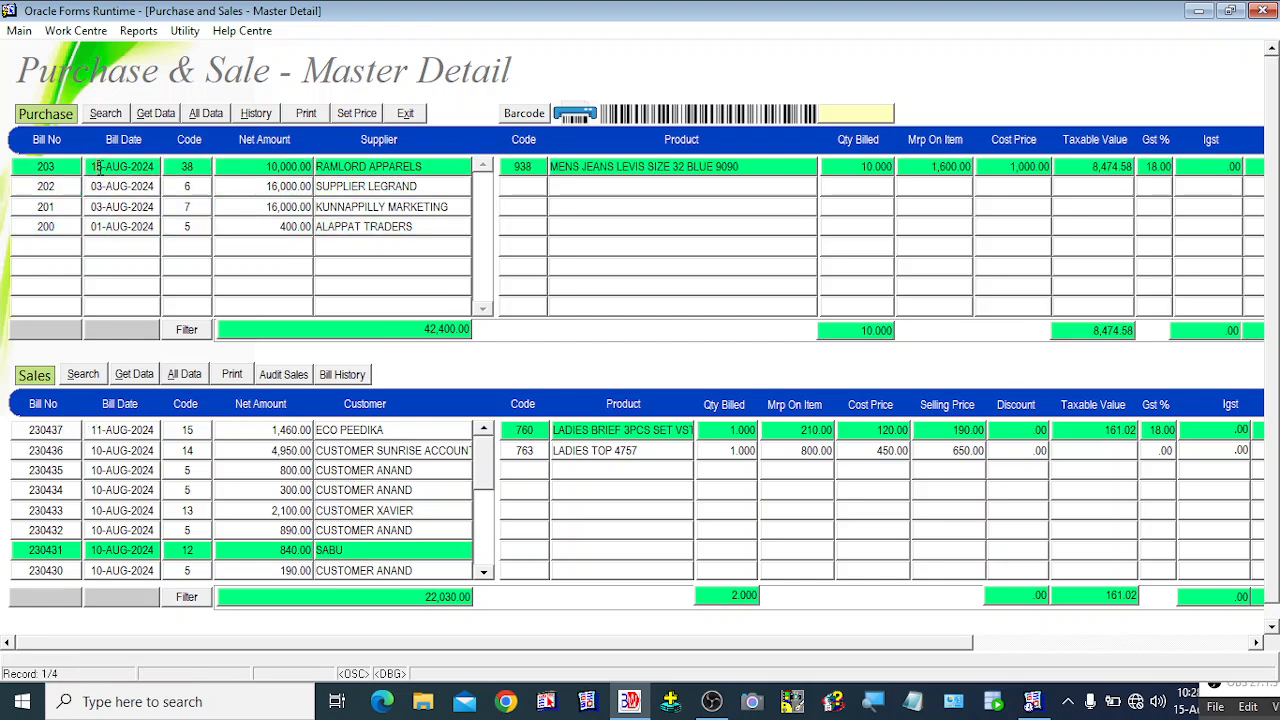
click(130, 185)
click(123, 166)
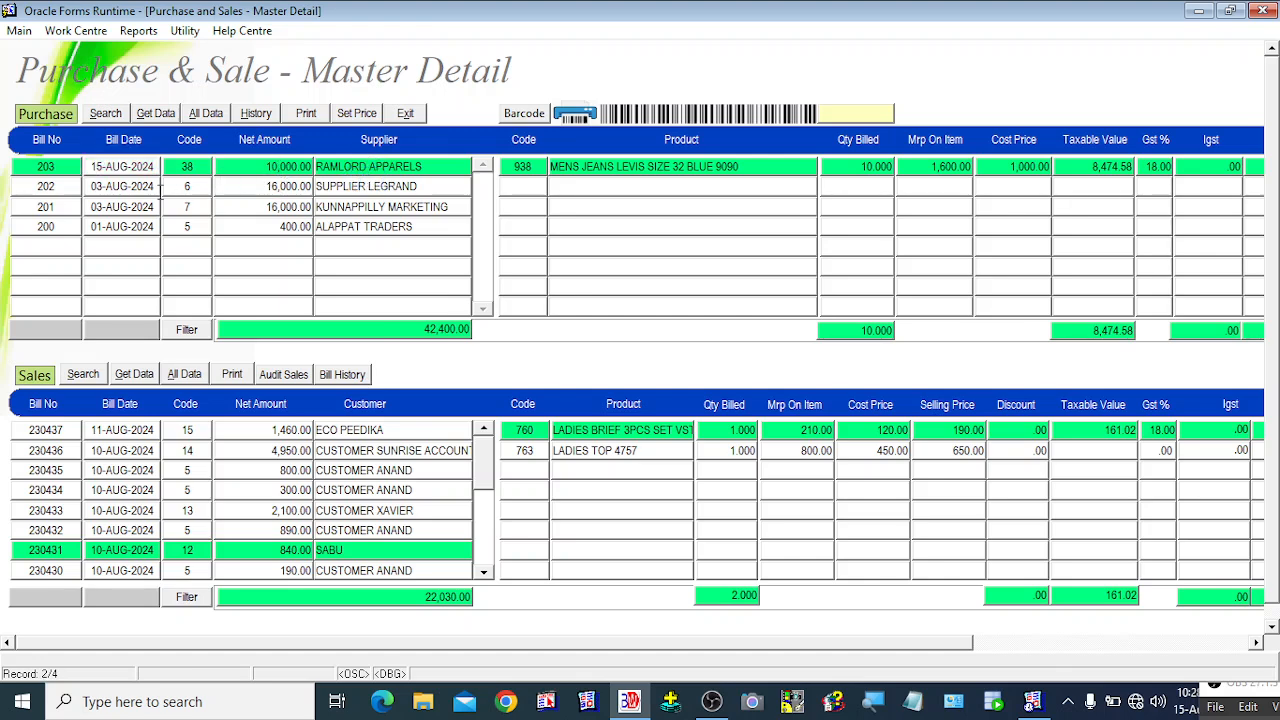
click(150, 188)
click(136, 208)
click(134, 228)
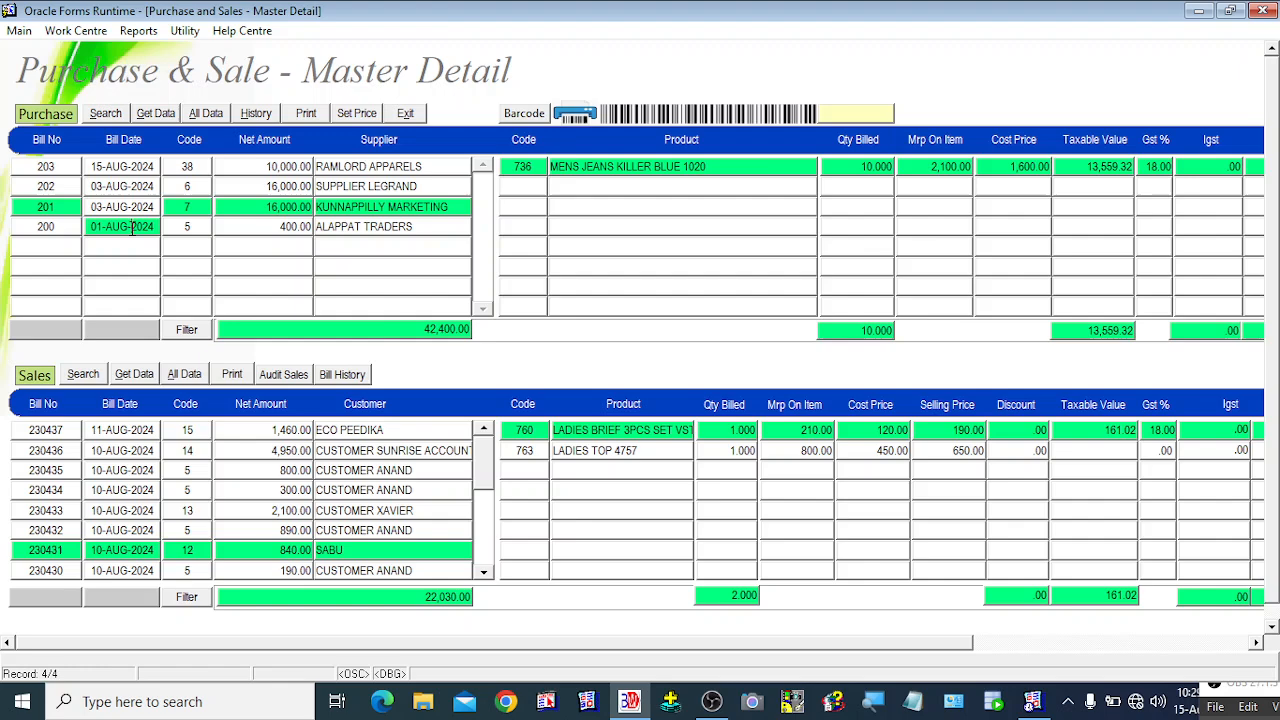
click(133, 168)
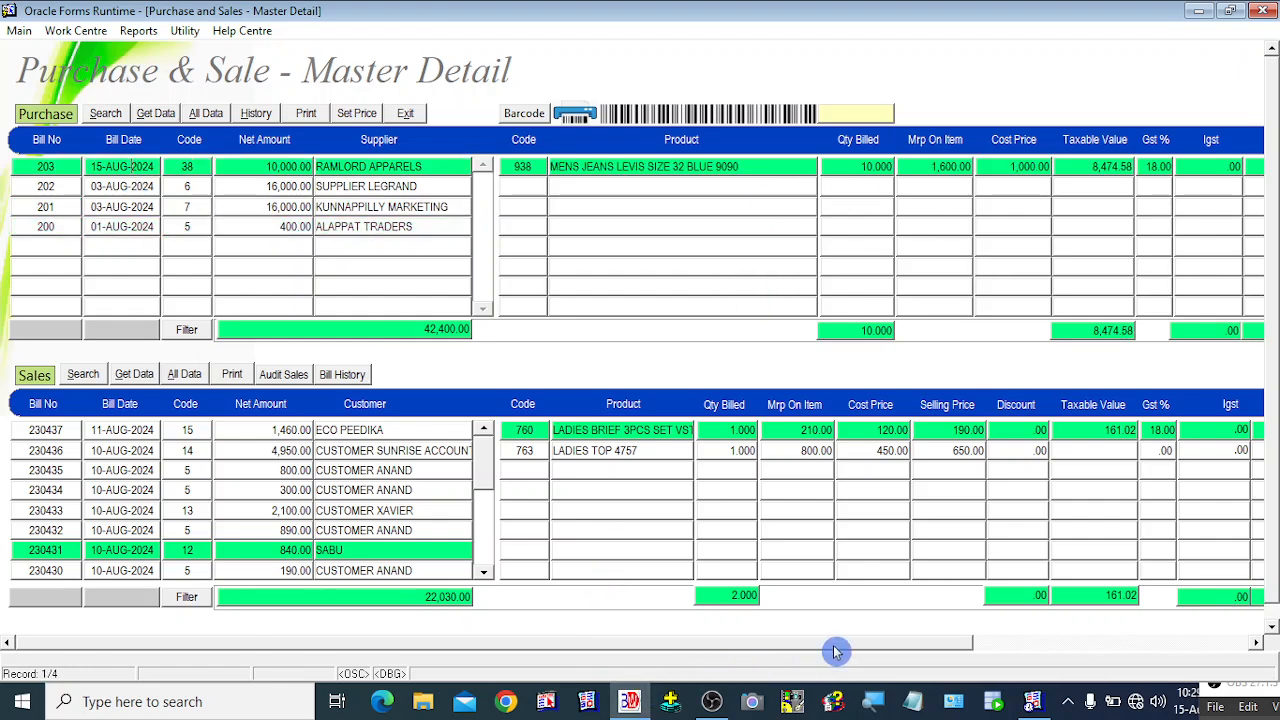
Check the billed quantity, cost price and tax values of the Levis jeans in purchase bill 203.
drag(837, 645, 908, 646)
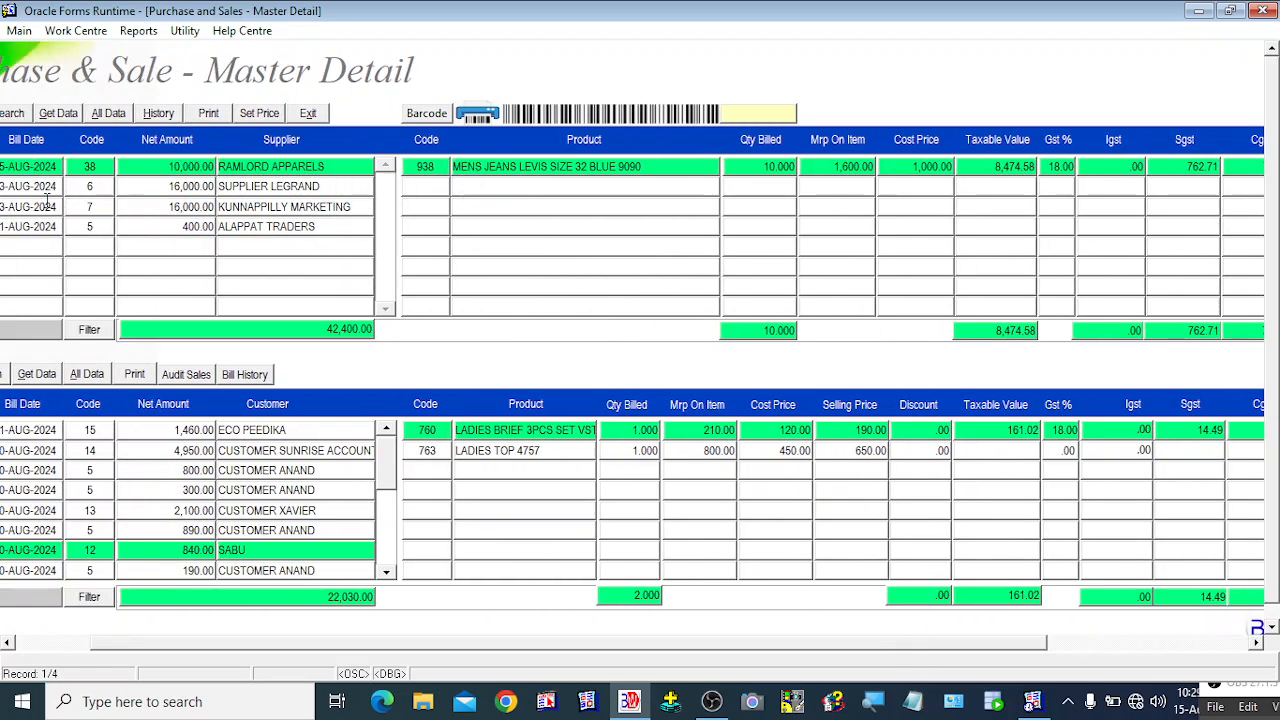
click(101, 190)
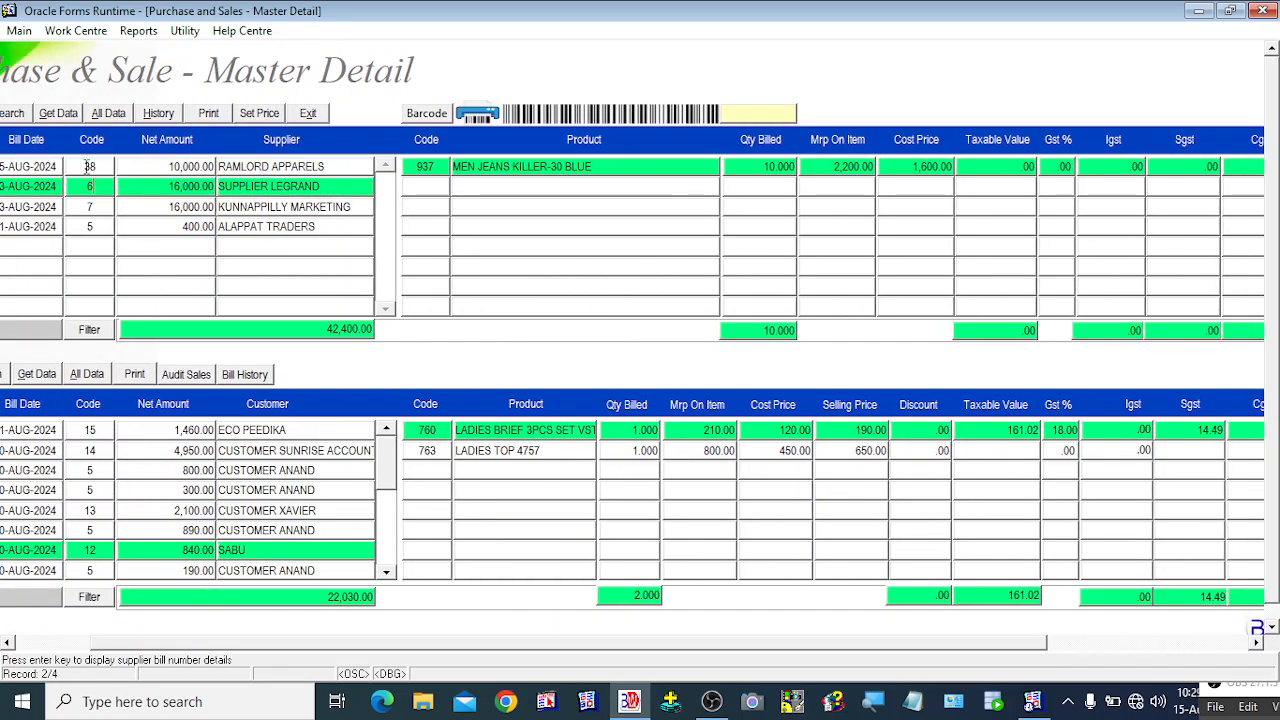
click(86, 167)
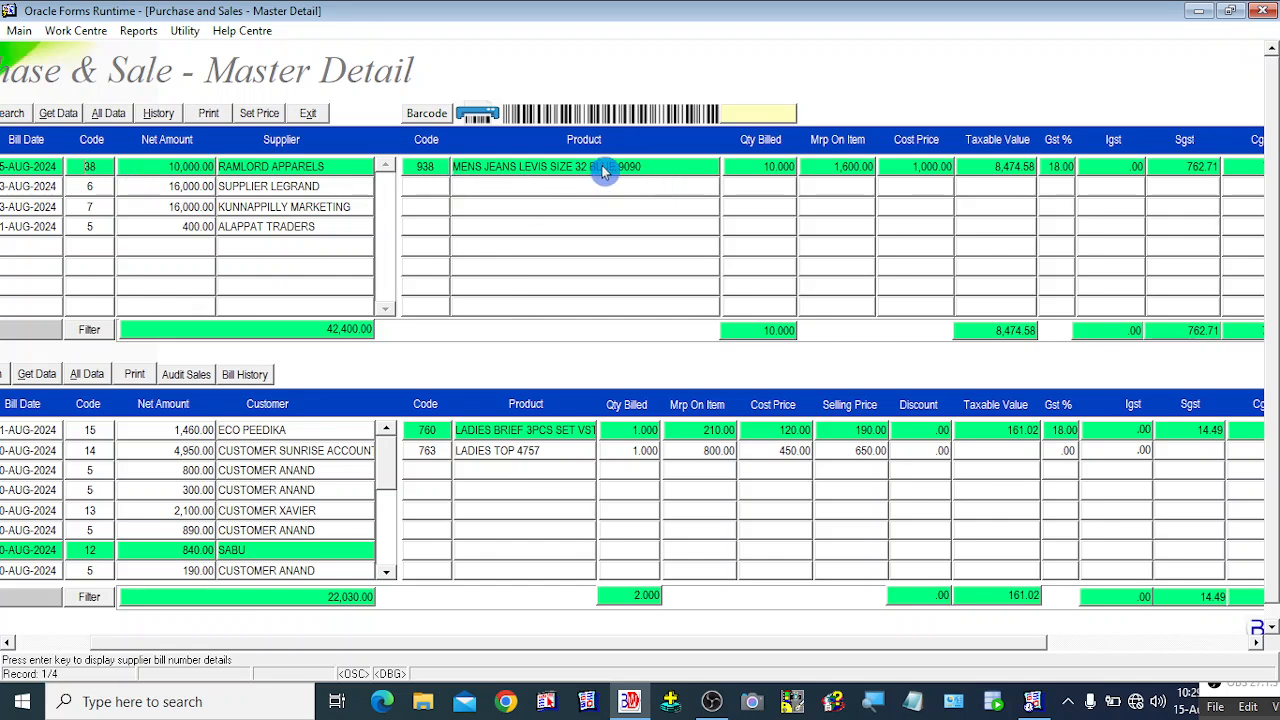
click(762, 172)
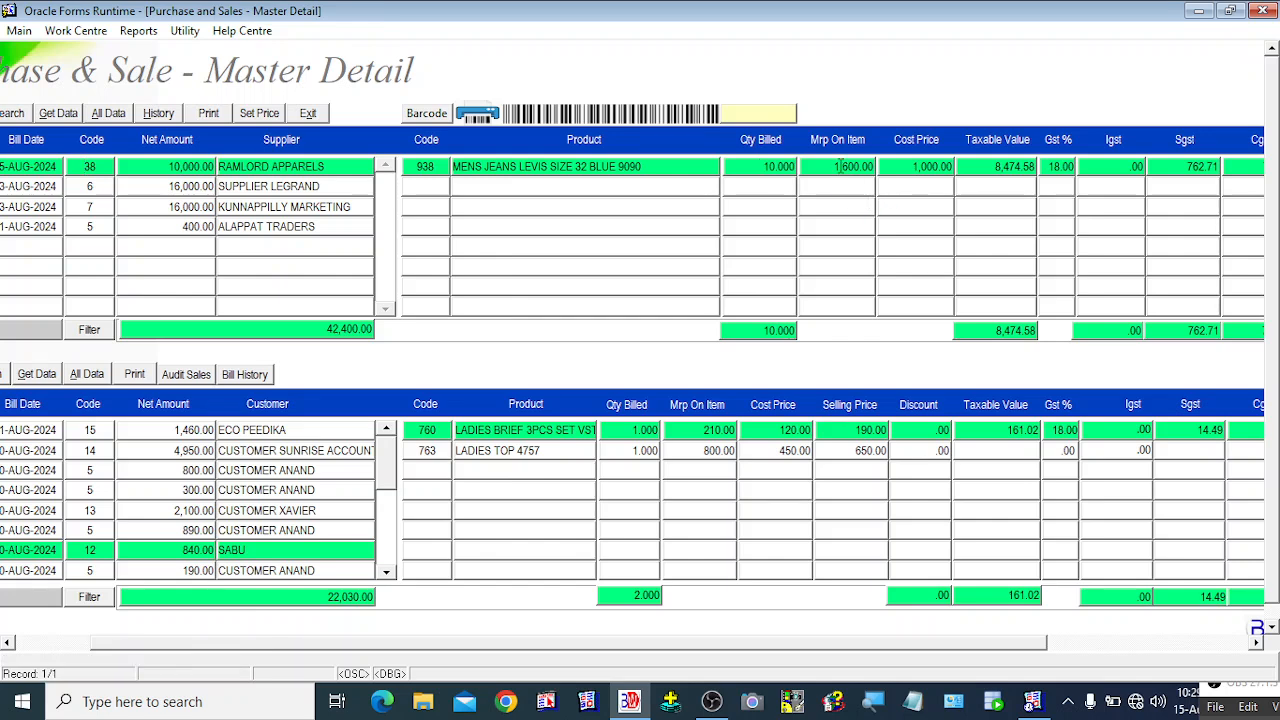
click(926, 168)
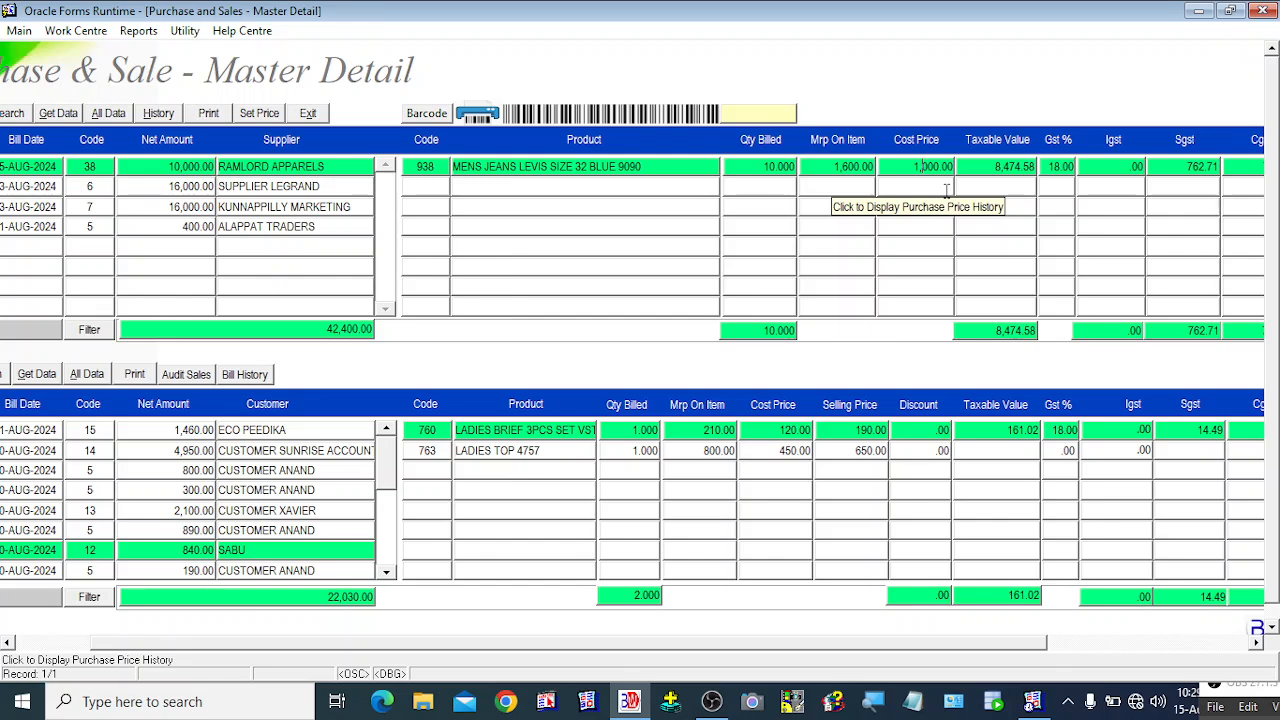
drag(530, 648, 390, 653)
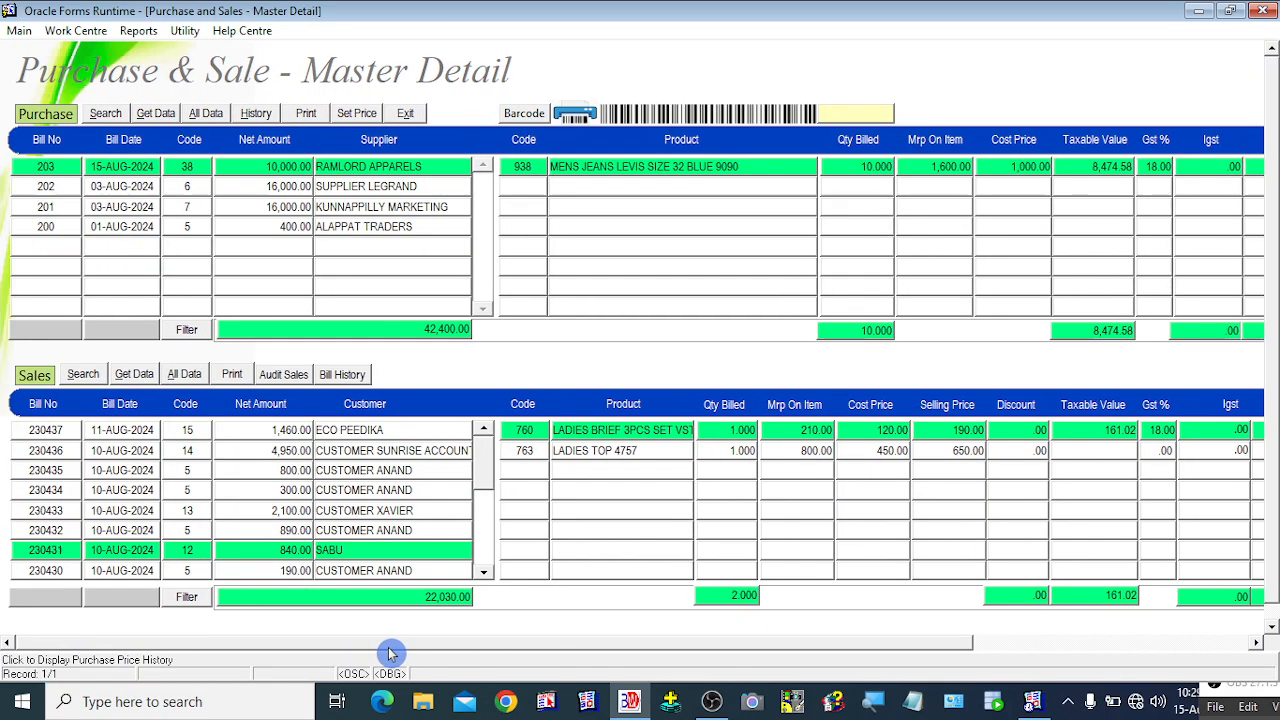
Compare the items of purchase bills 201 and 202 with bill 203, leaving bill 203 selected.
click(125, 187)
click(127, 203)
click(125, 187)
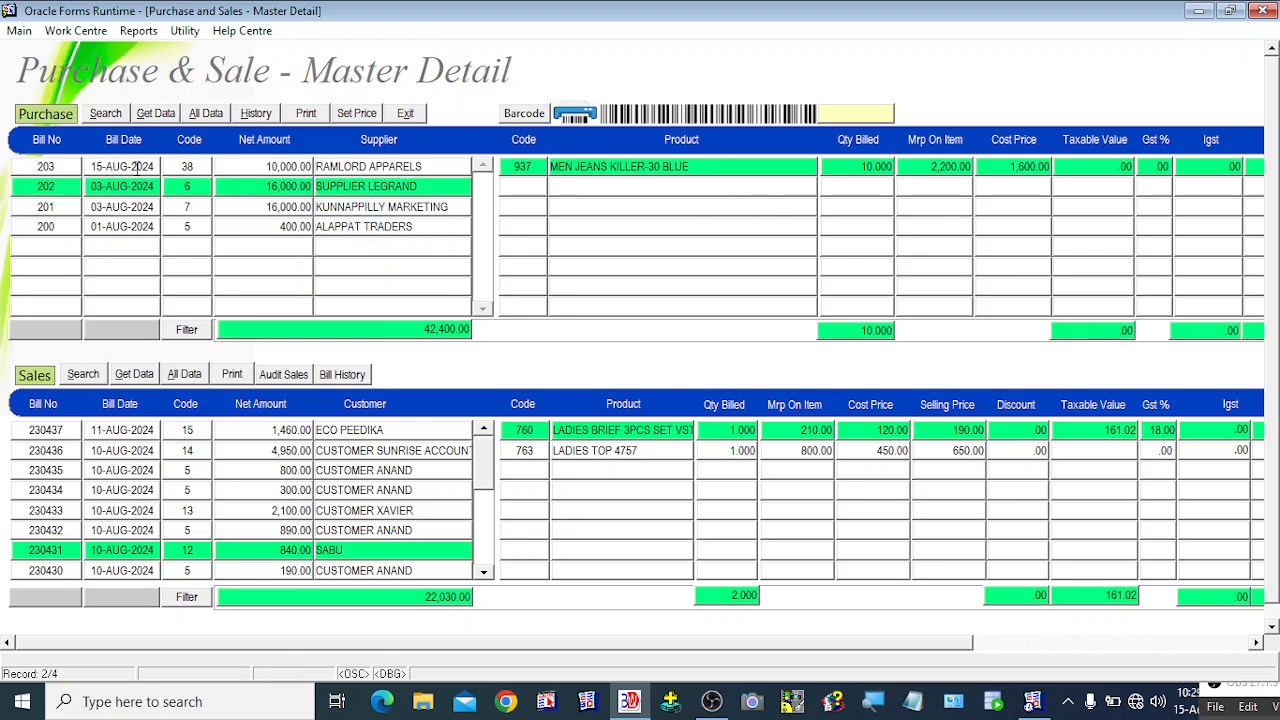
click(136, 167)
click(137, 187)
click(141, 167)
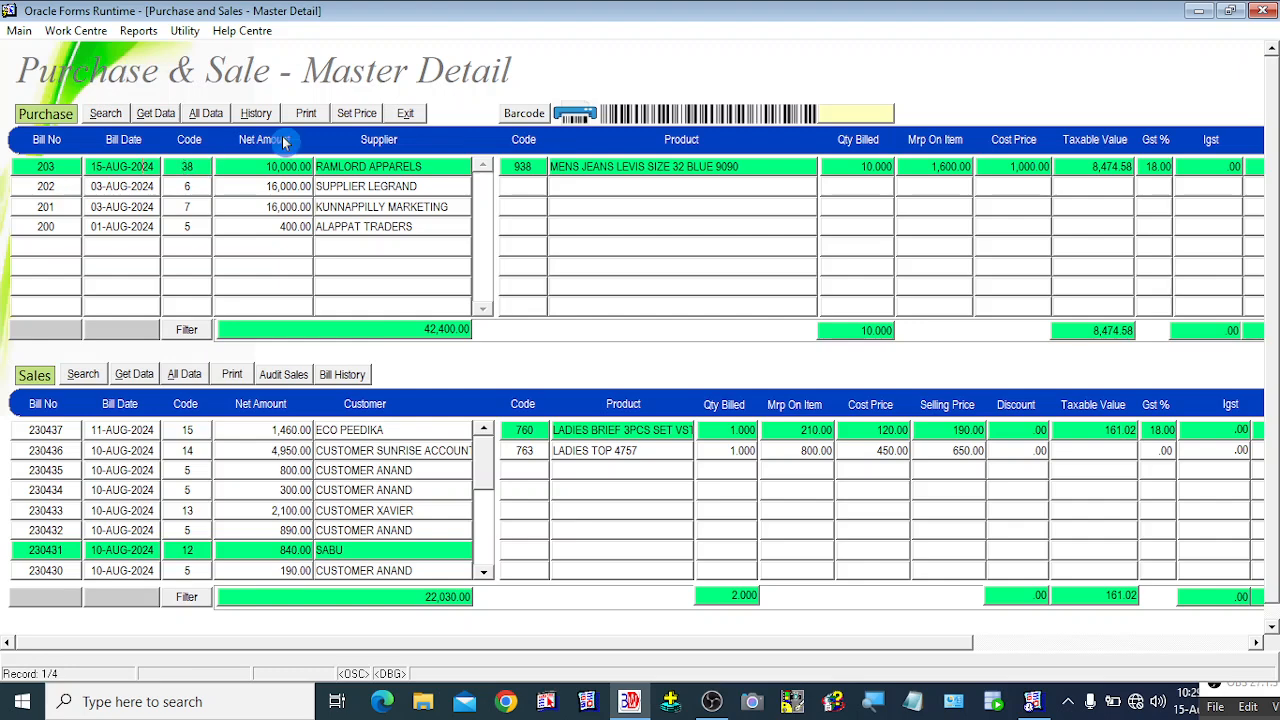
Open the price setup for purchase bill 203 and set the Levis jeans' retail price to 1400.
click(365, 116)
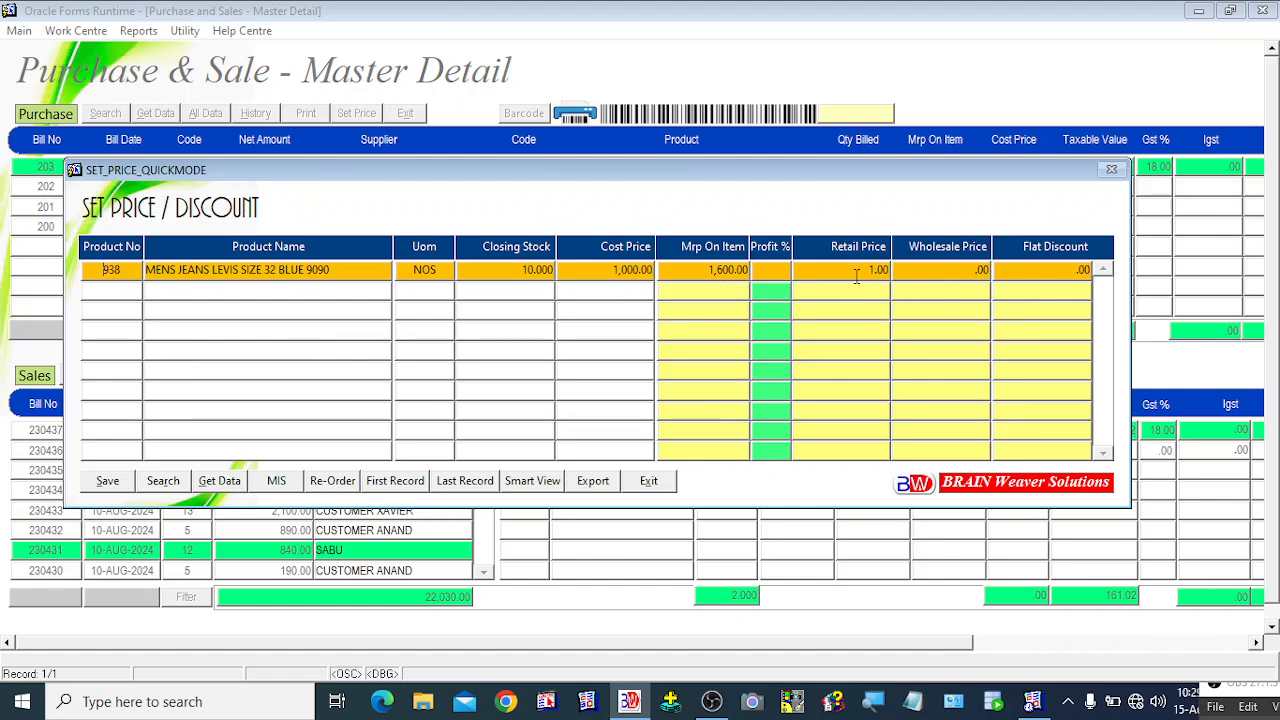
click(773, 270)
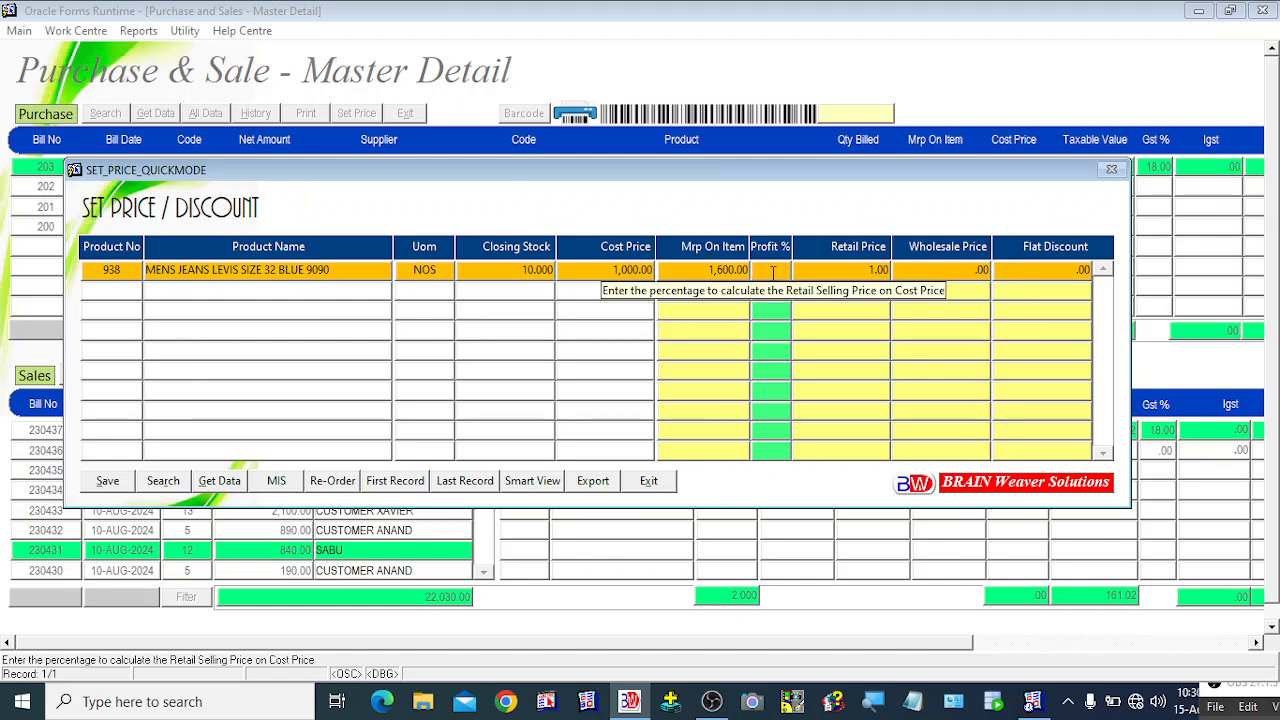
click(773, 264)
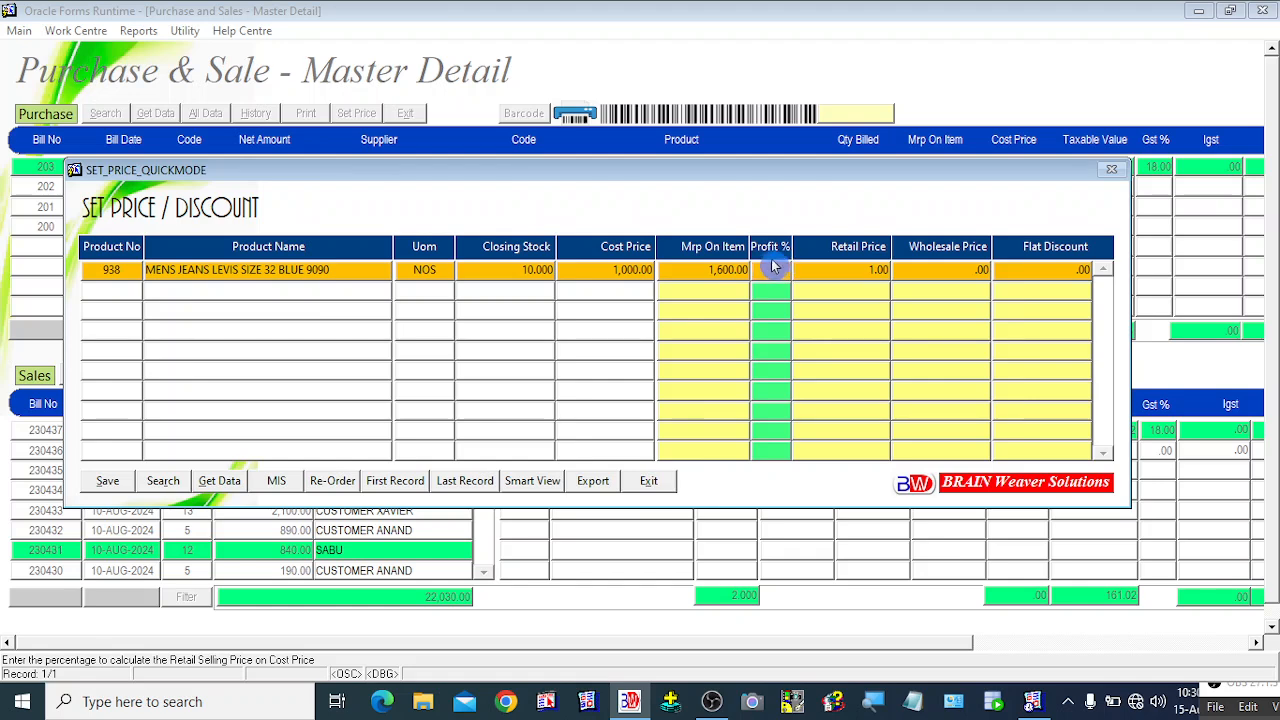
click(865, 268)
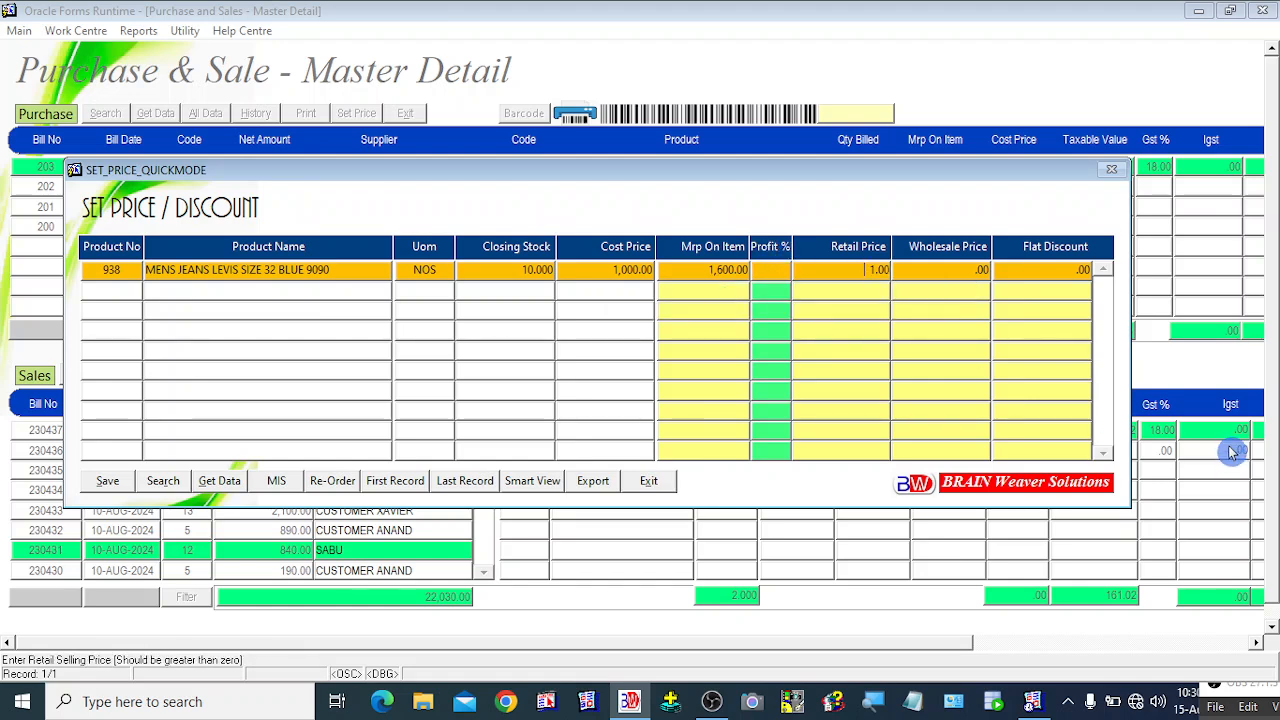
key(Delete)
key(Delete)
key(Delete)
key(Delete)
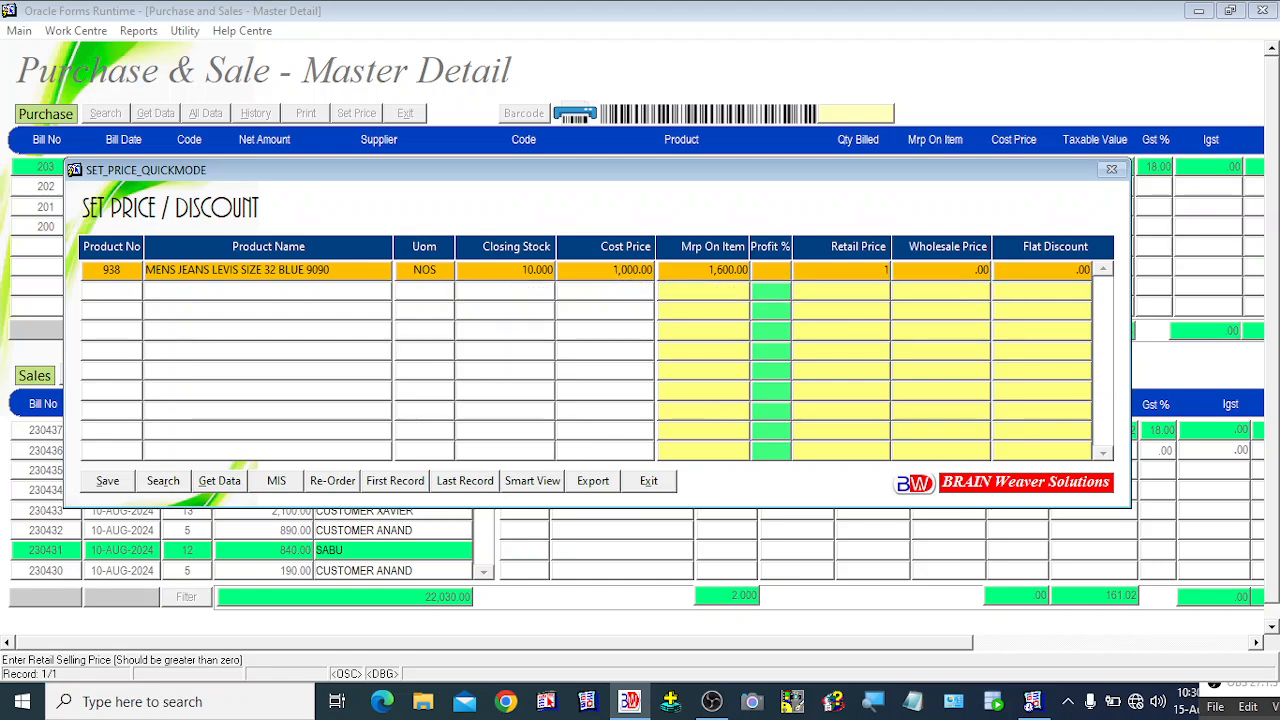
text(400)
key(Tab)
Set the Levis jeans' wholesale price to 1300 and the flat discount to 10.
text(1)
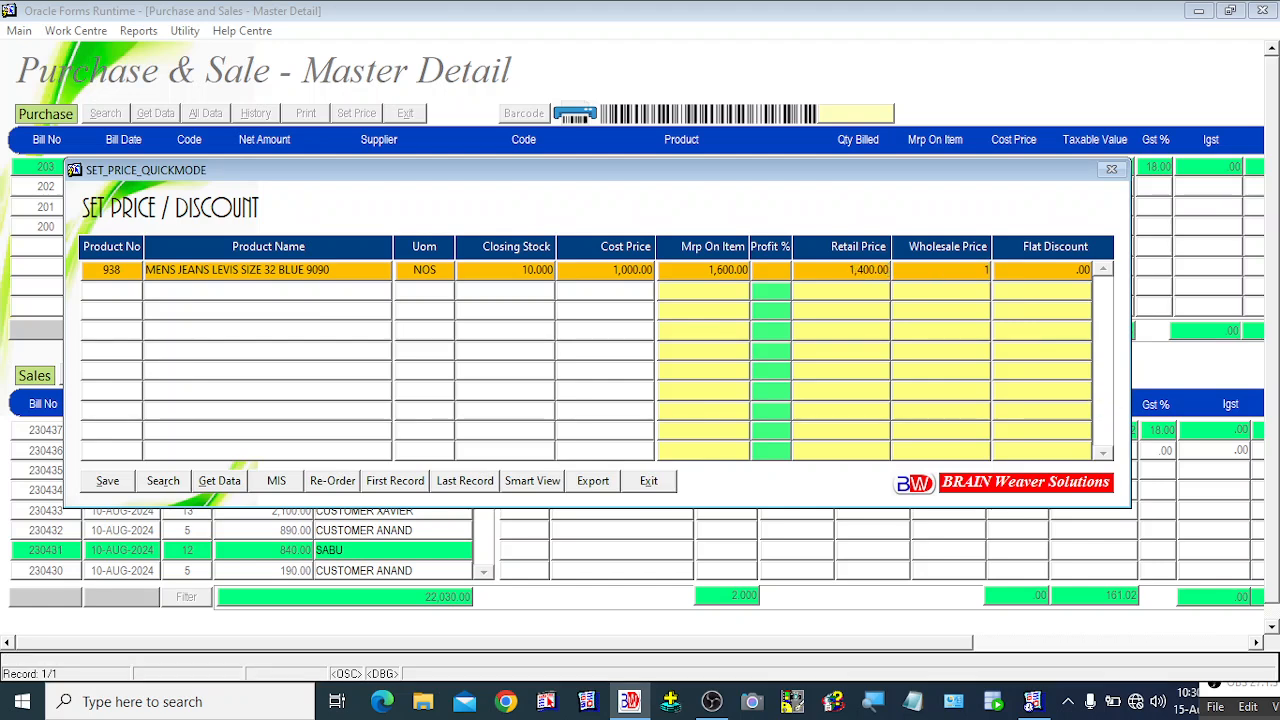
text(300)
key(Tab)
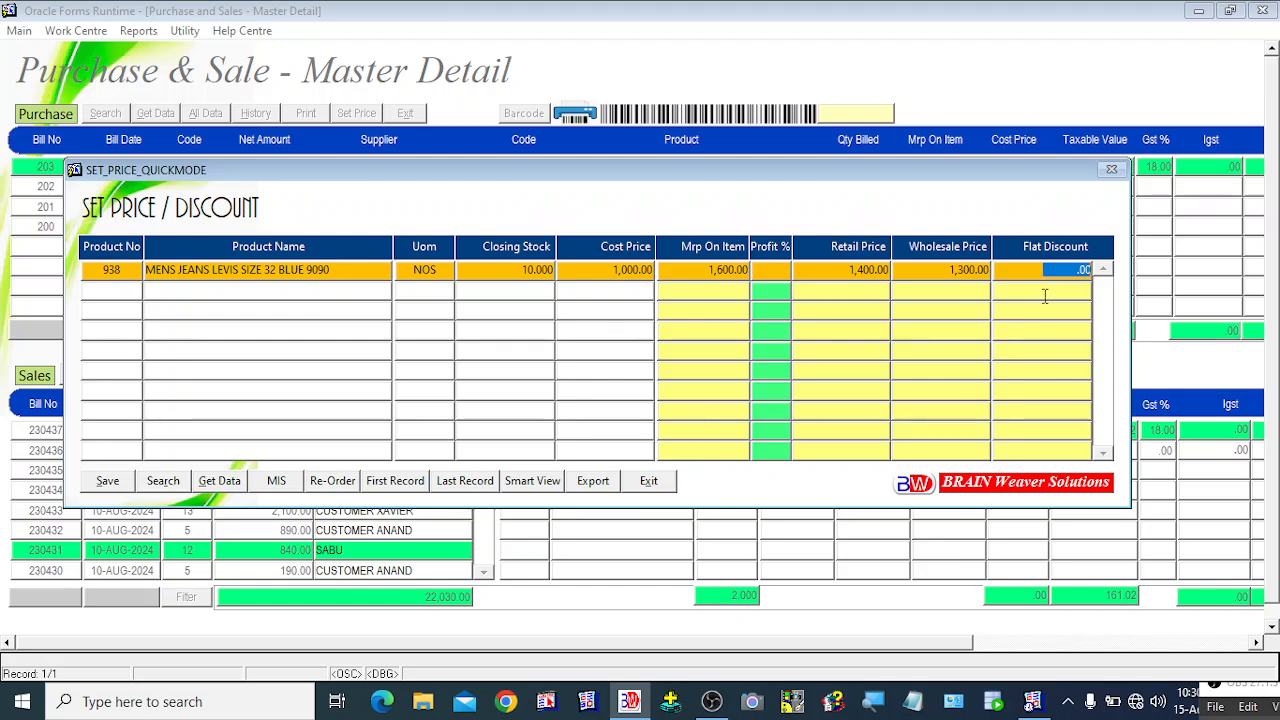
text(10)
key(Tab)
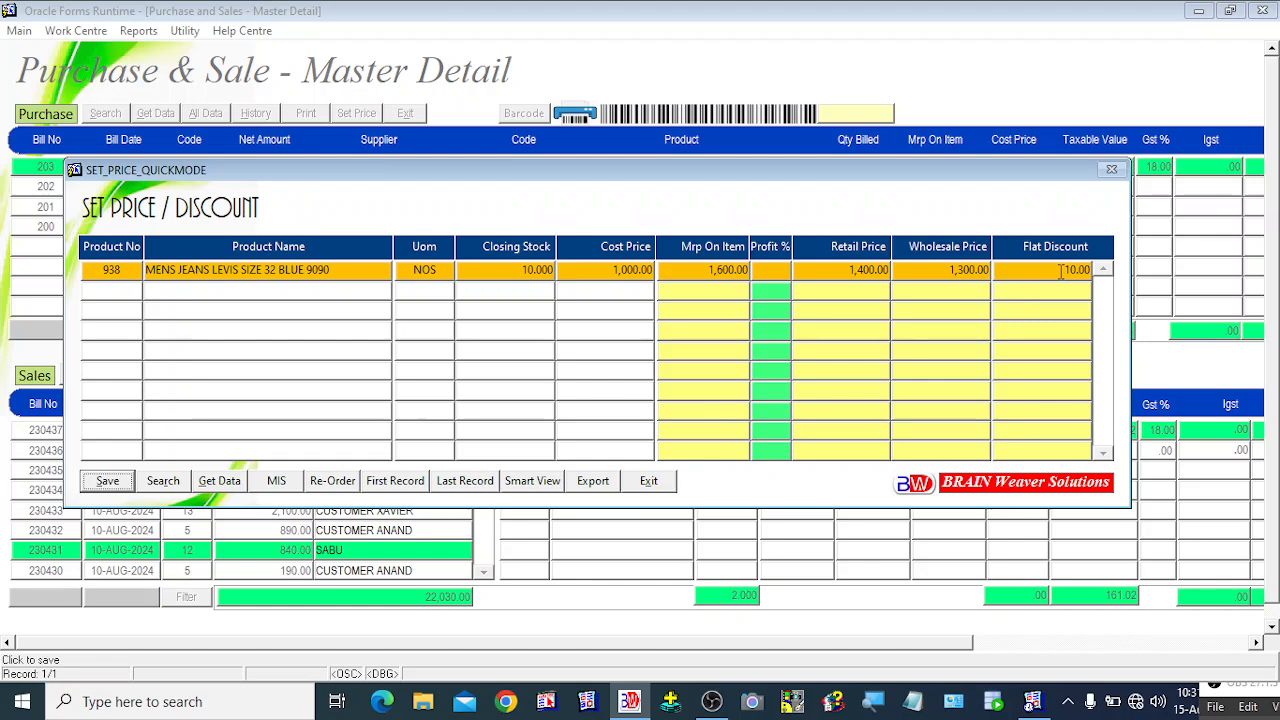
Change the Levis jeans' flat discount to 50.
click(1061, 271)
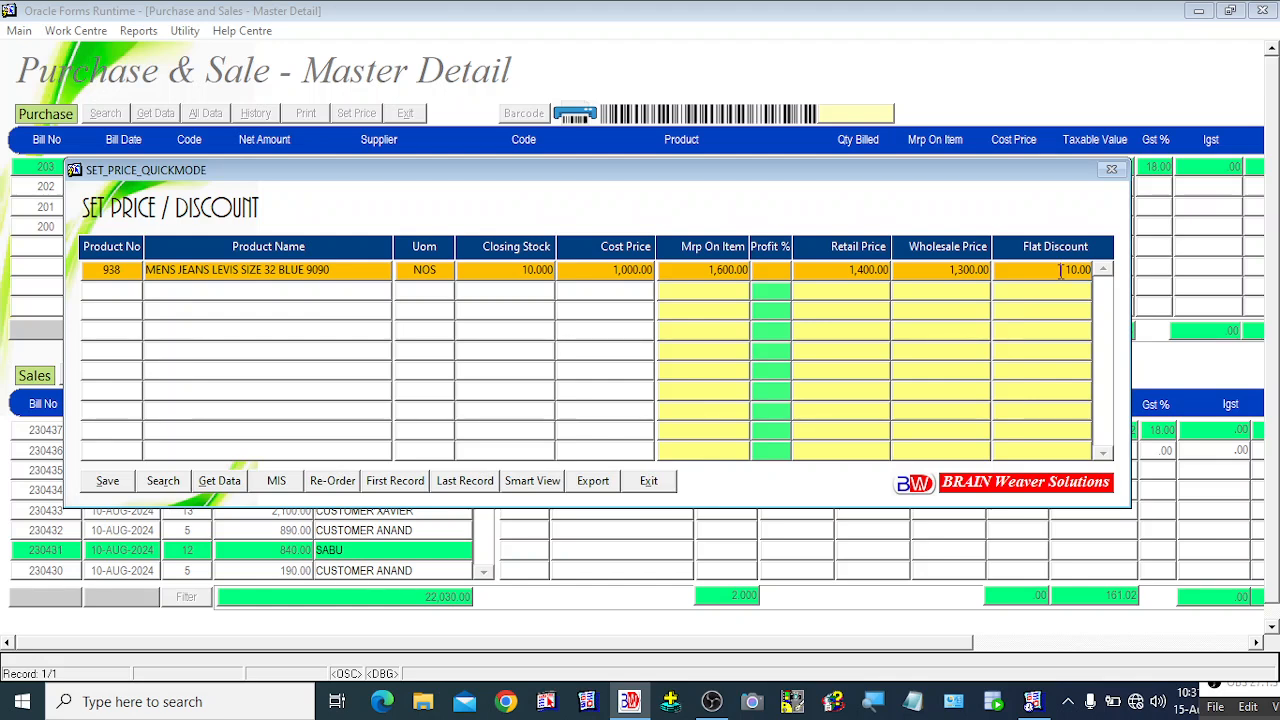
click(855, 308)
key(BackSpace)
key(BackSpace)
key(BackSpace)
key(BackSpace)
key(BackSpace)
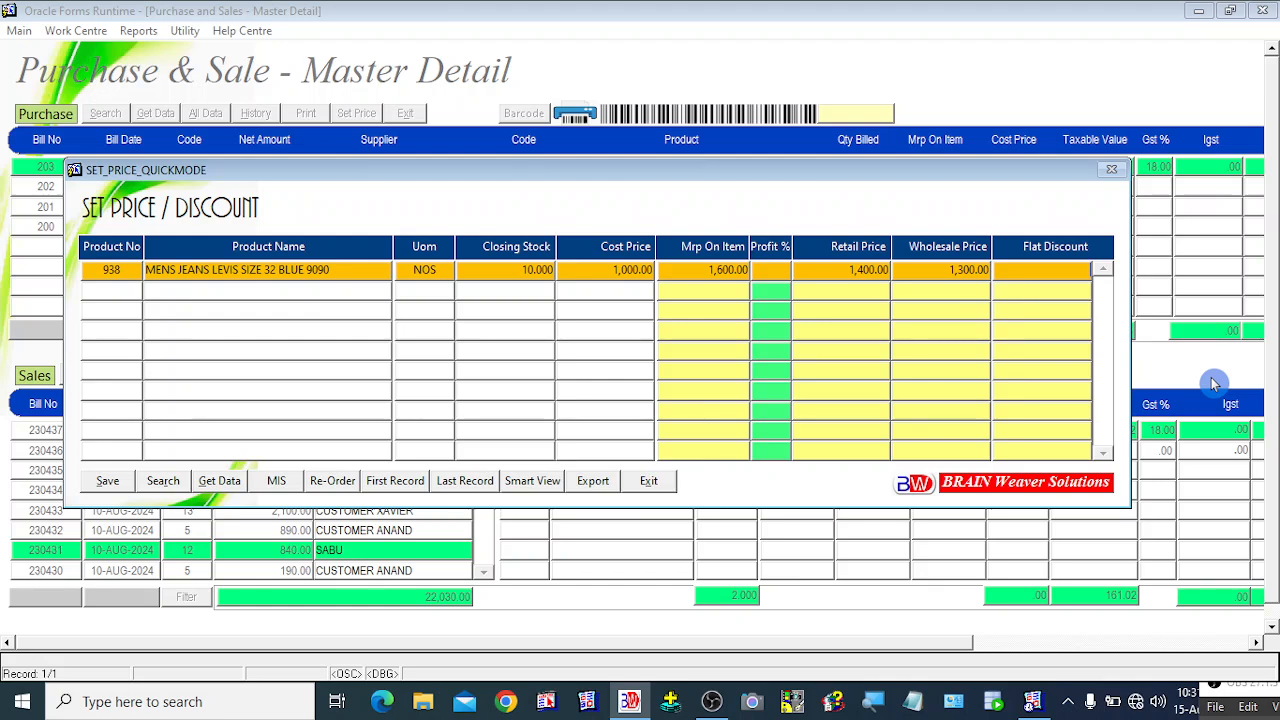
text(4)
key(BackSpace)
text(50)
key(Tab)
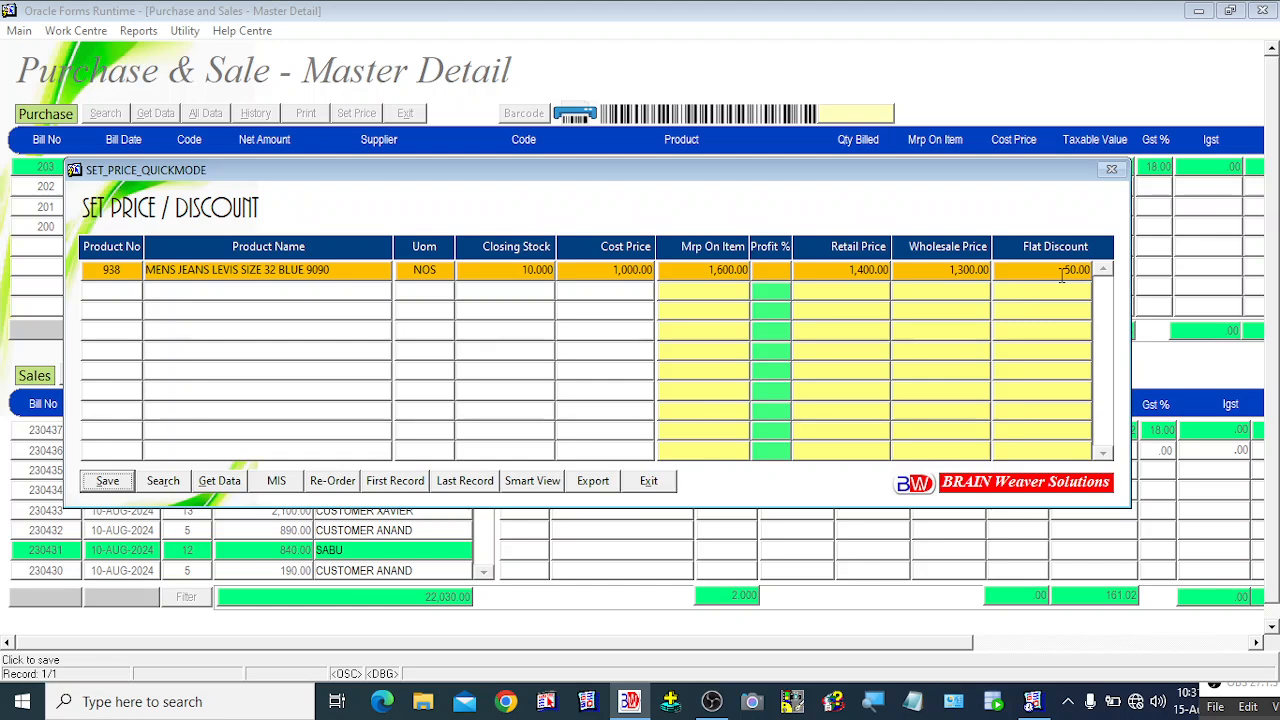
Review the entered prices, save them and exit both the price setup and the master detail view.
click(827, 272)
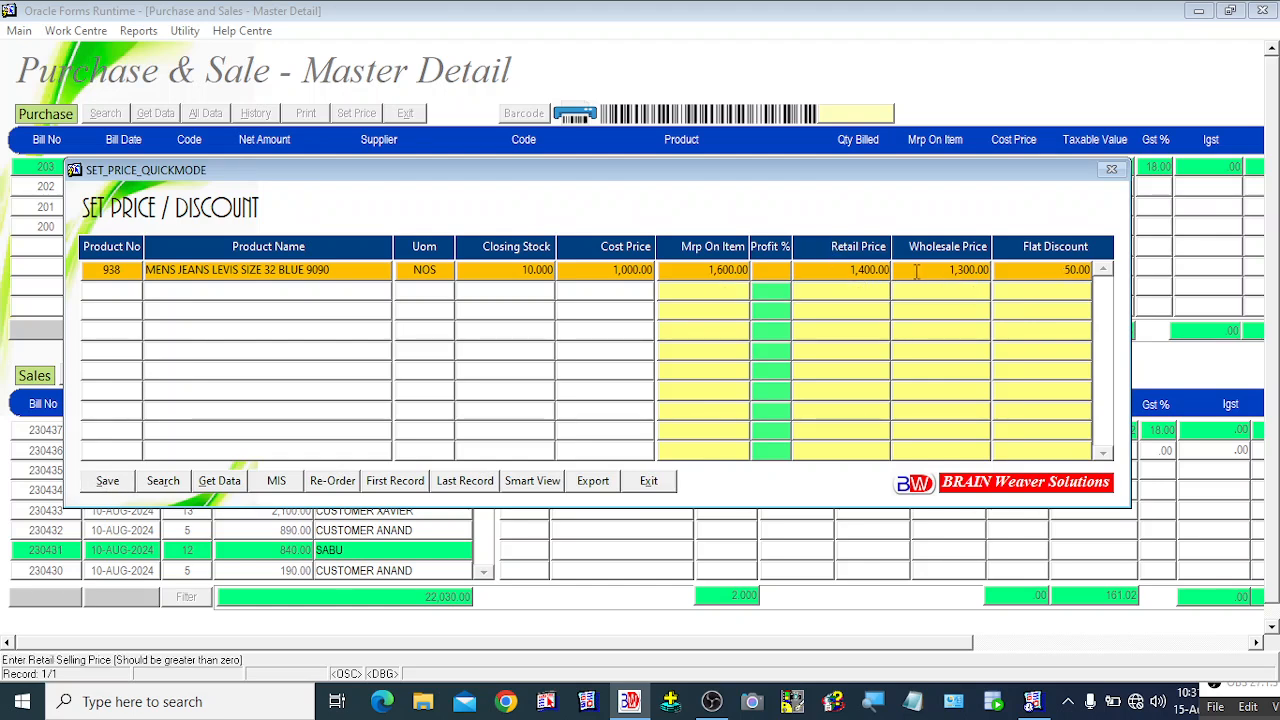
click(953, 273)
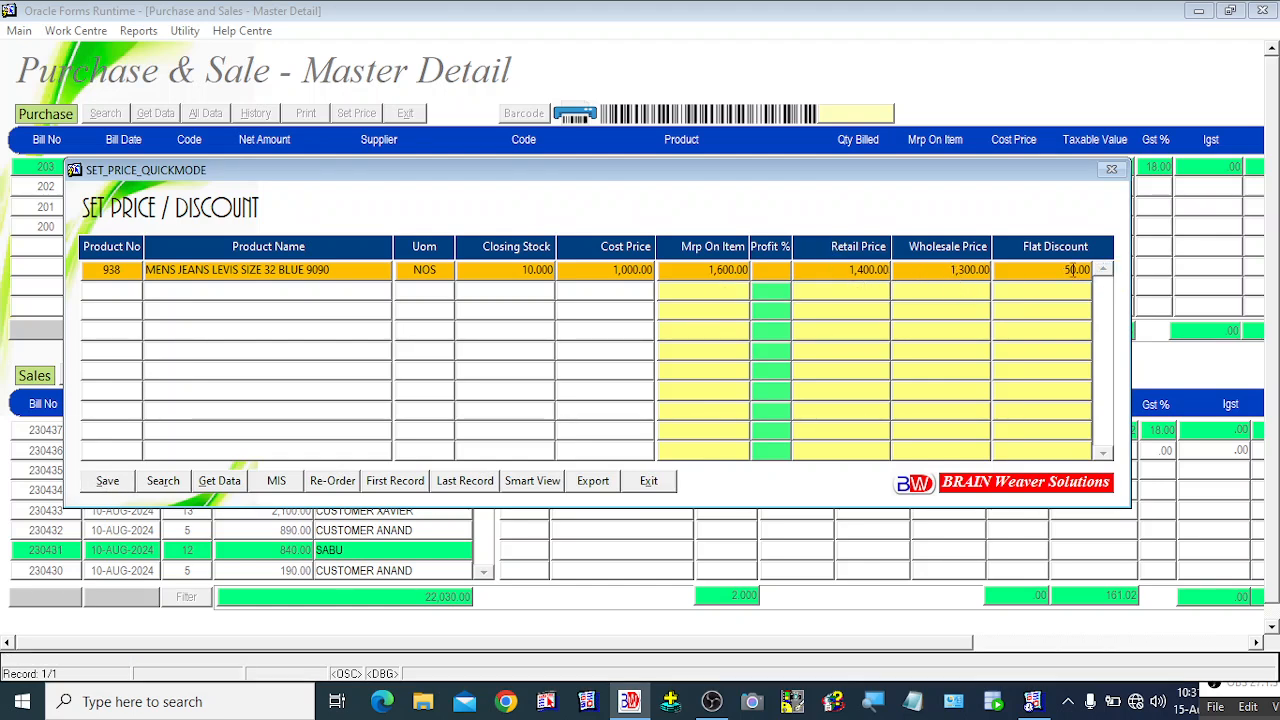
click(104, 484)
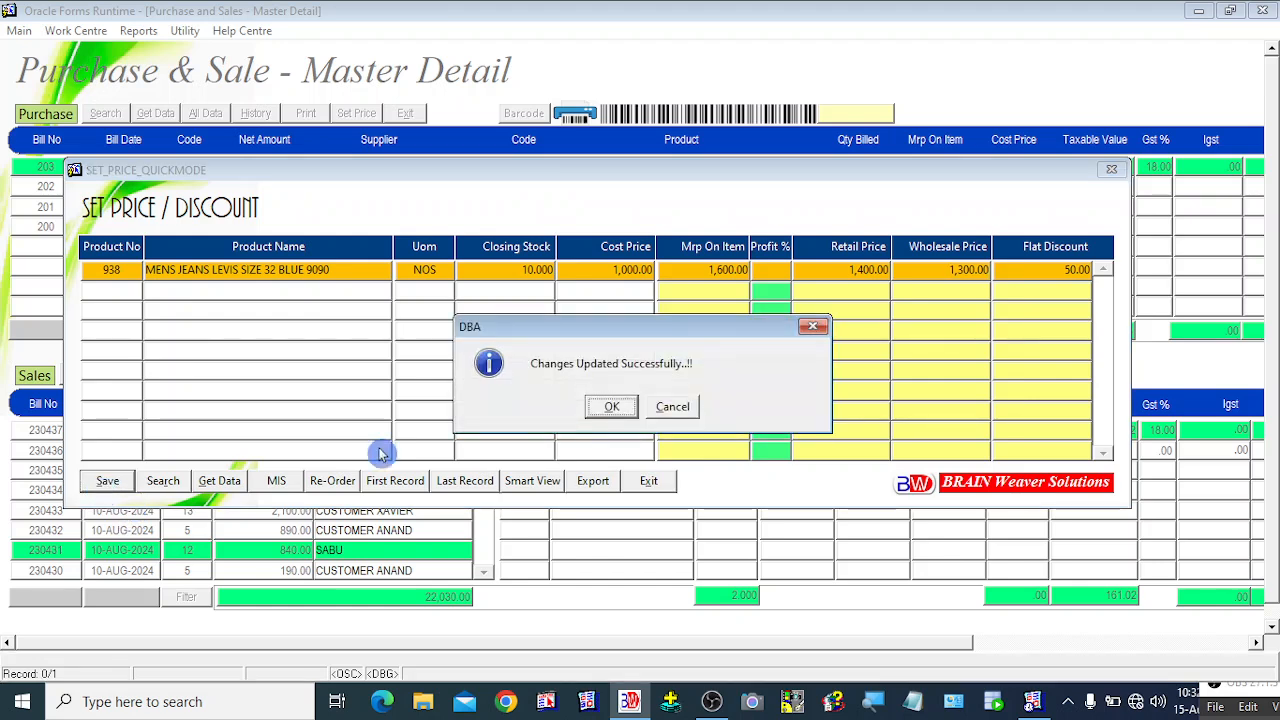
click(612, 408)
click(651, 486)
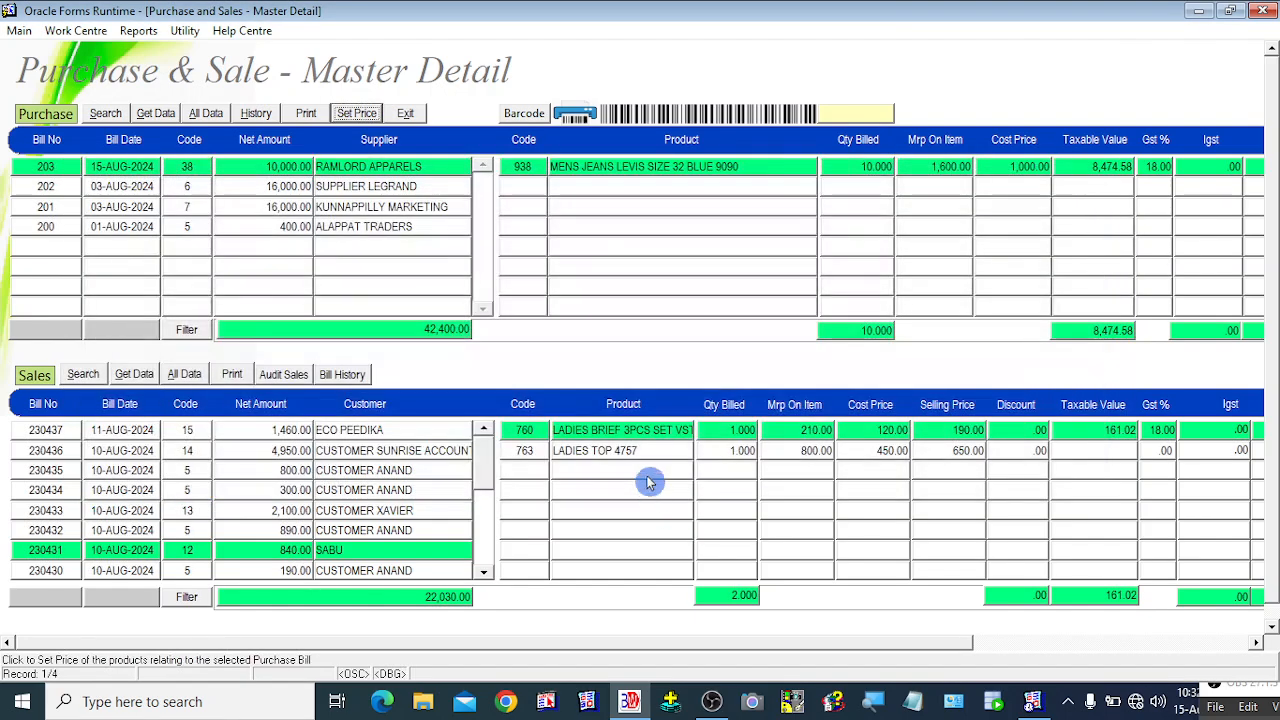
click(406, 115)
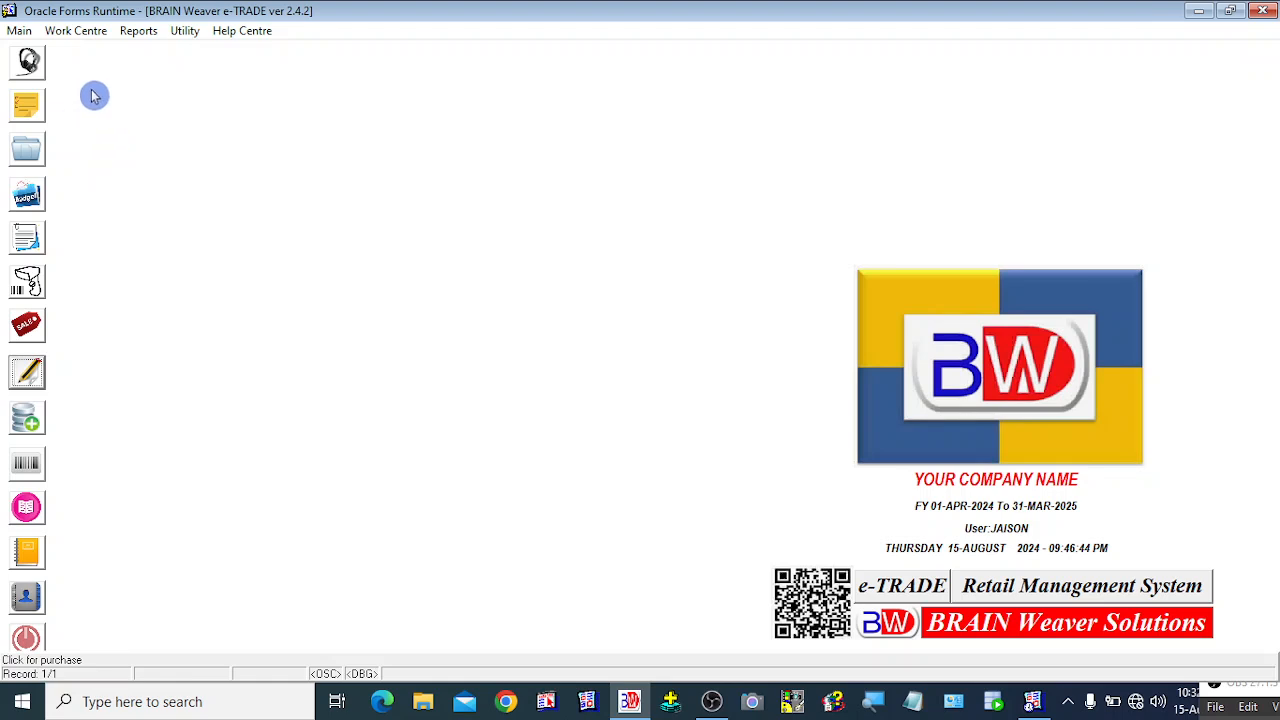
click(89, 33)
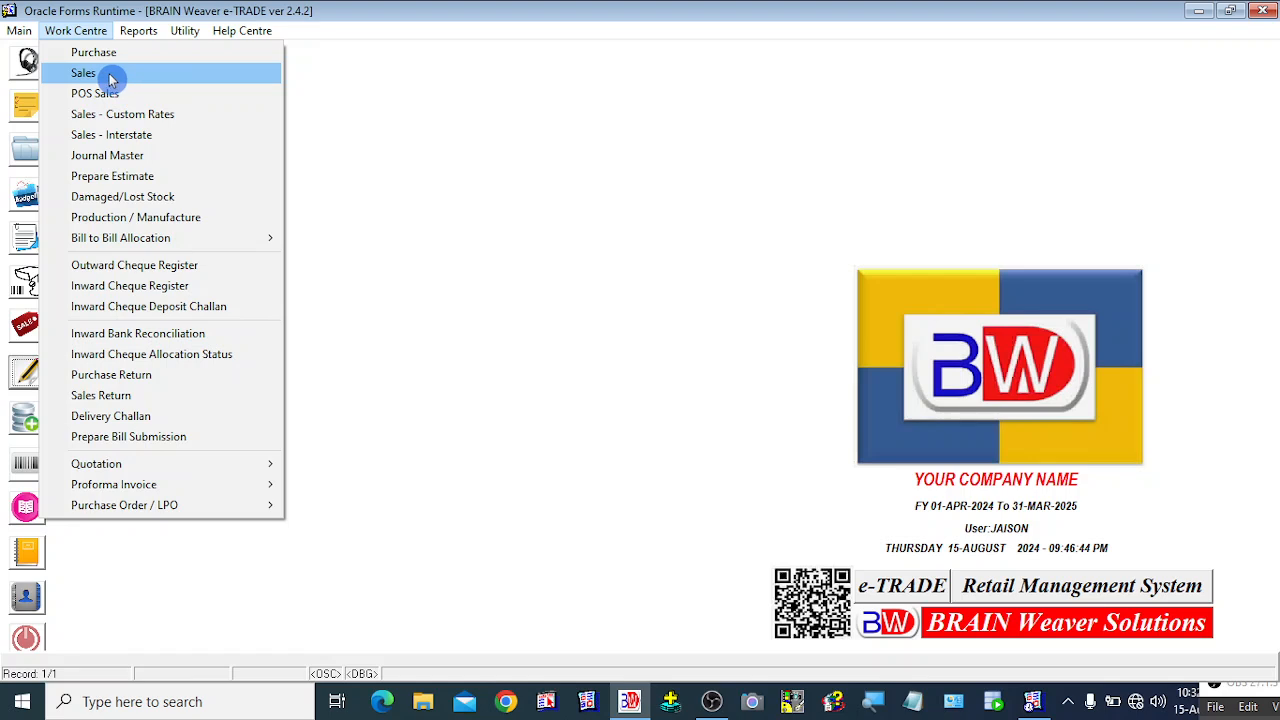
click(469, 297)
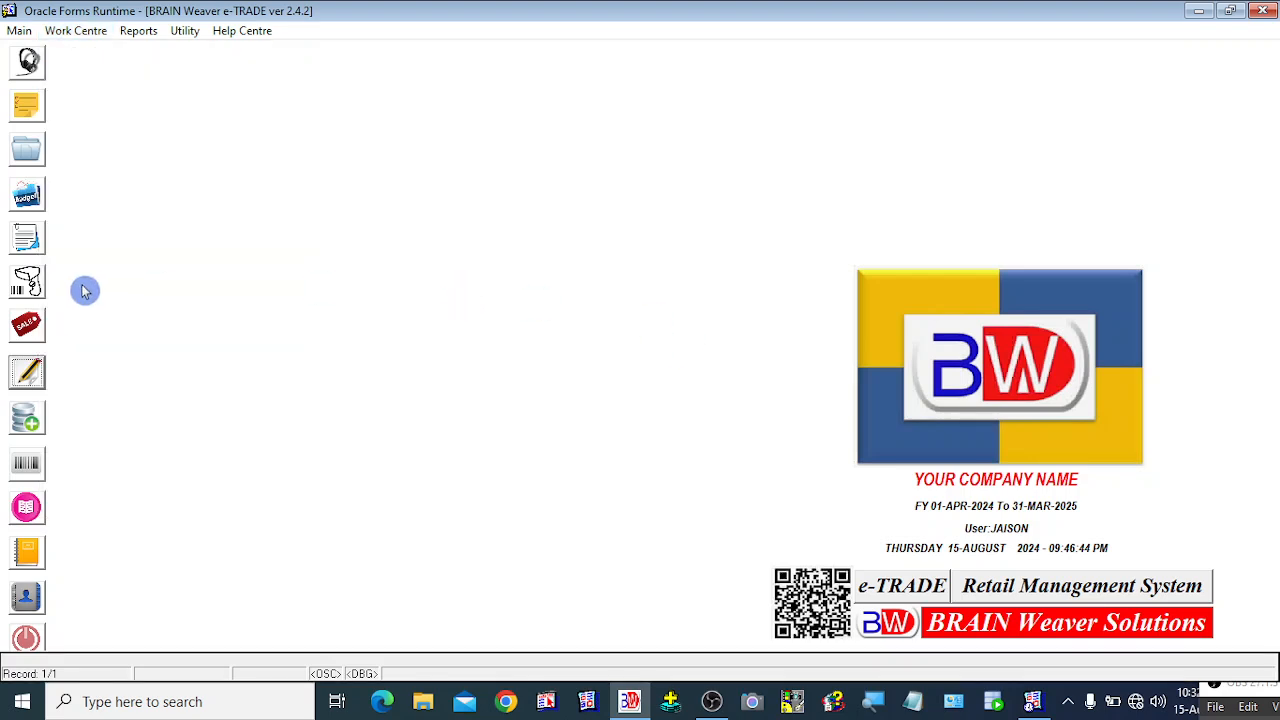
click(68, 33)
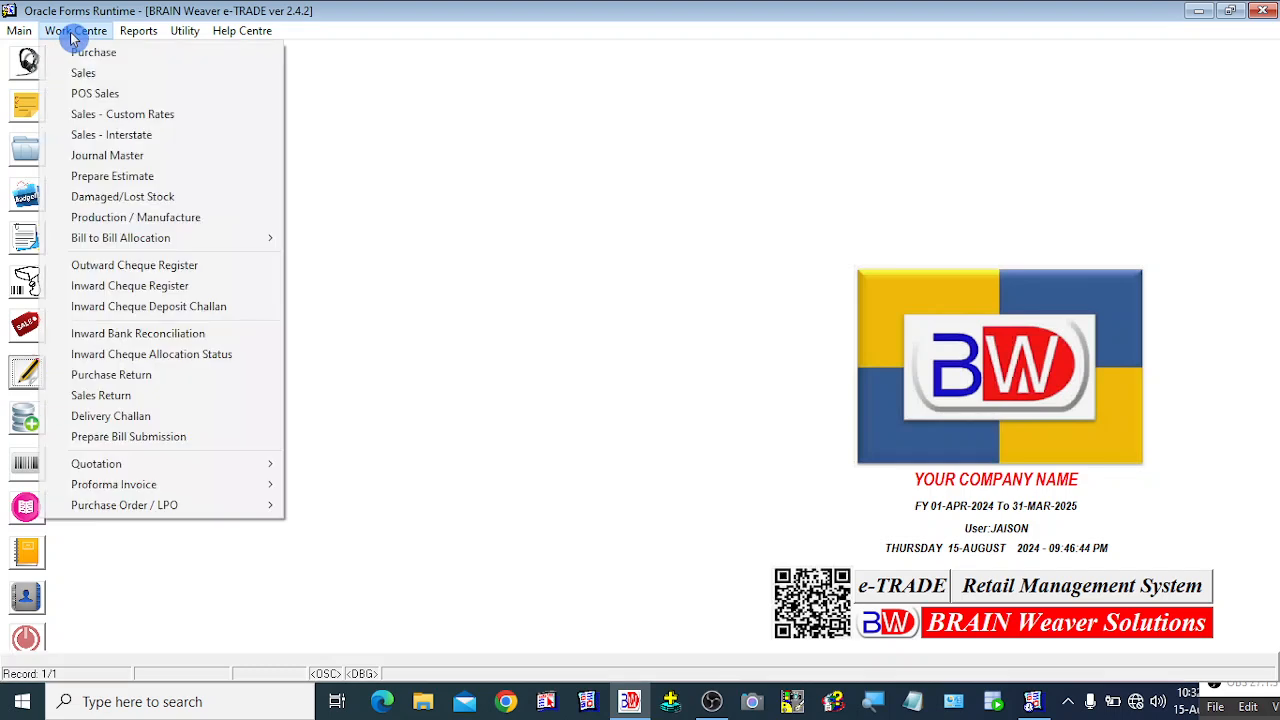
click(104, 93)
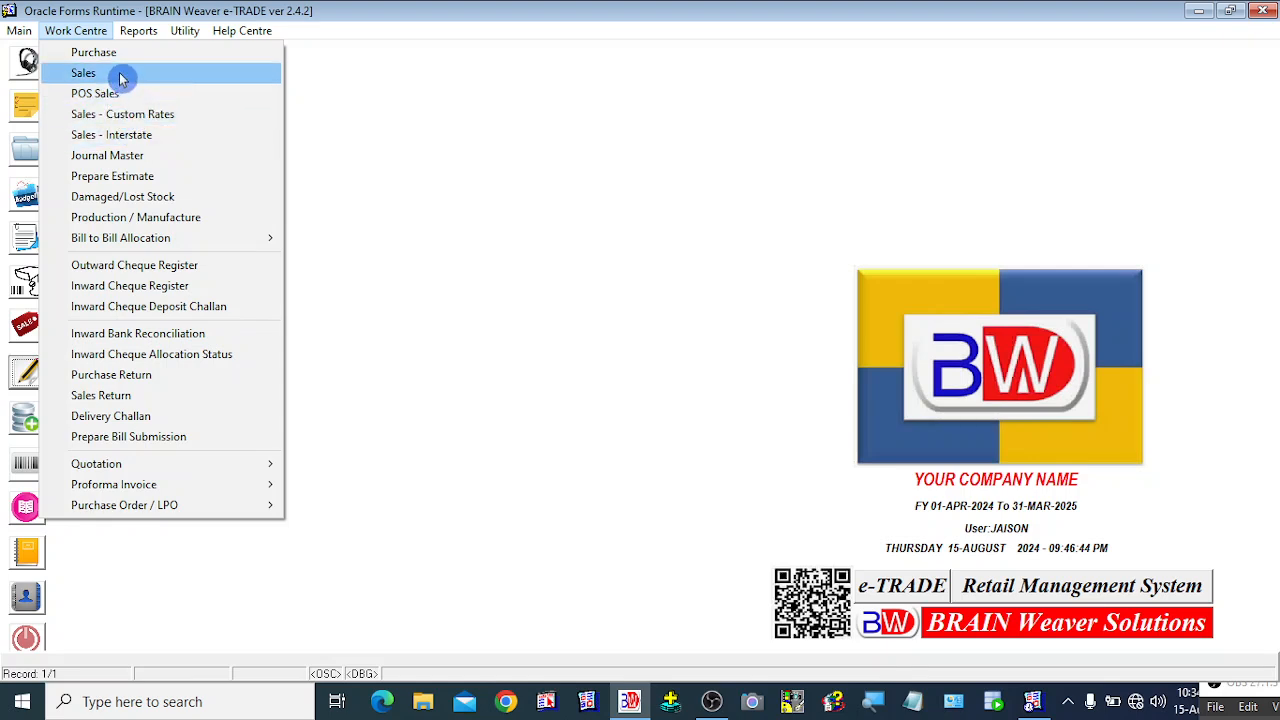
click(460, 173)
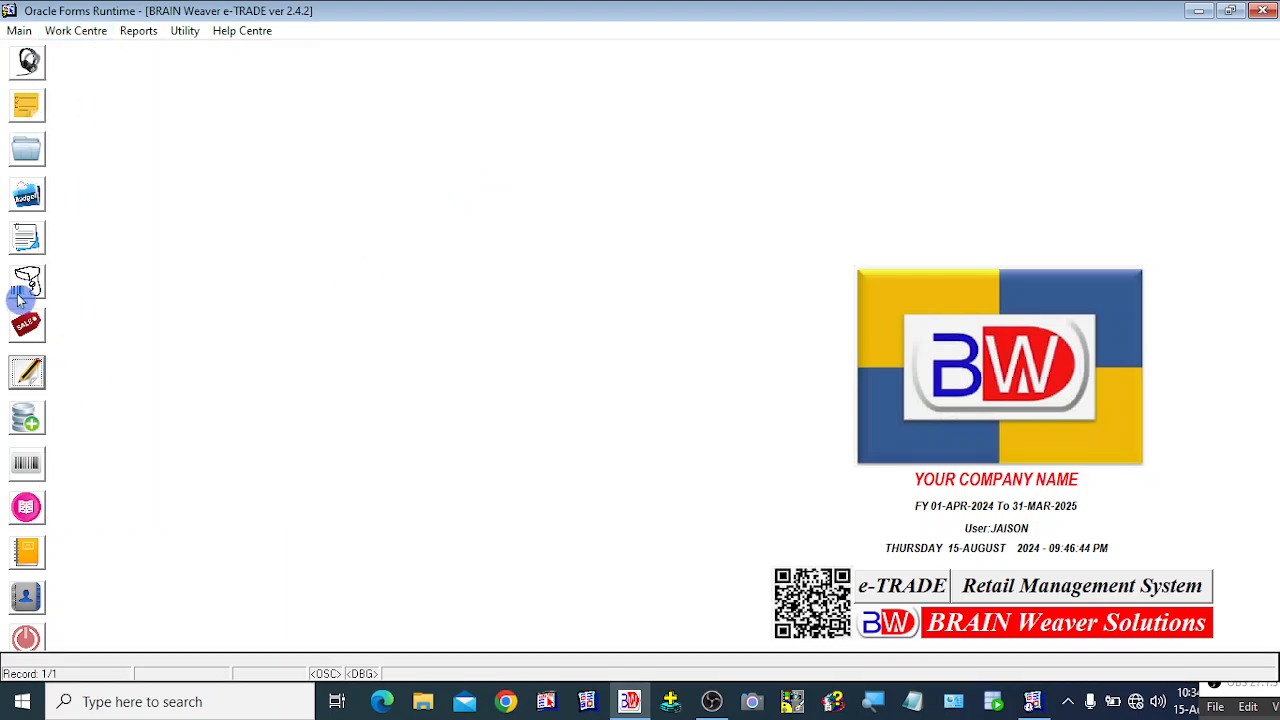
click(88, 30)
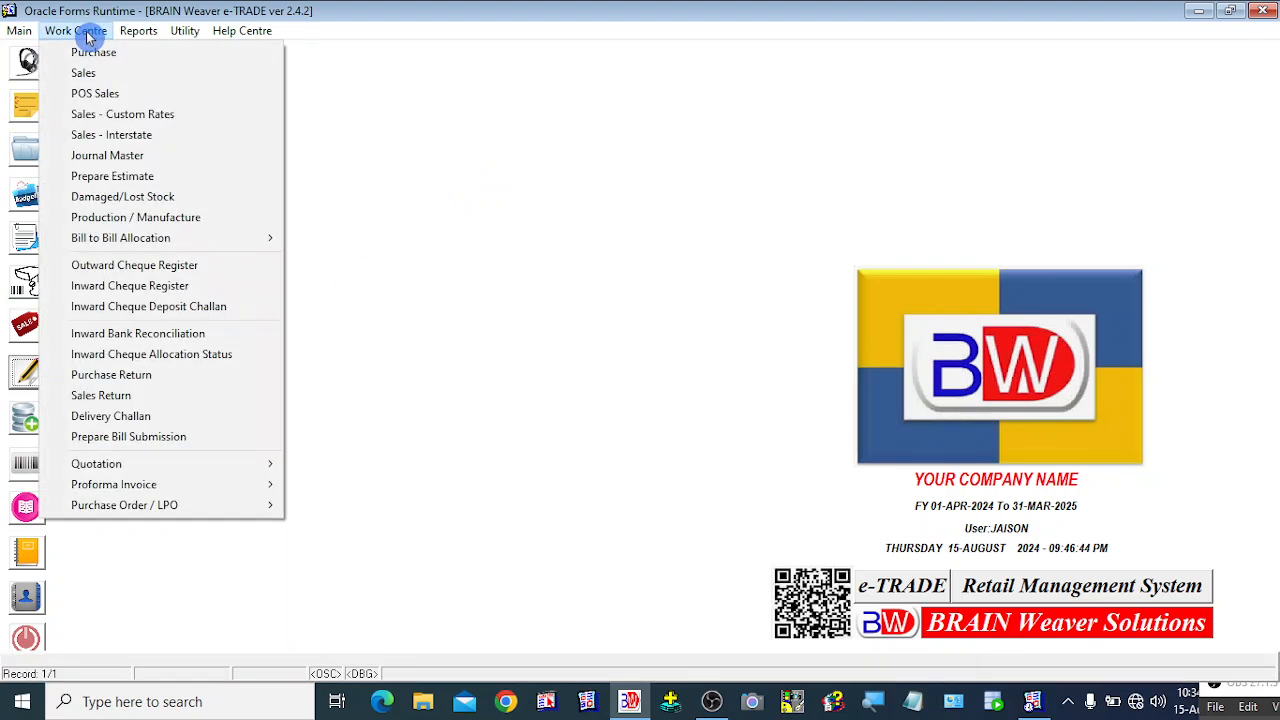
click(458, 251)
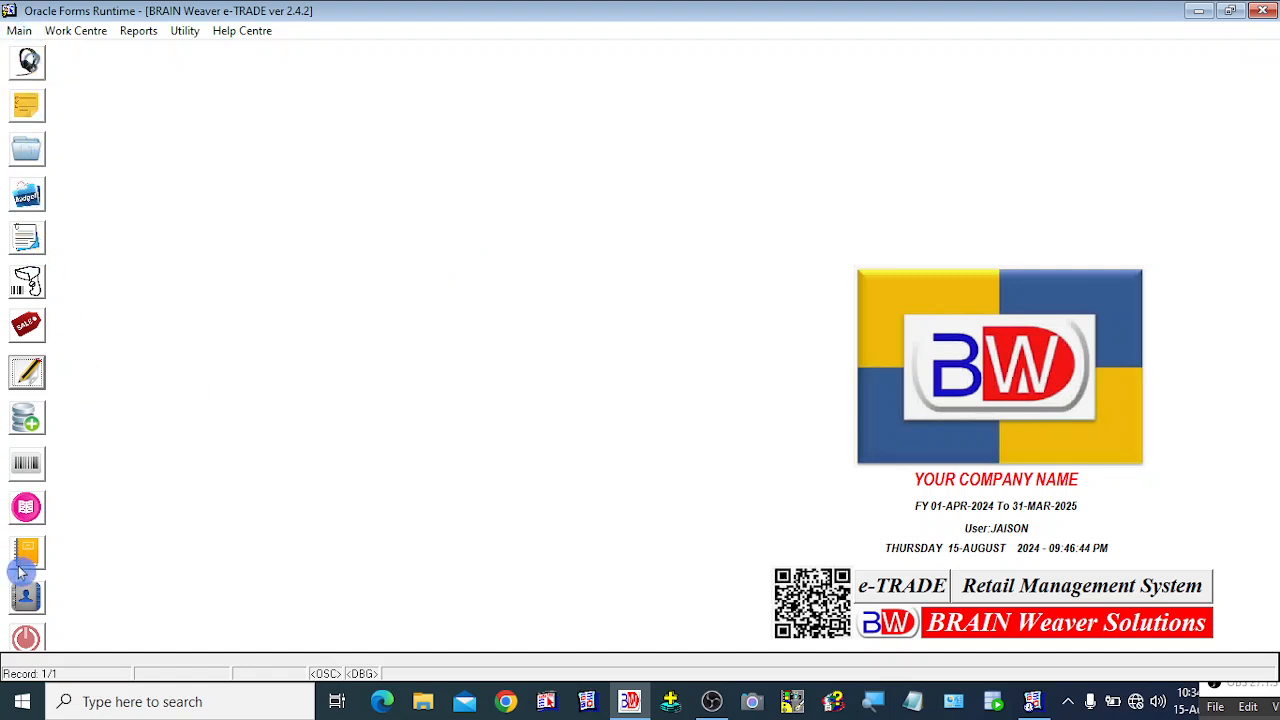
Start a new sales invoice for WALK IN CUSTOMERS, keeping the current bill date, B2C type and Retail pricing mode.
click(30, 335)
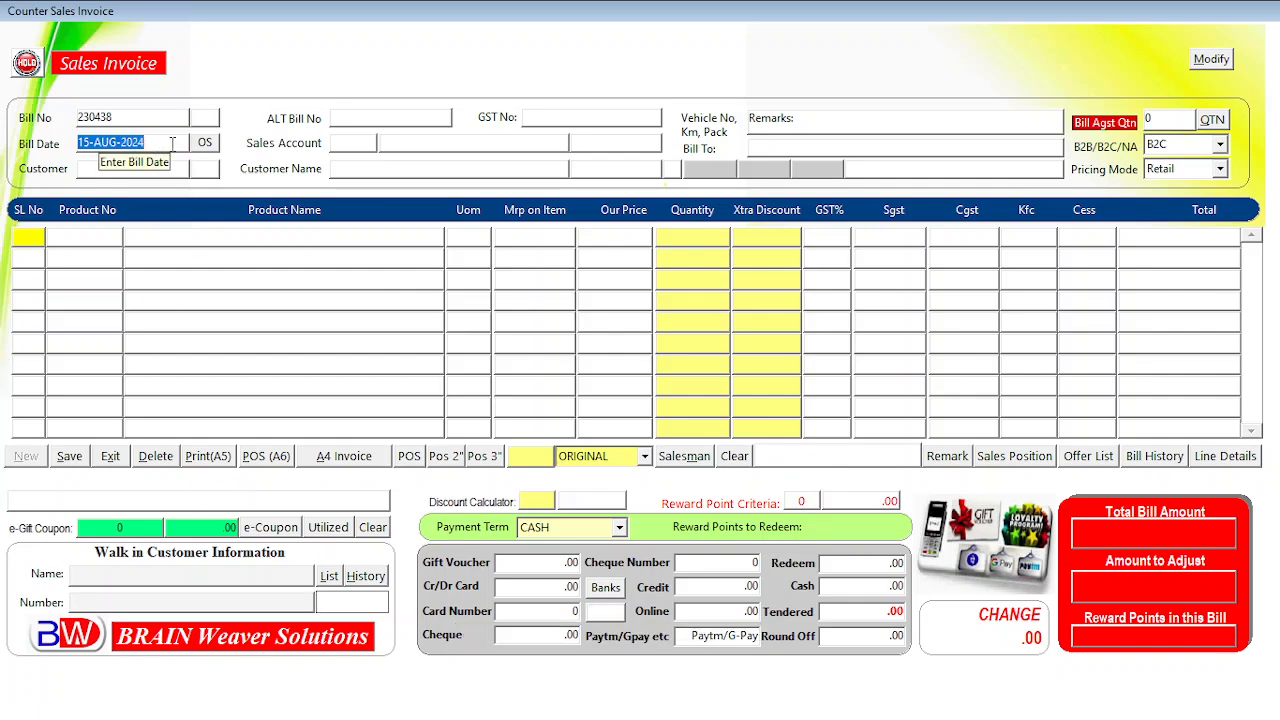
key(Return)
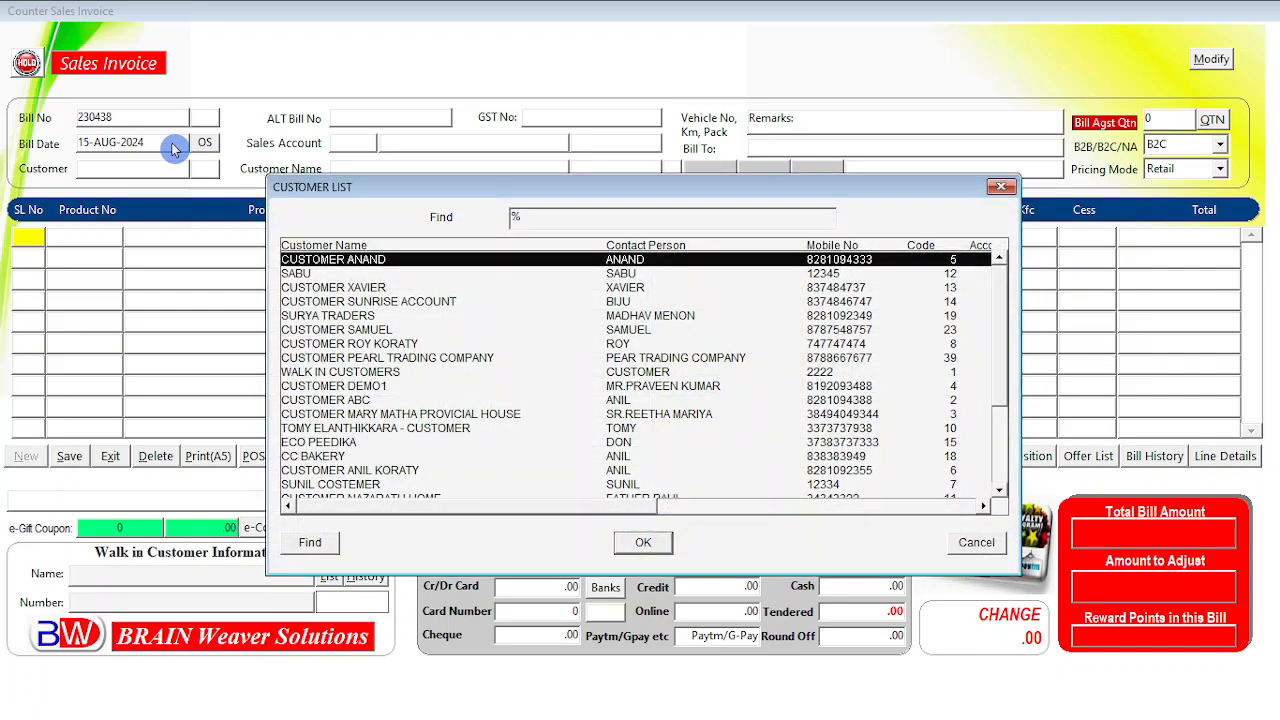
text(wALK IN CUSTOMERS)
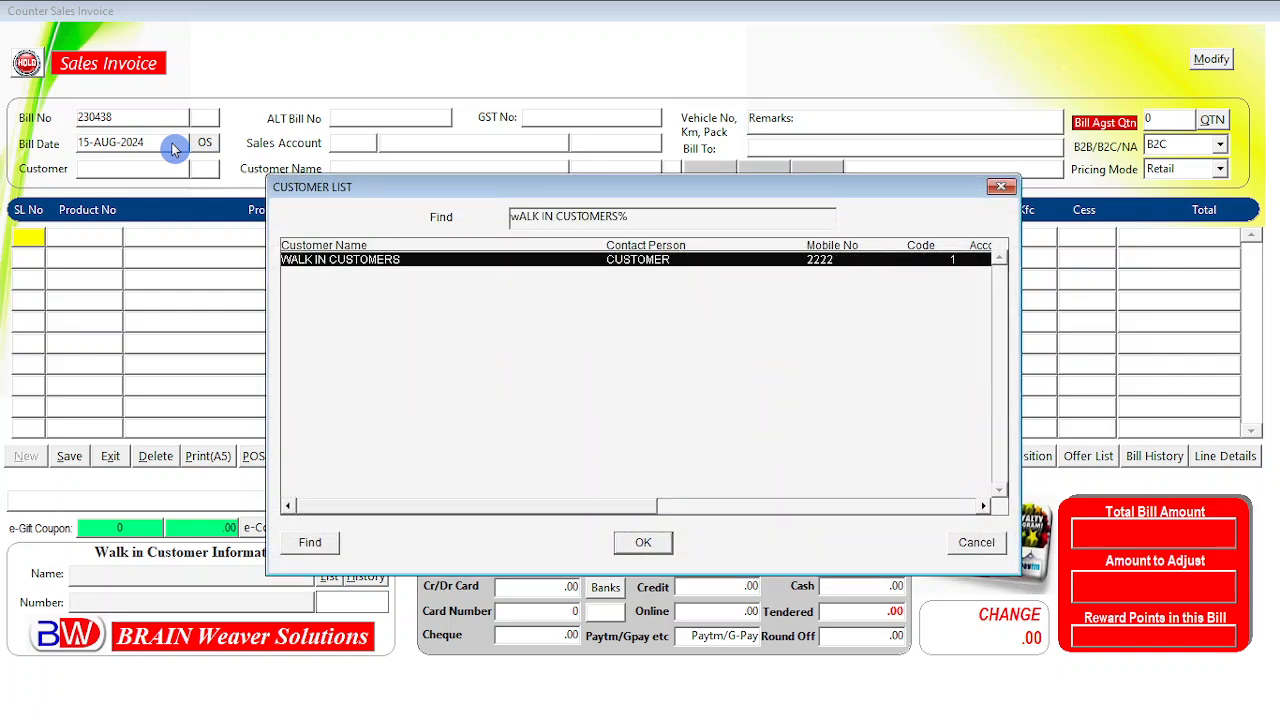
key(Return)
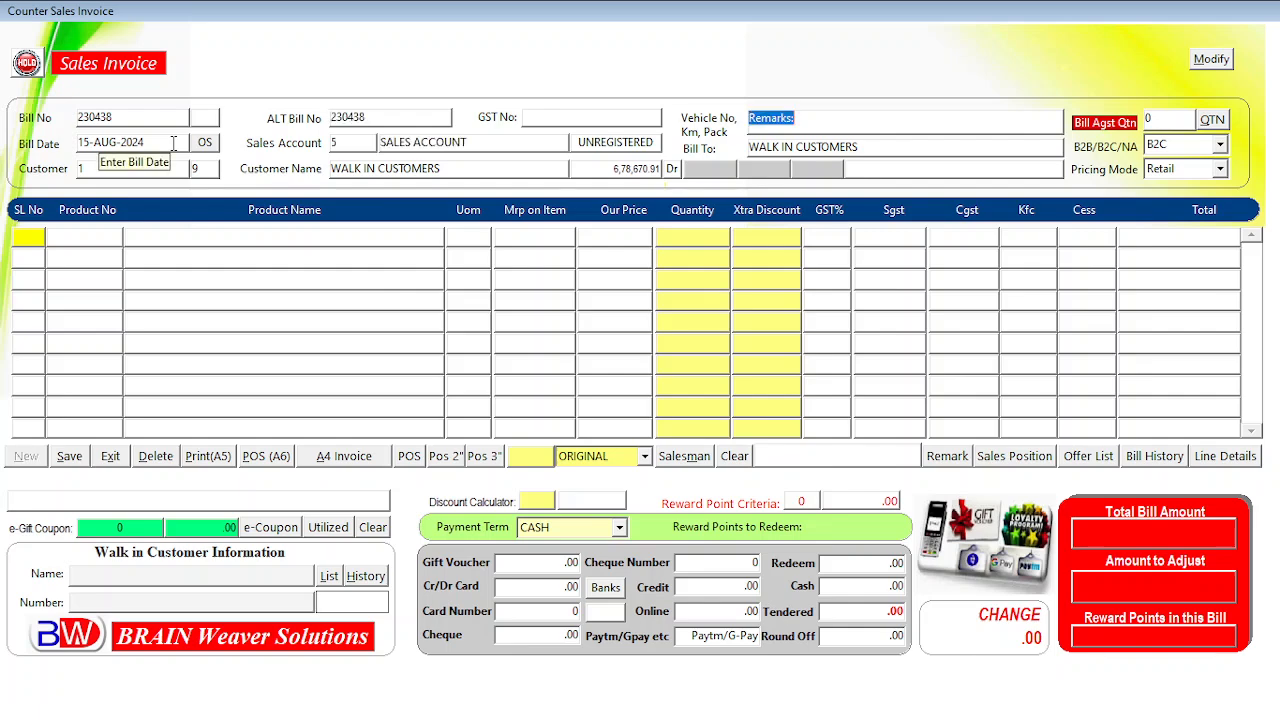
key(Return)
key(Return)
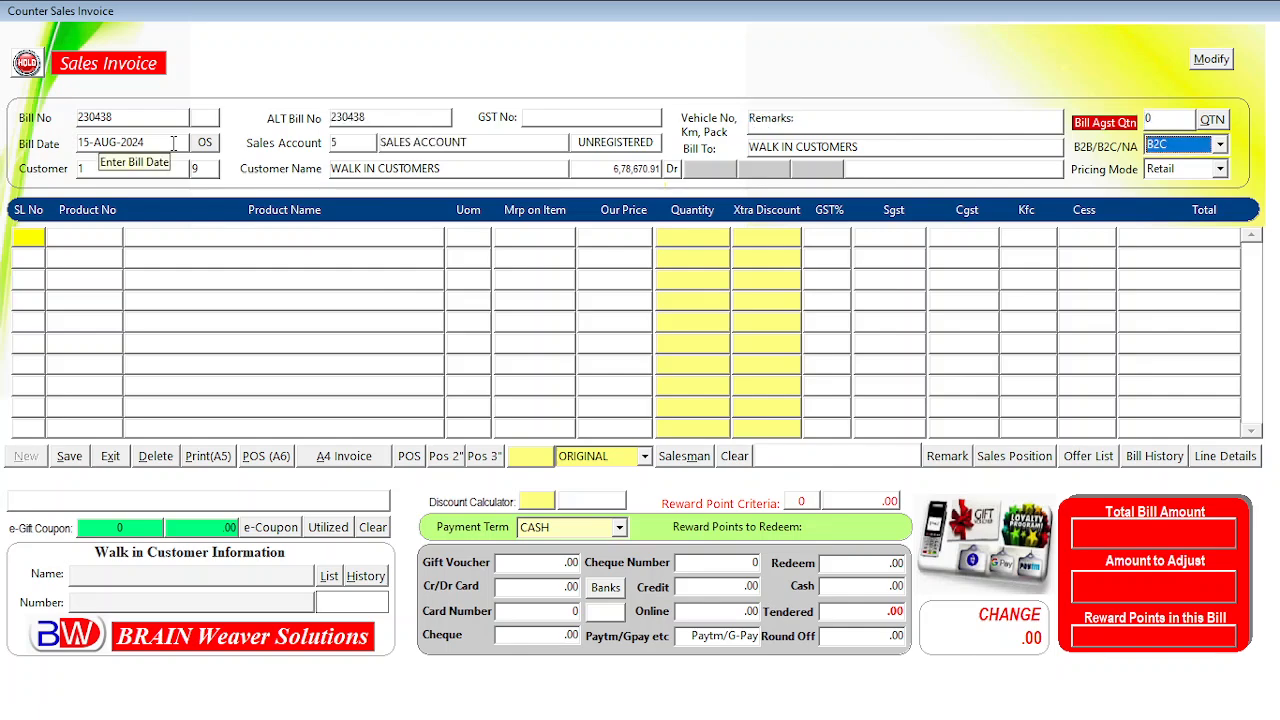
key(Return)
key(Return)
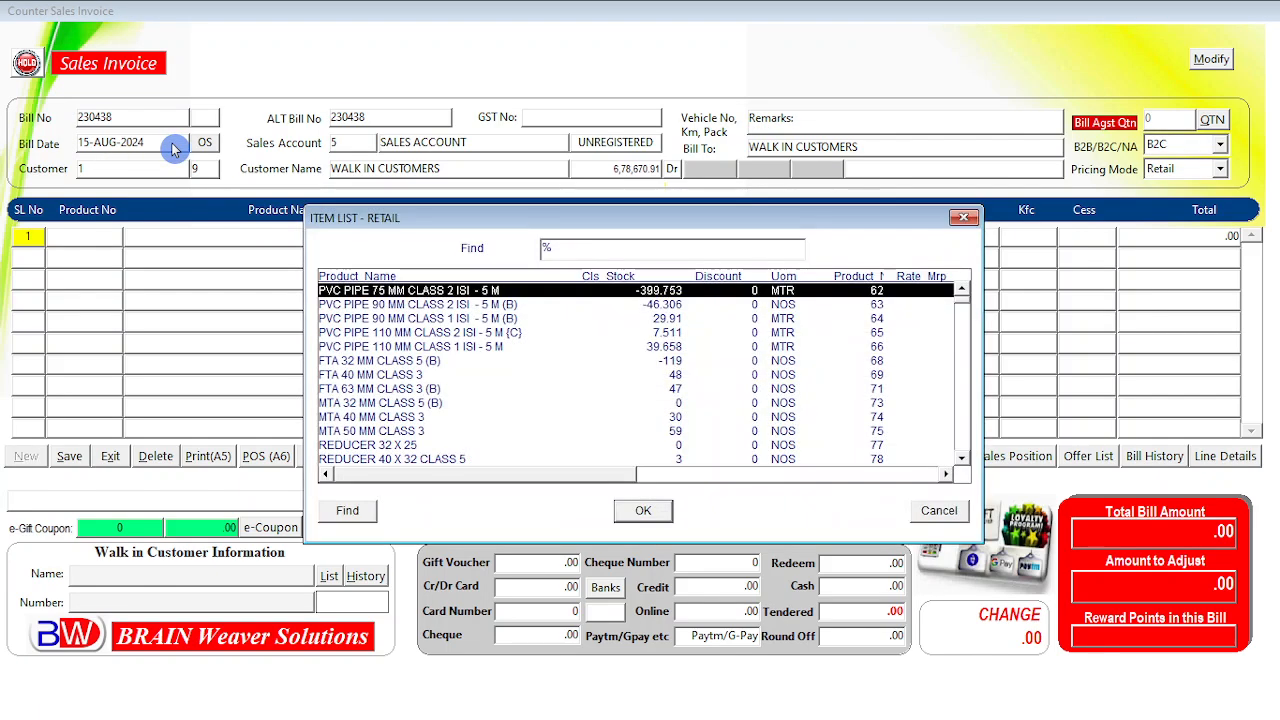
Find the men's items and add MENS JEANS LEVIS SIZE 32 BLUE 9090 as the invoice's first line.
text(me)
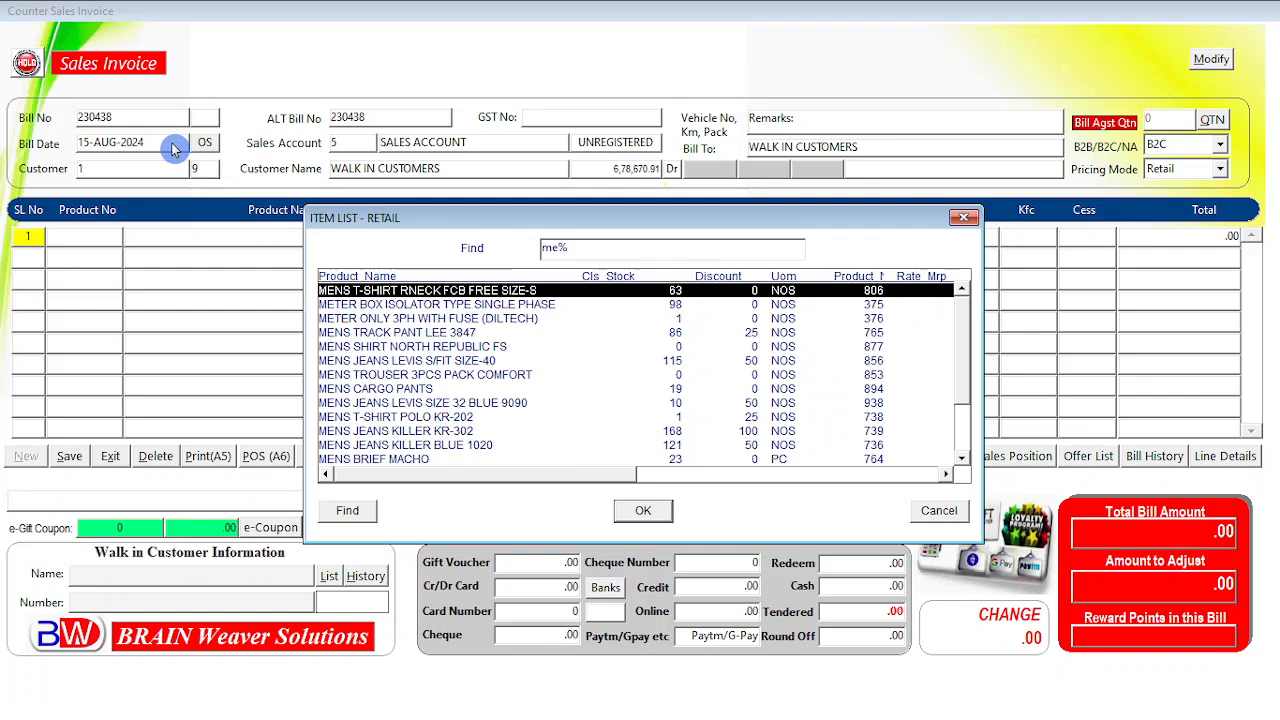
text(n)
key(Down)
key(Down)
key(Down)
key(Down)
key(Down)
key(Down)
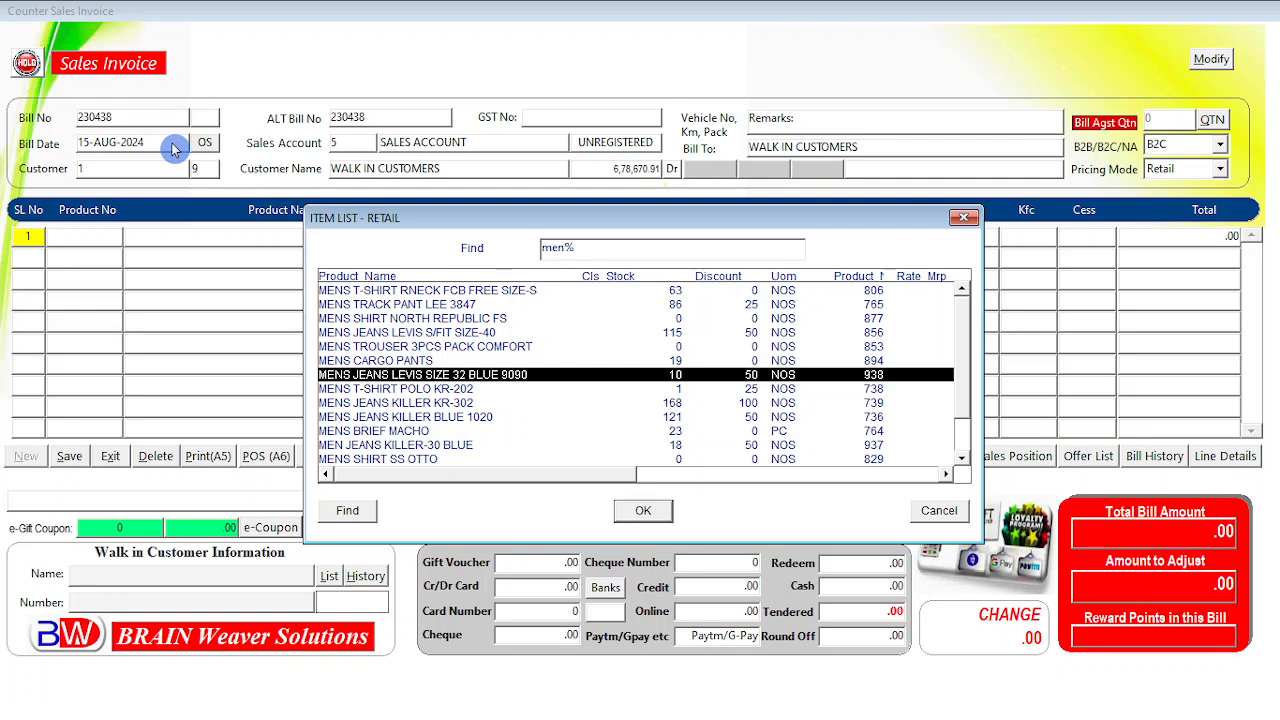
double_click(519, 379)
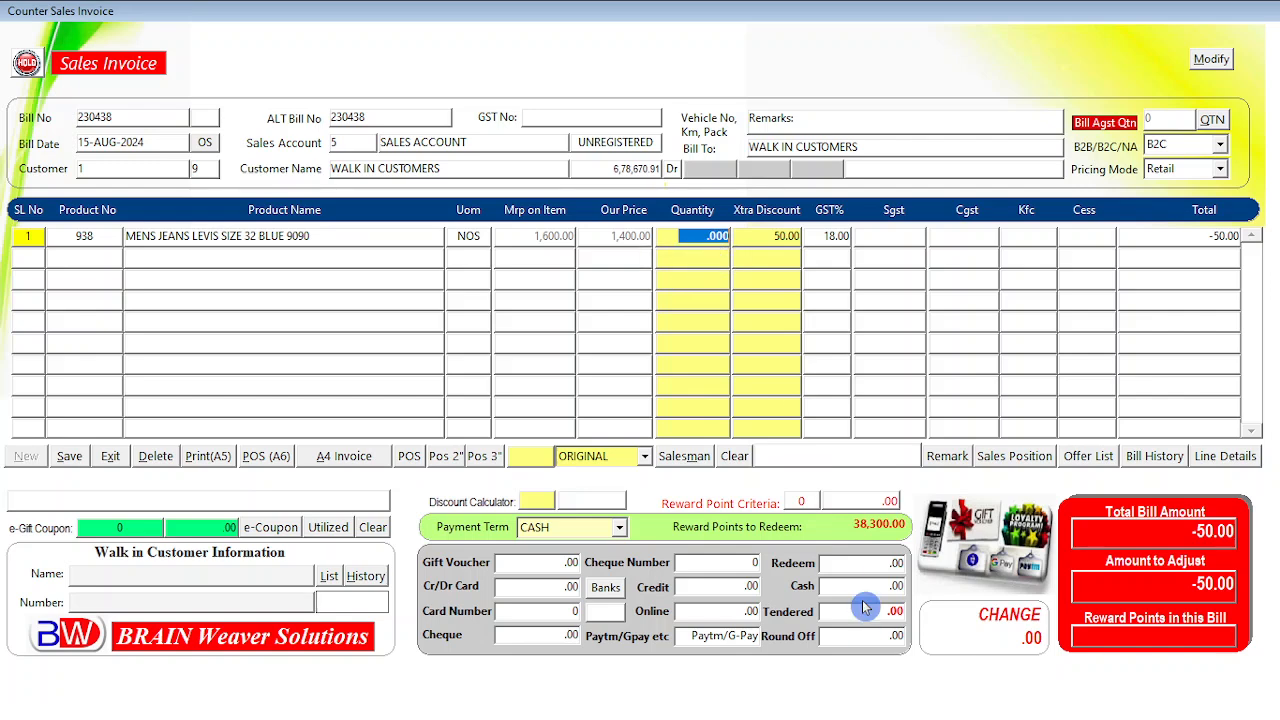
Set the jeans line's quantity to 1 and its extra discount to 0.
text(1)
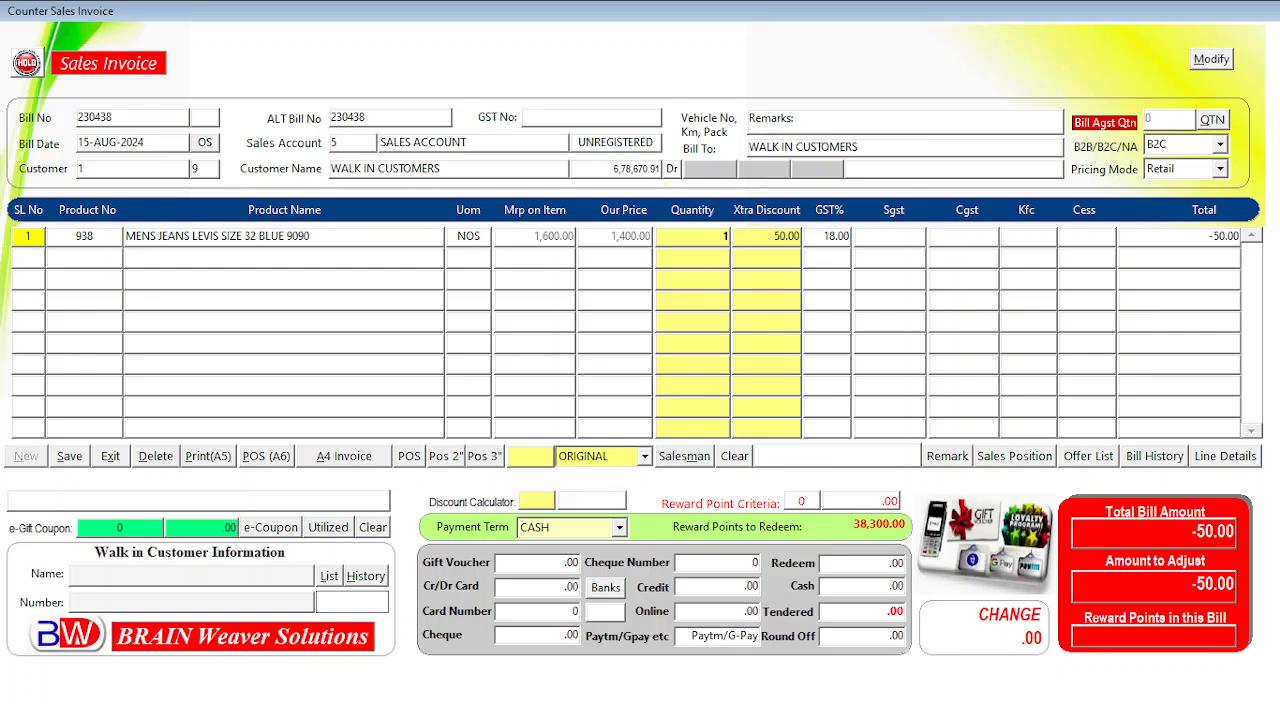
key(Return)
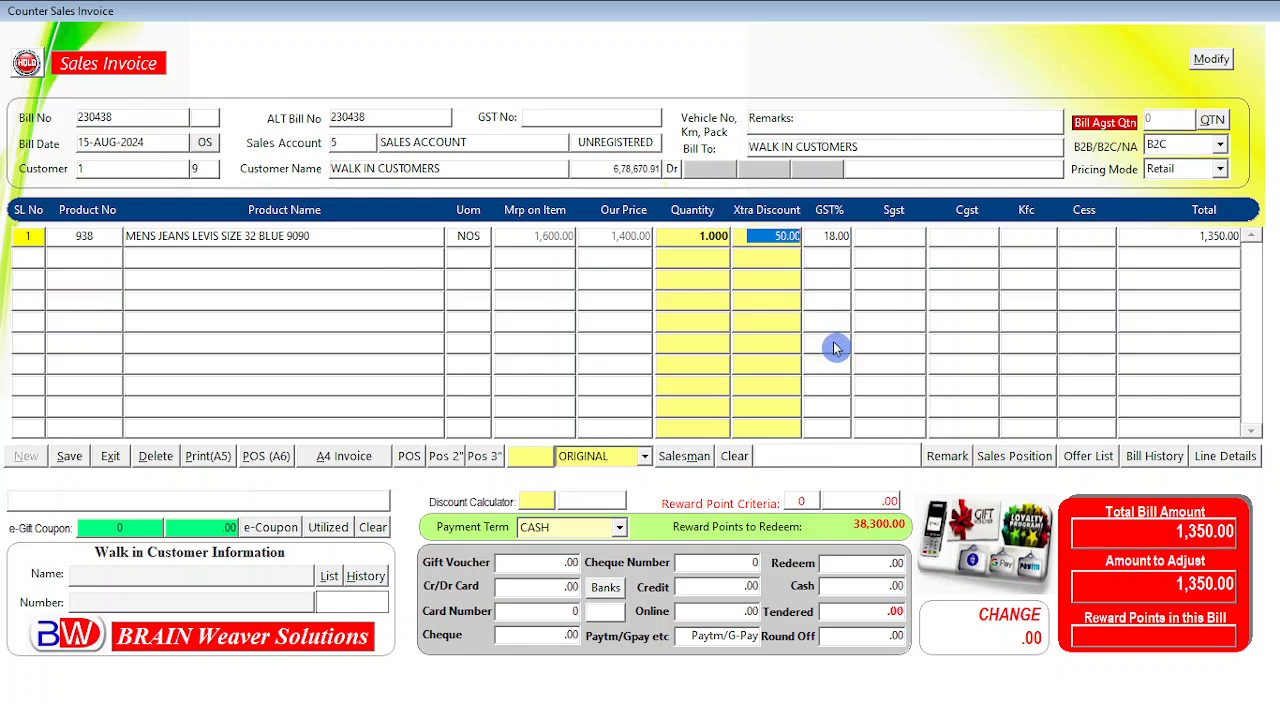
text(0)
key(Return)
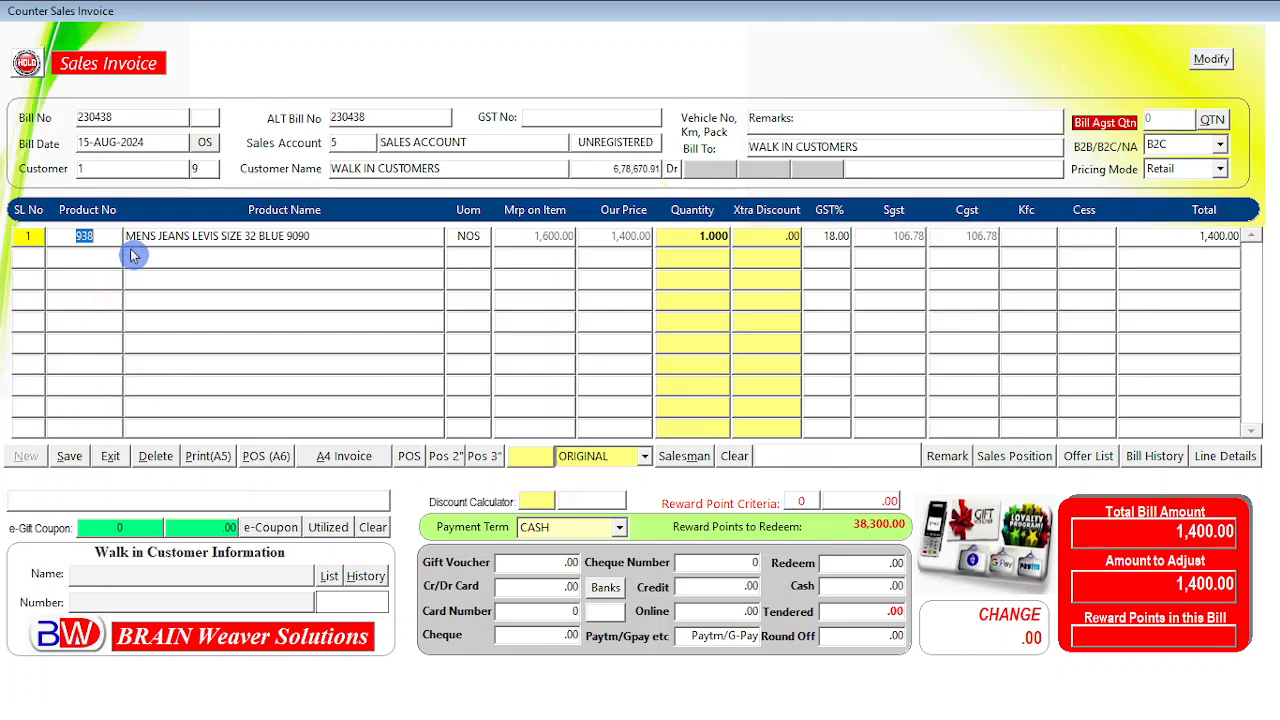
Settle the full bill amount with the CASH payment term, enter 1500 as the tendered amount and save the bill.
key(ctrl+Page_Down)
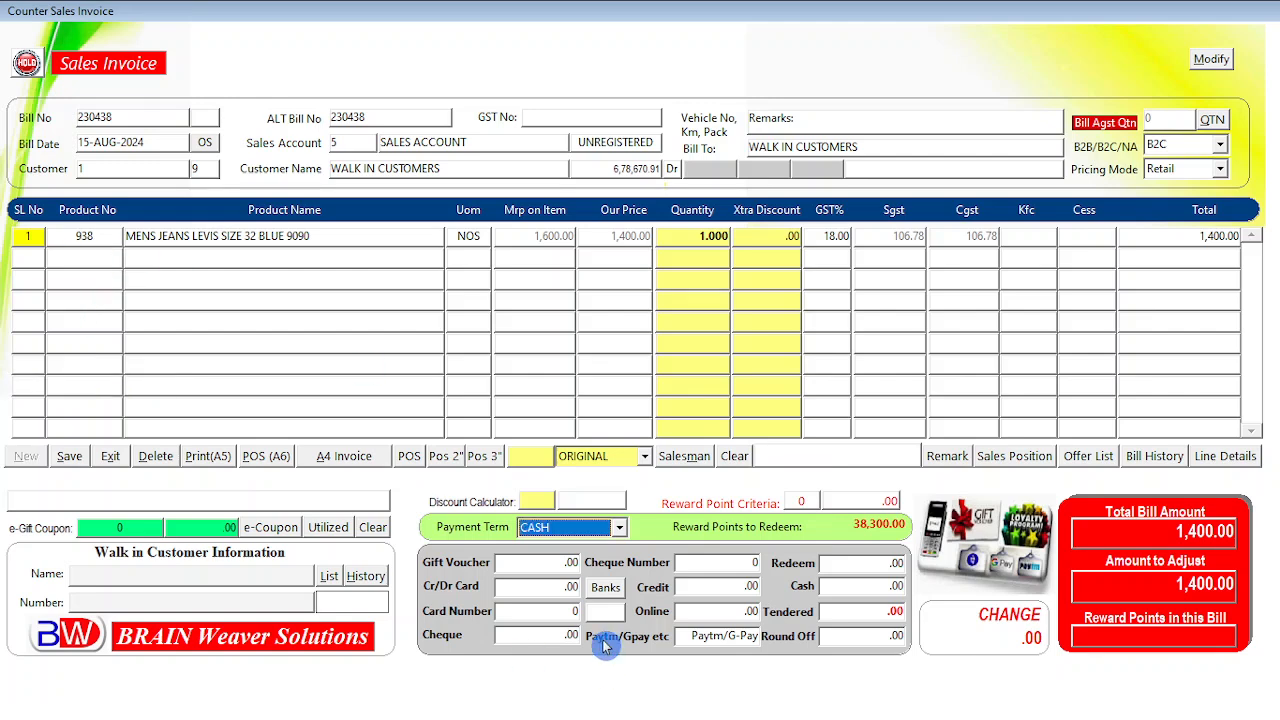
click(619, 528)
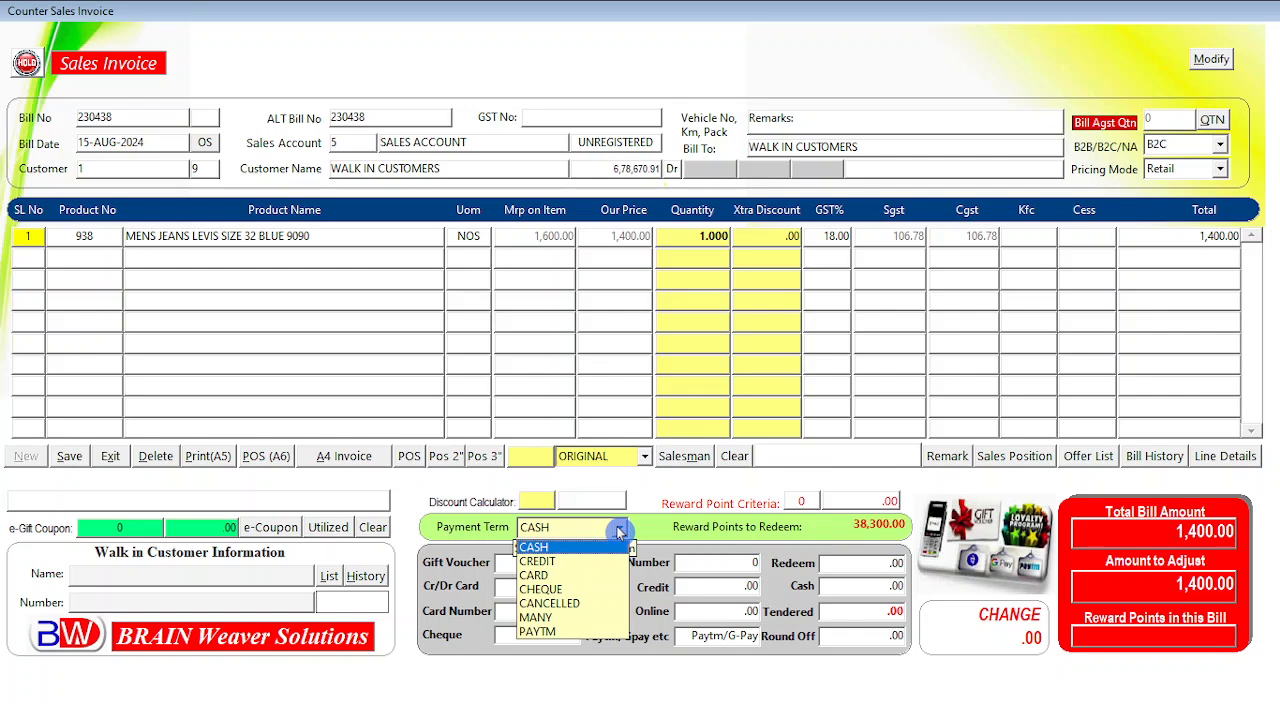
click(619, 531)
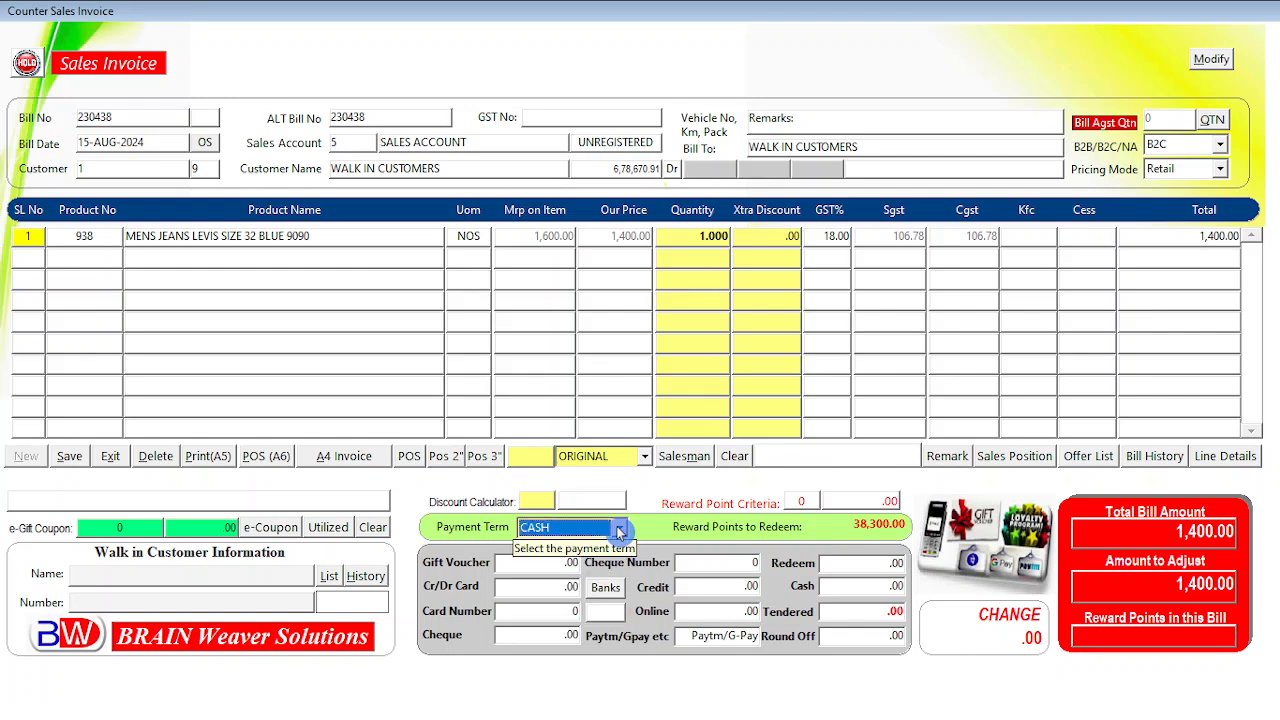
key(Return)
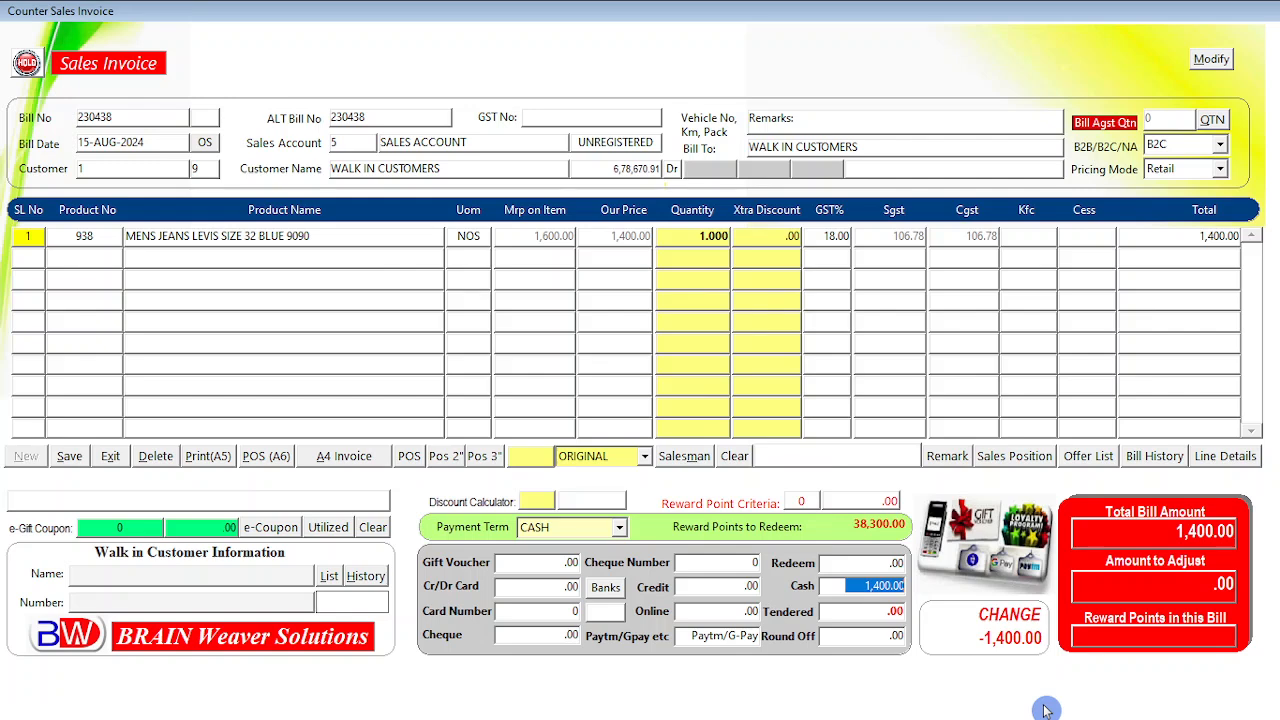
key(Return)
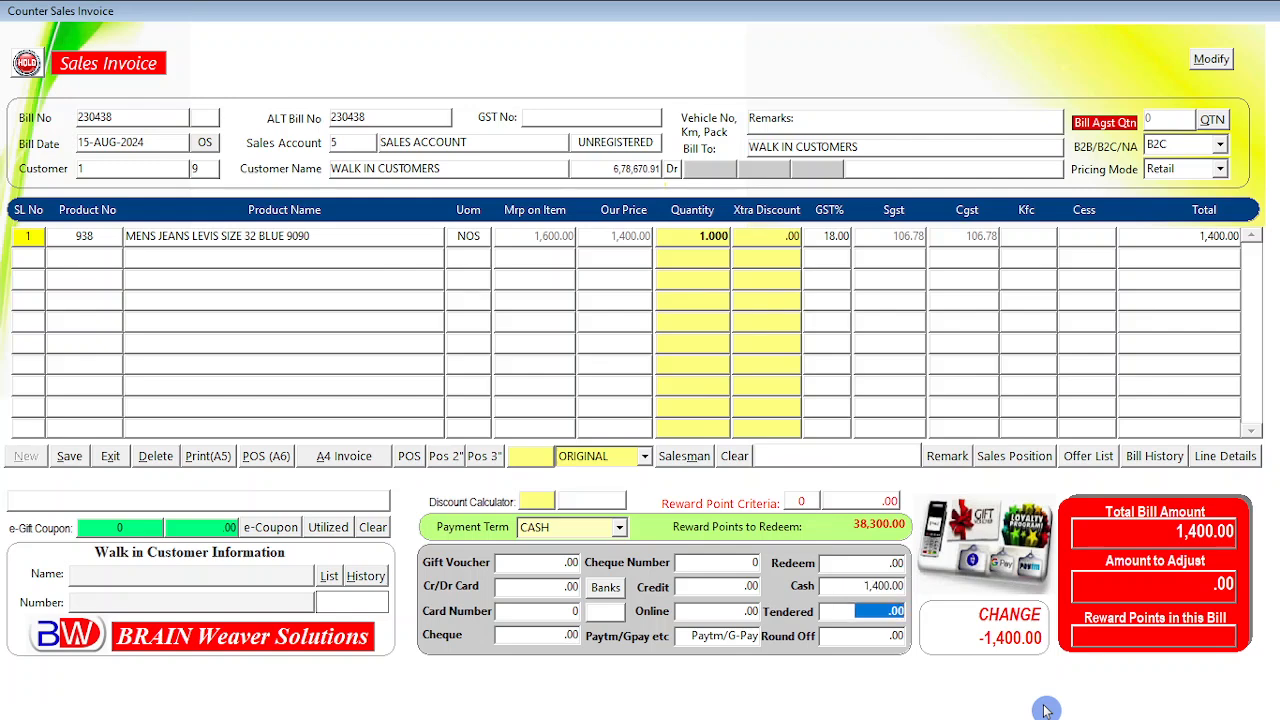
text(1500)
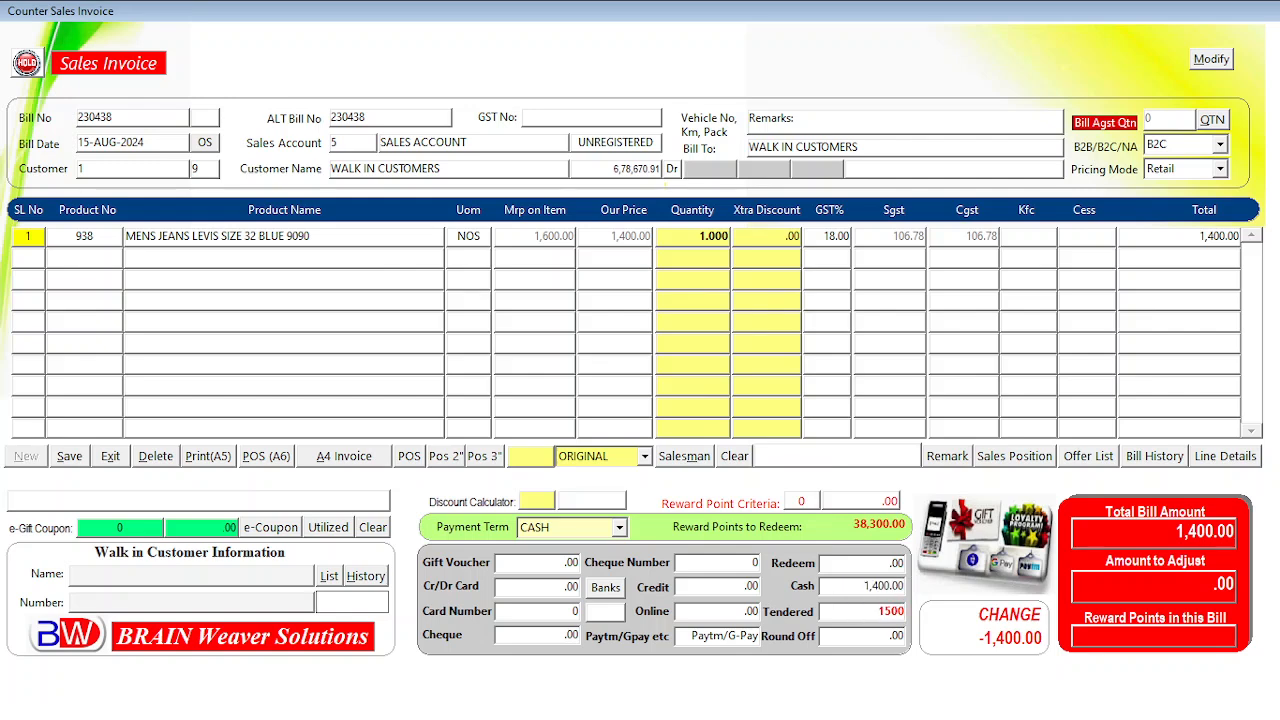
key(Return)
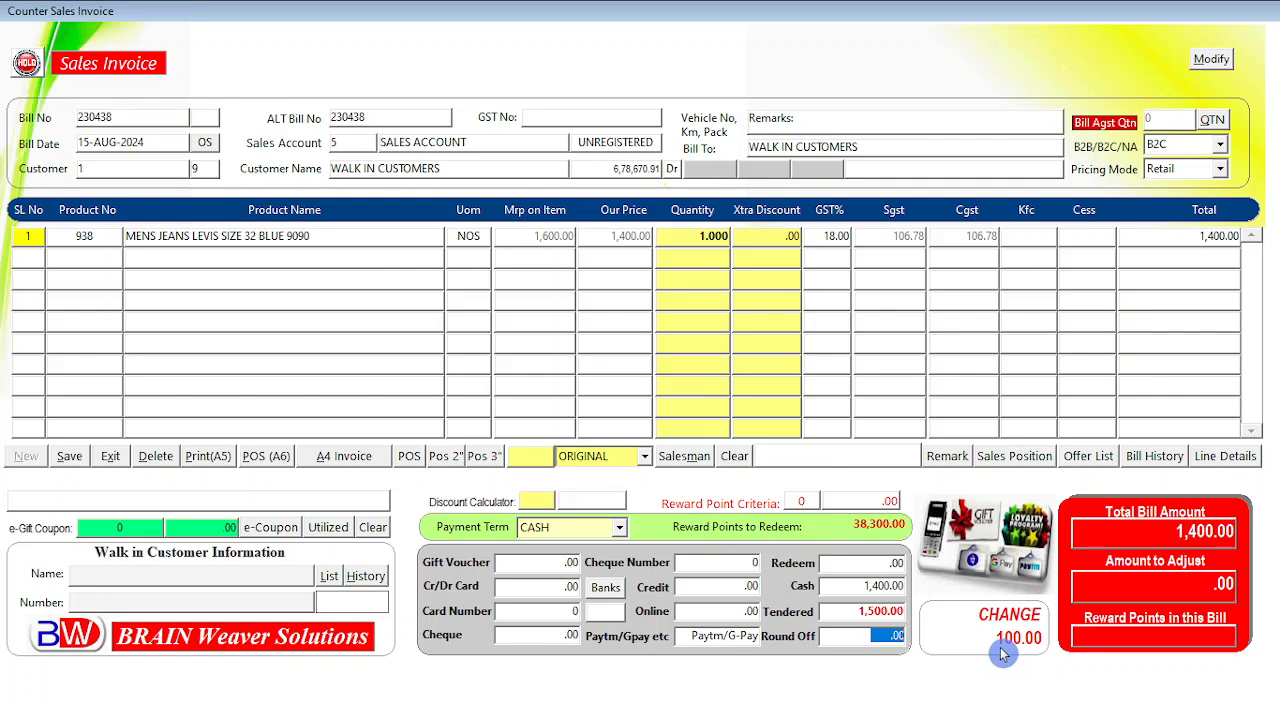
key(Return)
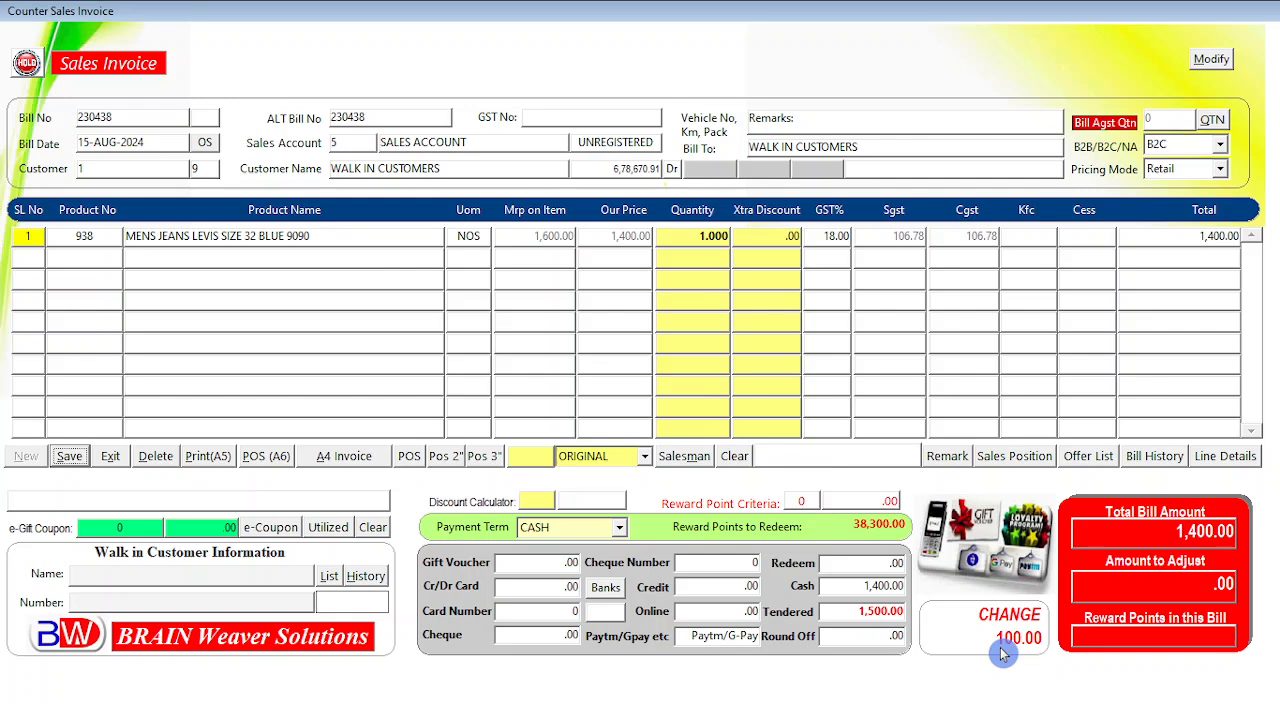
click(70, 457)
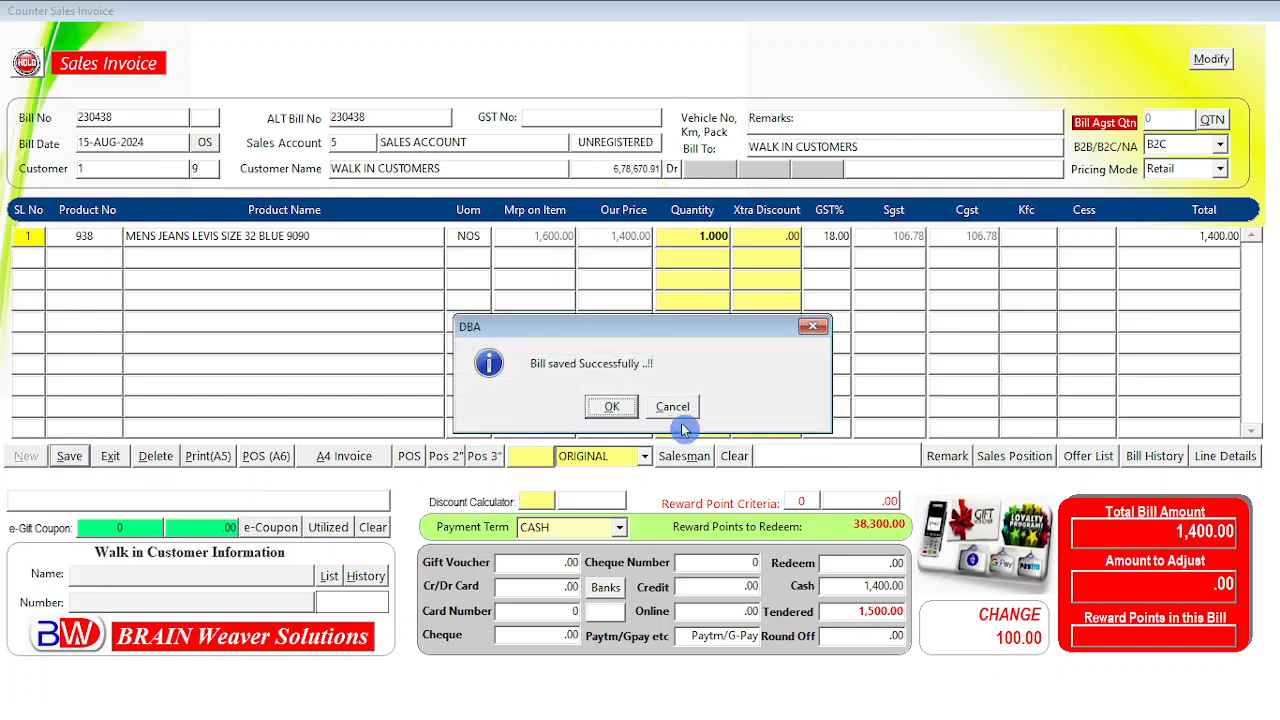
click(607, 414)
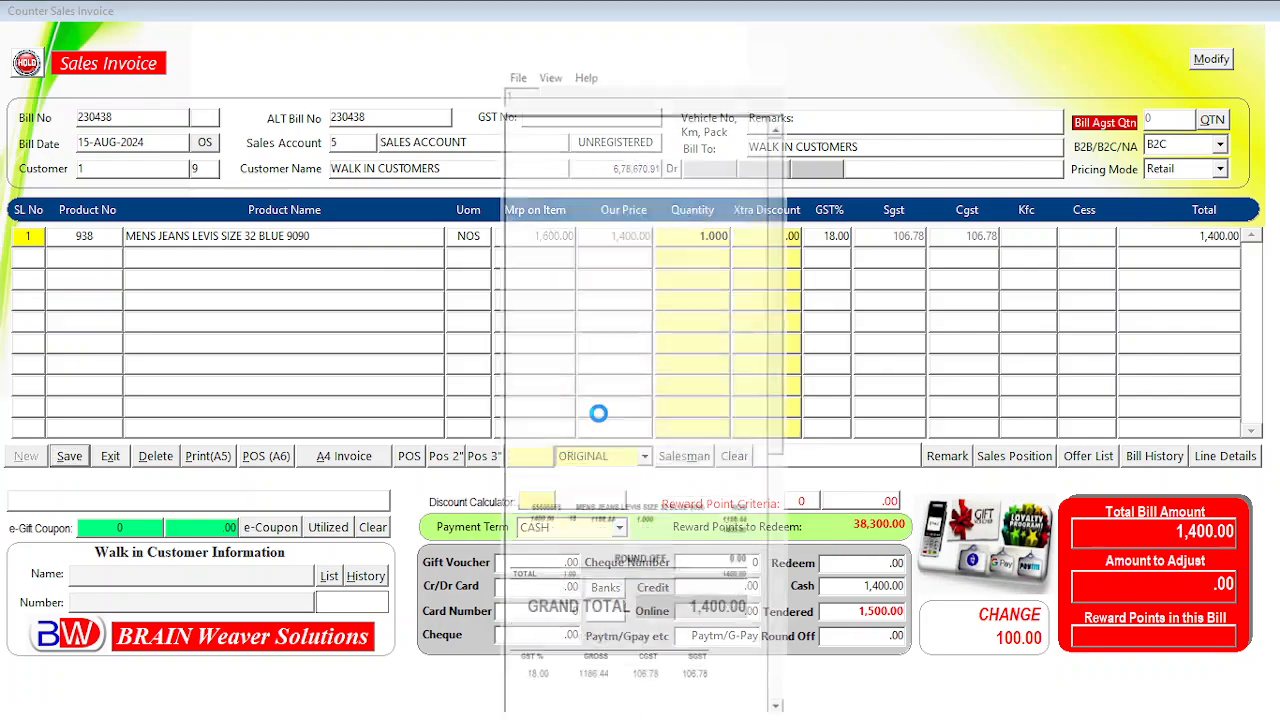
Examine the saved bill's 3-inch invoice preview at full-window size, then restore the preview to a smaller window over the sales form.
click(737, 50)
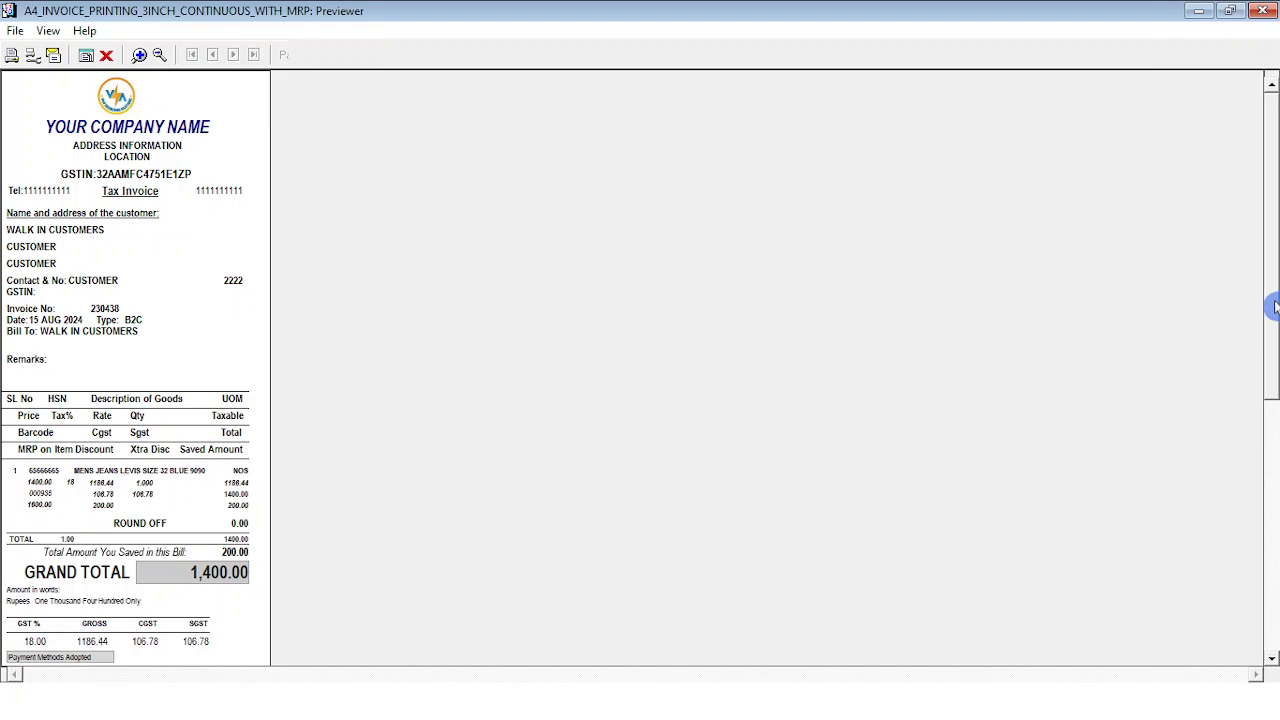
mouse_move(1274, 306)
mouse_down()
mouse_move(1273, 511)
mouse_move(1273, 288)
mouse_up()
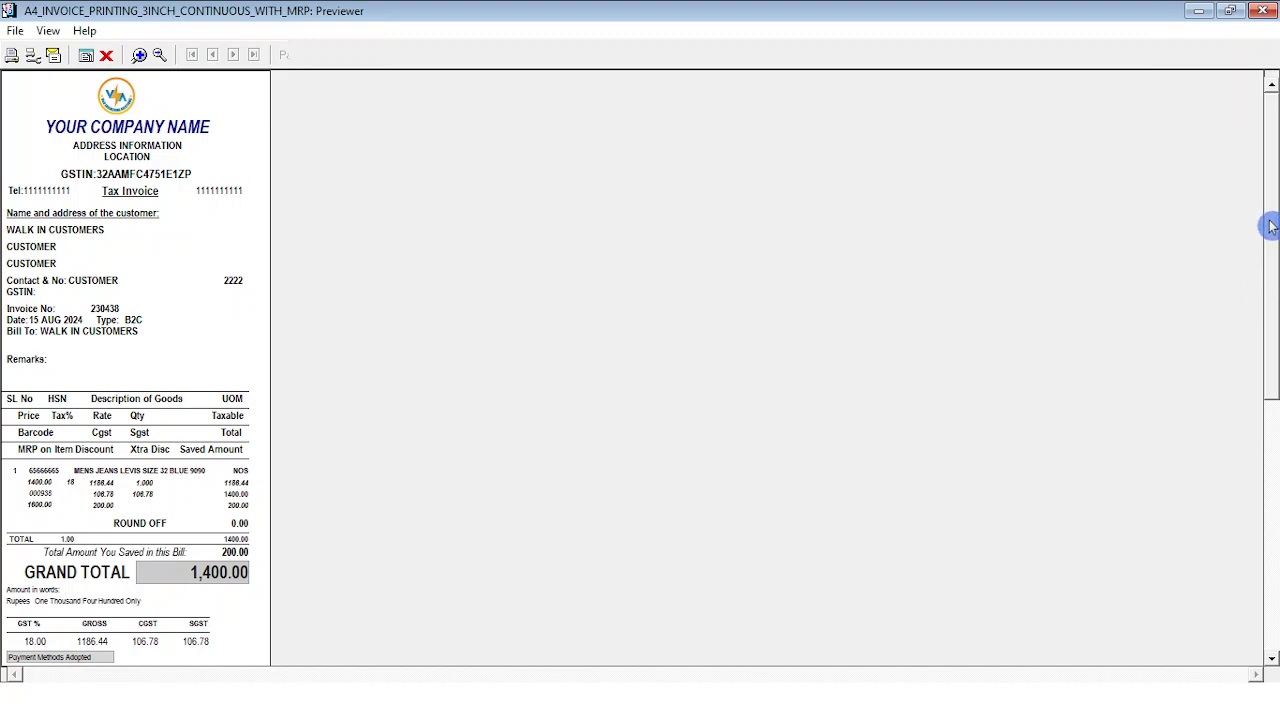
mouse_move(1270, 215)
mouse_down()
mouse_move(1274, 466)
mouse_move(1275, 201)
mouse_up()
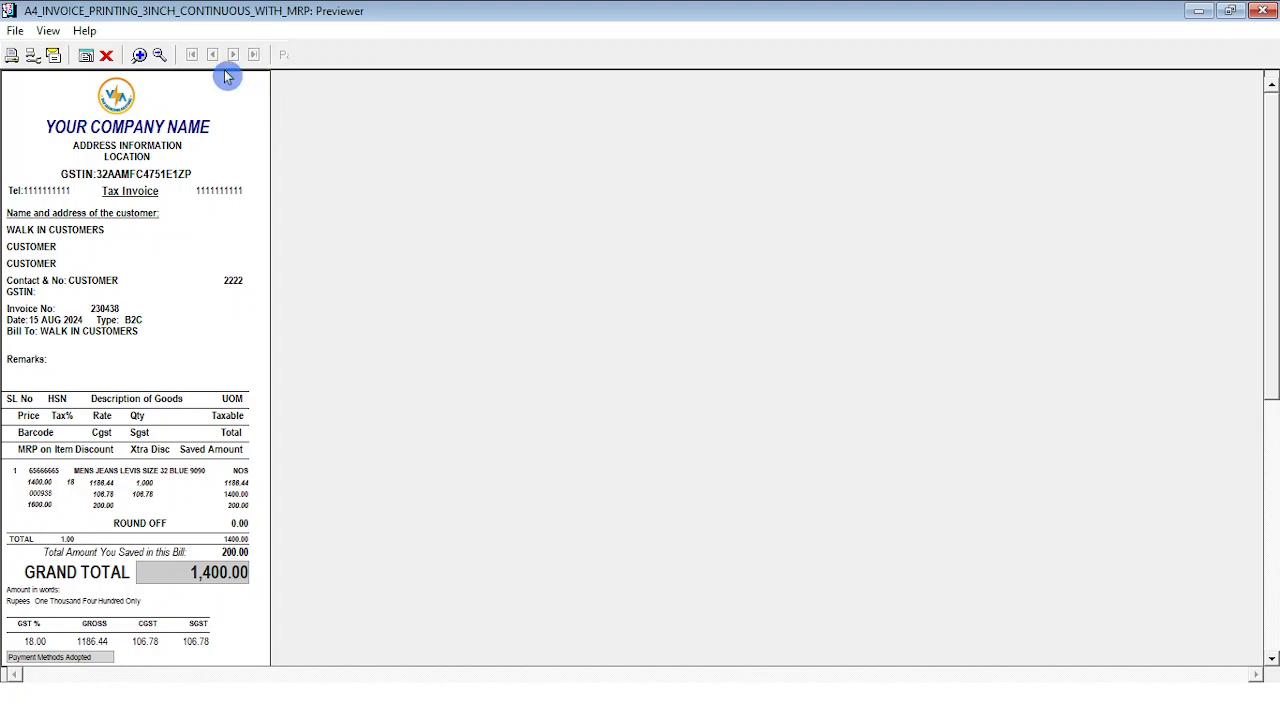
click(1232, 14)
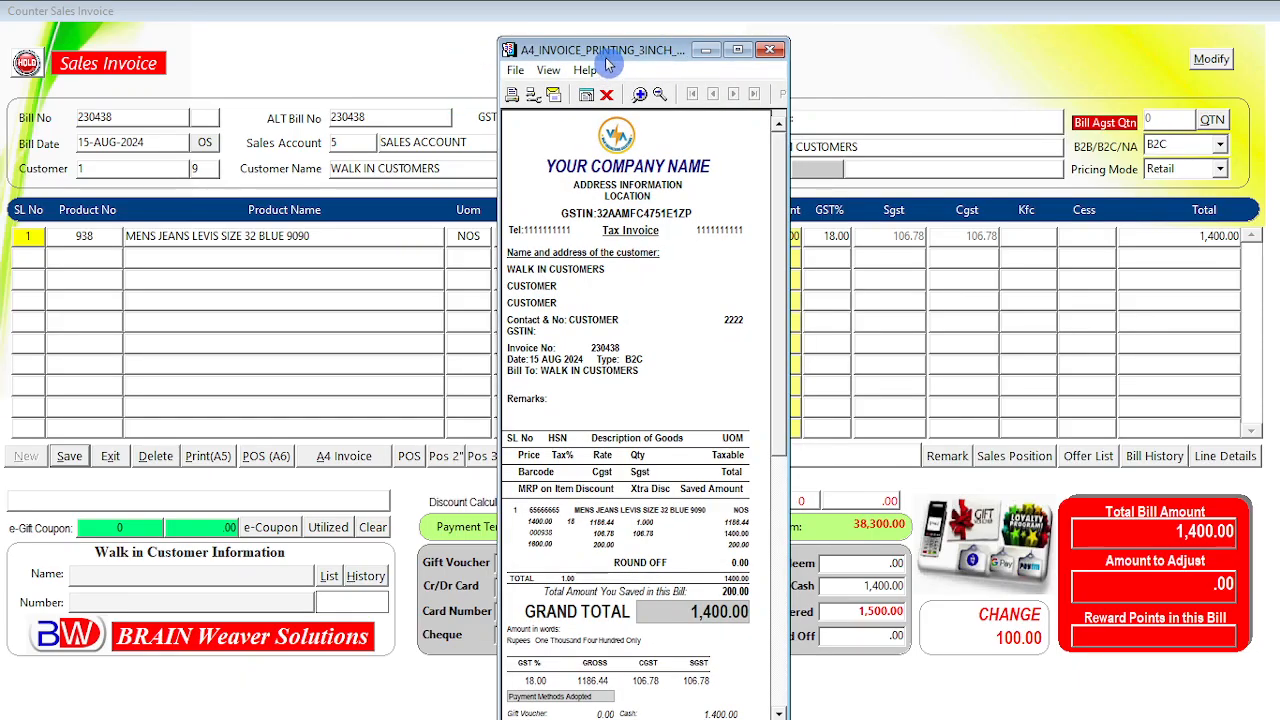
drag(610, 55, 576, 43)
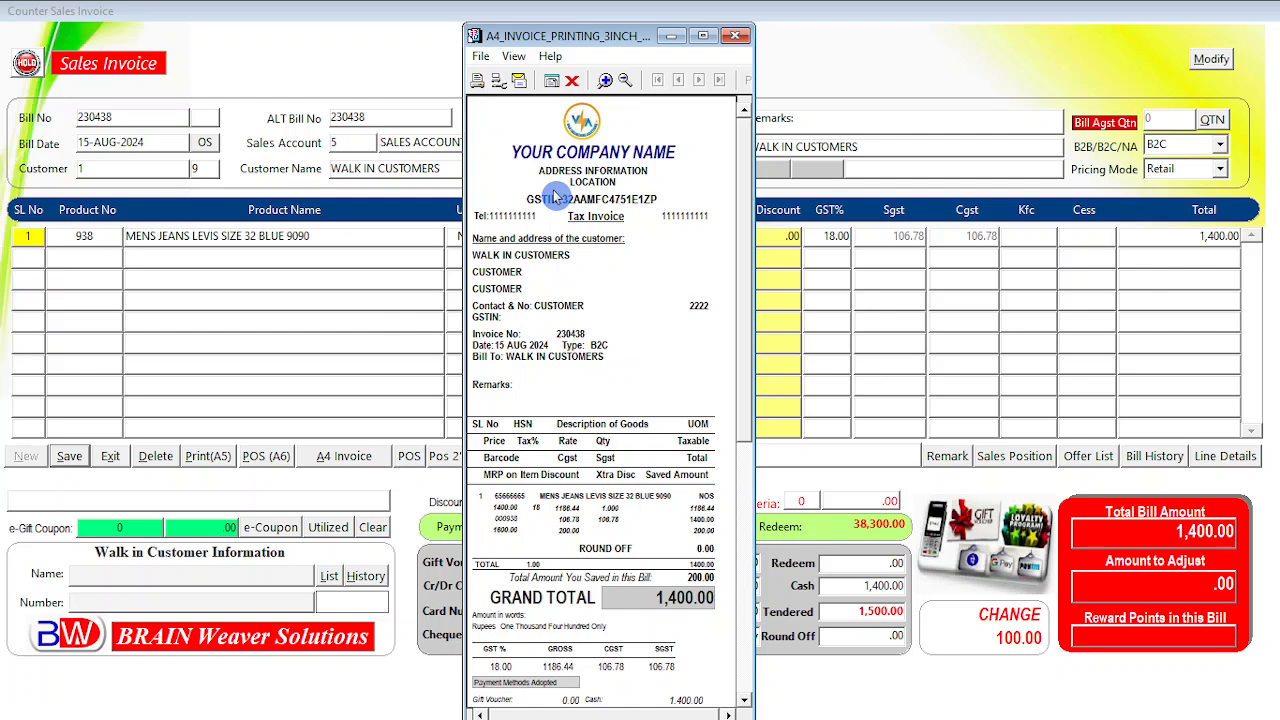
Inspect the print settings and the available export file formats for the invoice, and close the preview without printing.
click(480, 90)
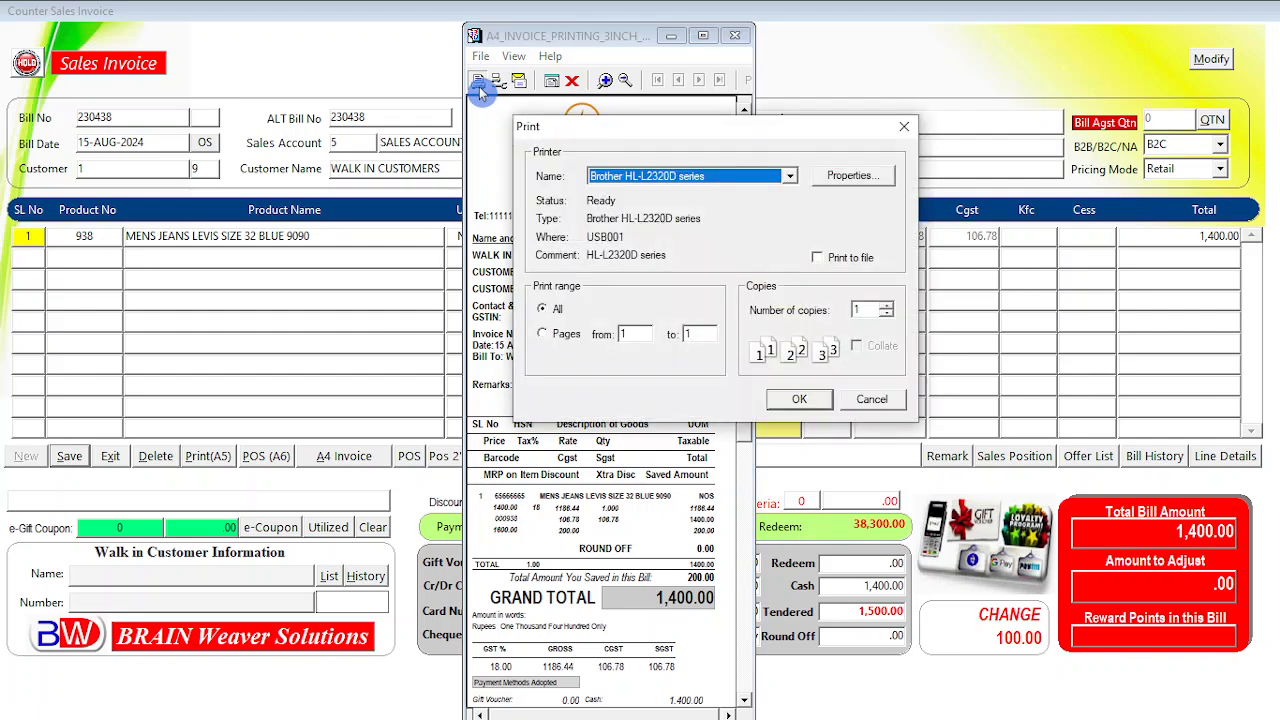
click(864, 405)
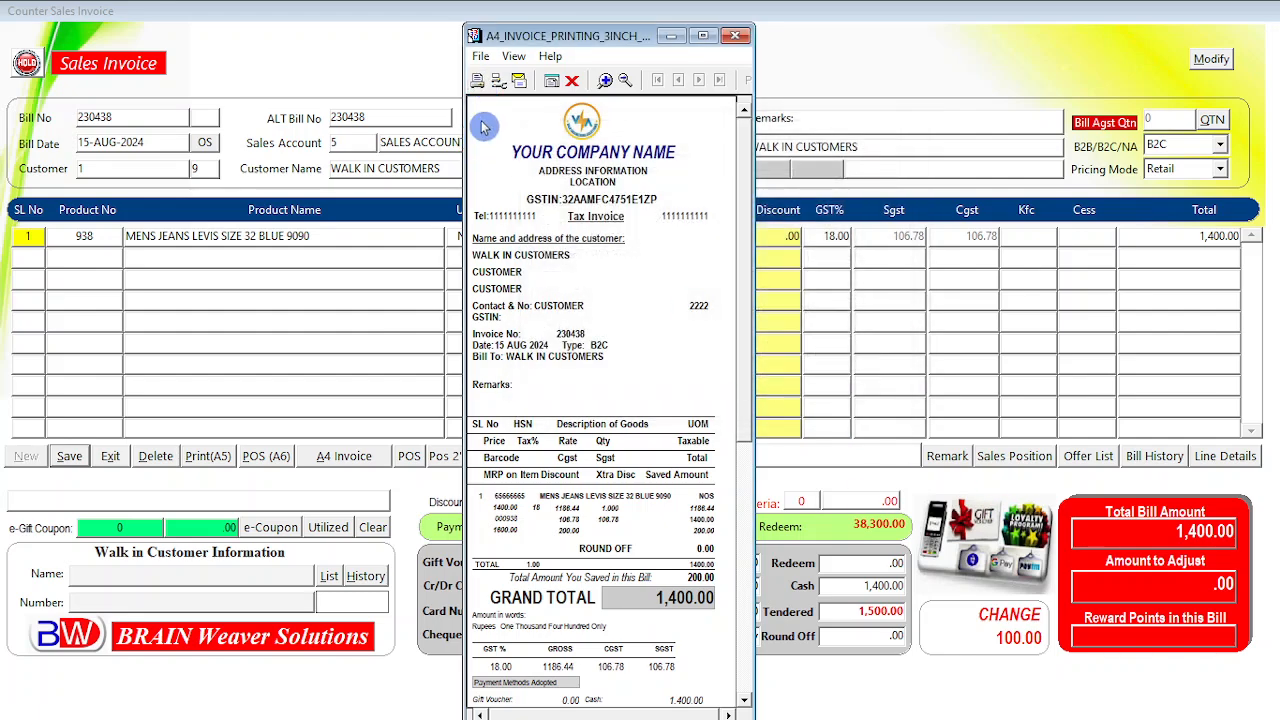
click(481, 57)
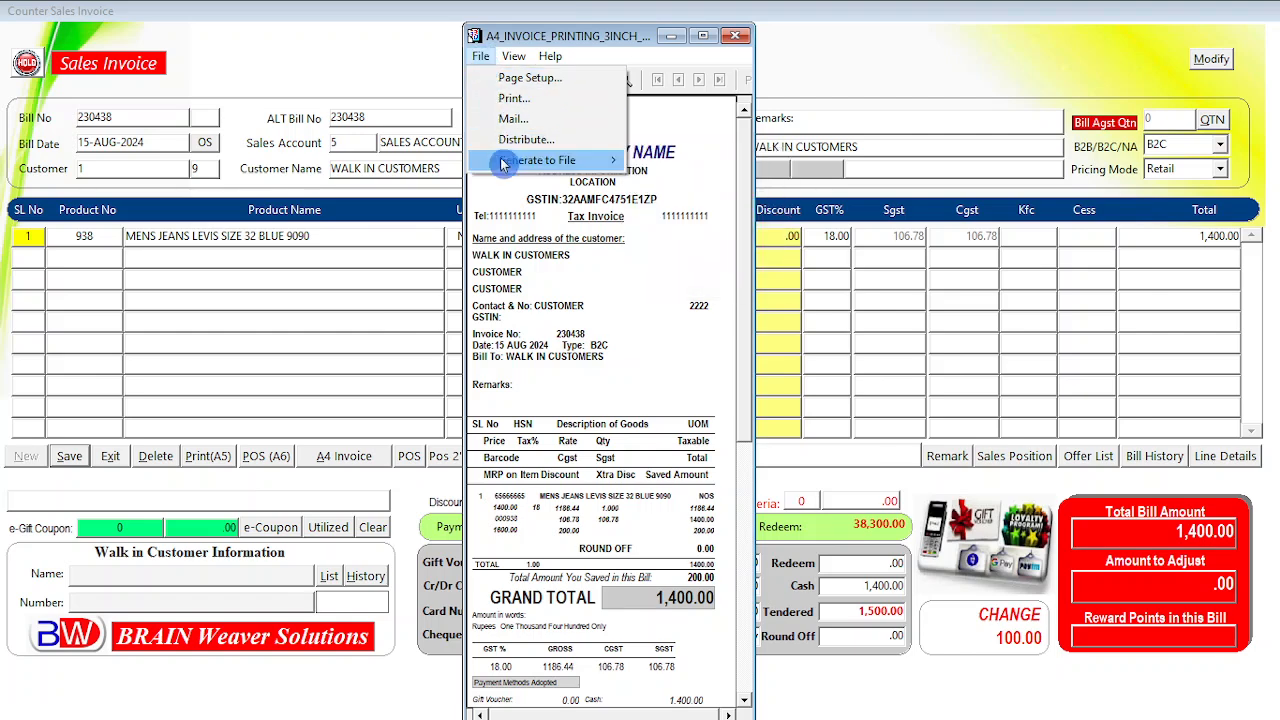
mouse_move(582, 168)
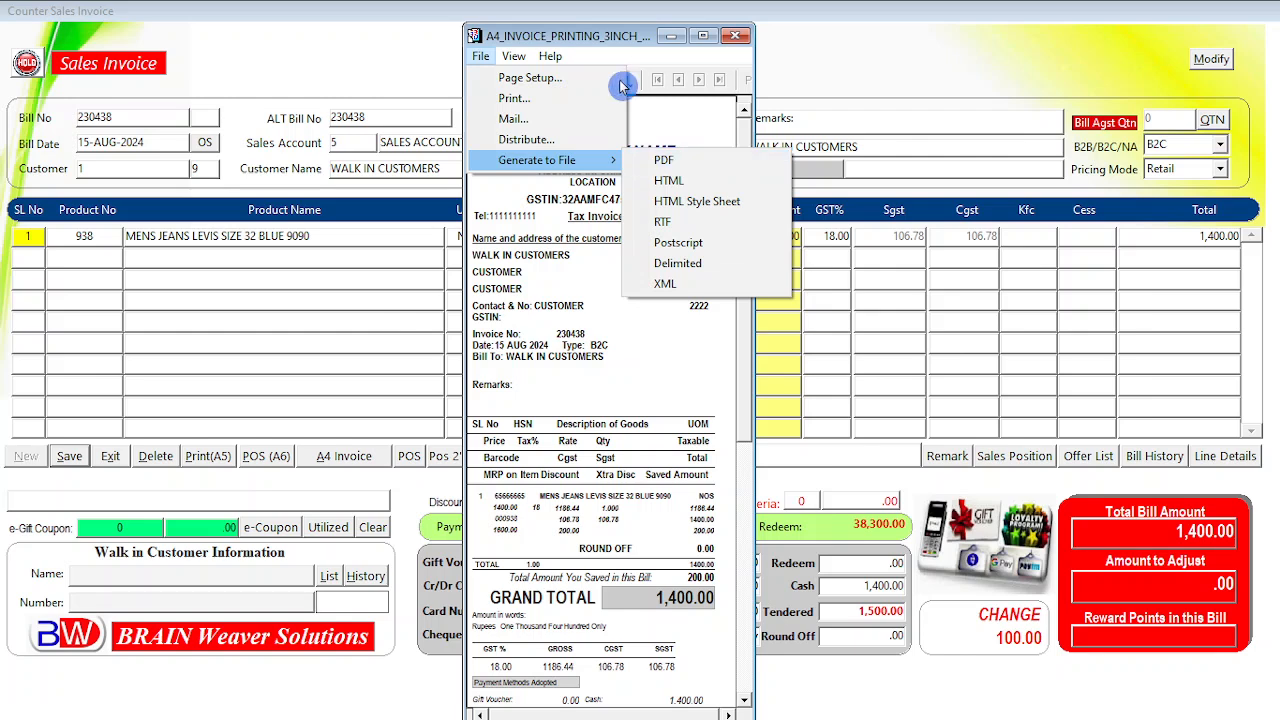
click(579, 38)
click(572, 86)
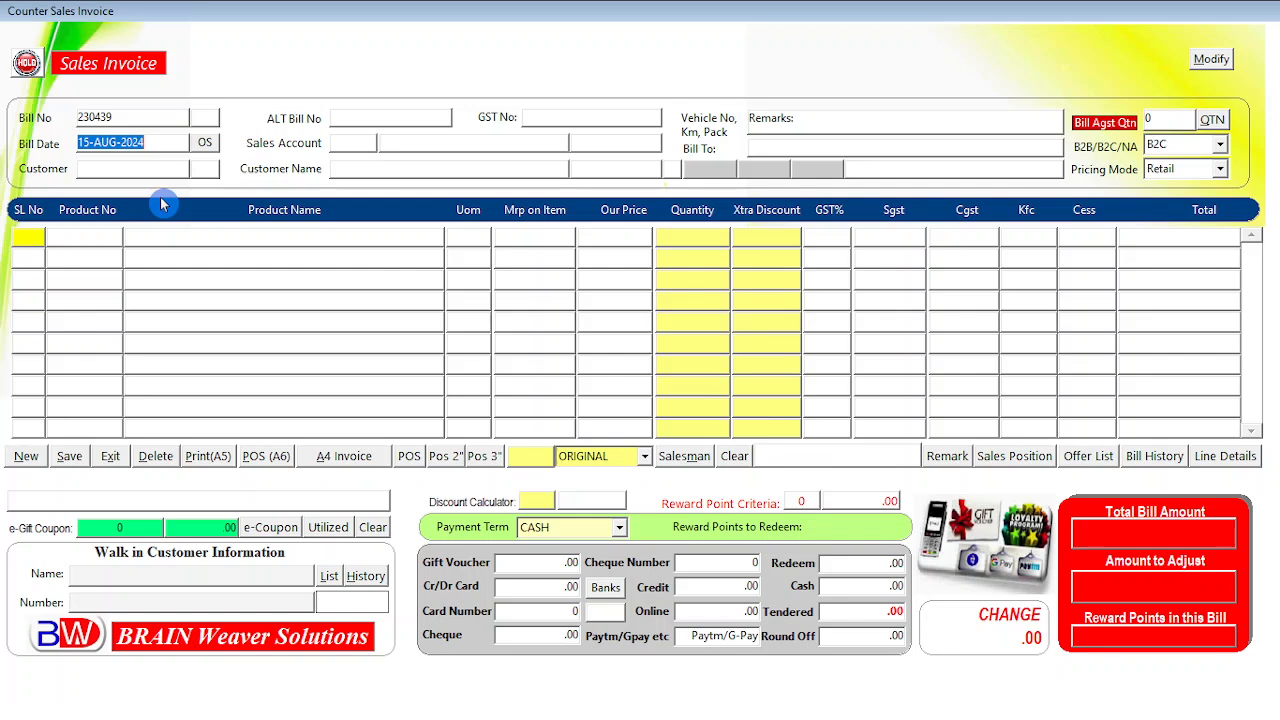
Enter the saved bill's number for reprinting, preview it in the 3-inch POS format and close the preview.
click(528, 458)
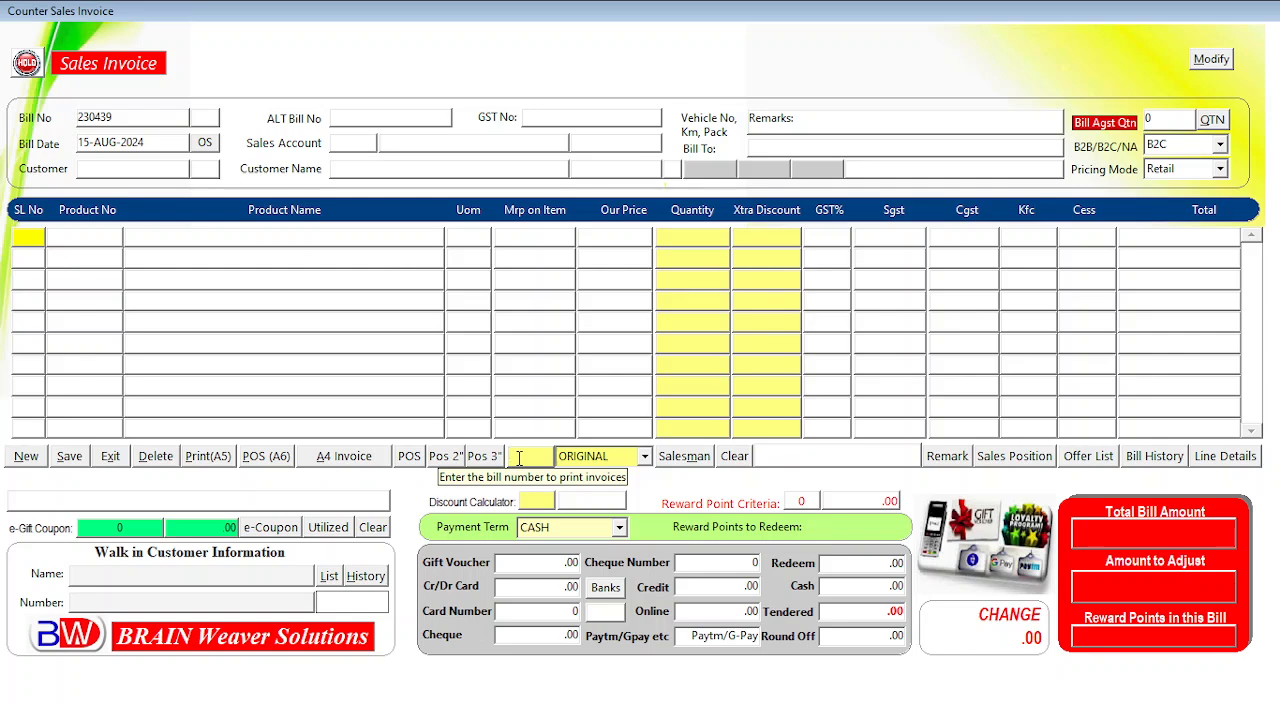
click(519, 457)
text(23)
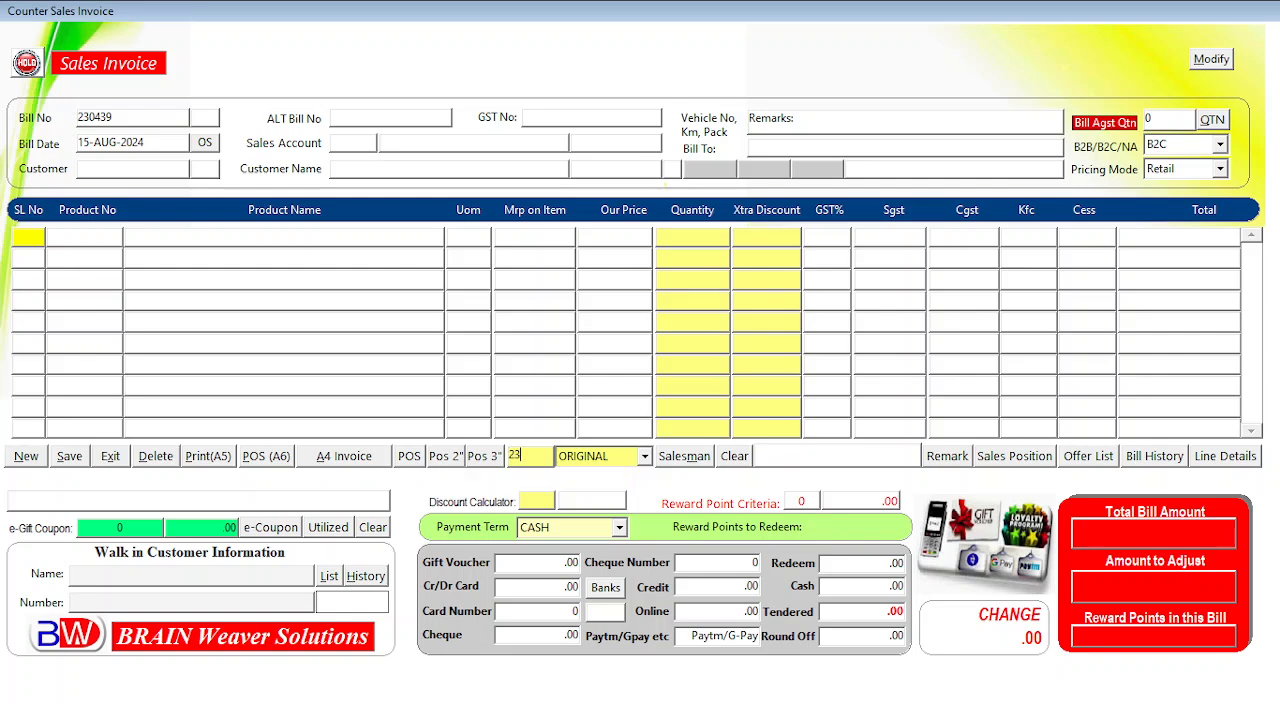
text(0438)
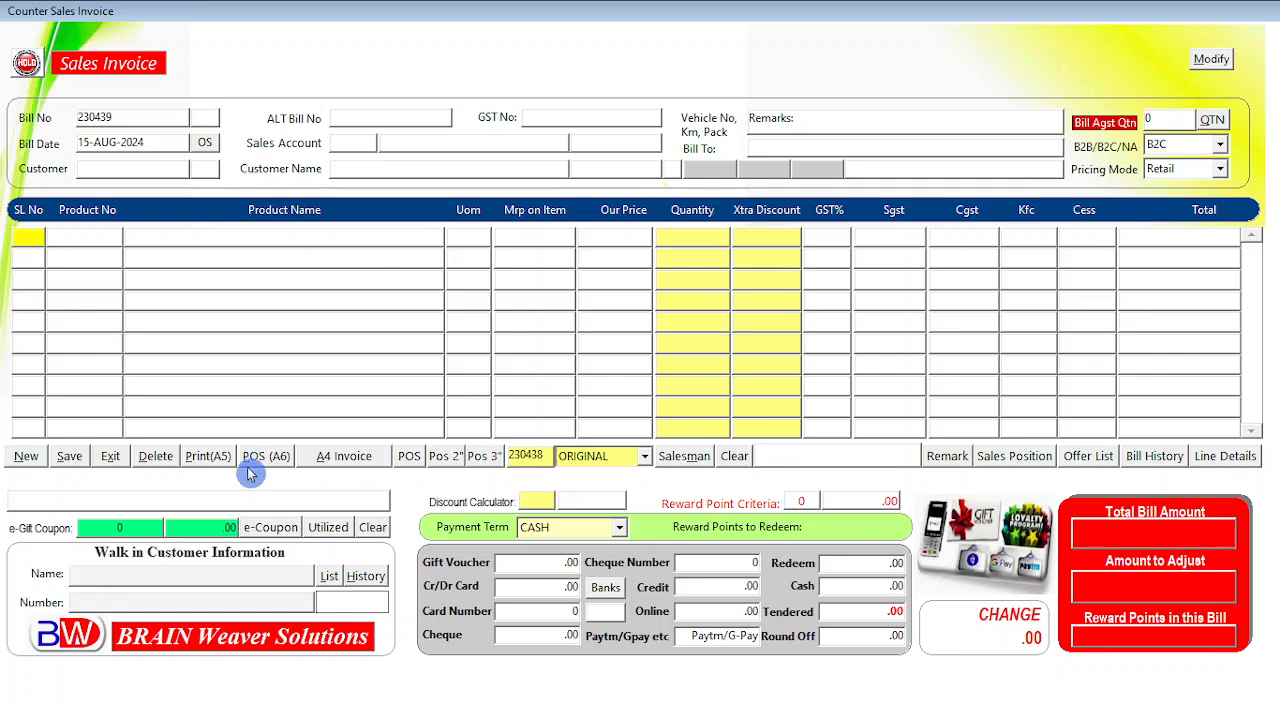
click(486, 458)
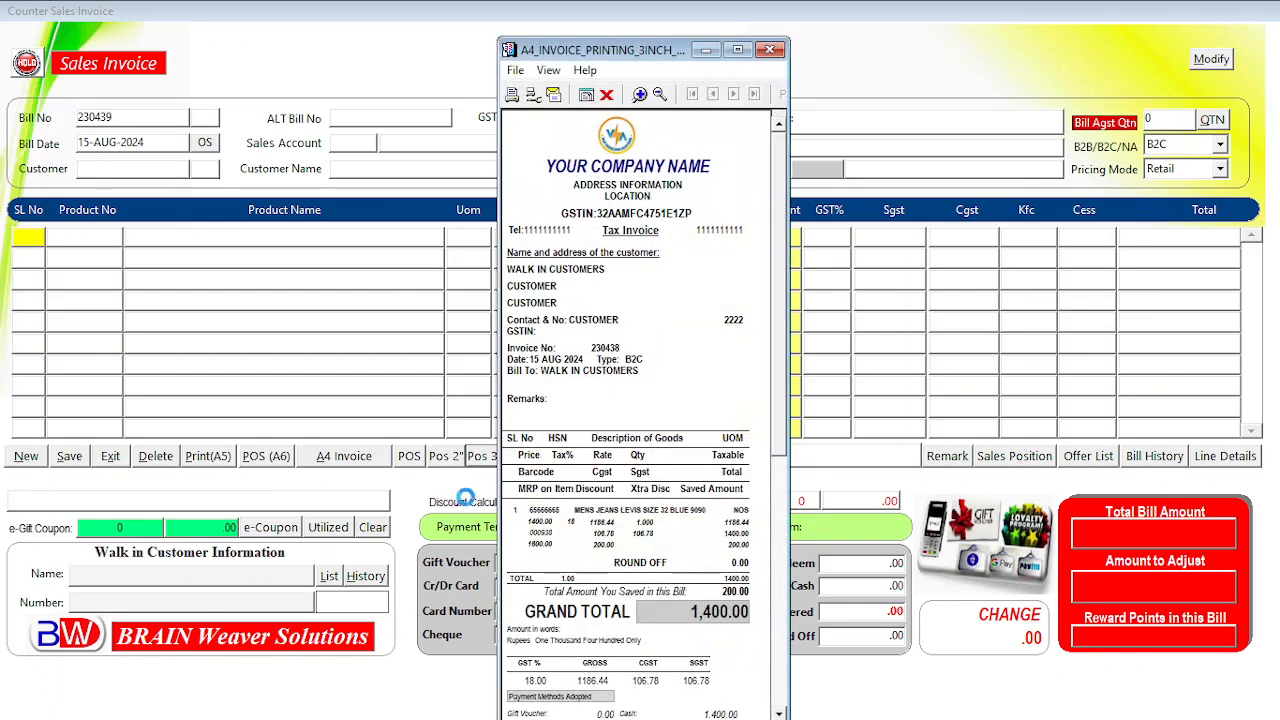
click(606, 94)
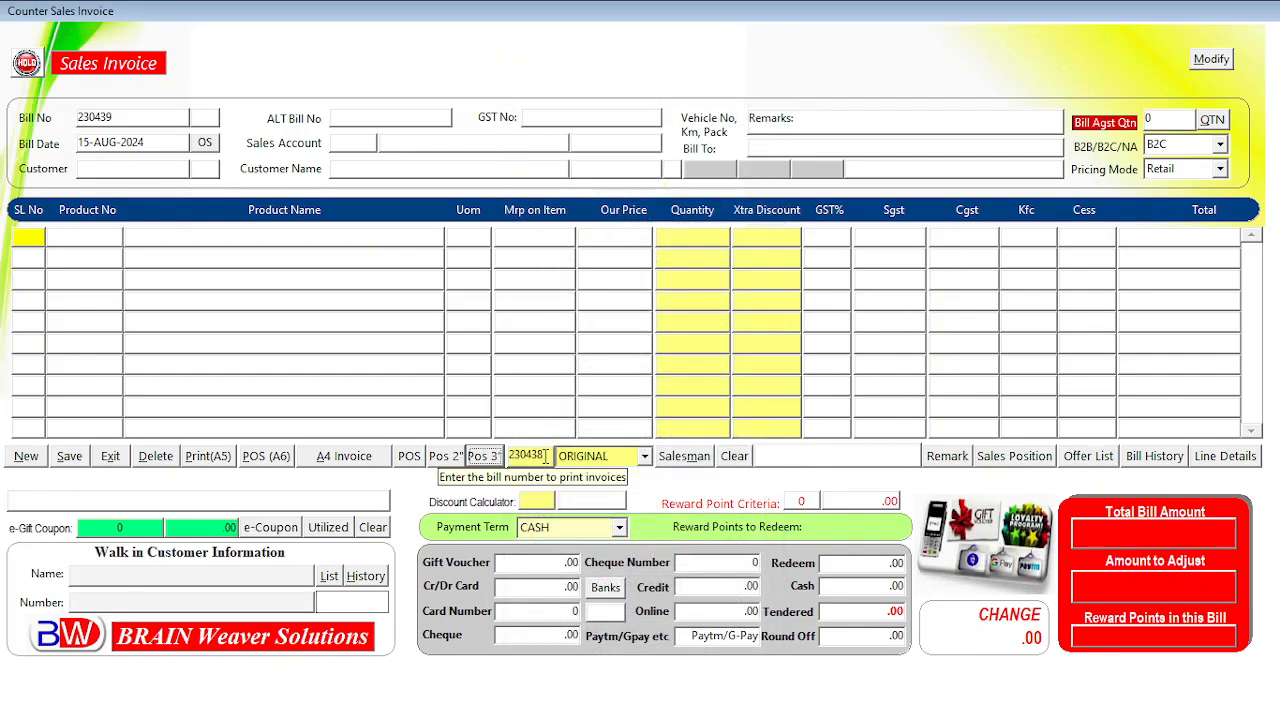
Preview the same saved bill in the A5 invoice layout and close the preview.
click(519, 455)
drag(511, 455, 537, 455)
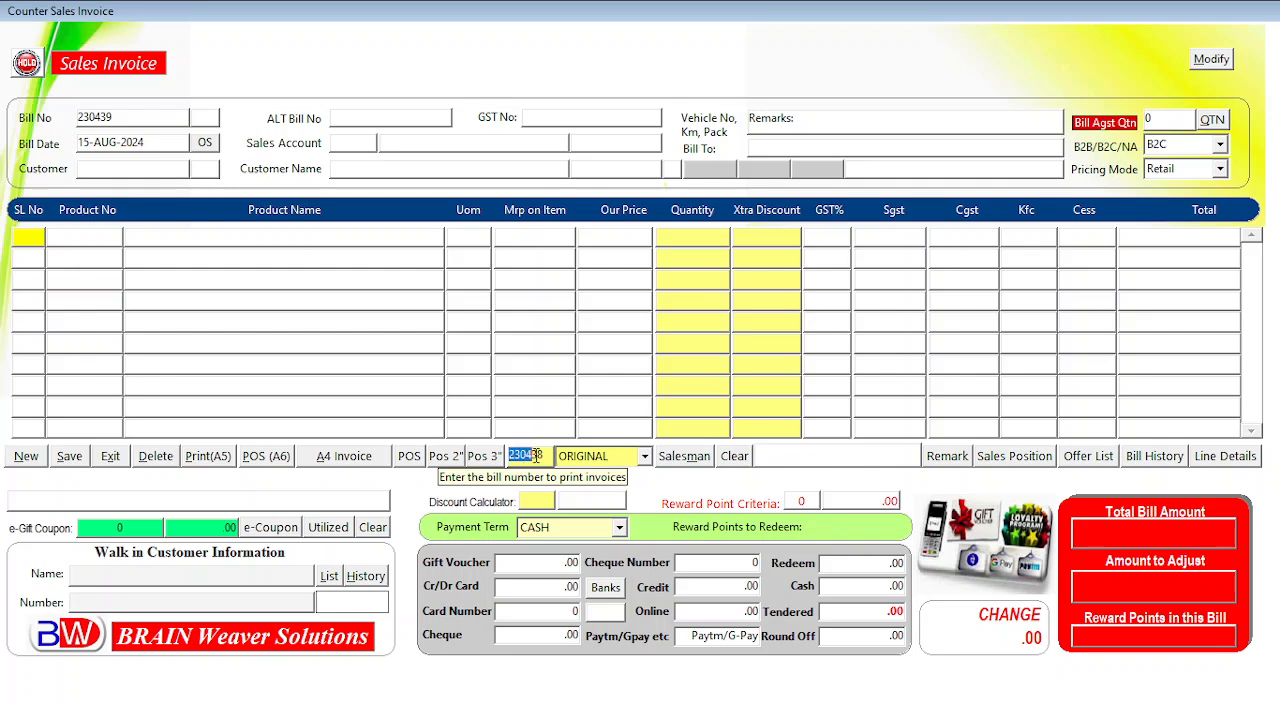
click(210, 465)
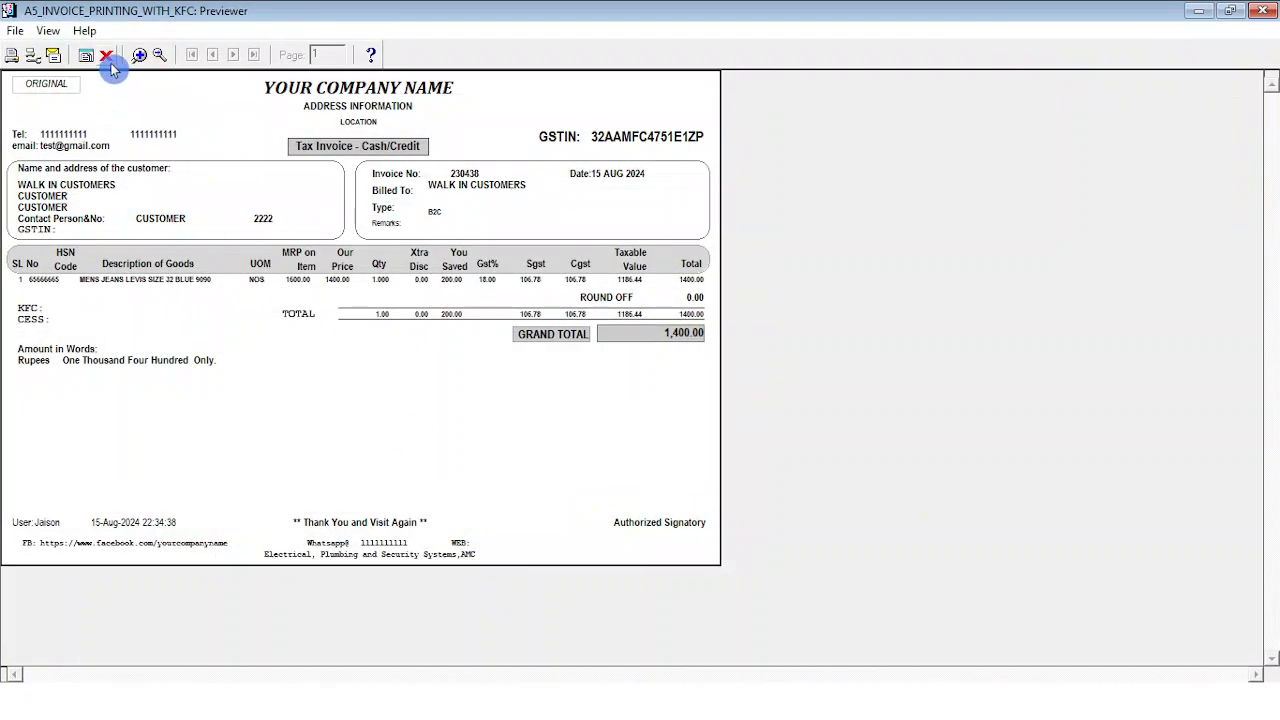
click(112, 60)
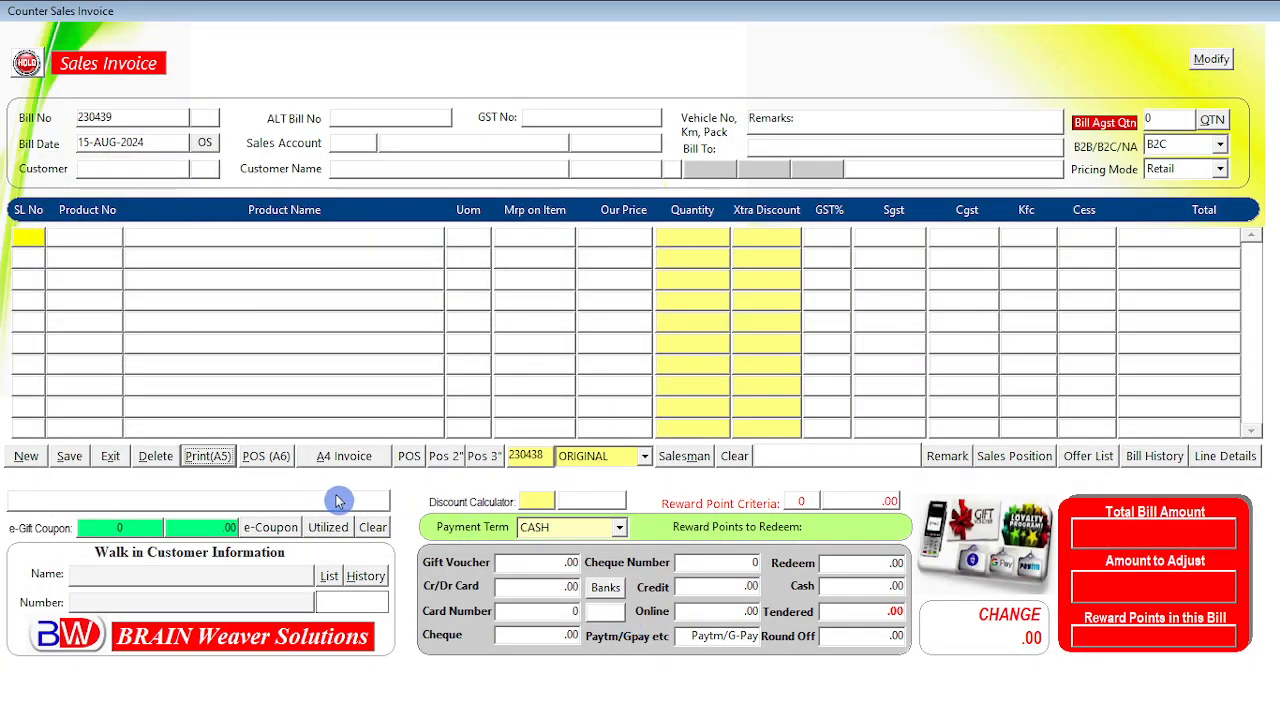
Preview the same bill in the A4 invoice layout, review the whole page and close the preview.
click(333, 462)
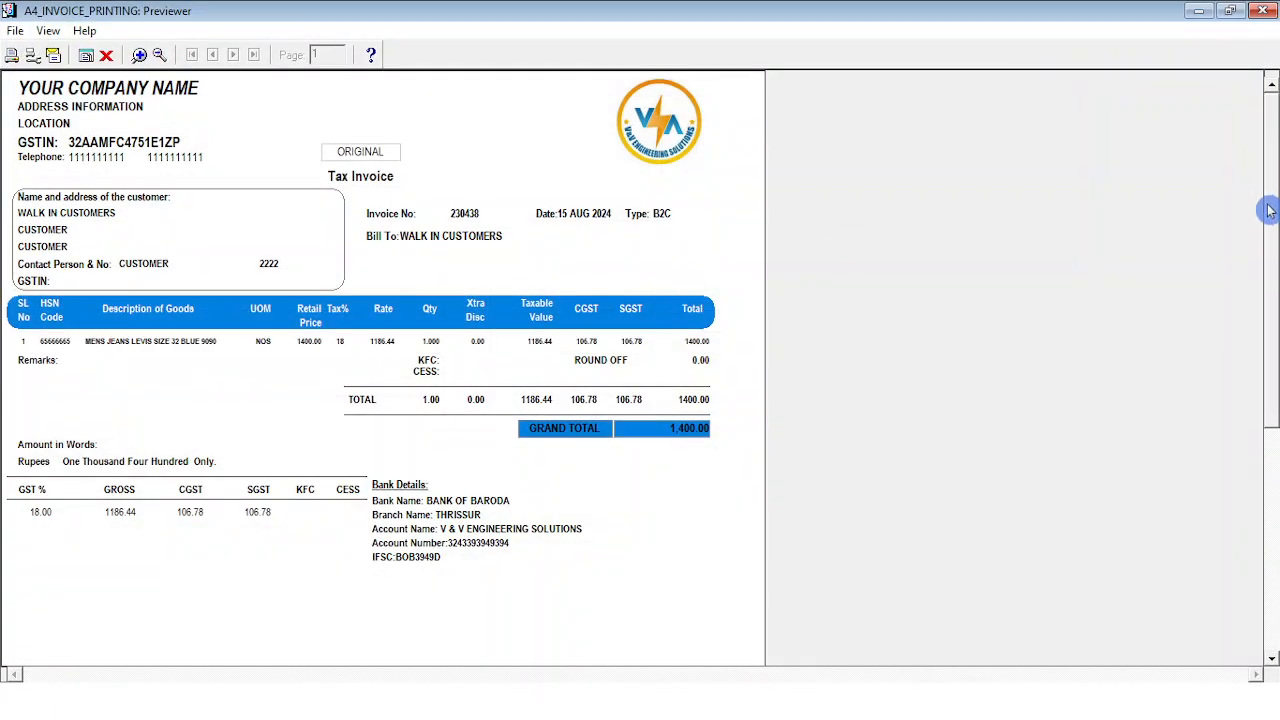
drag(1270, 208, 1274, 535)
drag(1274, 390, 1274, 175)
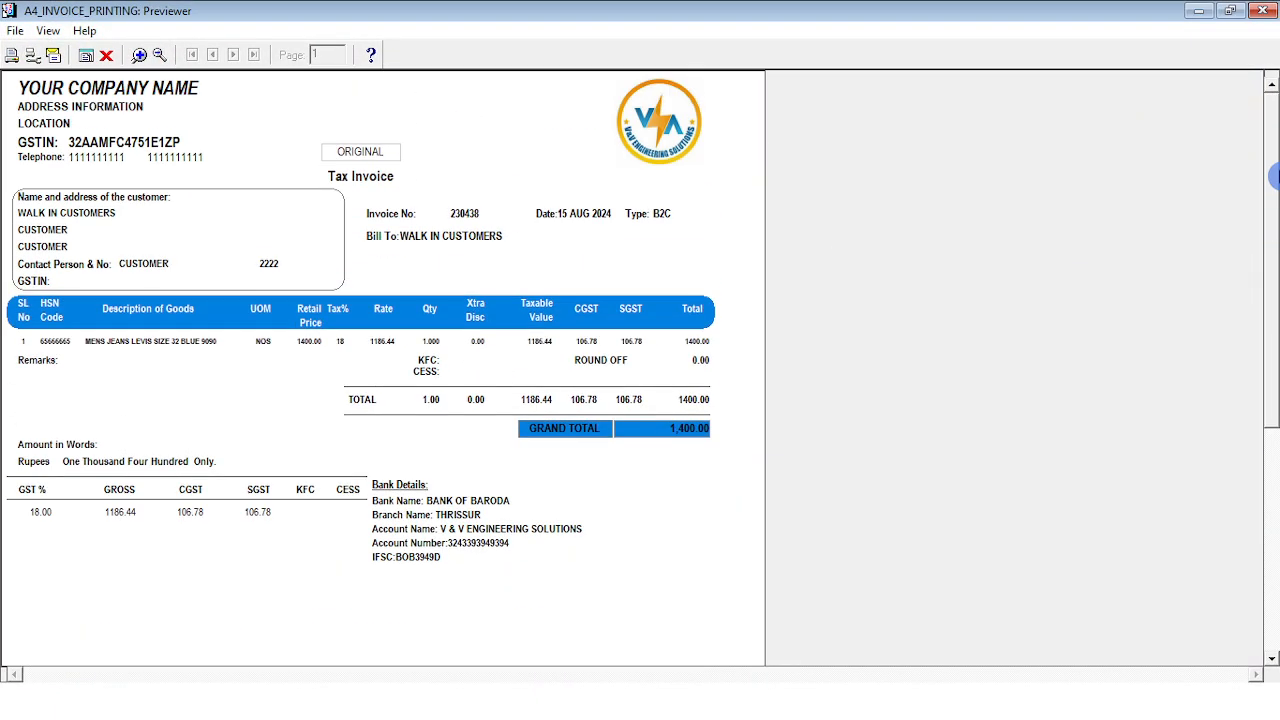
click(106, 55)
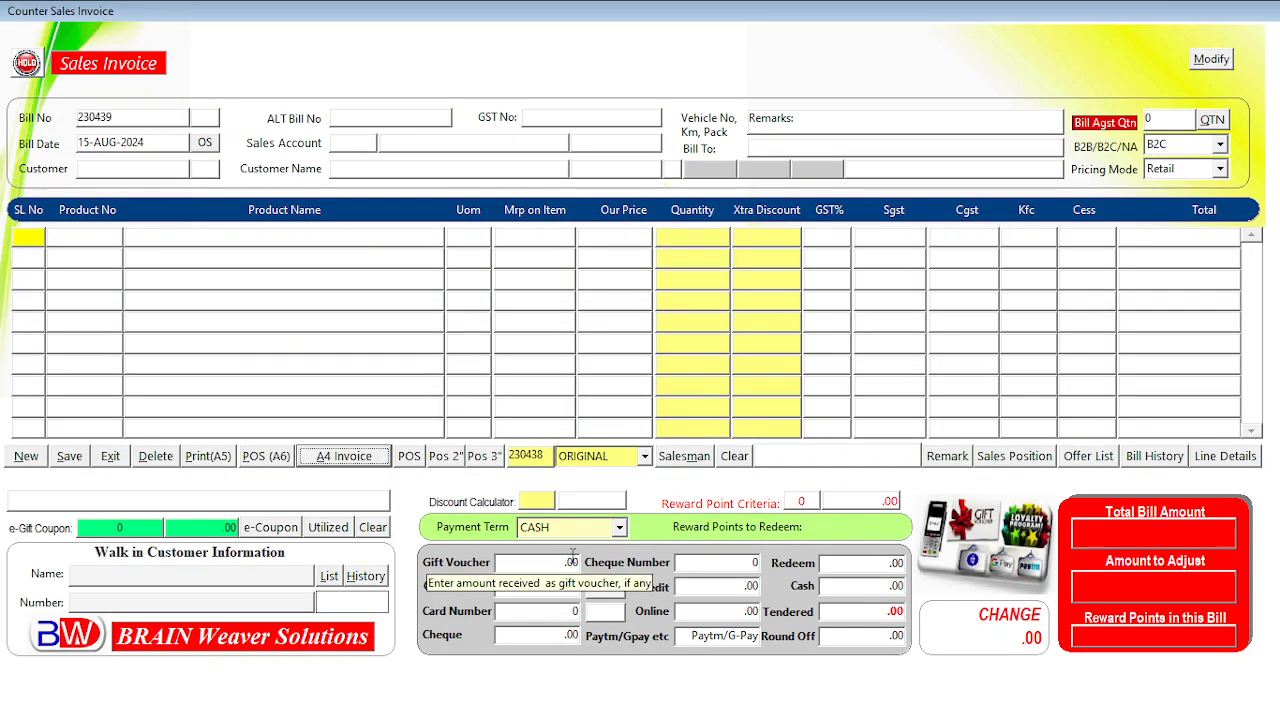
Leave the sales invoice, open the company setup and review the GST Status options, keeping Regular.
click(110, 460)
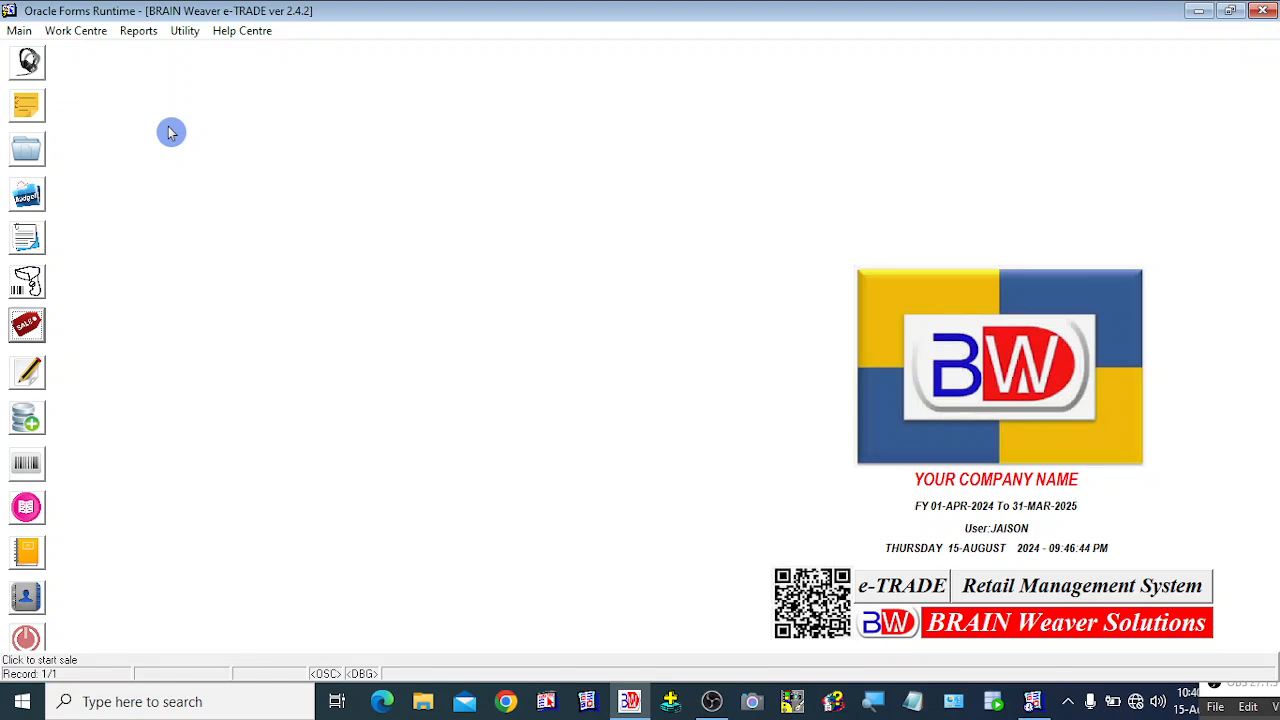
click(20, 33)
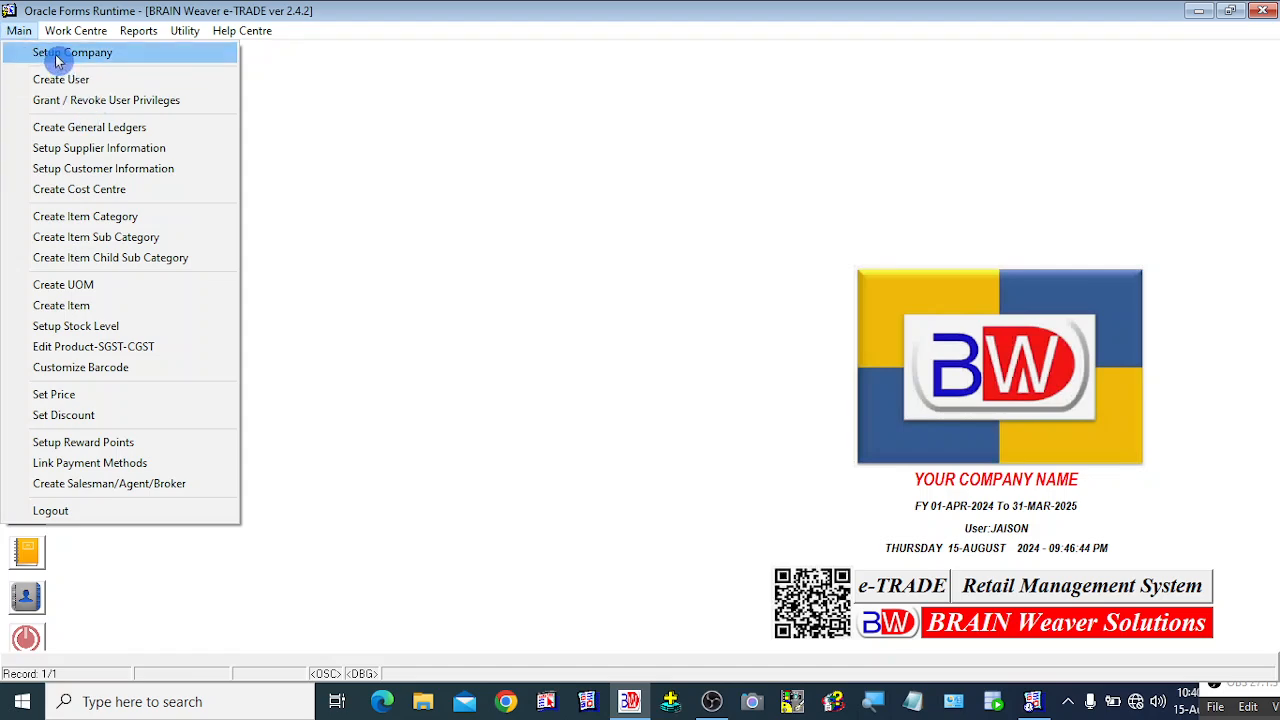
click(57, 62)
click(612, 406)
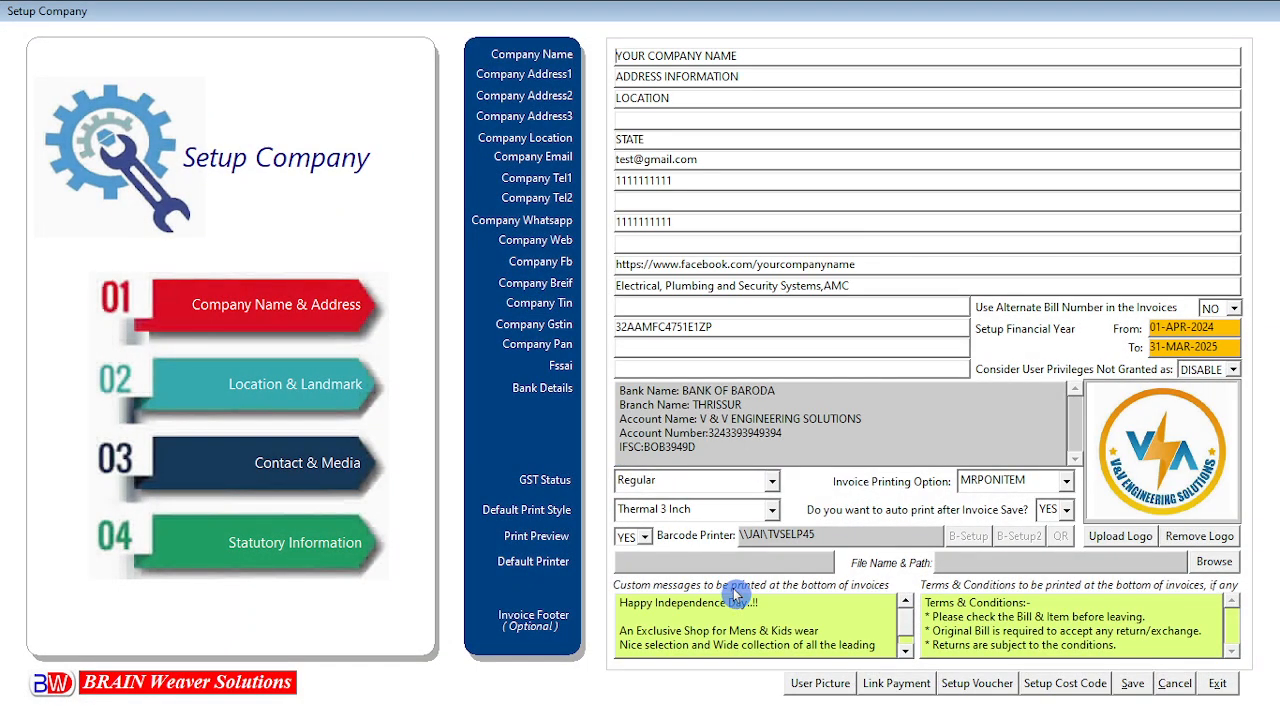
click(760, 488)
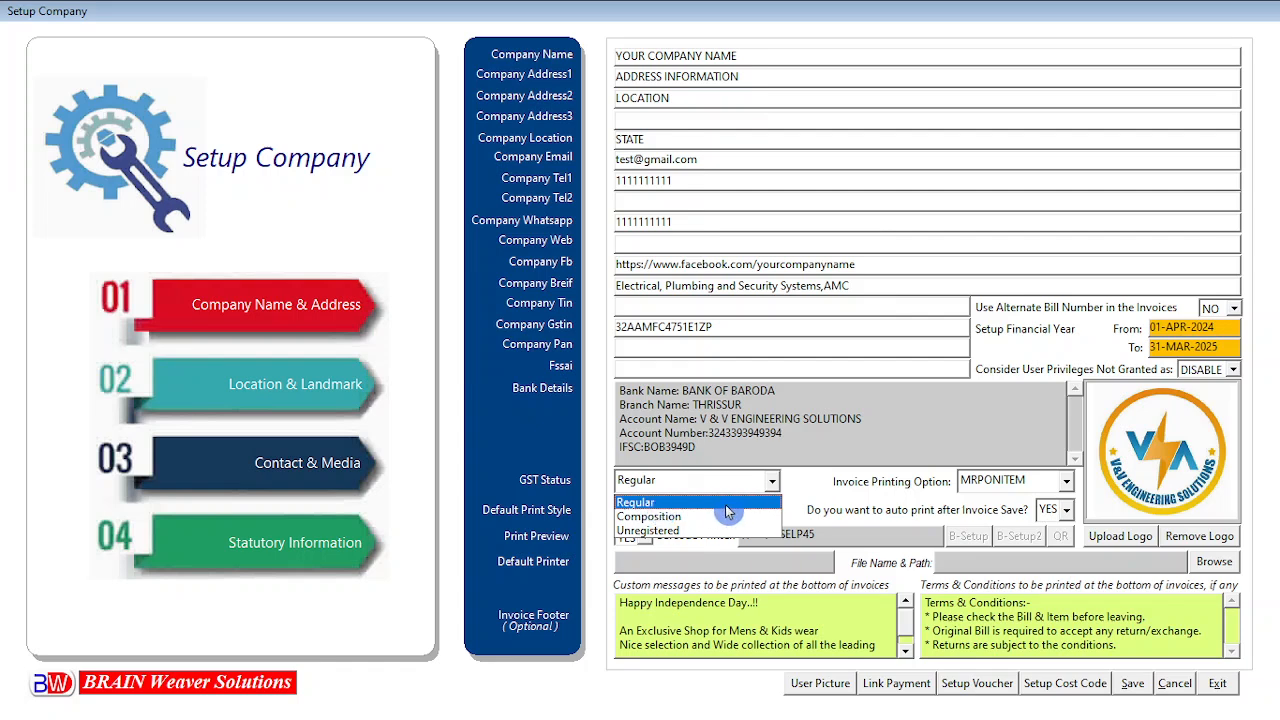
click(649, 502)
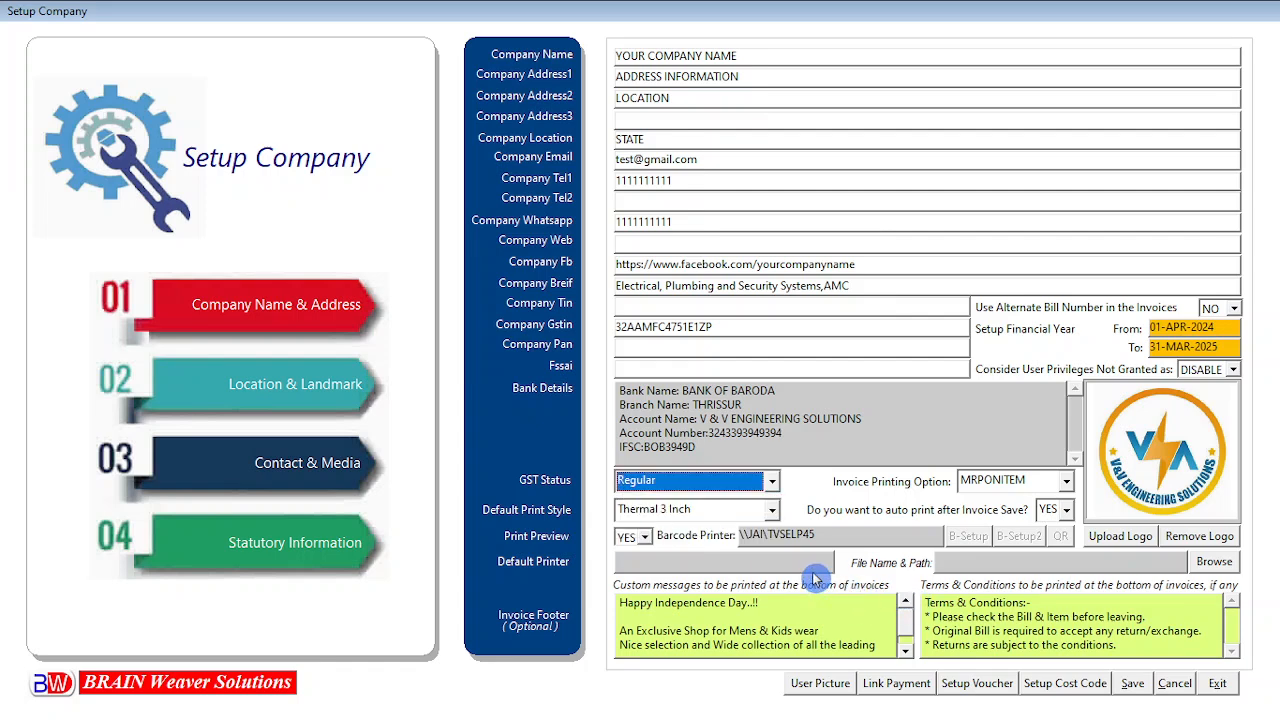
Try A5 Landscape and A4 Portrait as the default print style, review the thermal options and exit company setup without saving.
click(771, 512)
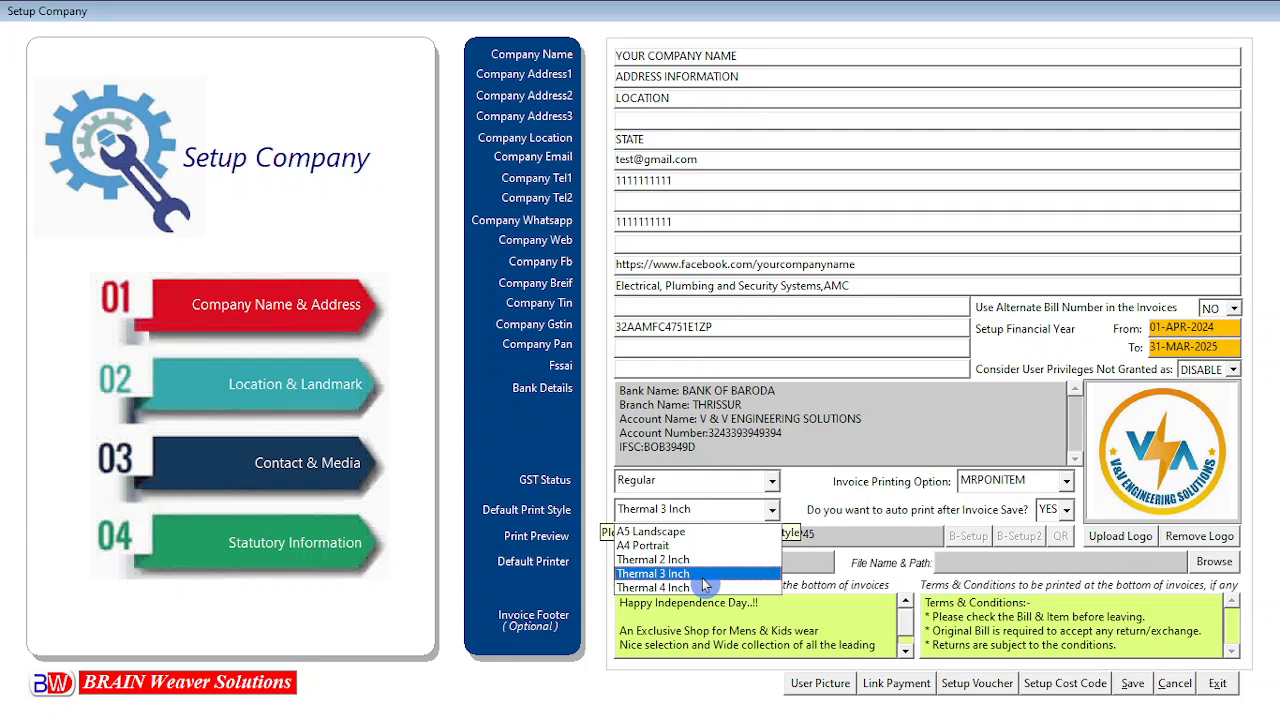
click(675, 534)
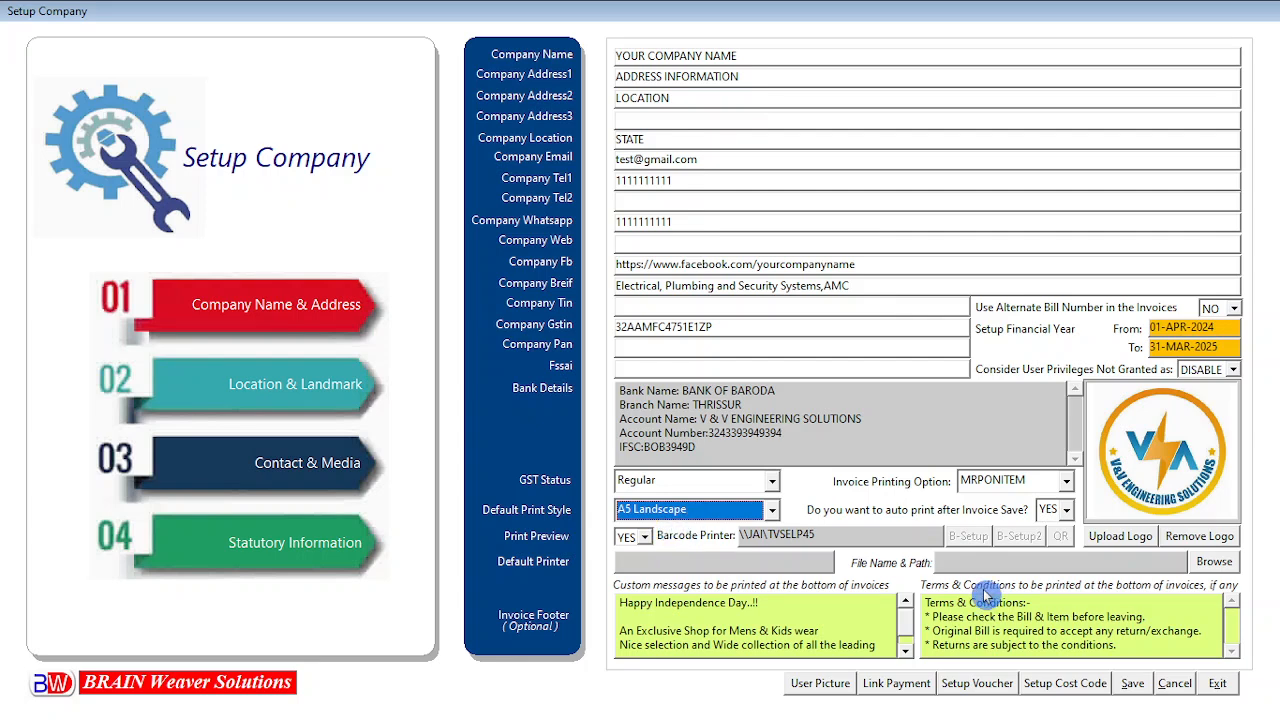
click(773, 512)
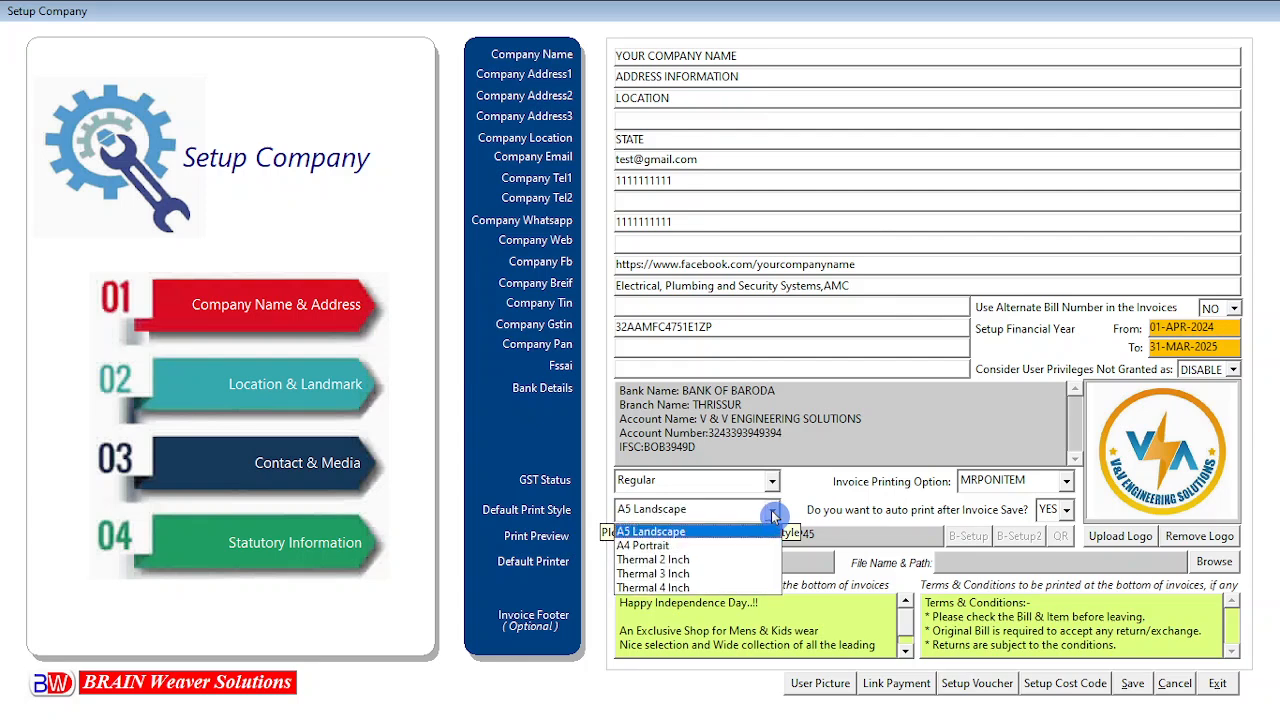
click(655, 546)
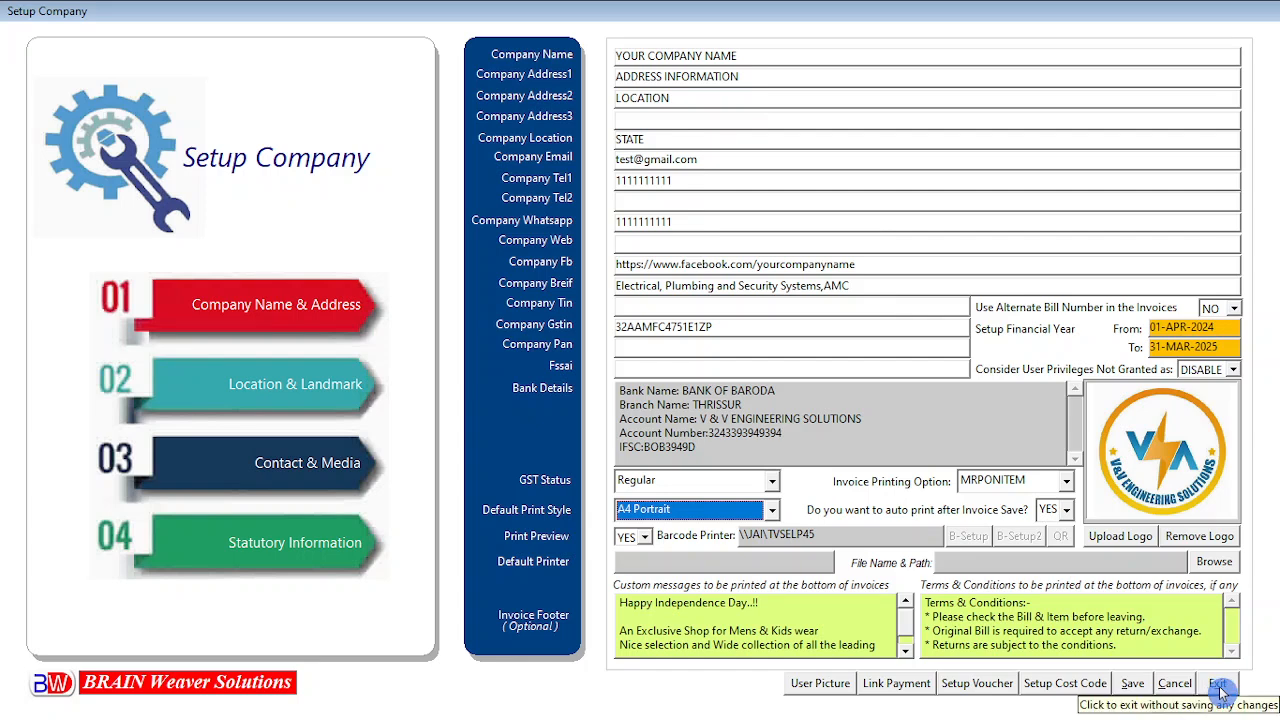
click(771, 510)
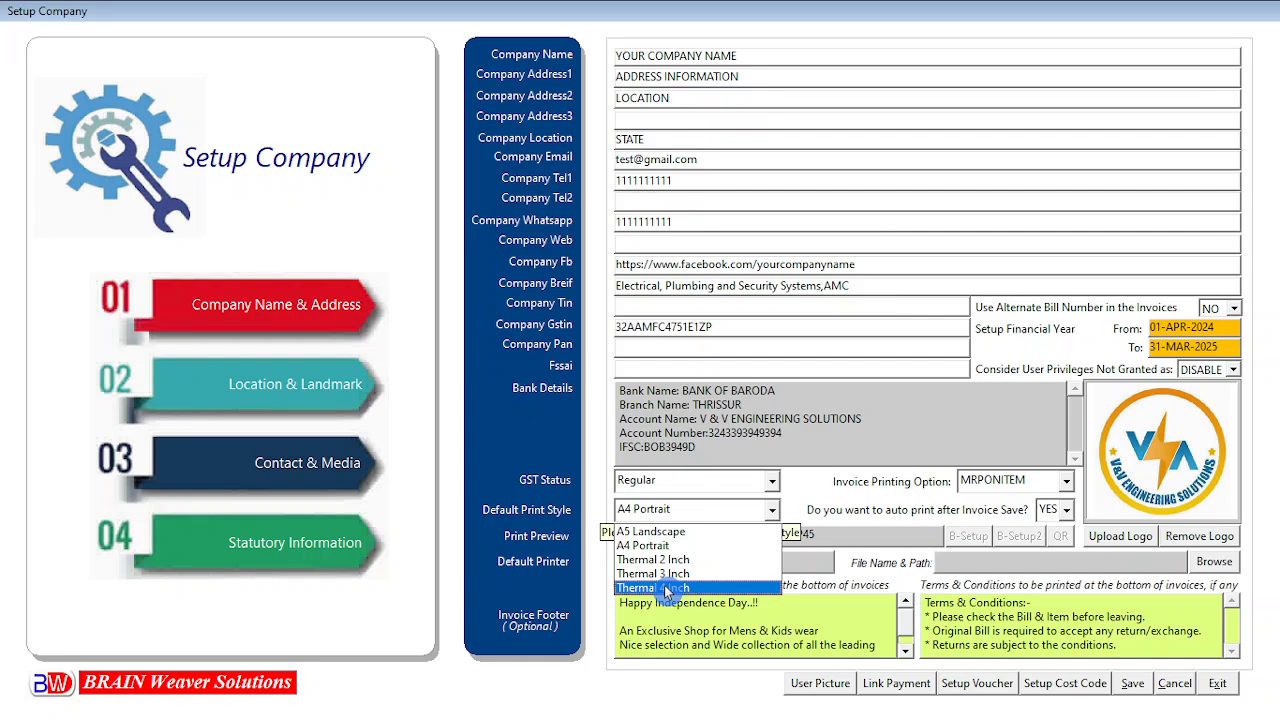
click(596, 455)
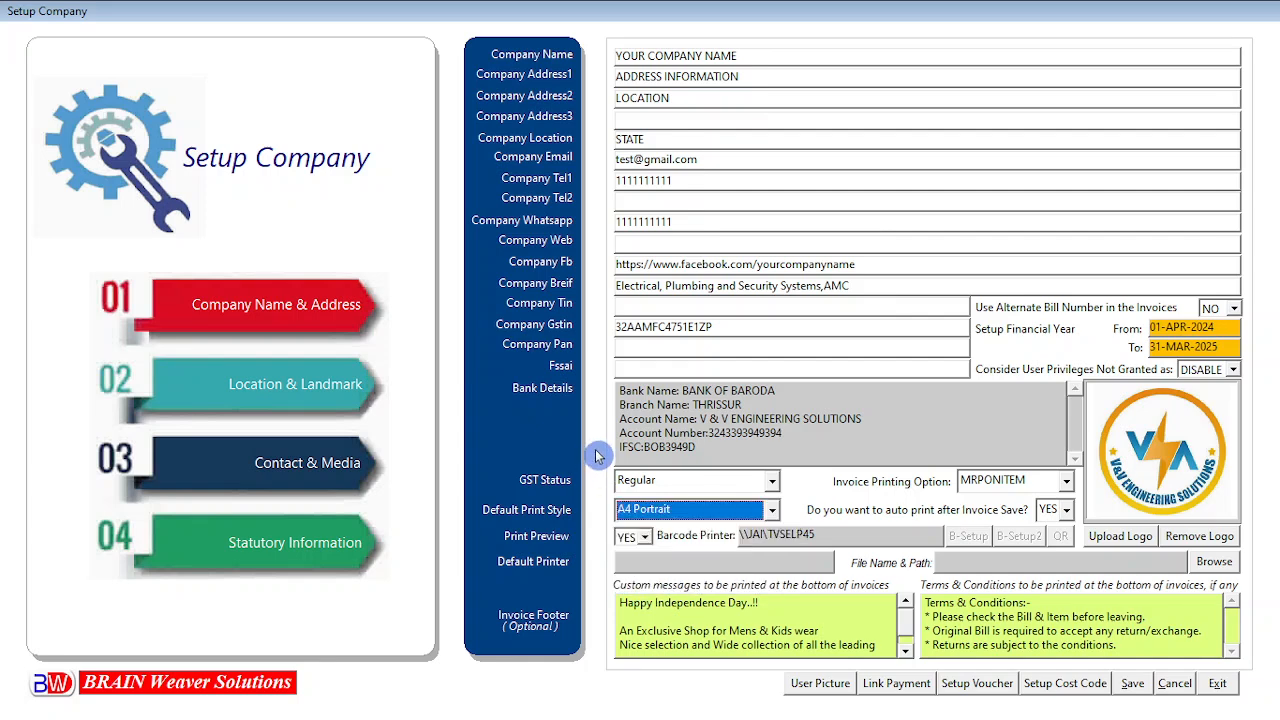
click(775, 512)
click(596, 456)
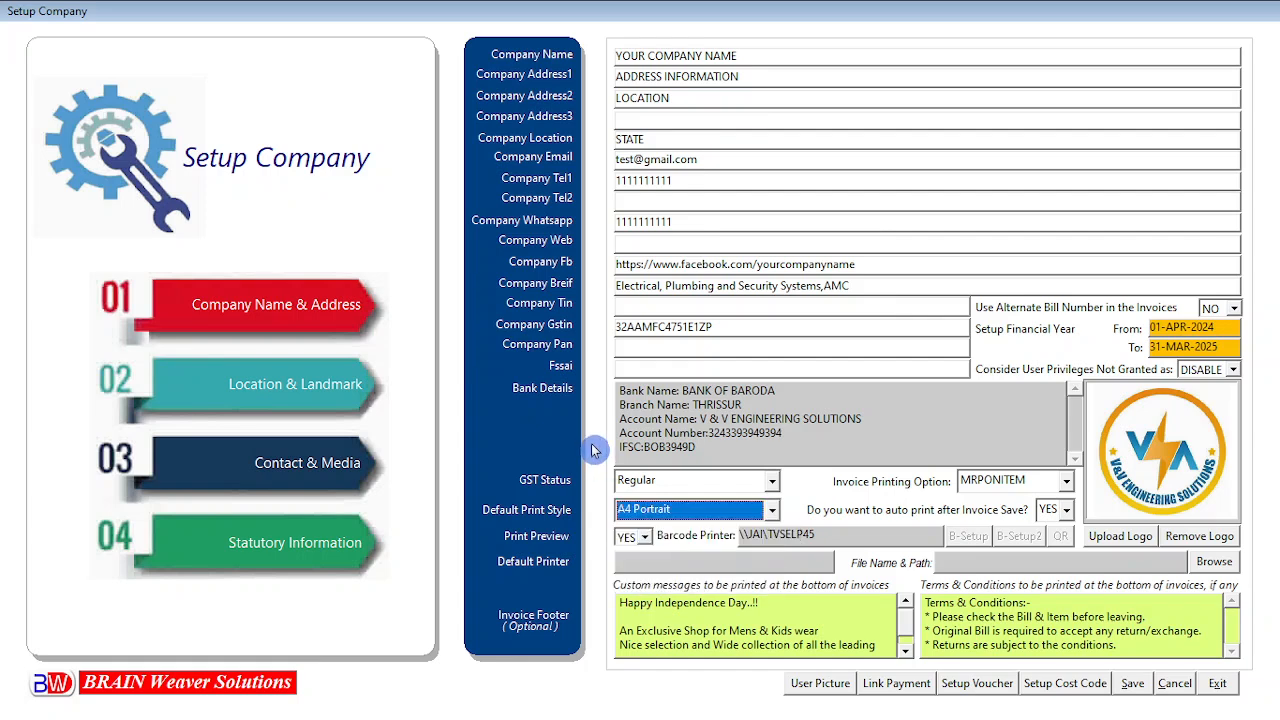
click(1217, 683)
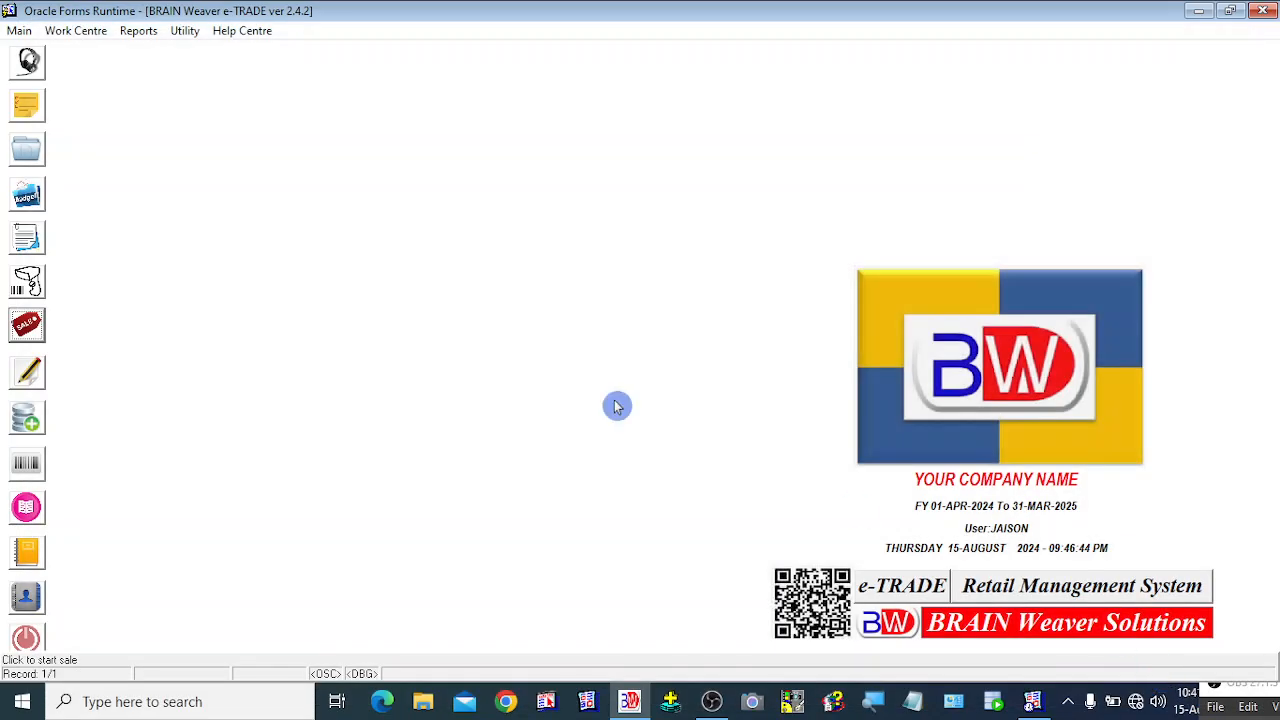
Open a new sales invoice, review today's sales position by payment type and close the list.
click(34, 330)
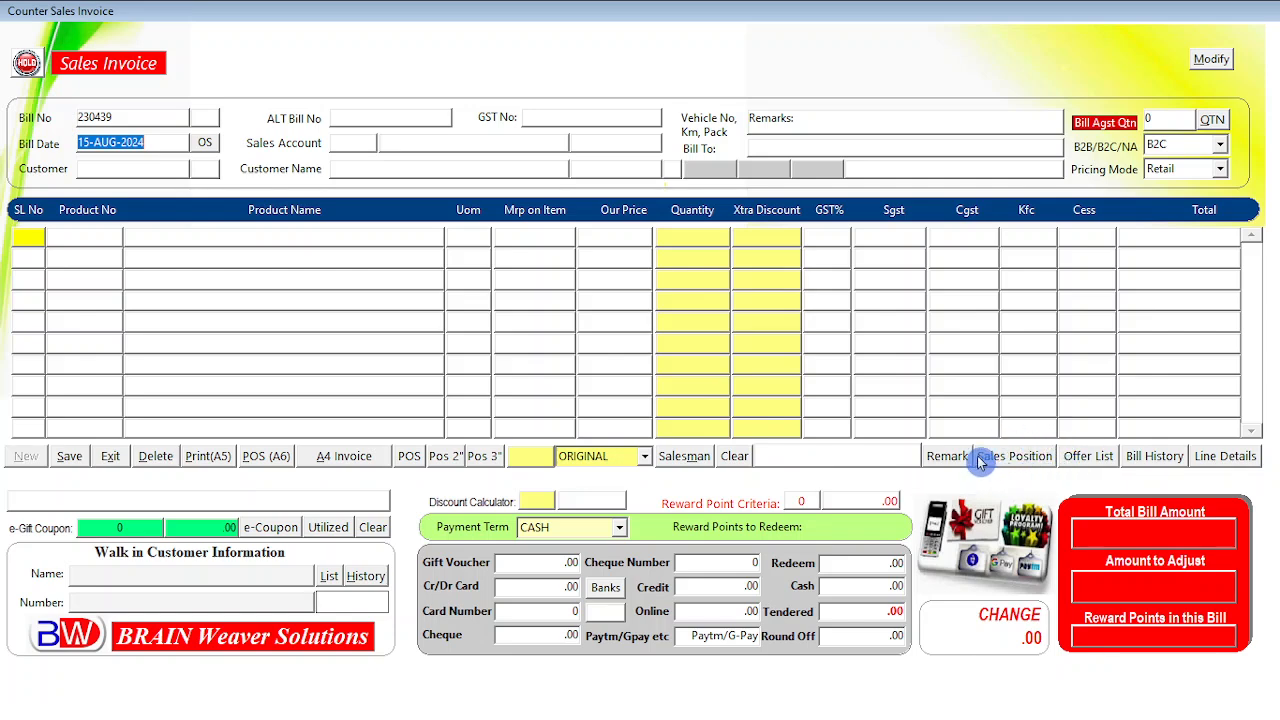
click(1015, 463)
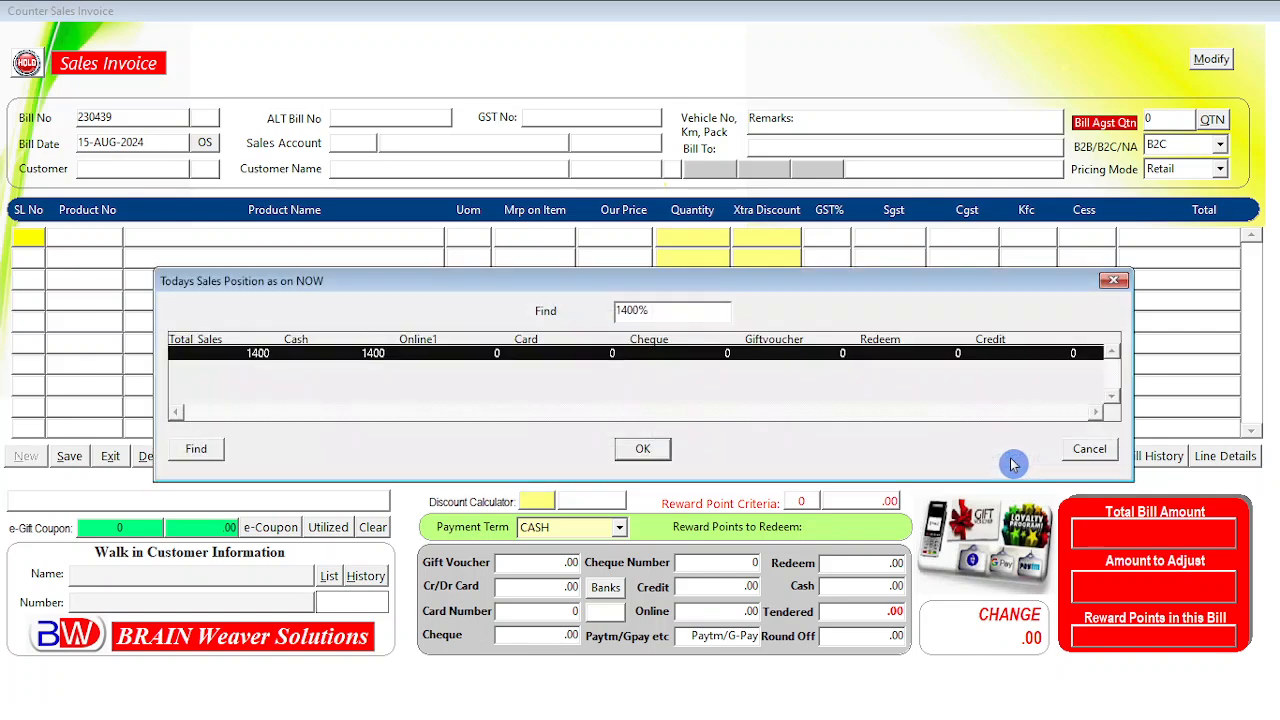
drag(463, 283, 414, 271)
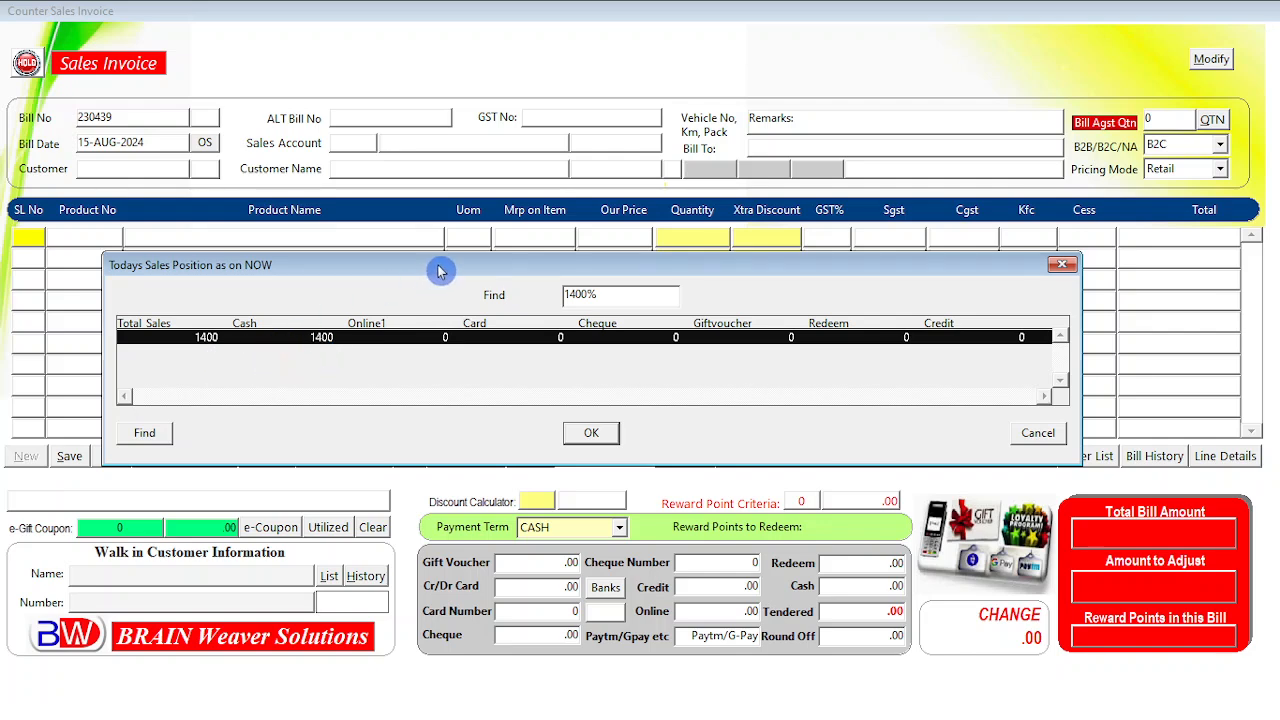
drag(438, 271, 470, 266)
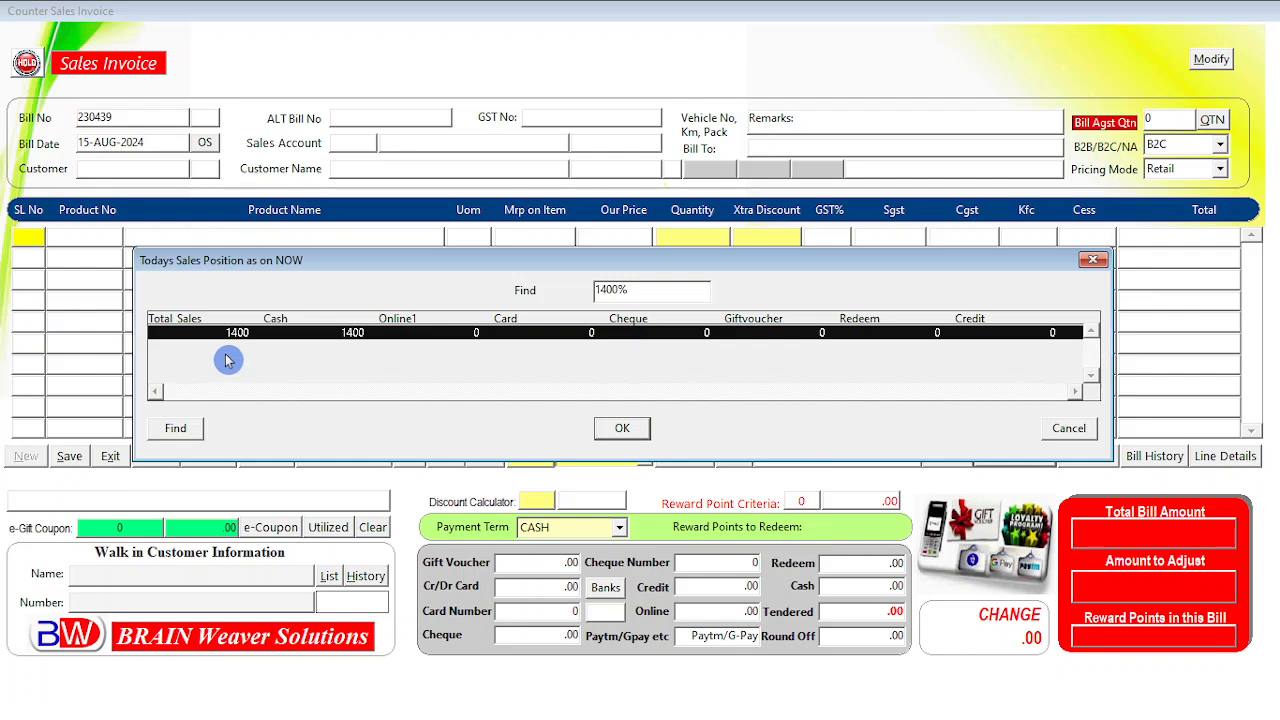
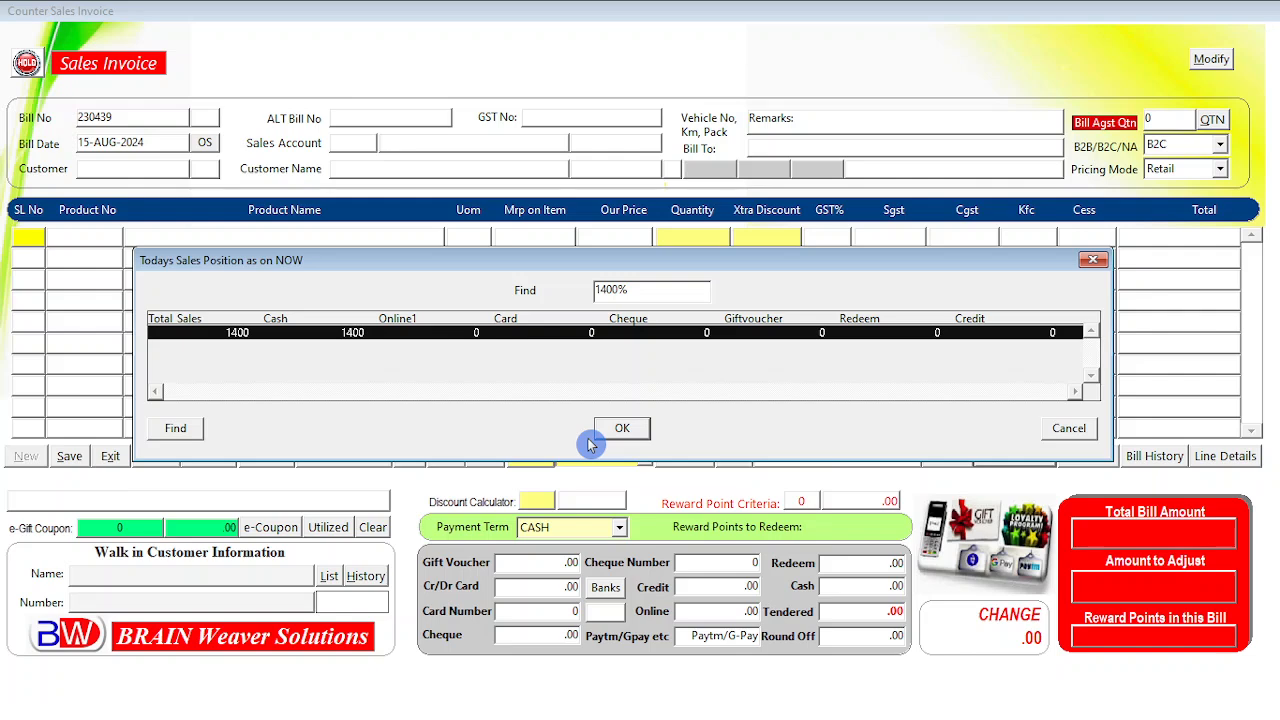
click(1066, 430)
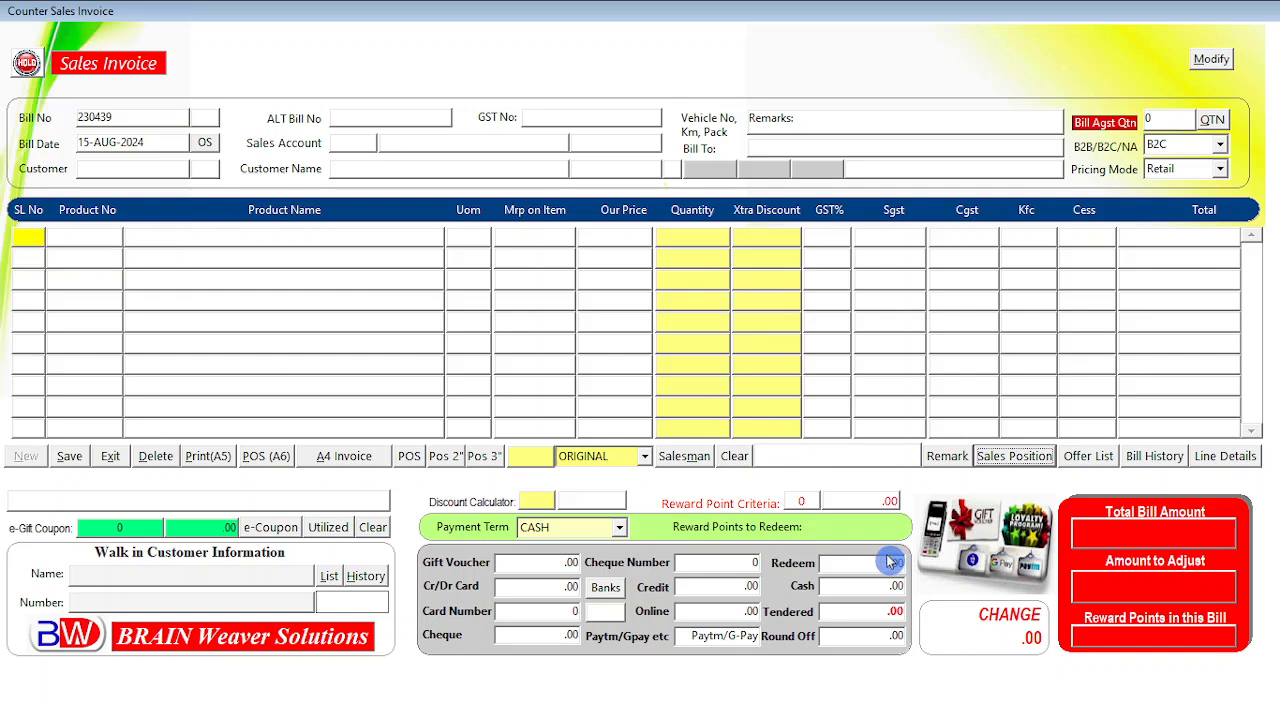
click(1020, 466)
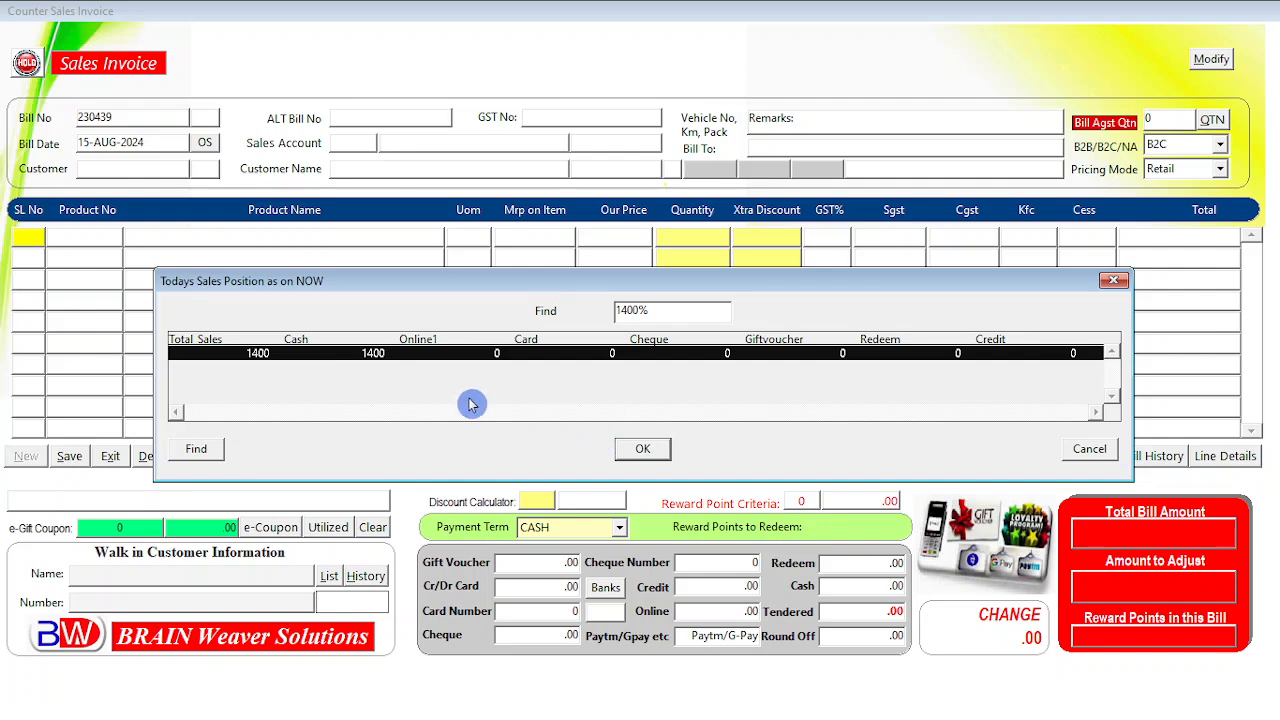
click(1089, 449)
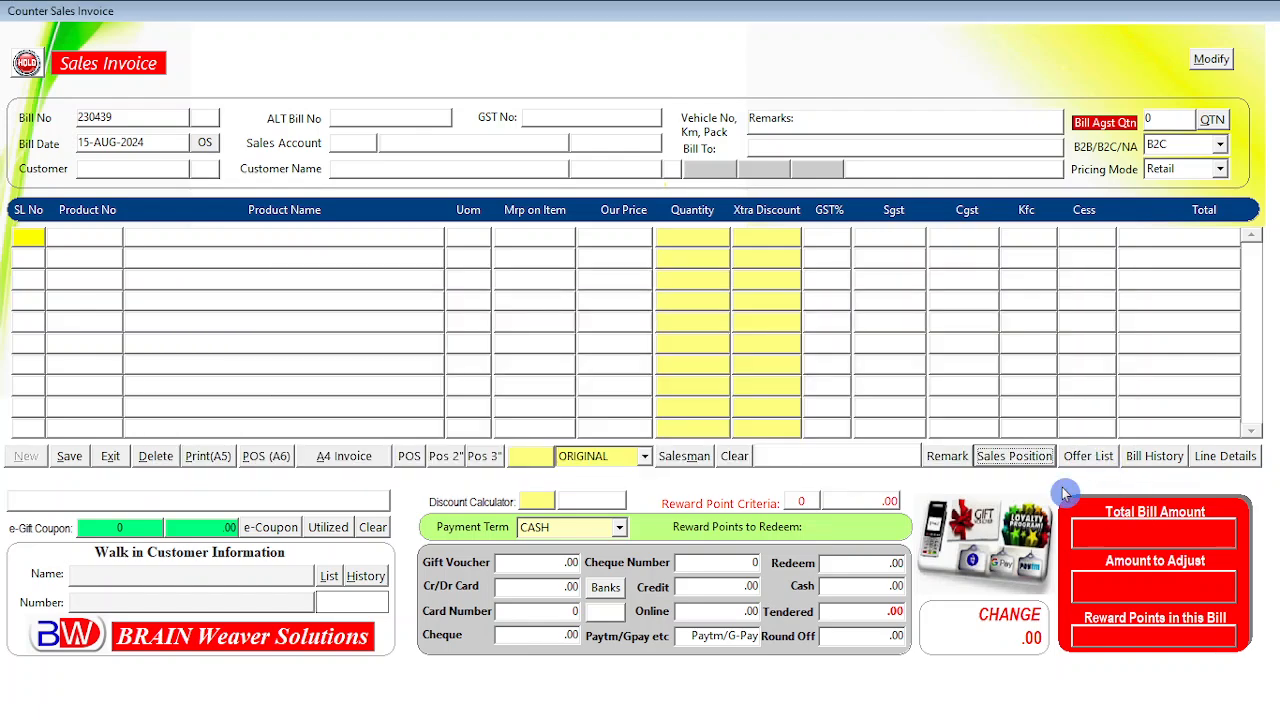
Open the sales bill history, look over the customers on the three newest bills and close the list.
click(1152, 458)
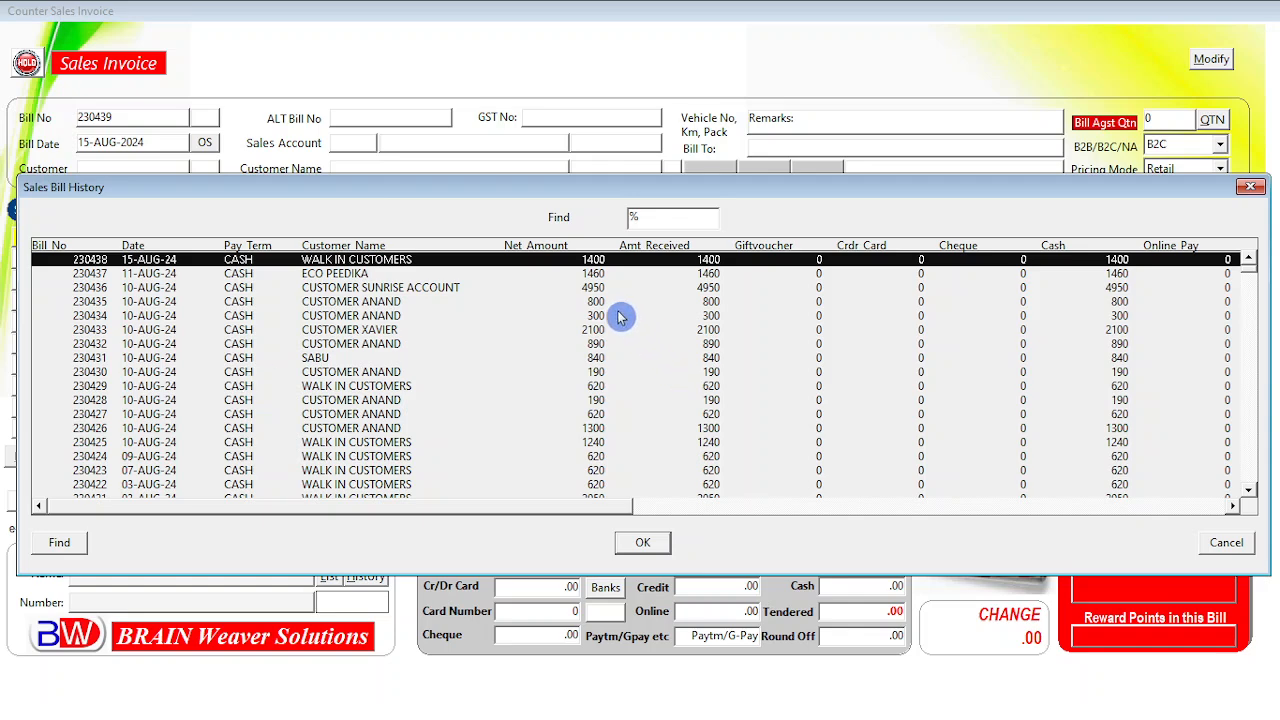
click(360, 278)
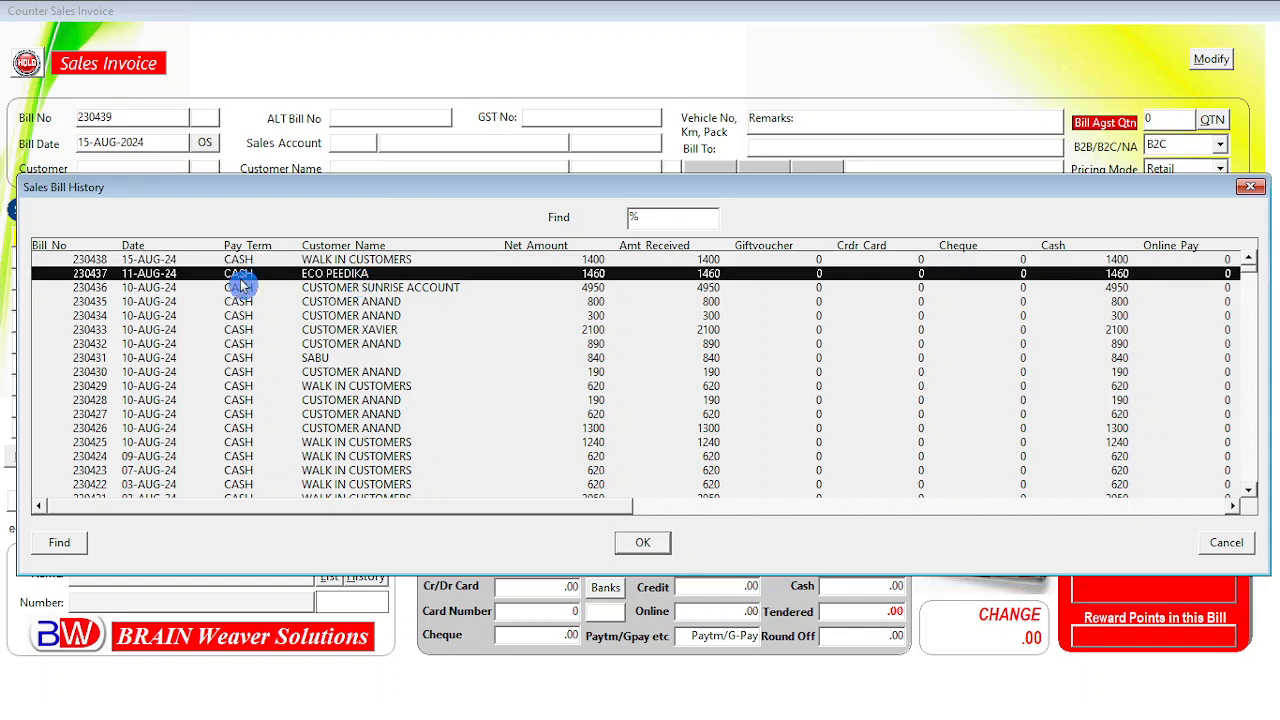
click(340, 289)
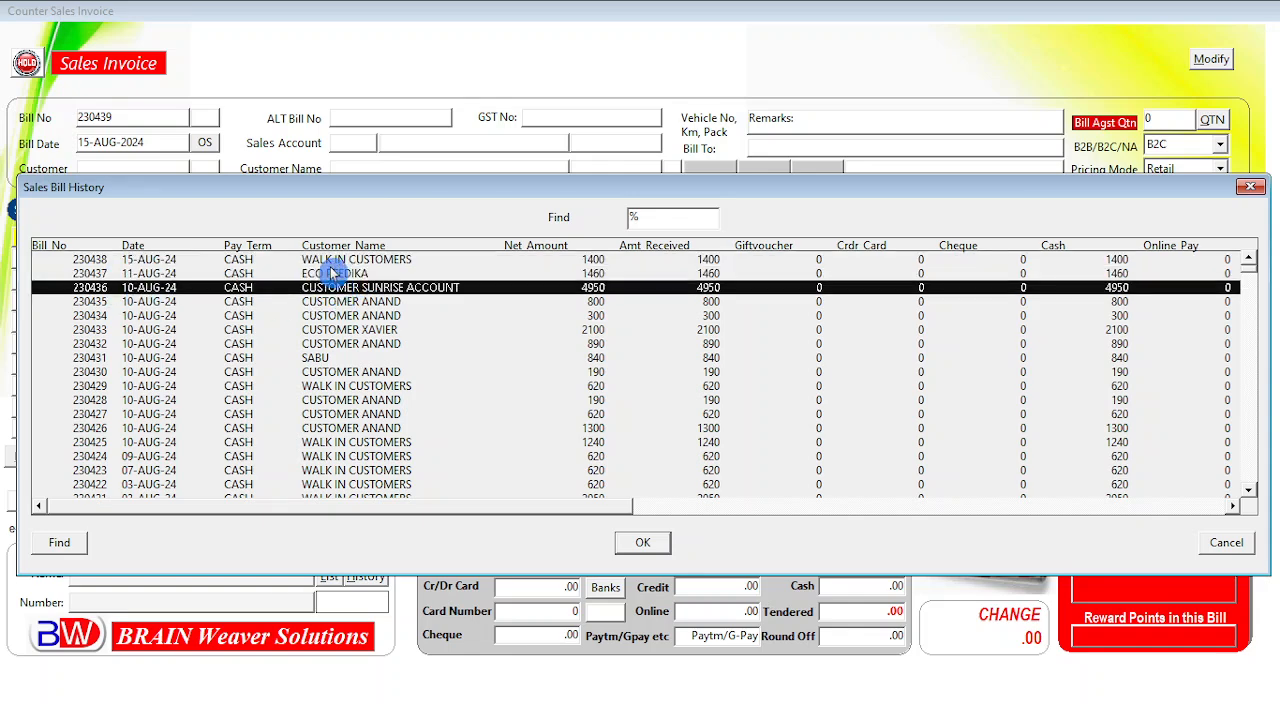
click(334, 260)
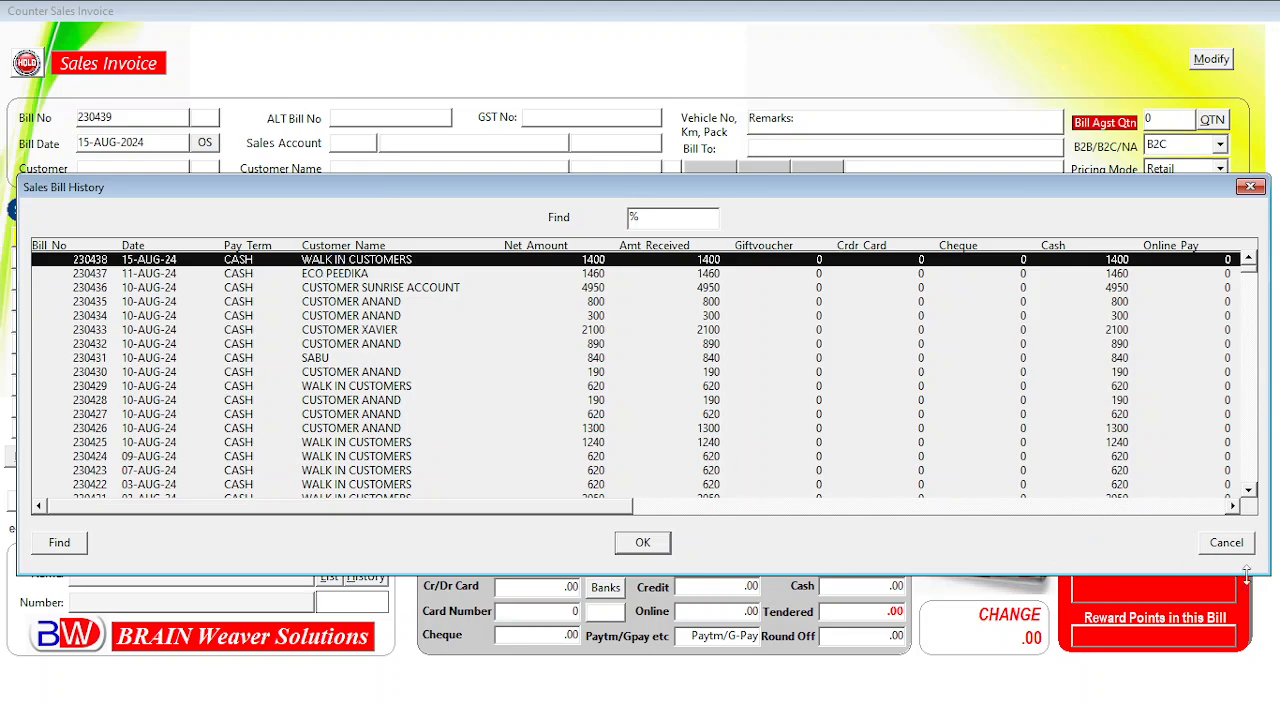
click(1226, 543)
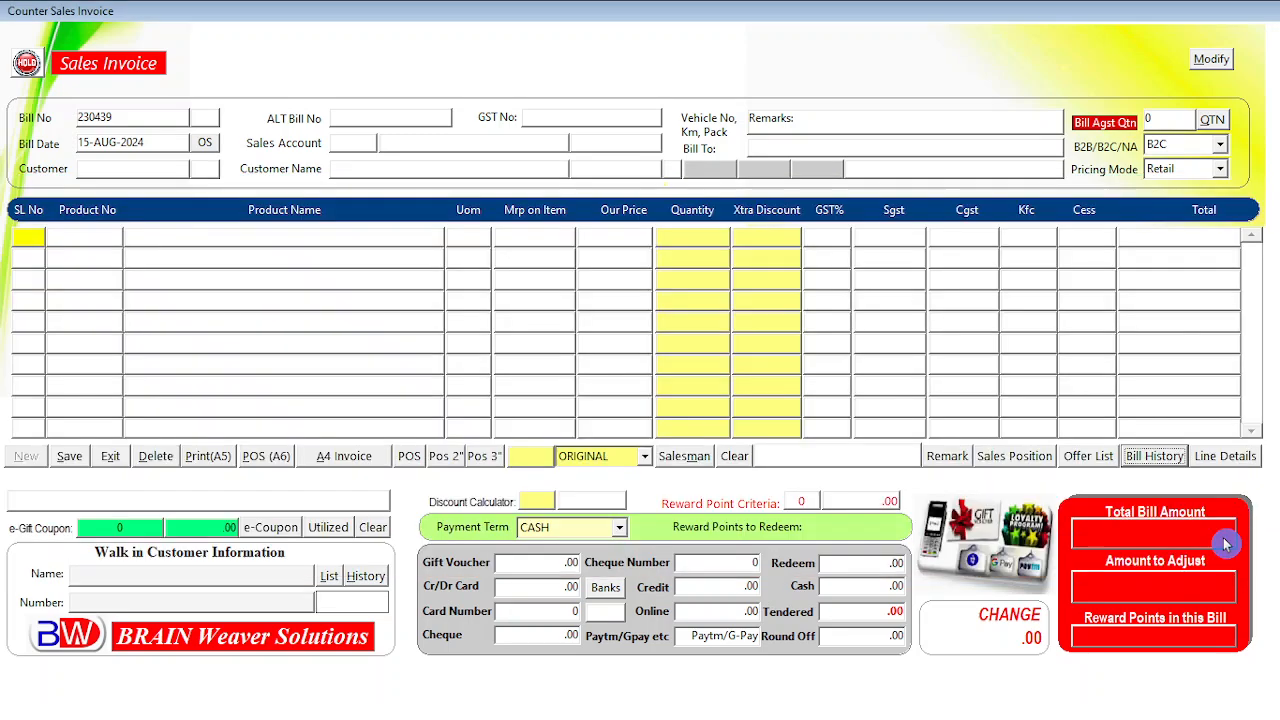
Reopen the sales bill history, compare the dates of the four most recent bills and close the list.
click(1152, 462)
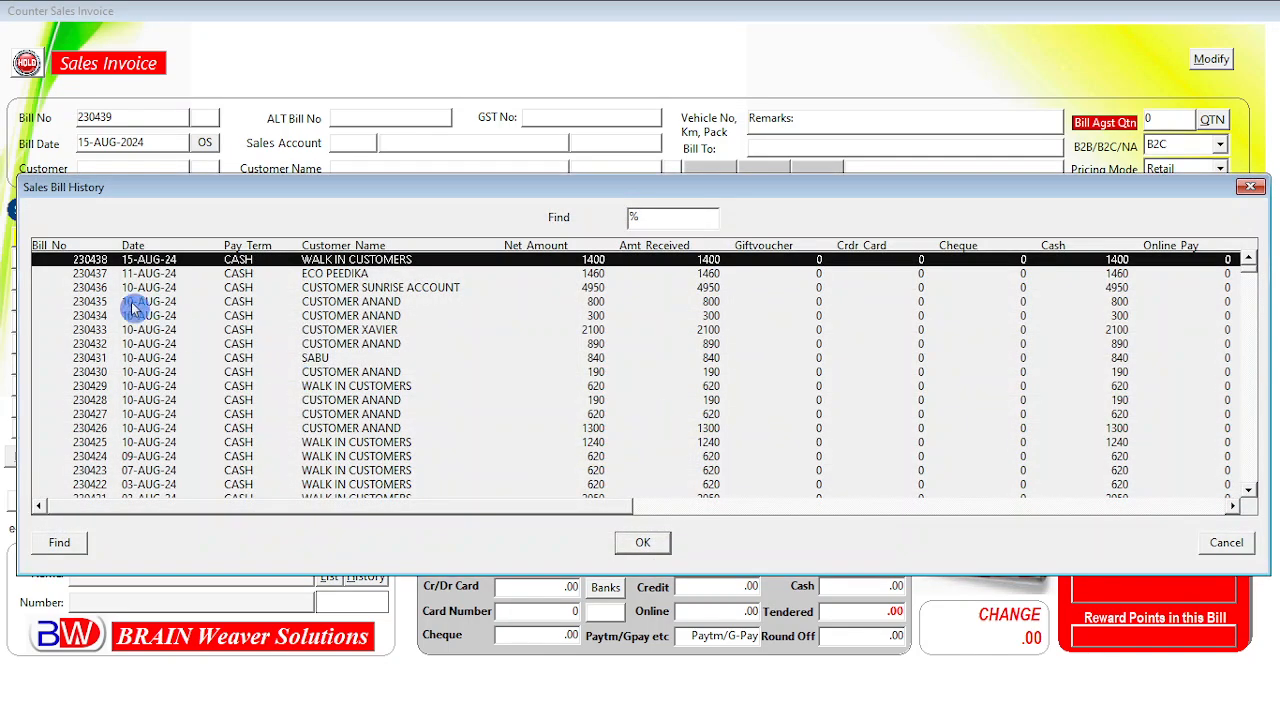
click(134, 302)
click(128, 288)
click(136, 274)
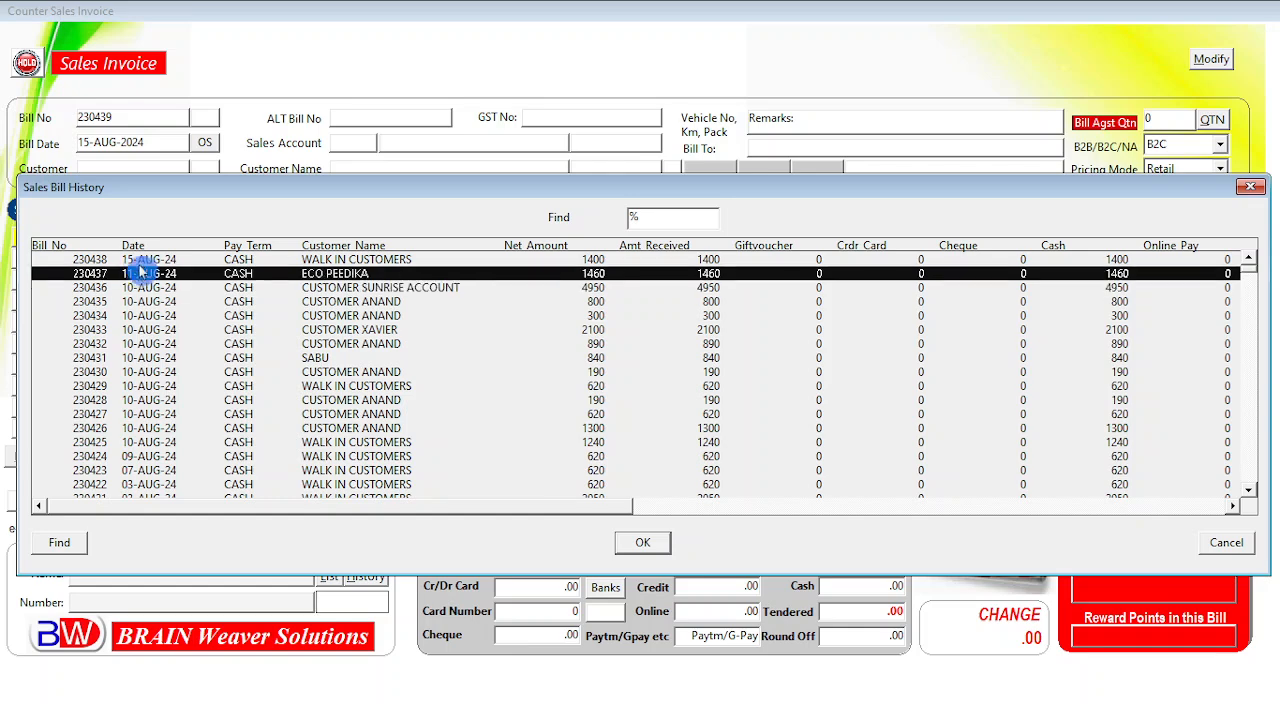
click(142, 261)
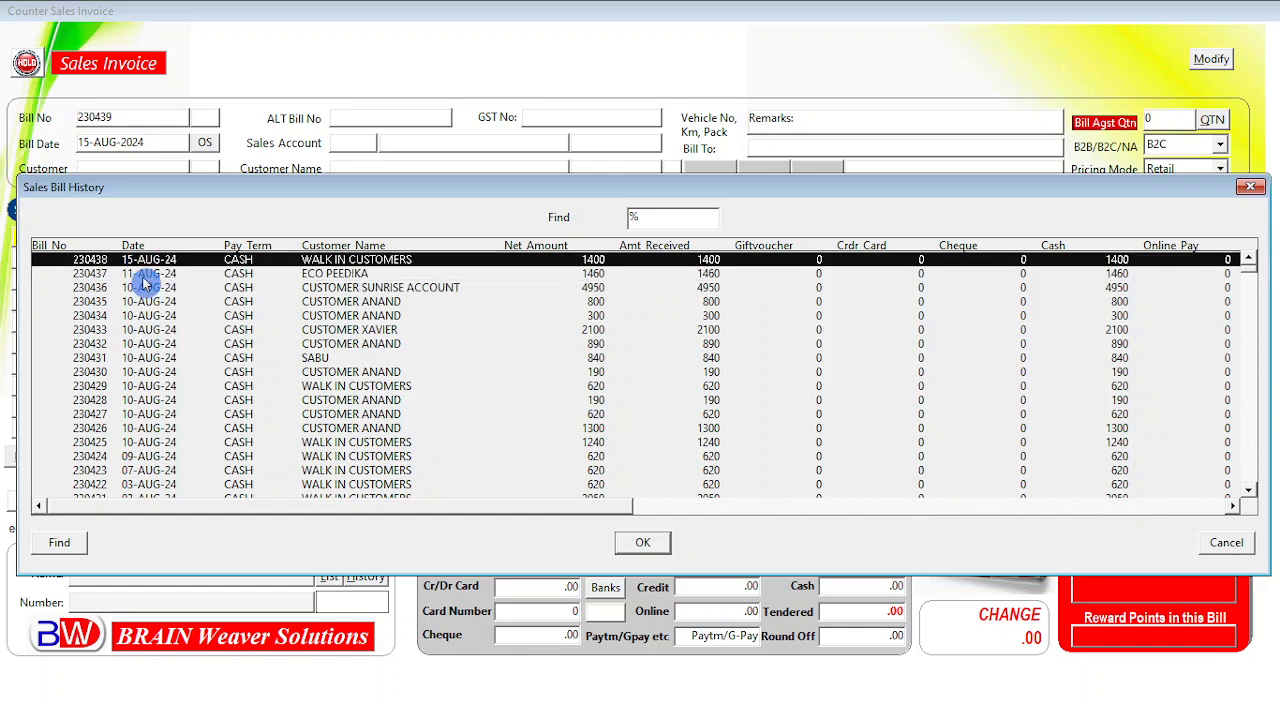
click(142, 274)
click(150, 288)
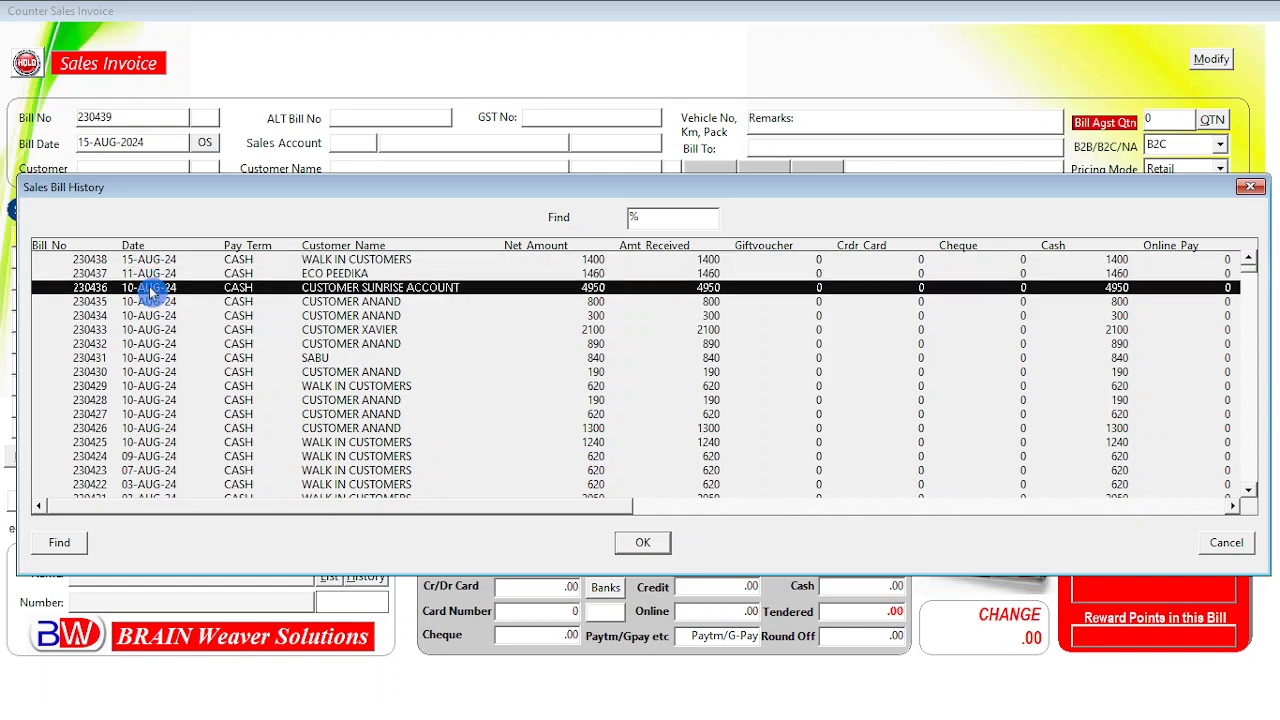
click(150, 274)
click(152, 260)
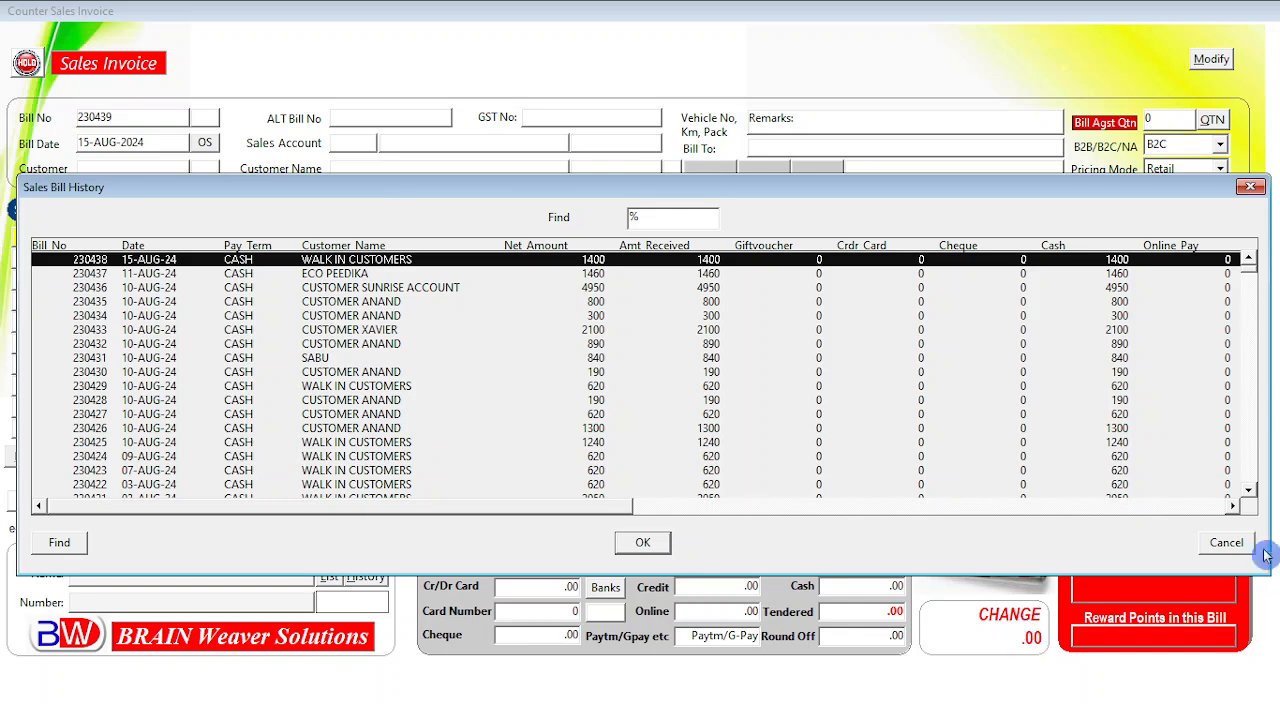
click(1222, 548)
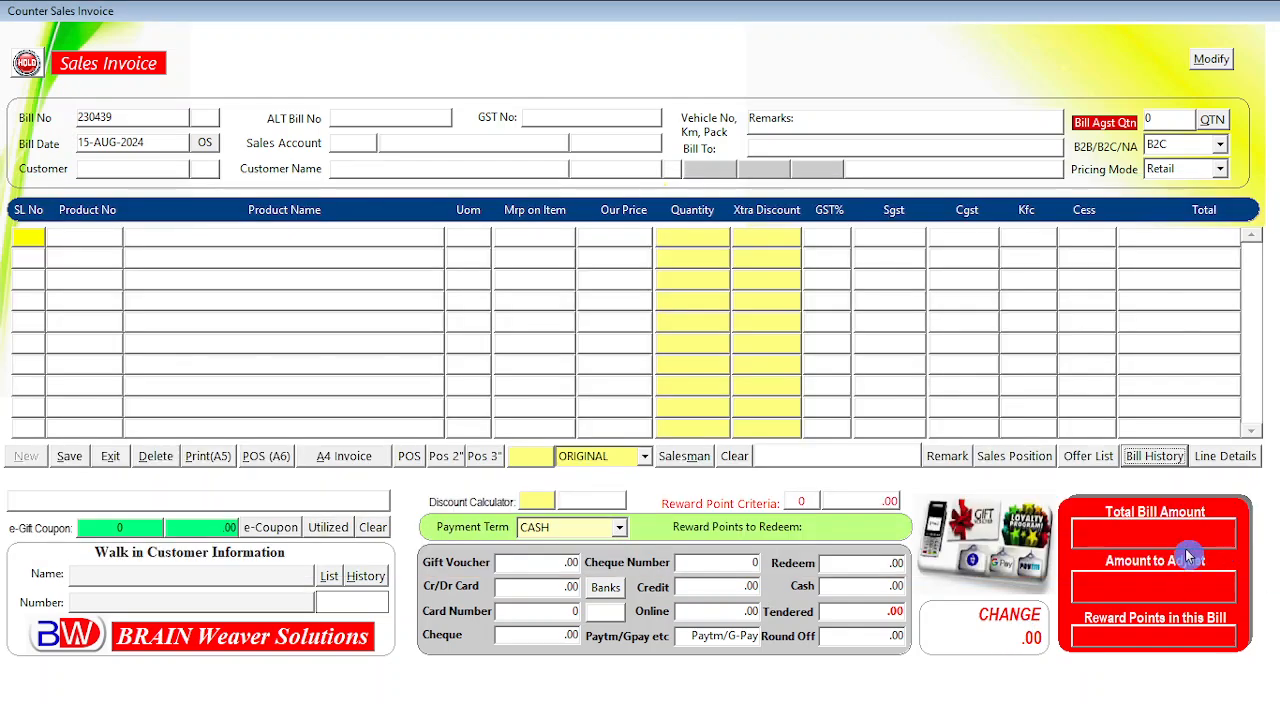
Open the history of sales line items, go through the product lines of bill 230437 and close the list.
click(1228, 462)
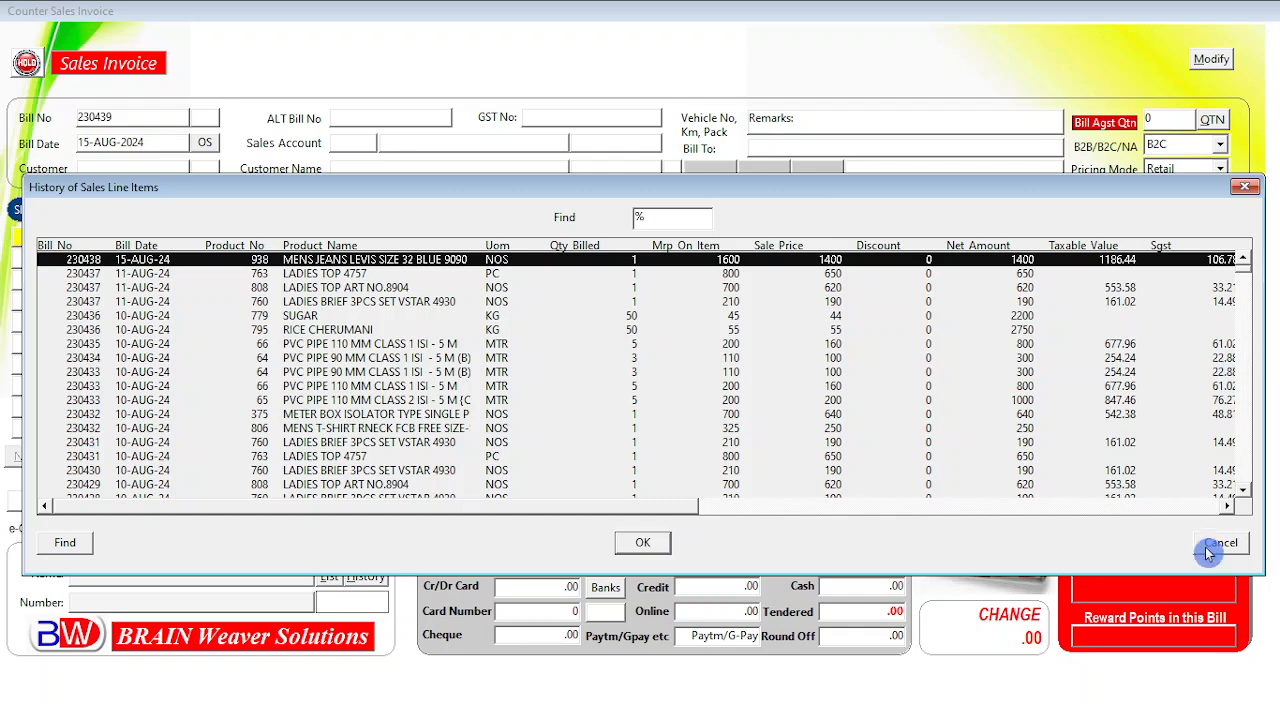
click(88, 275)
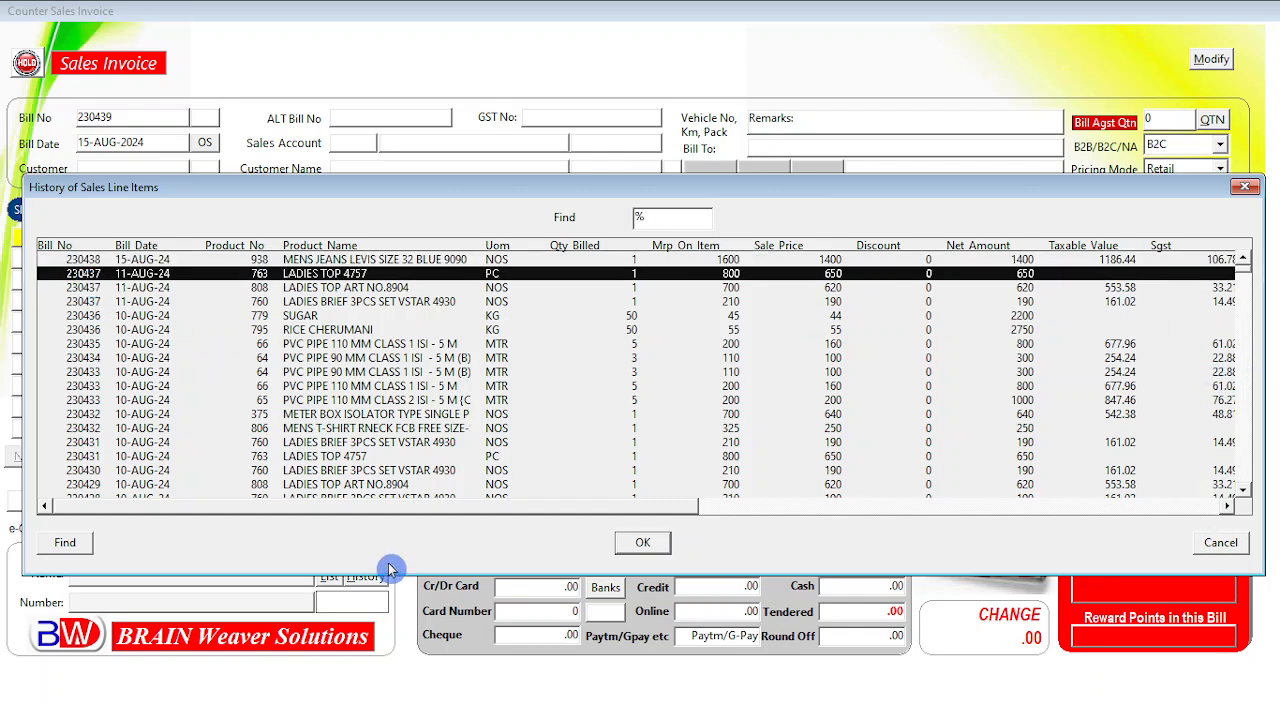
key(Down)
key(Down)
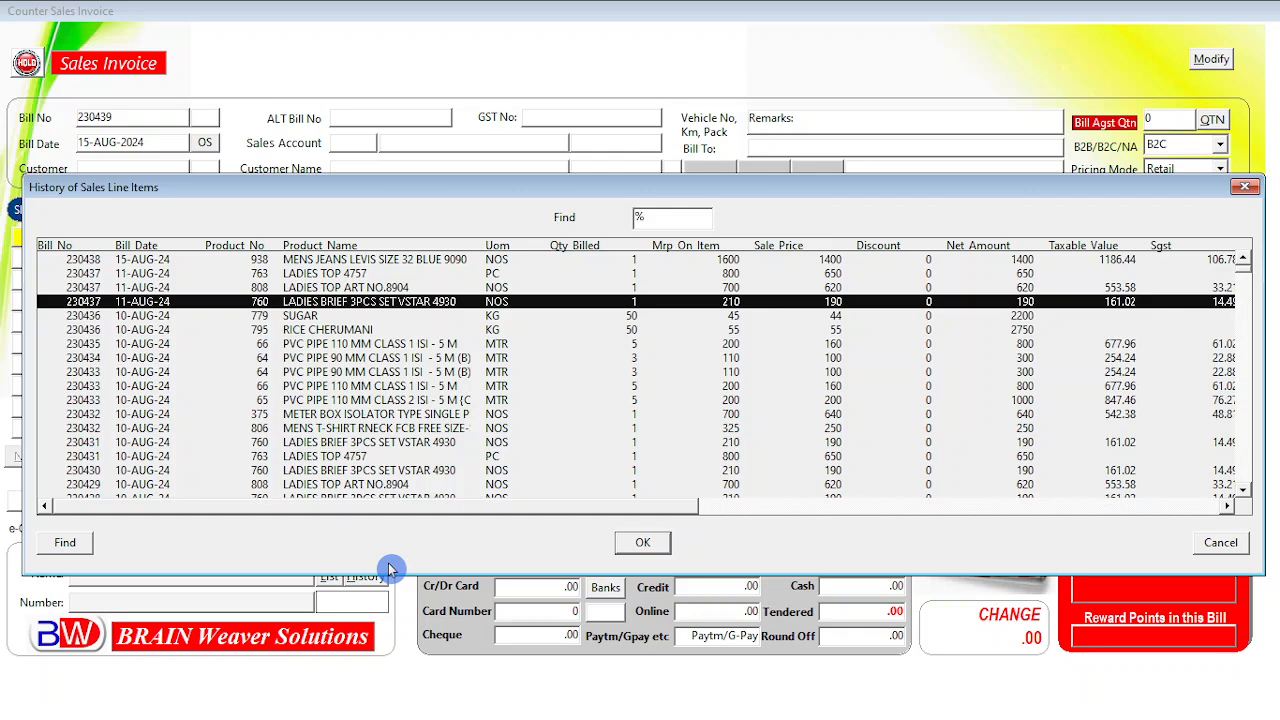
key(Up)
key(Up)
key(Down)
key(Down)
key(Up)
key(Up)
key(Up)
key(Down)
key(Down)
key(Down)
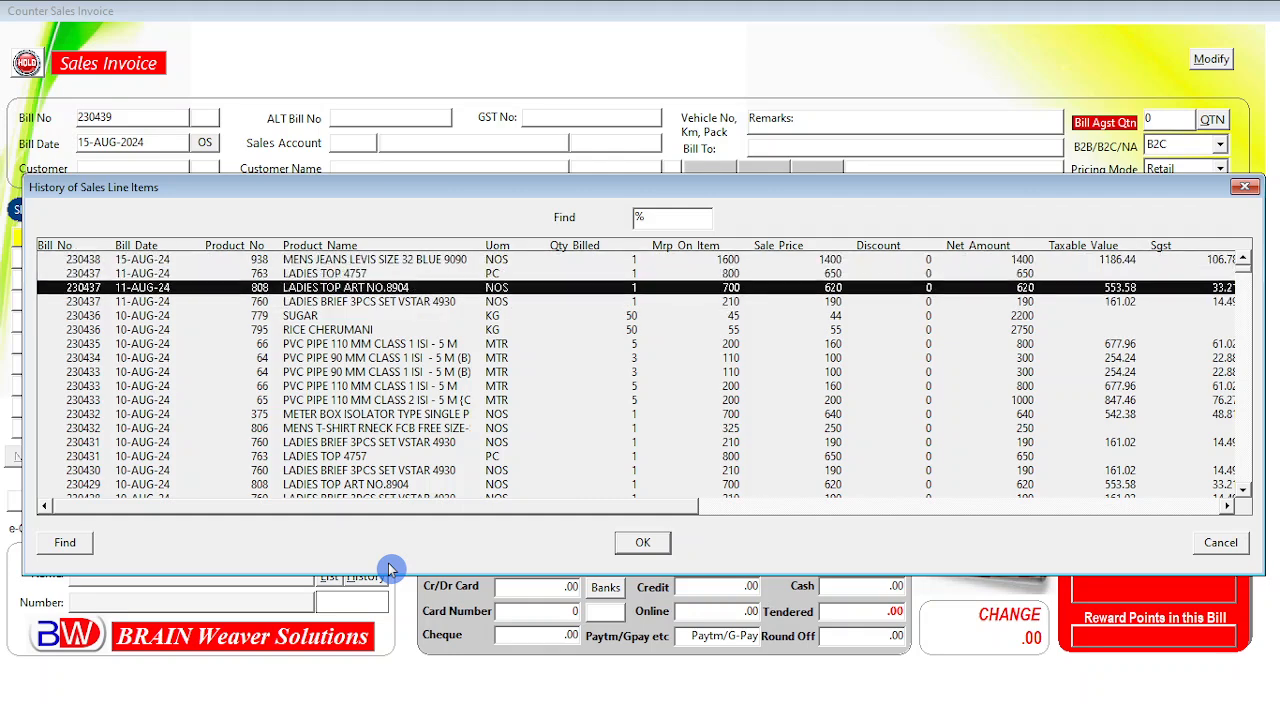
key(Up)
key(Up)
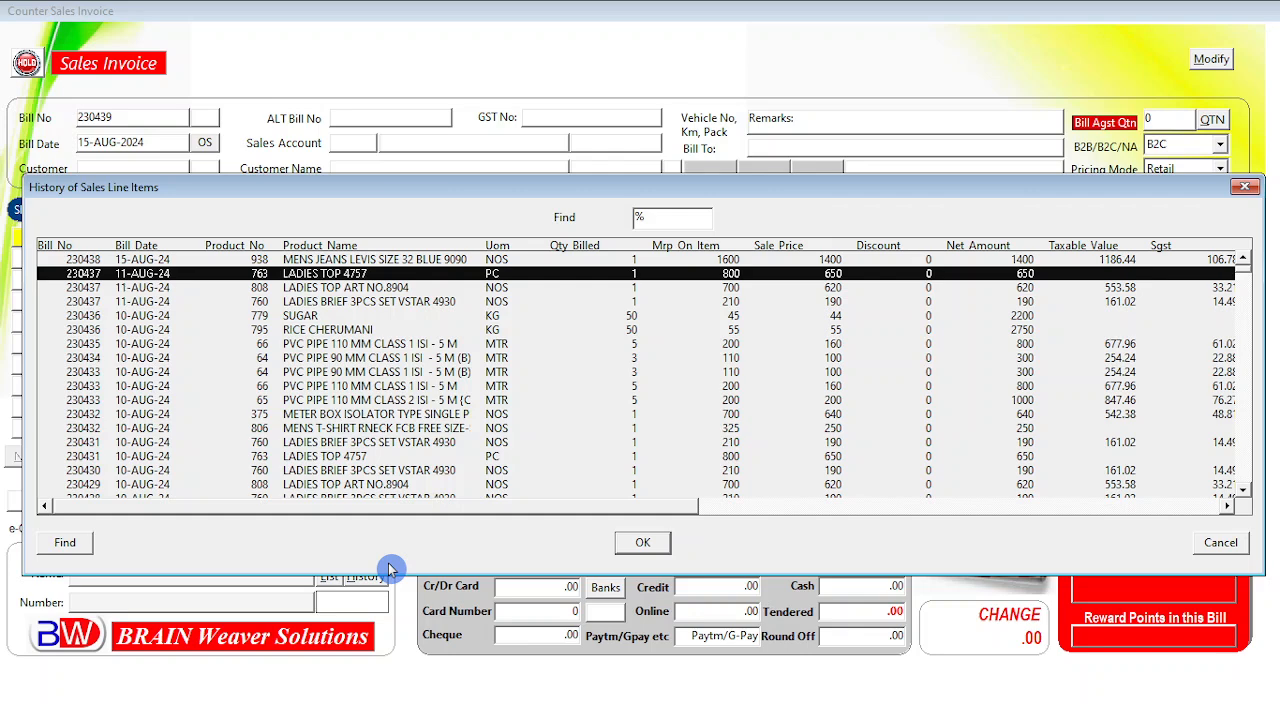
key(Down)
key(Up)
key(Down)
key(Down)
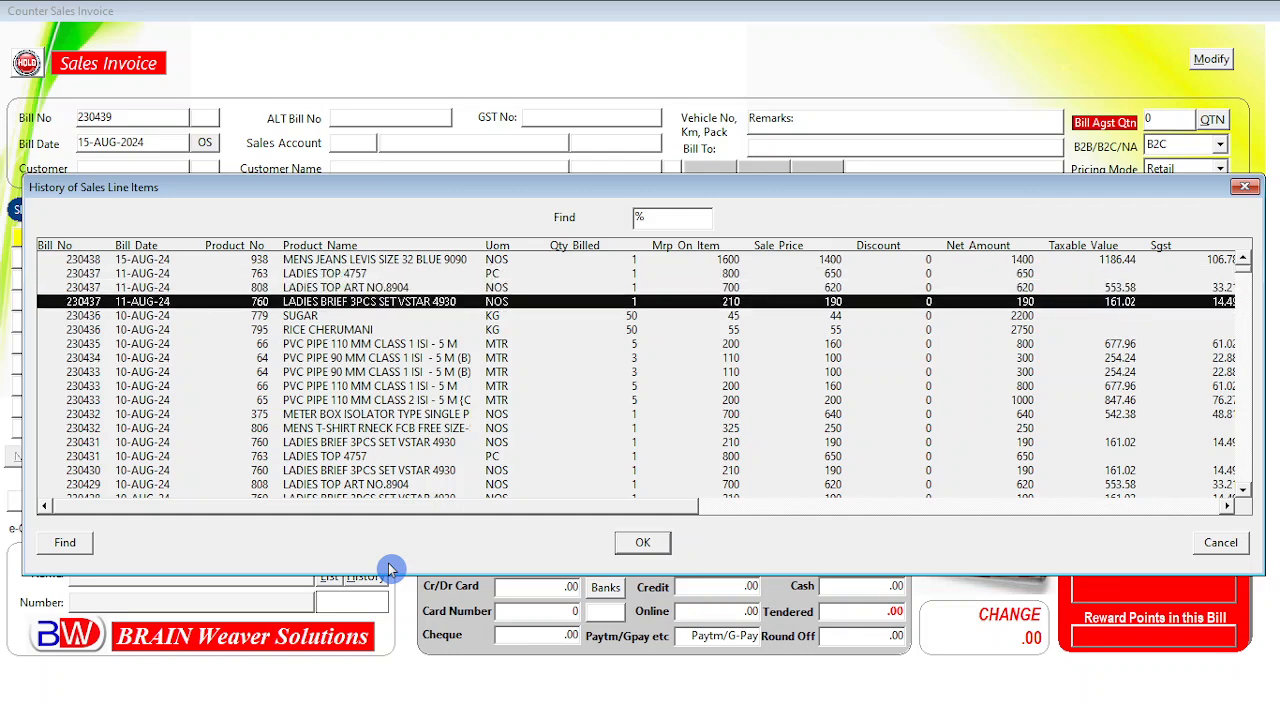
key(Up)
key(Up)
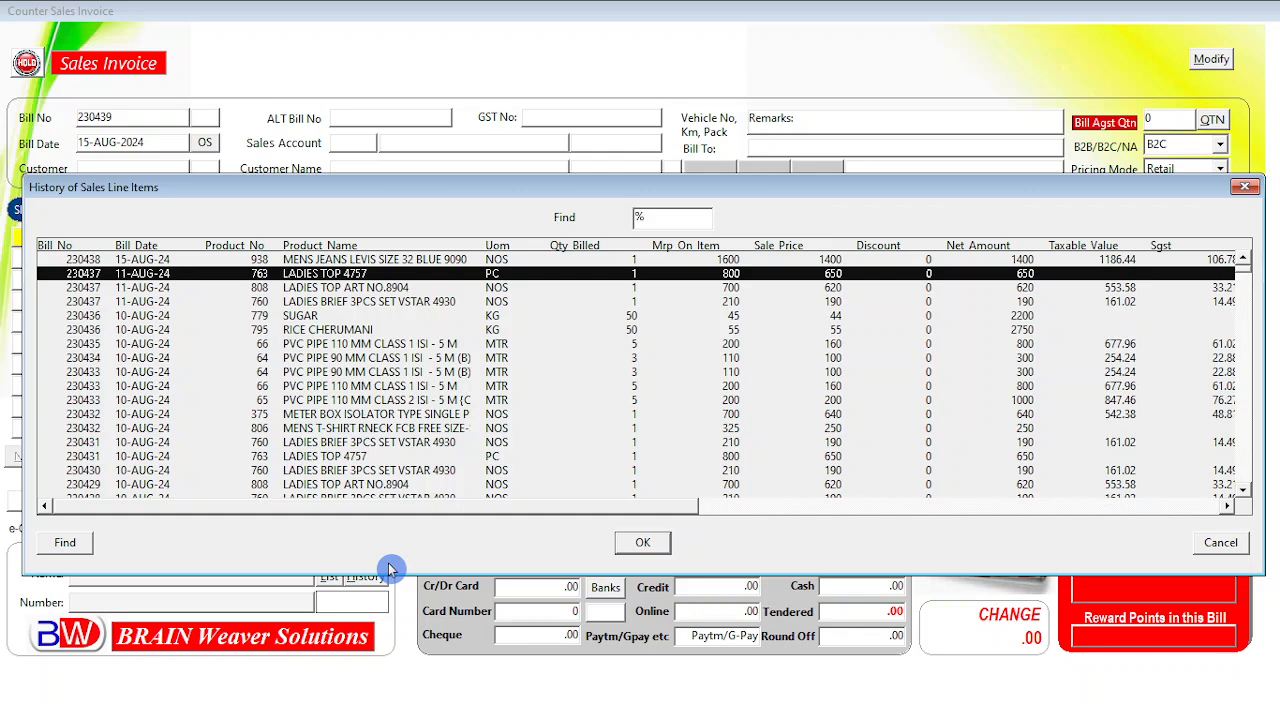
key(Down)
key(Down)
key(Up)
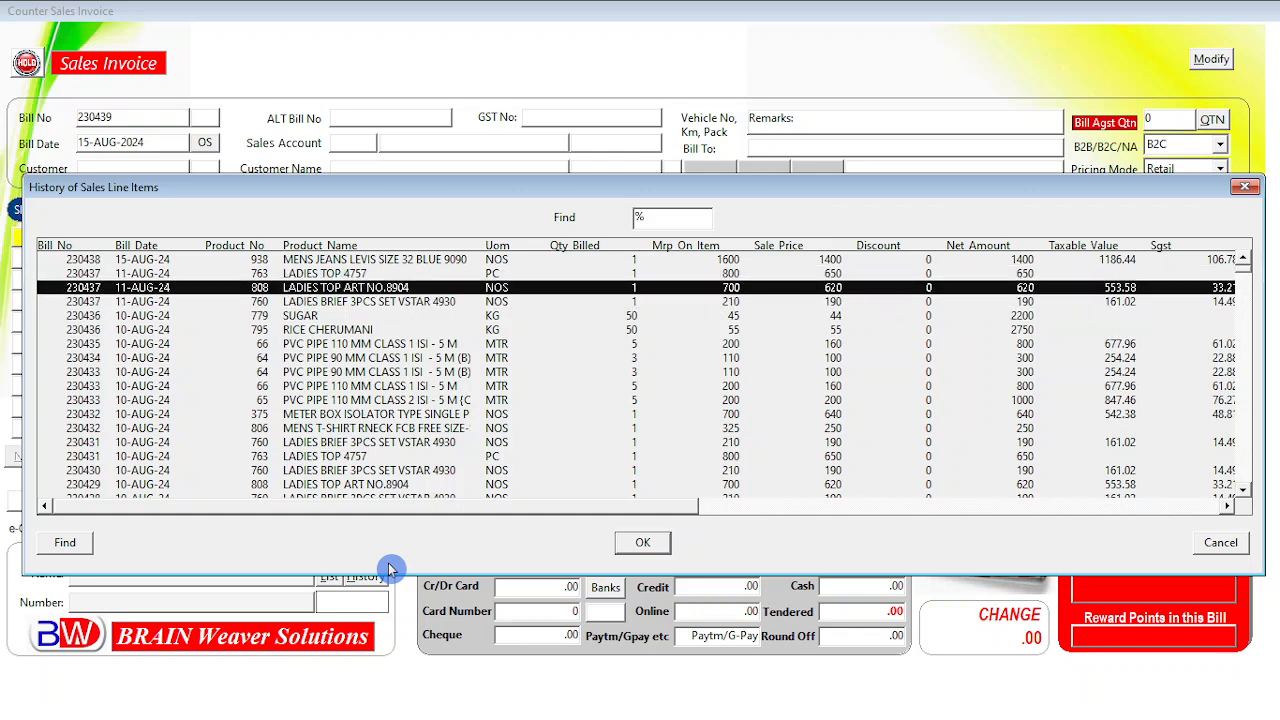
key(Up)
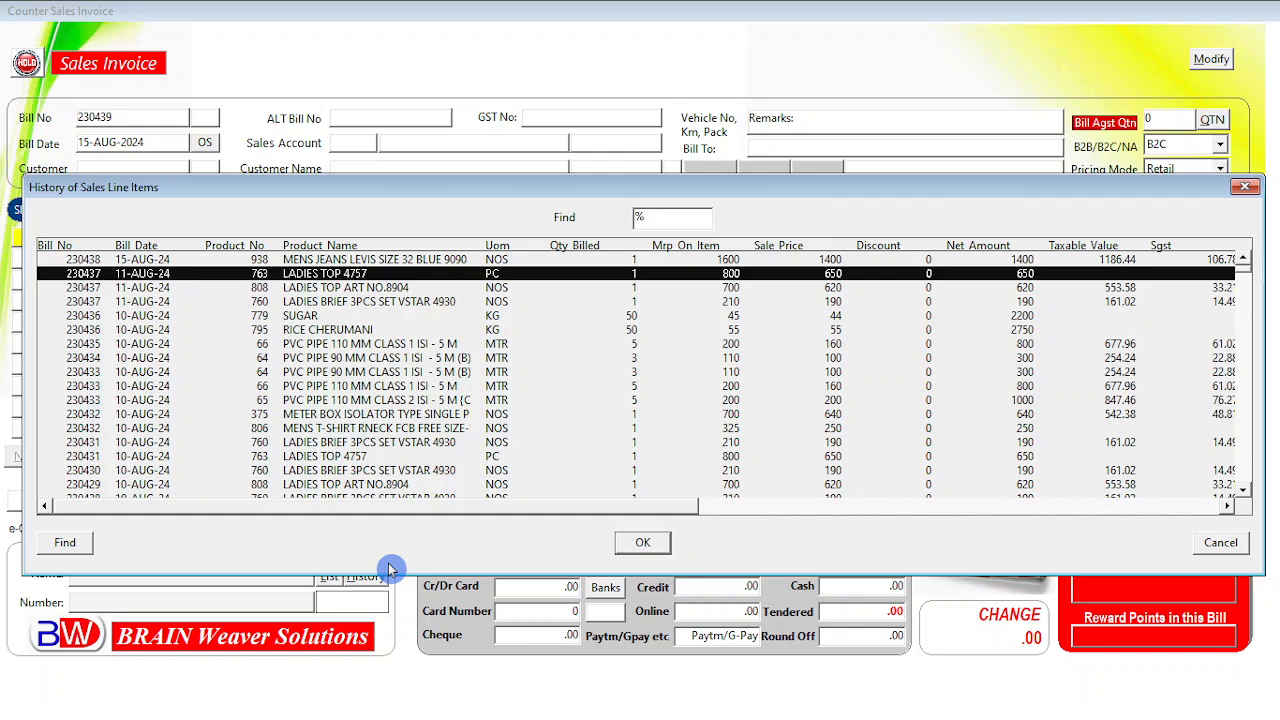
key(Down)
key(Down)
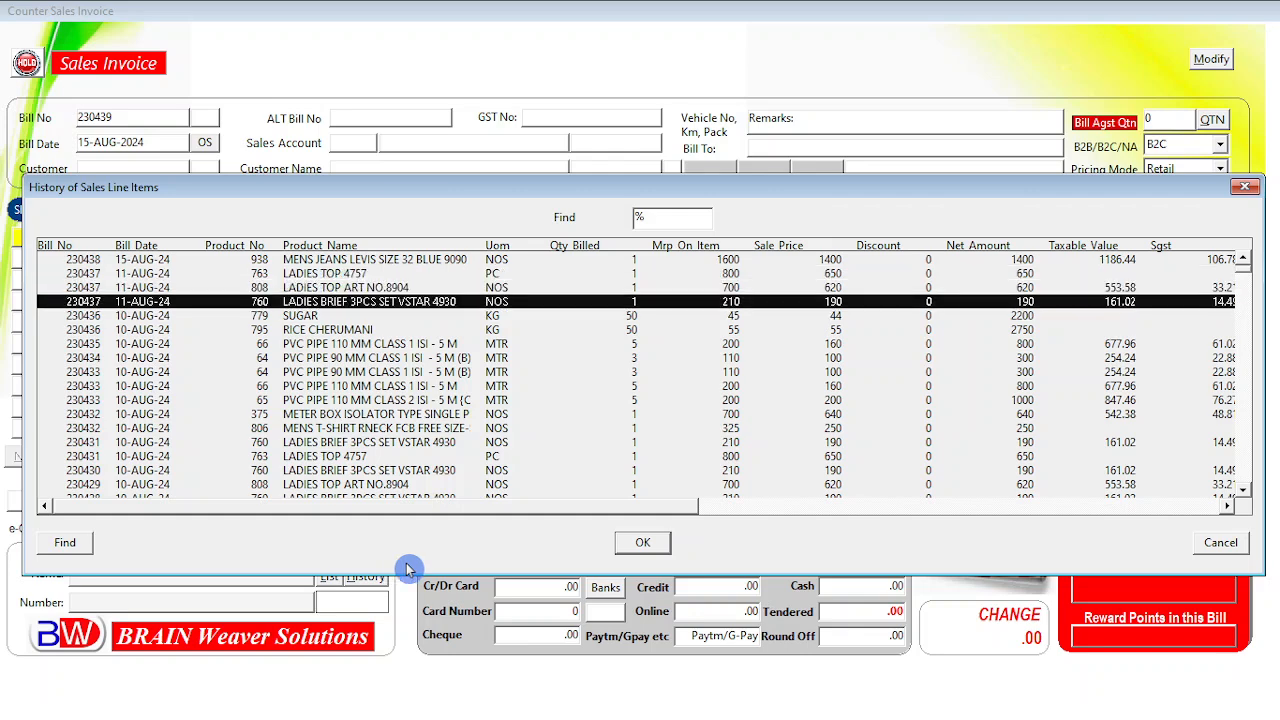
click(1219, 549)
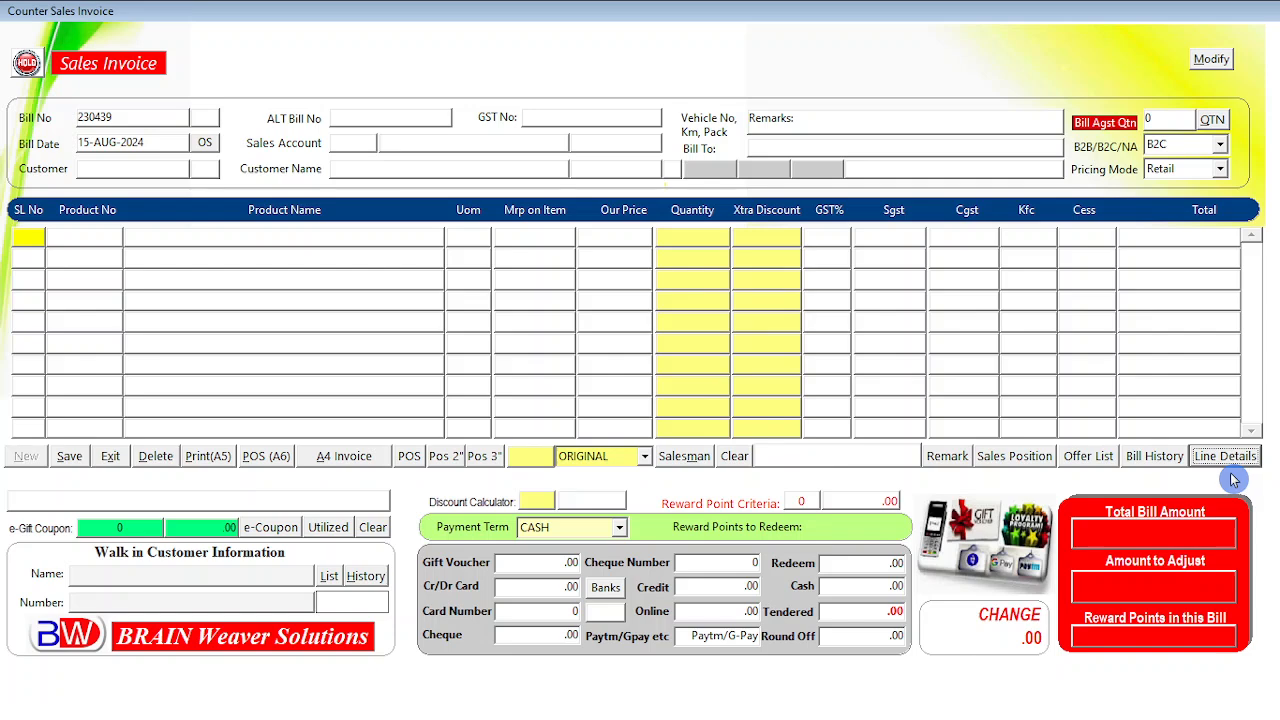
Leave the blank sales invoice and open the Management Information System reports window.
click(113, 458)
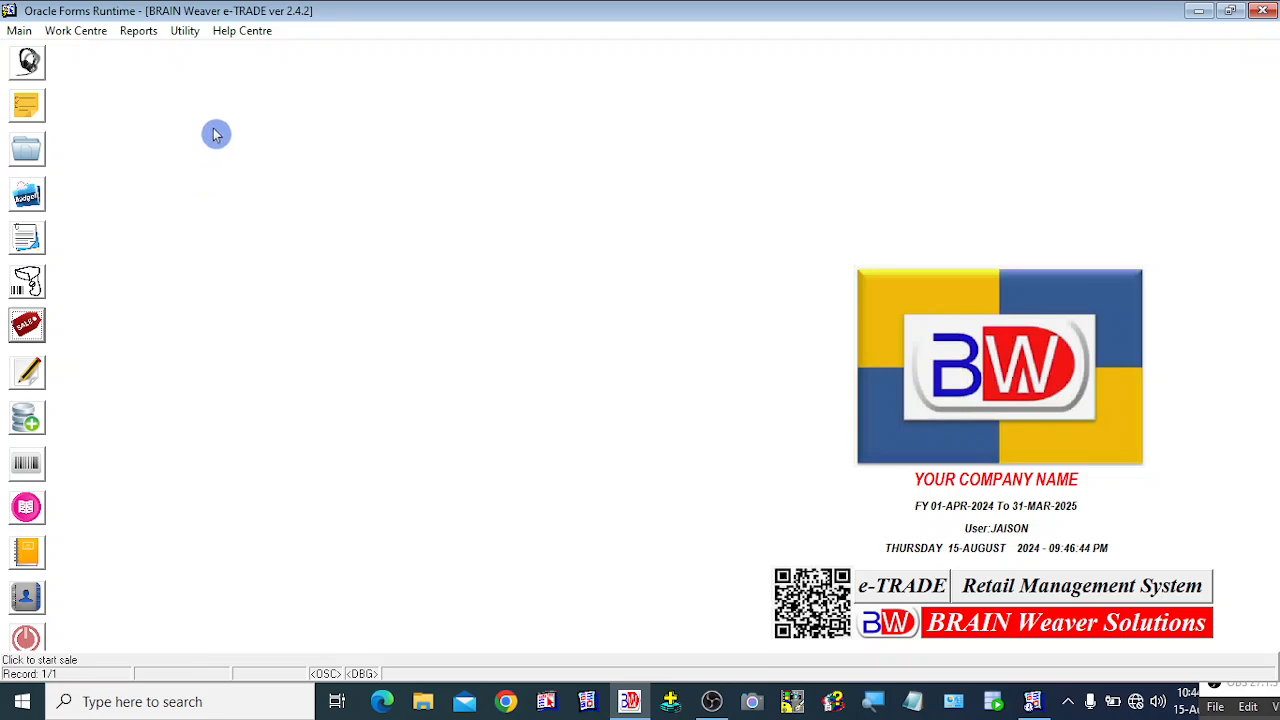
right_click(214, 132)
click(277, 65)
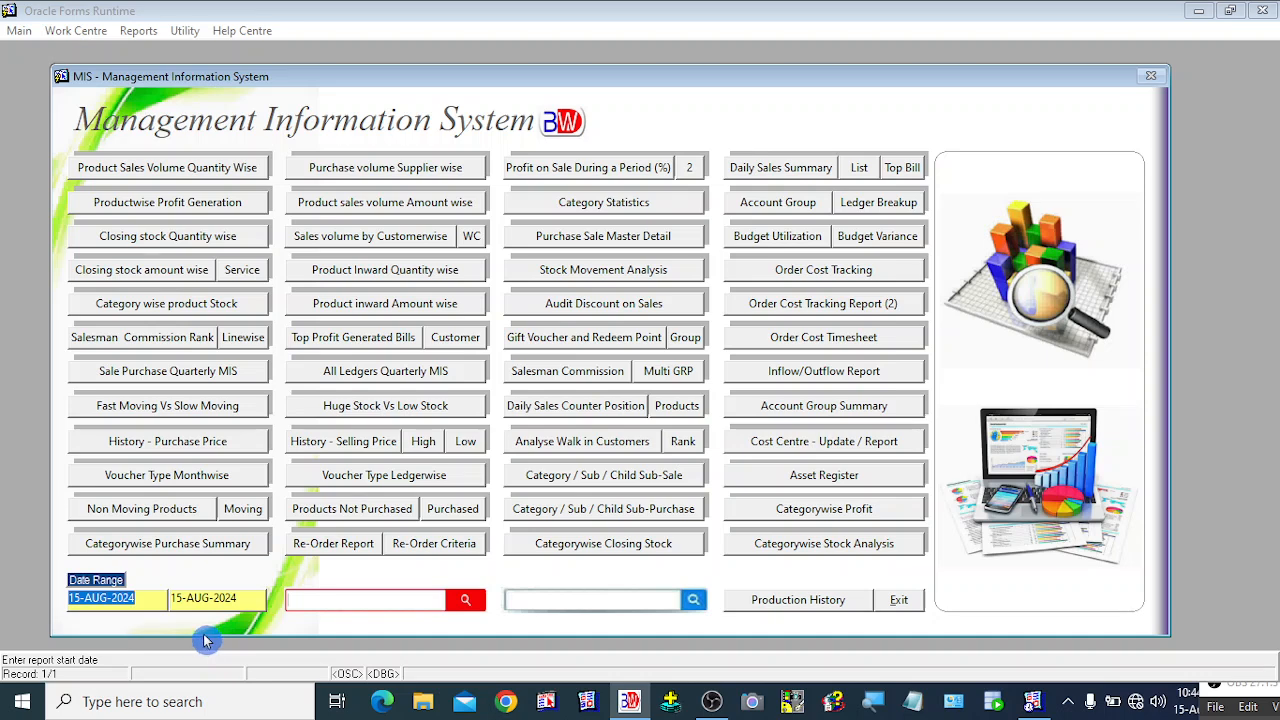
Run the item-level daily sales report for 15-AUG-2024, review its bill and product lines, and close the preview.
click(114, 600)
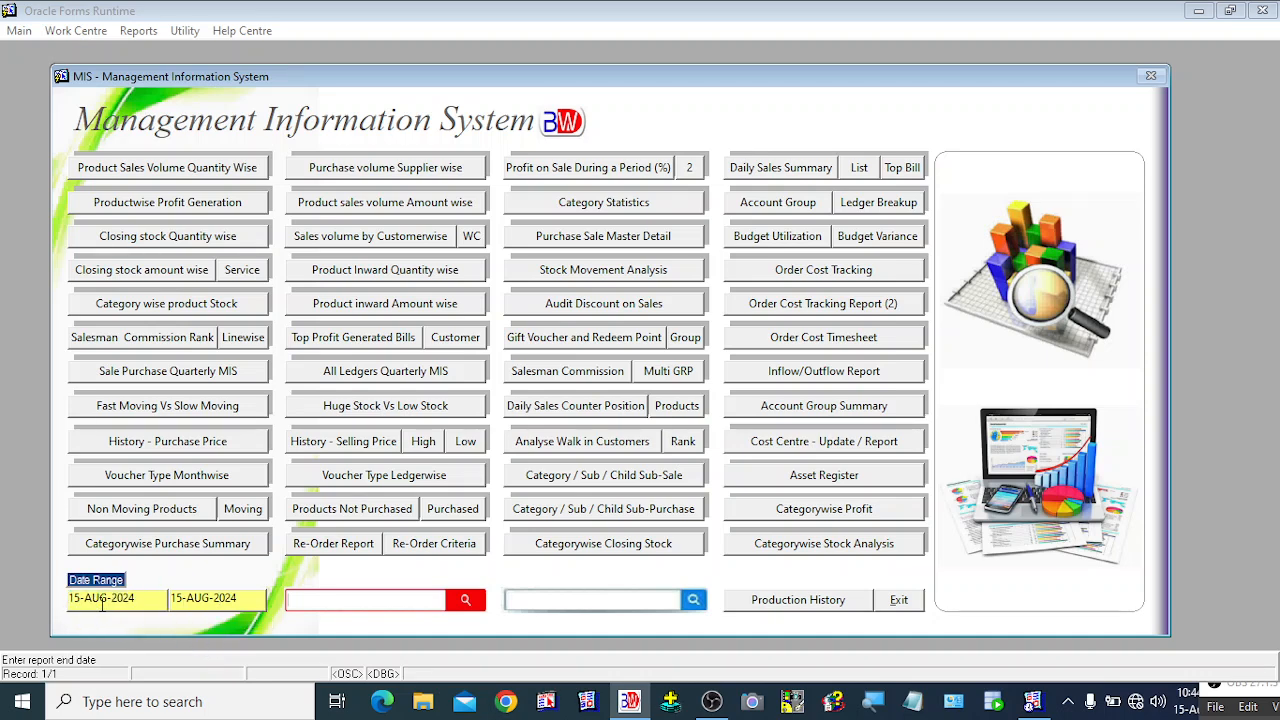
click(226, 603)
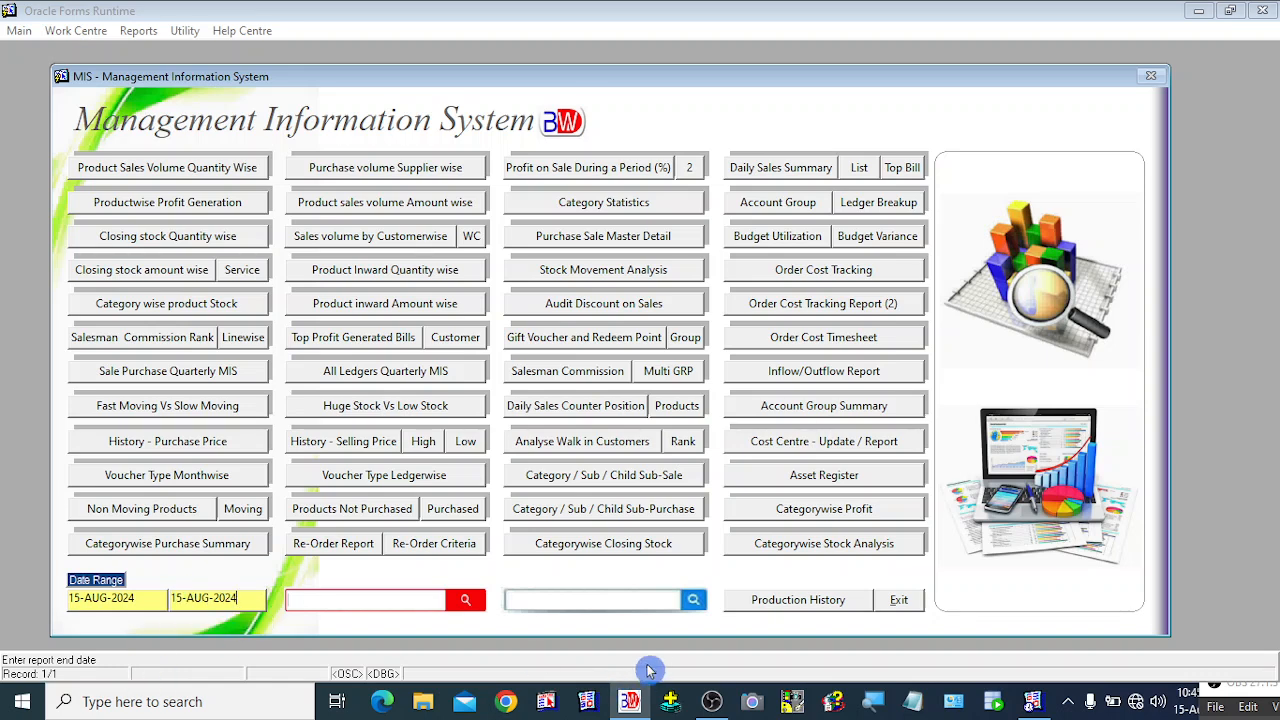
click(113, 598)
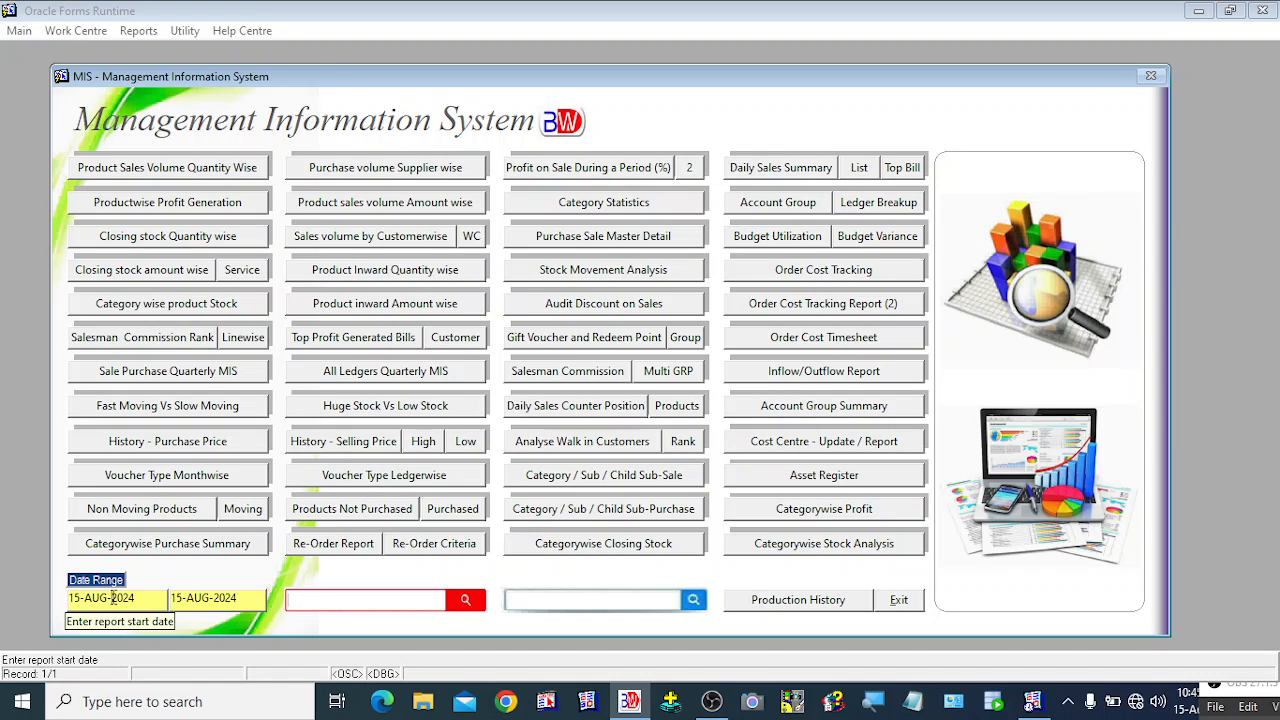
click(227, 598)
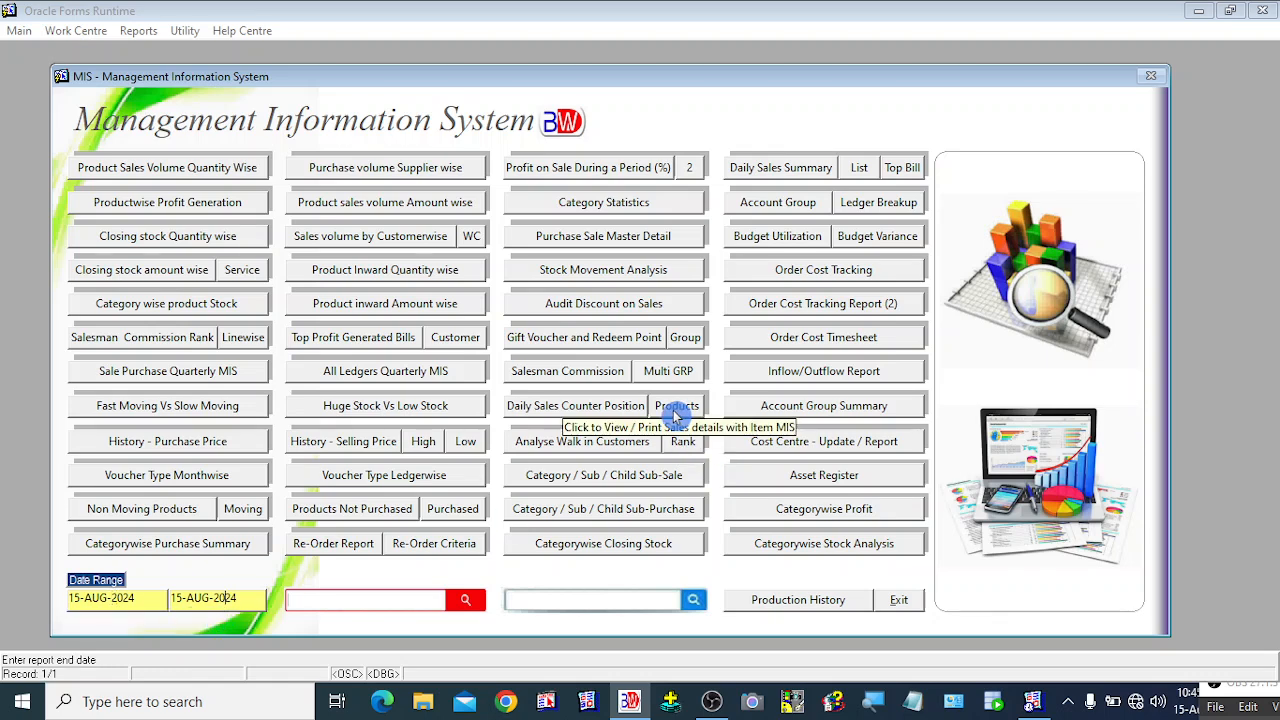
click(676, 410)
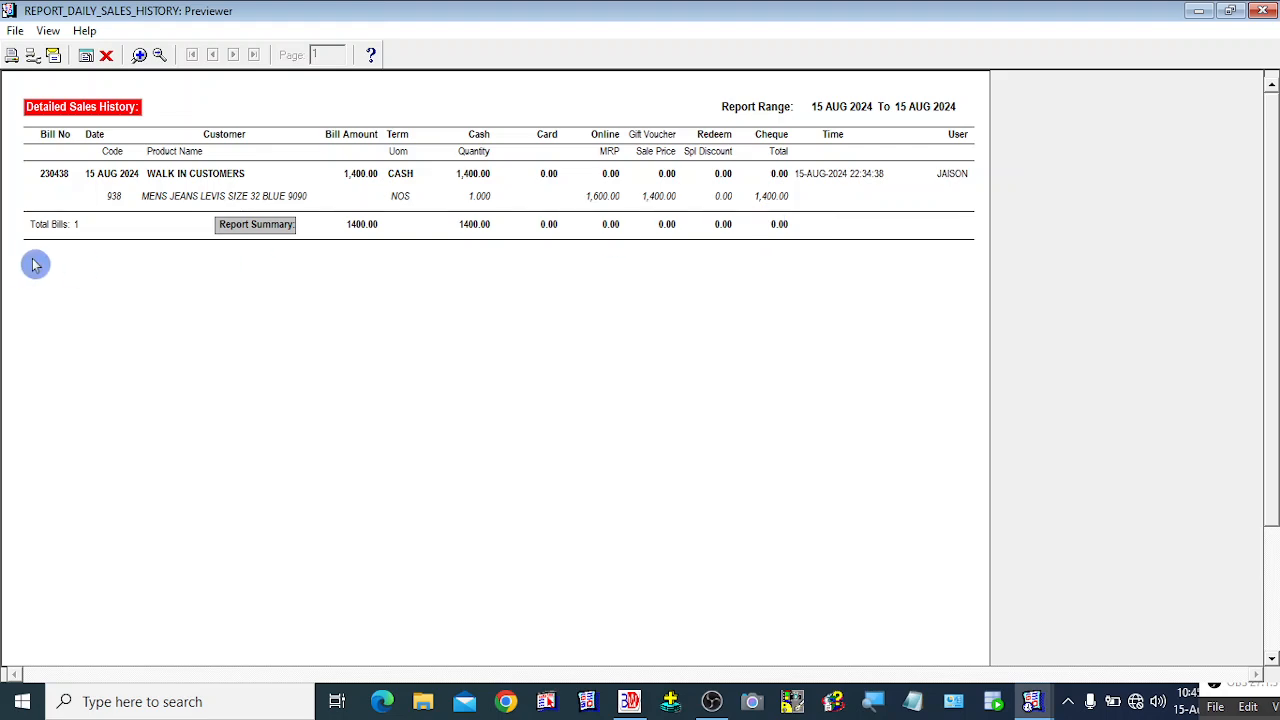
click(106, 55)
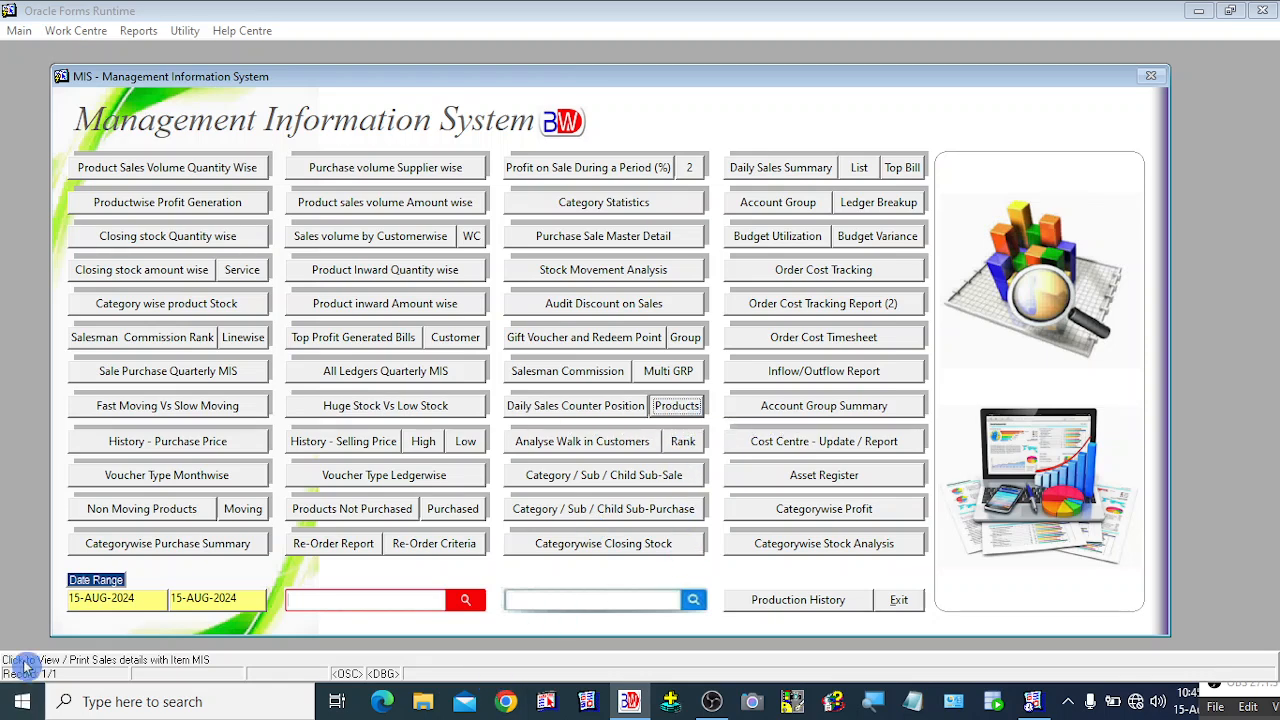
Set the report start date to 10-AUG-2024 and run the item-level daily sales report again.
click(75, 598)
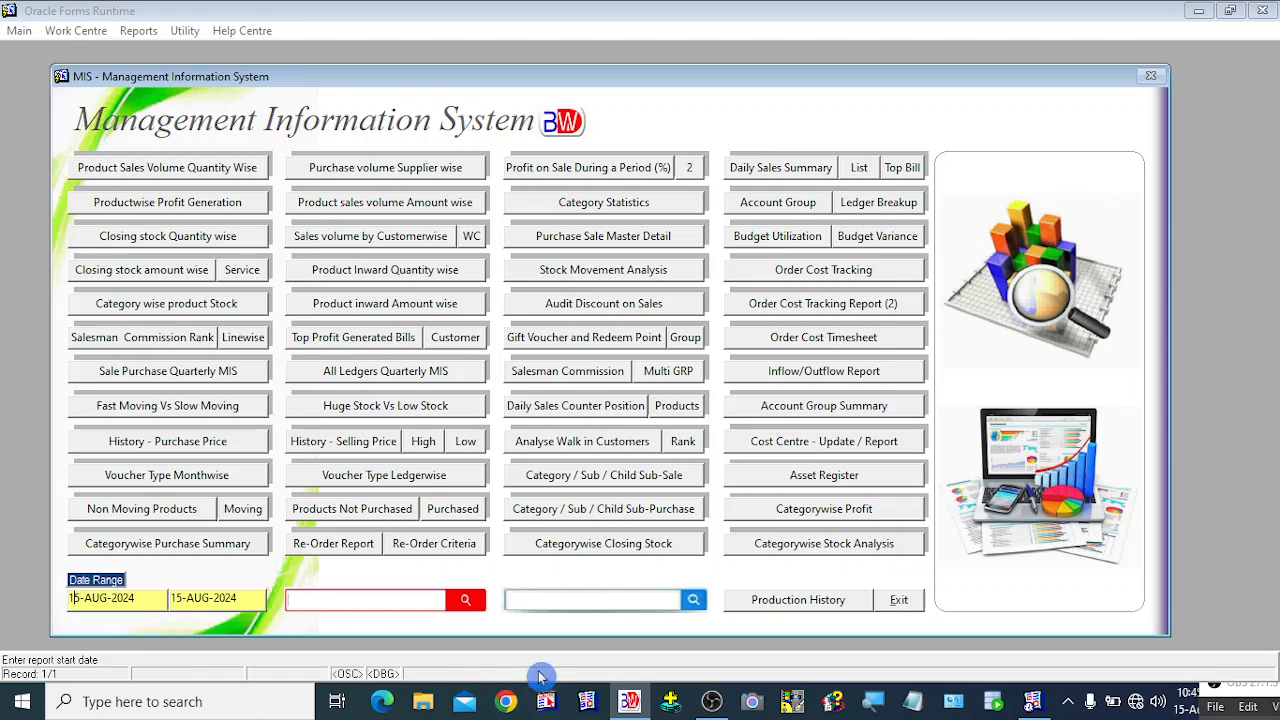
key(BackSpace)
text(0)
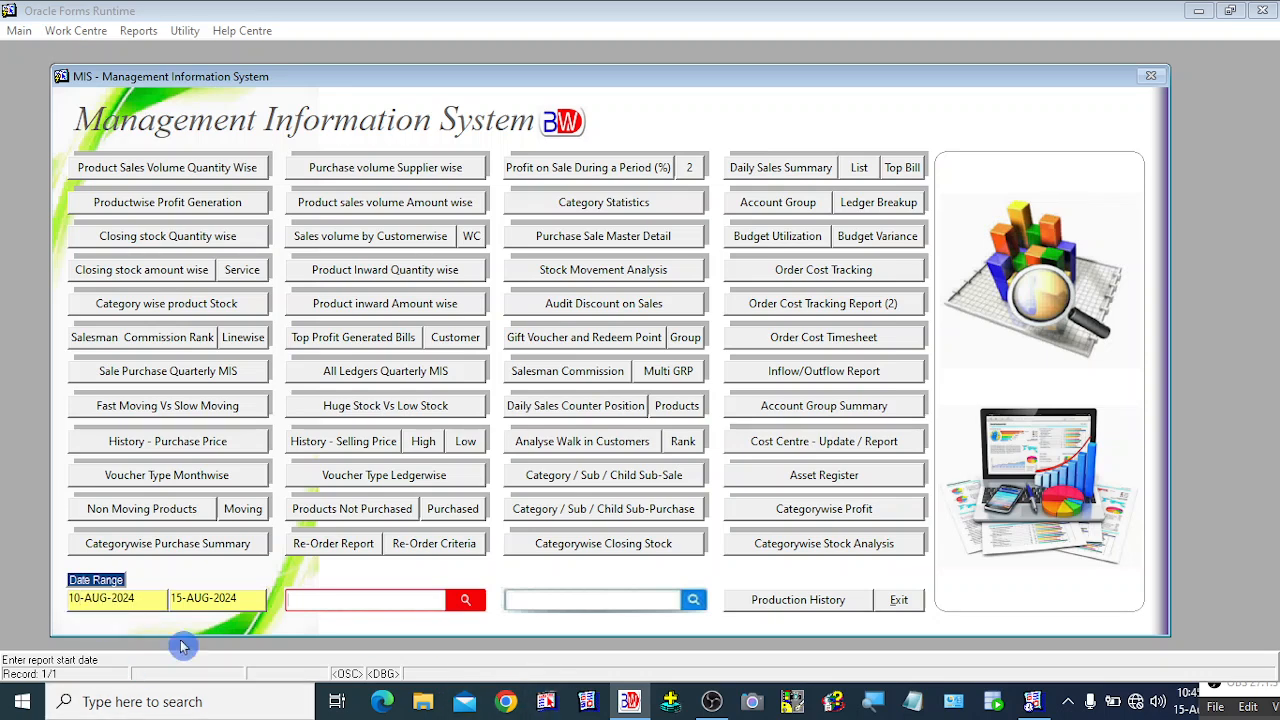
click(678, 406)
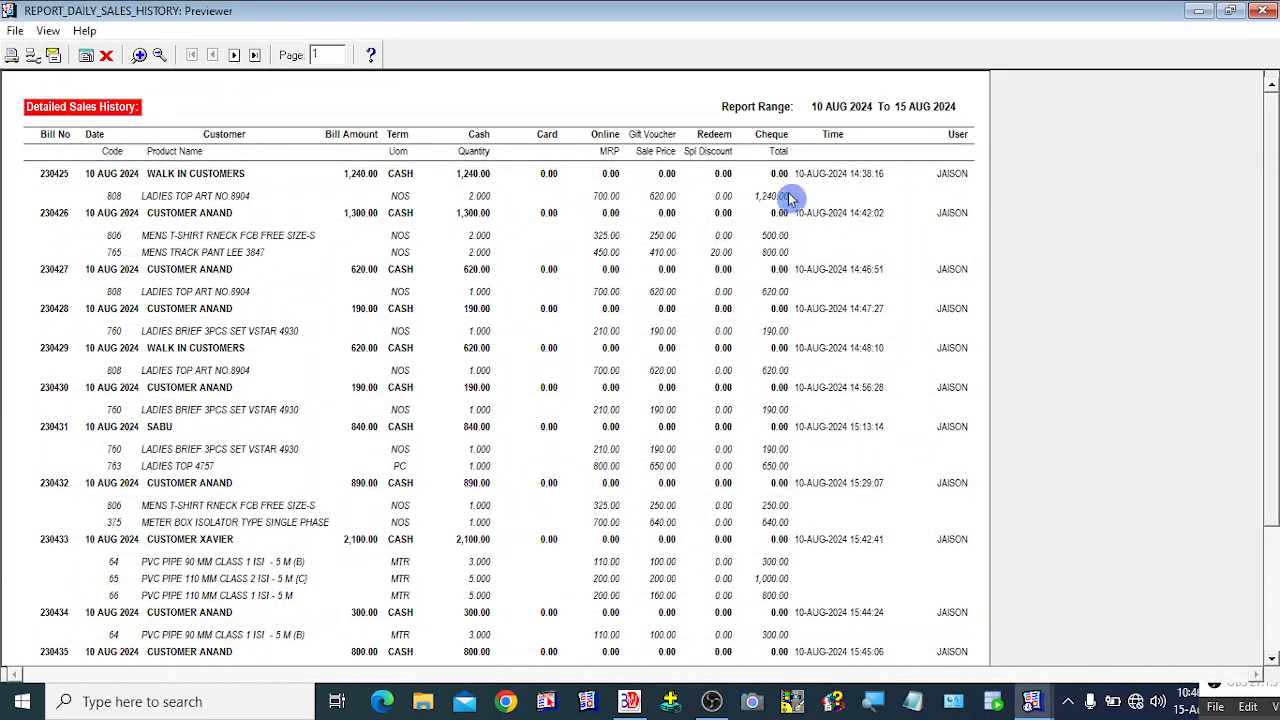
Look through the bills and product lines on the first report page and the summary on the last page.
drag(1271, 156, 1267, 342)
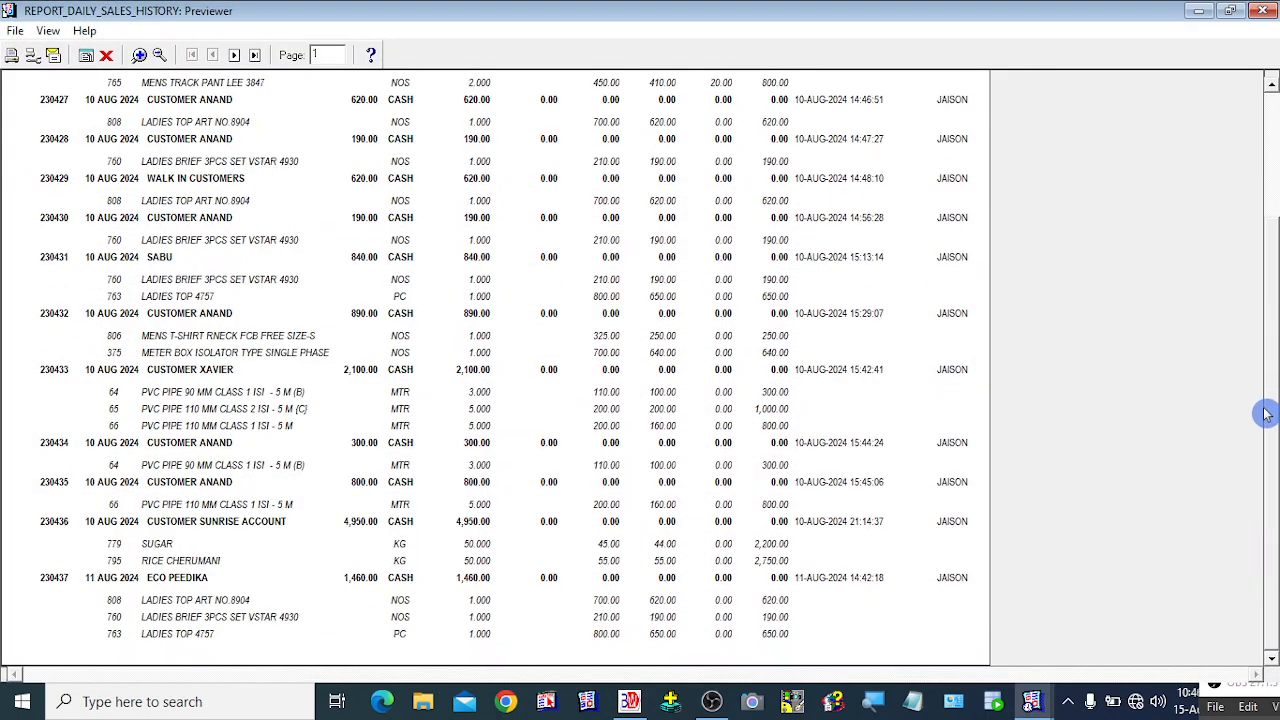
click(159, 55)
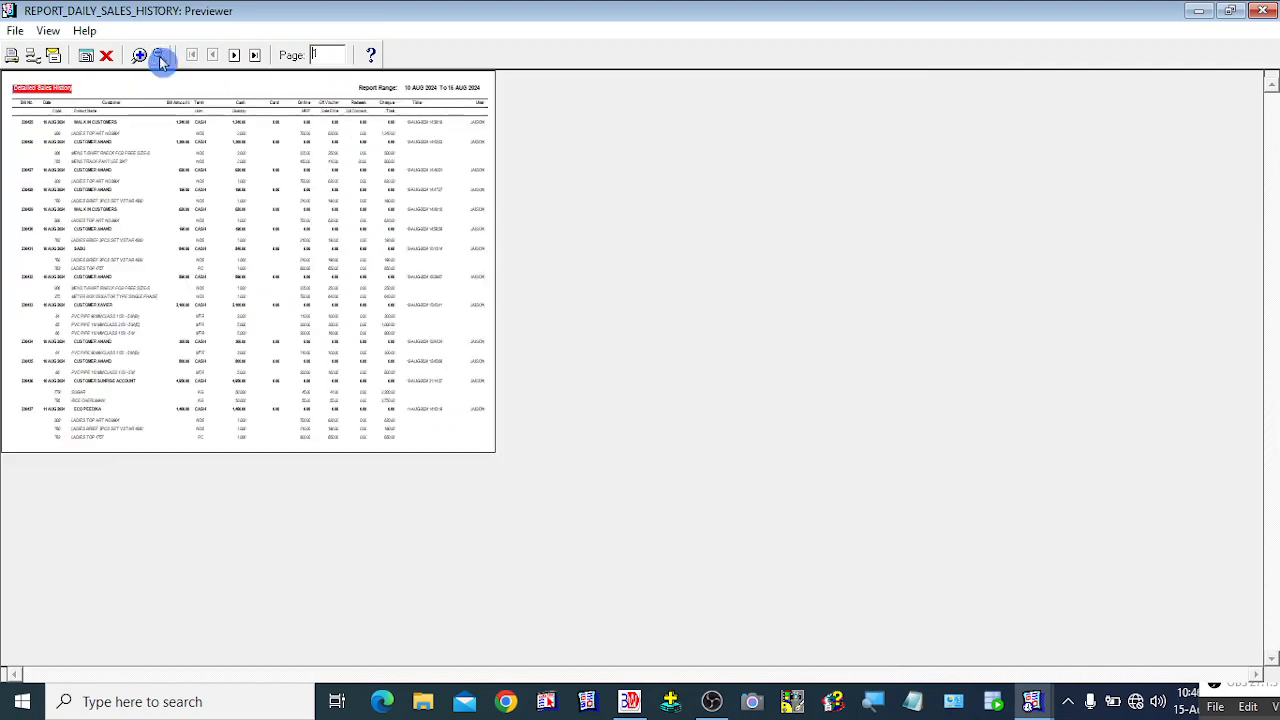
click(139, 57)
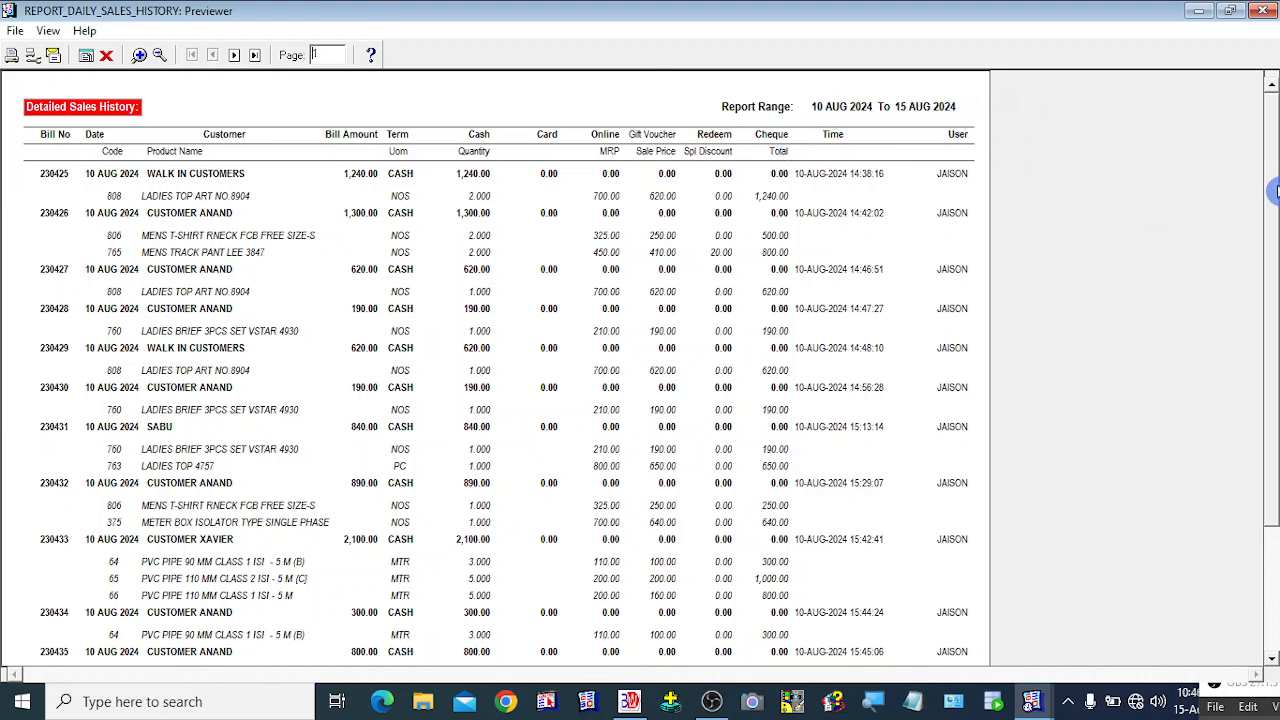
drag(1275, 190, 1275, 218)
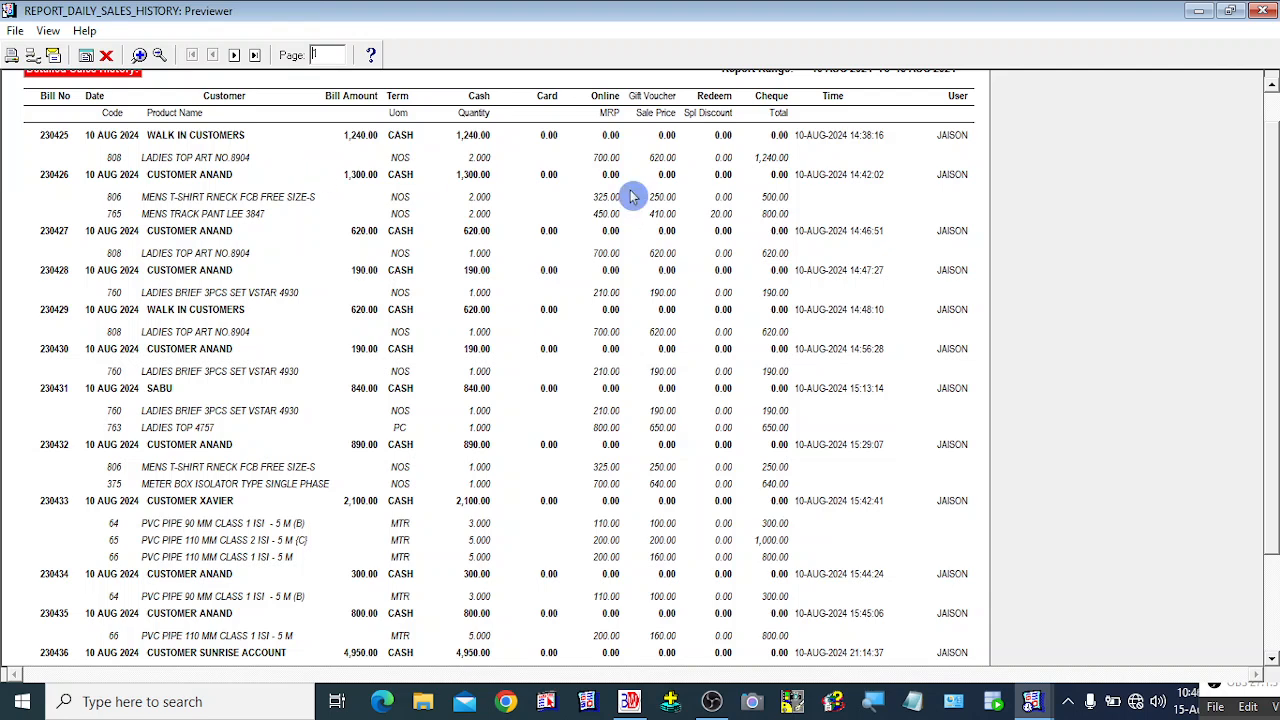
click(254, 55)
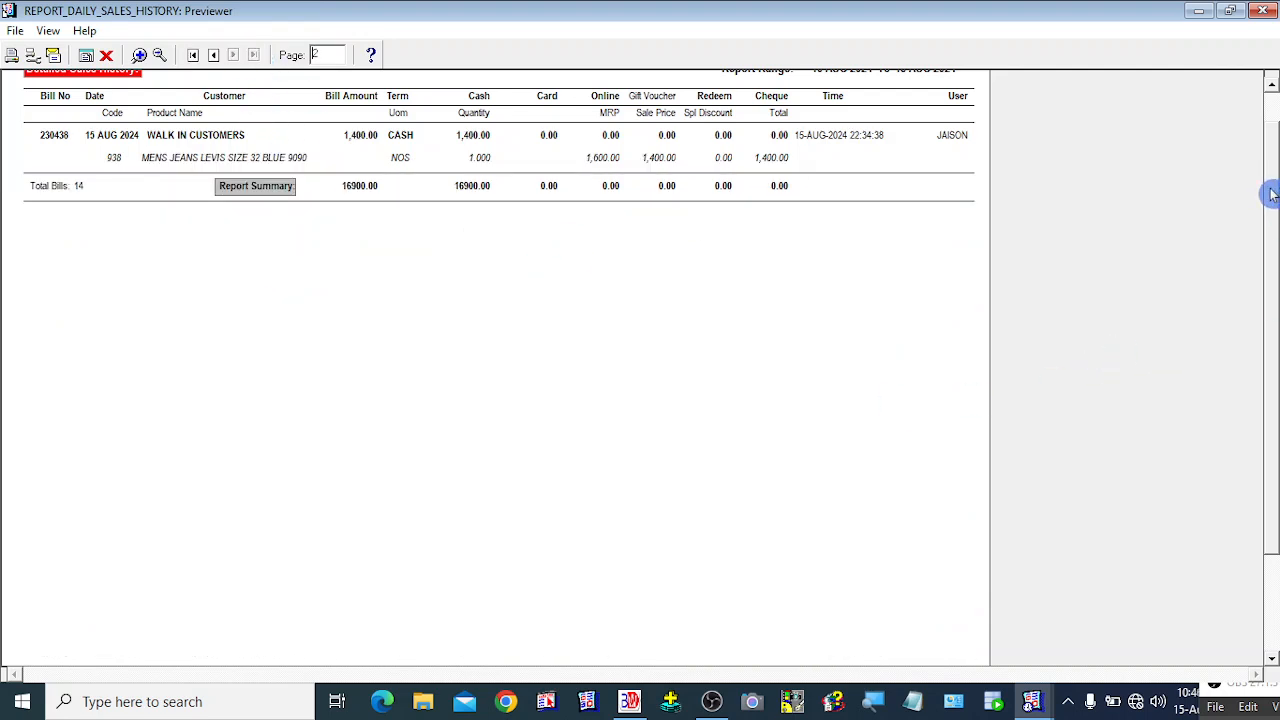
drag(1271, 194, 1272, 154)
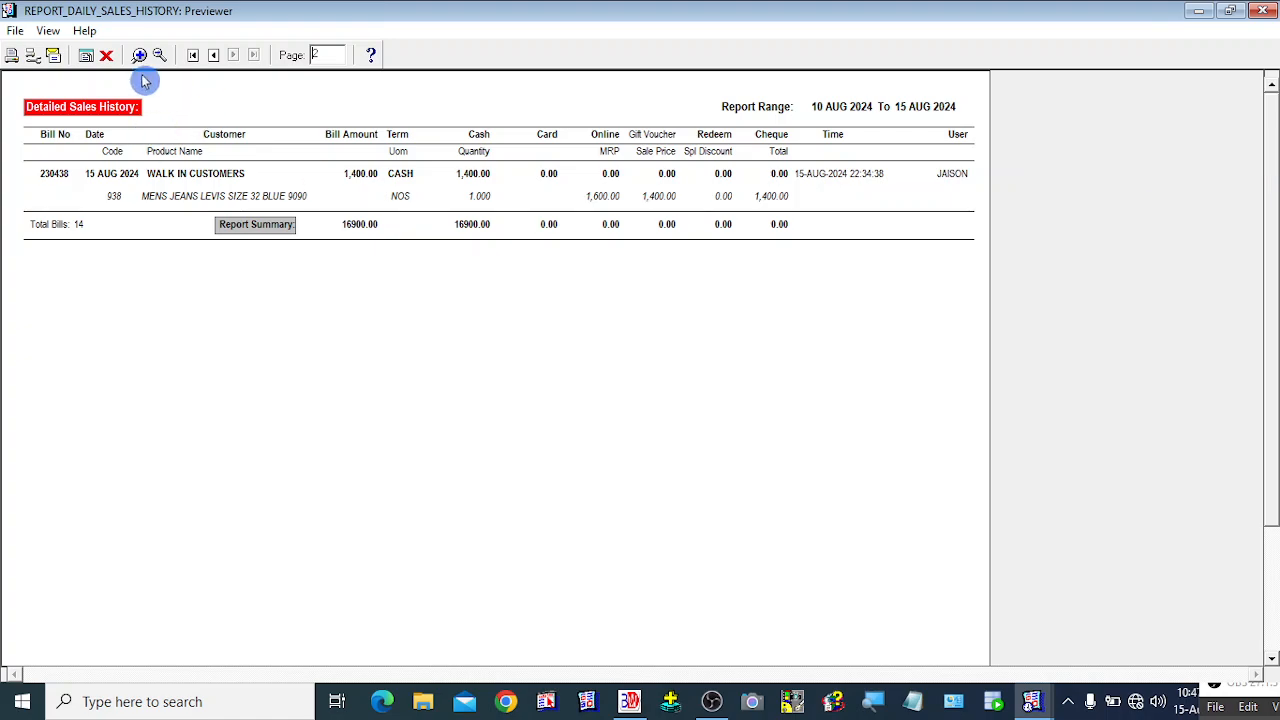
click(196, 57)
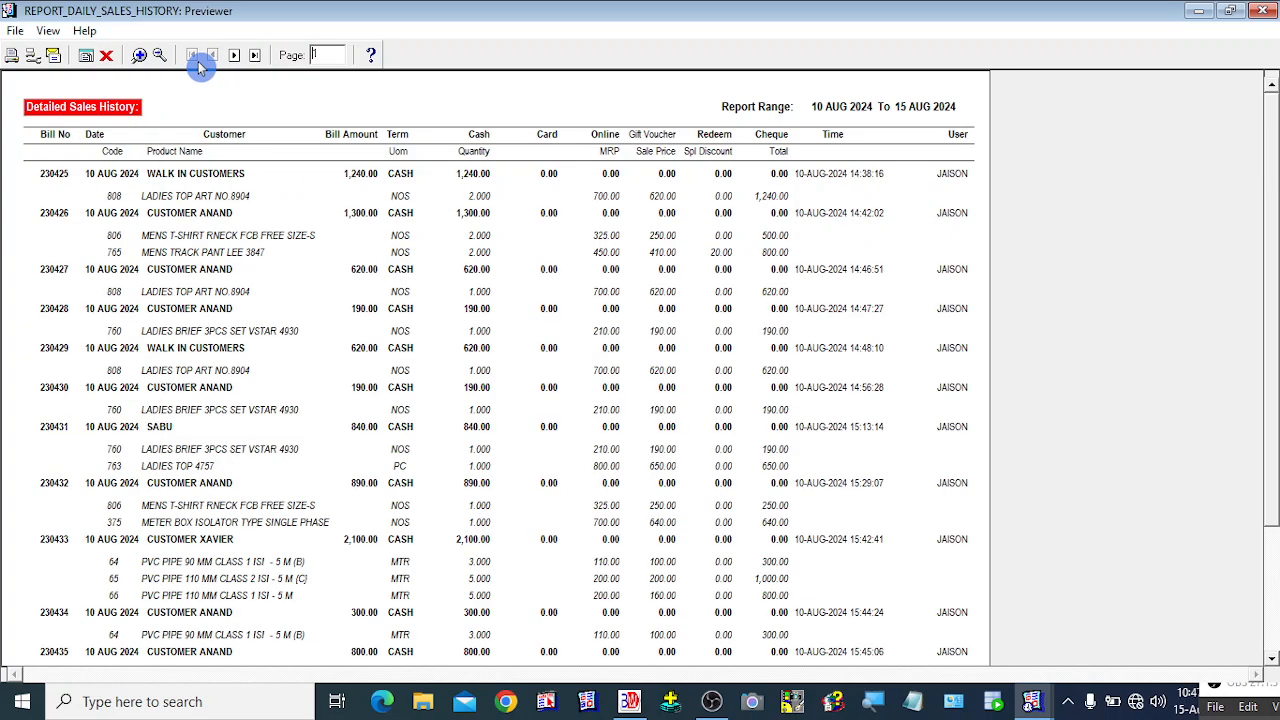
Close the detailed sales history preview and exit the Management Information System.
click(108, 57)
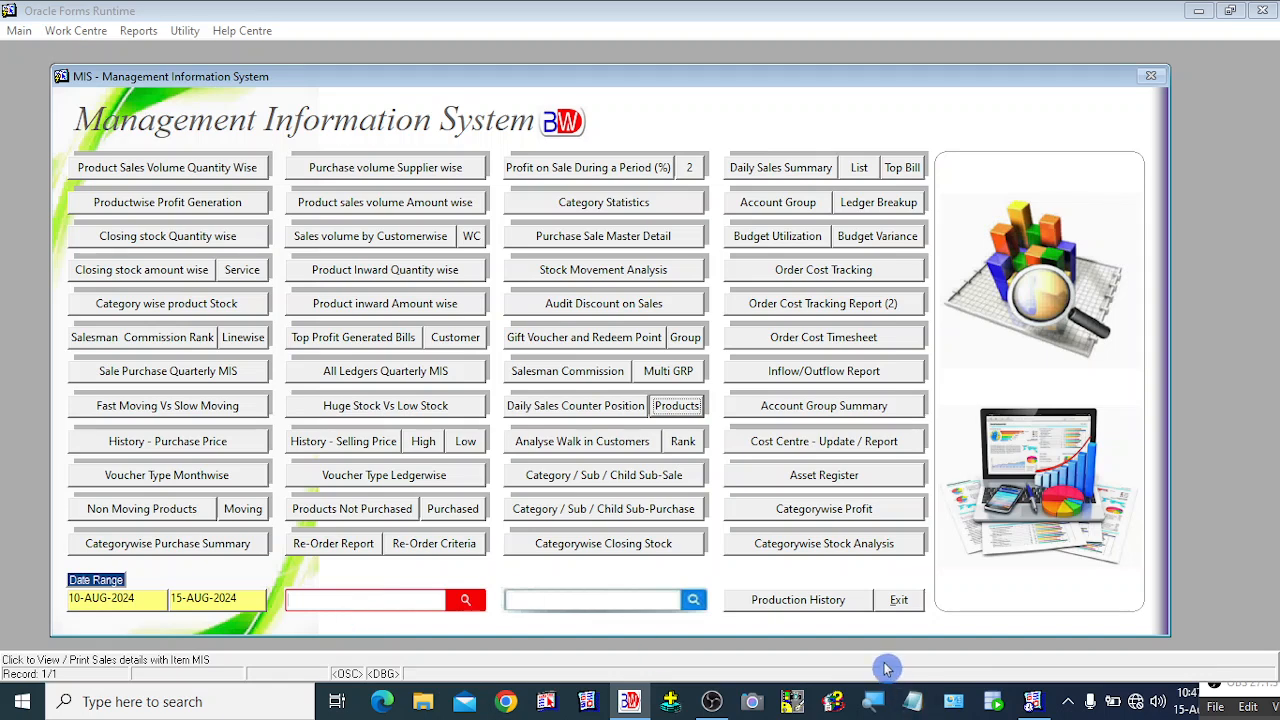
click(900, 600)
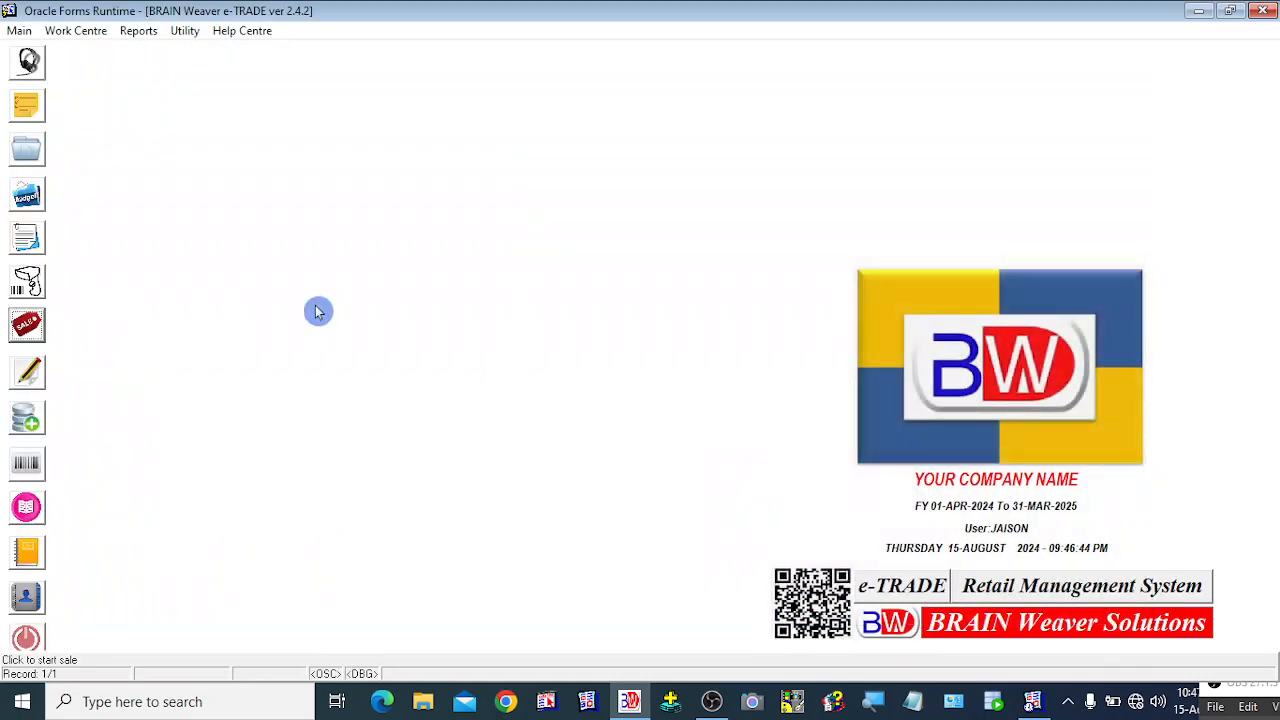
click(1235, 693)
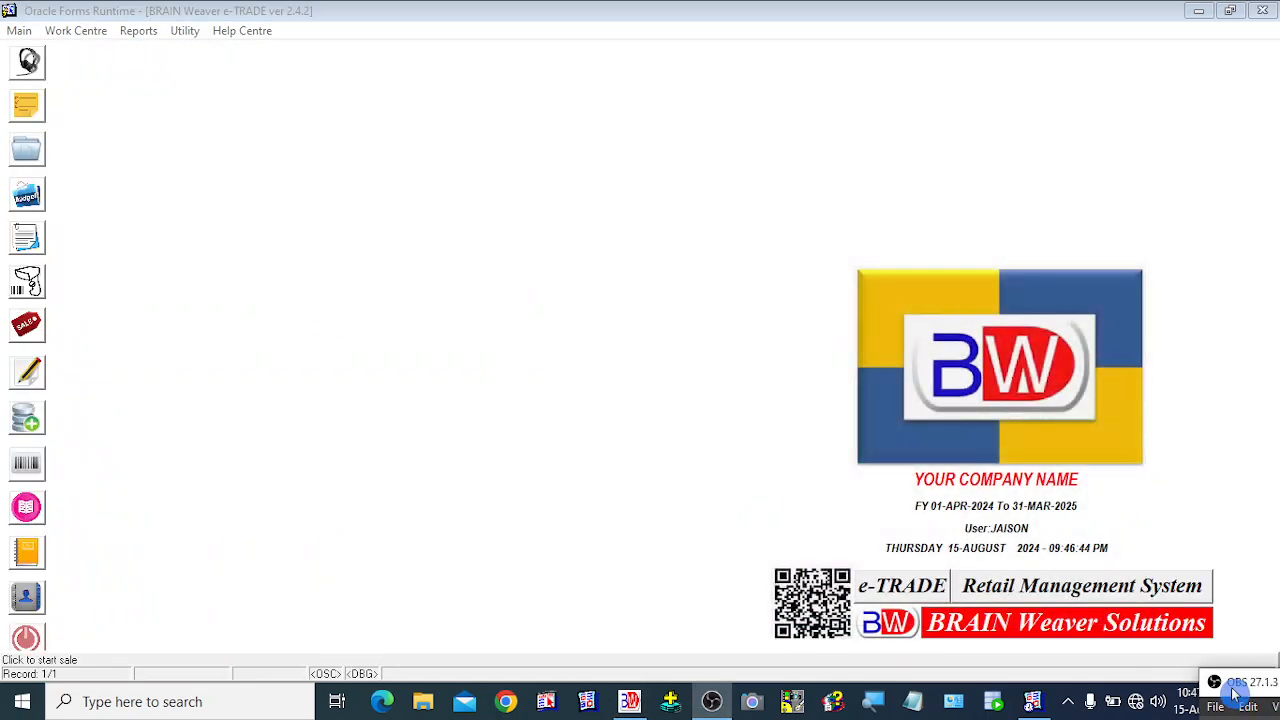